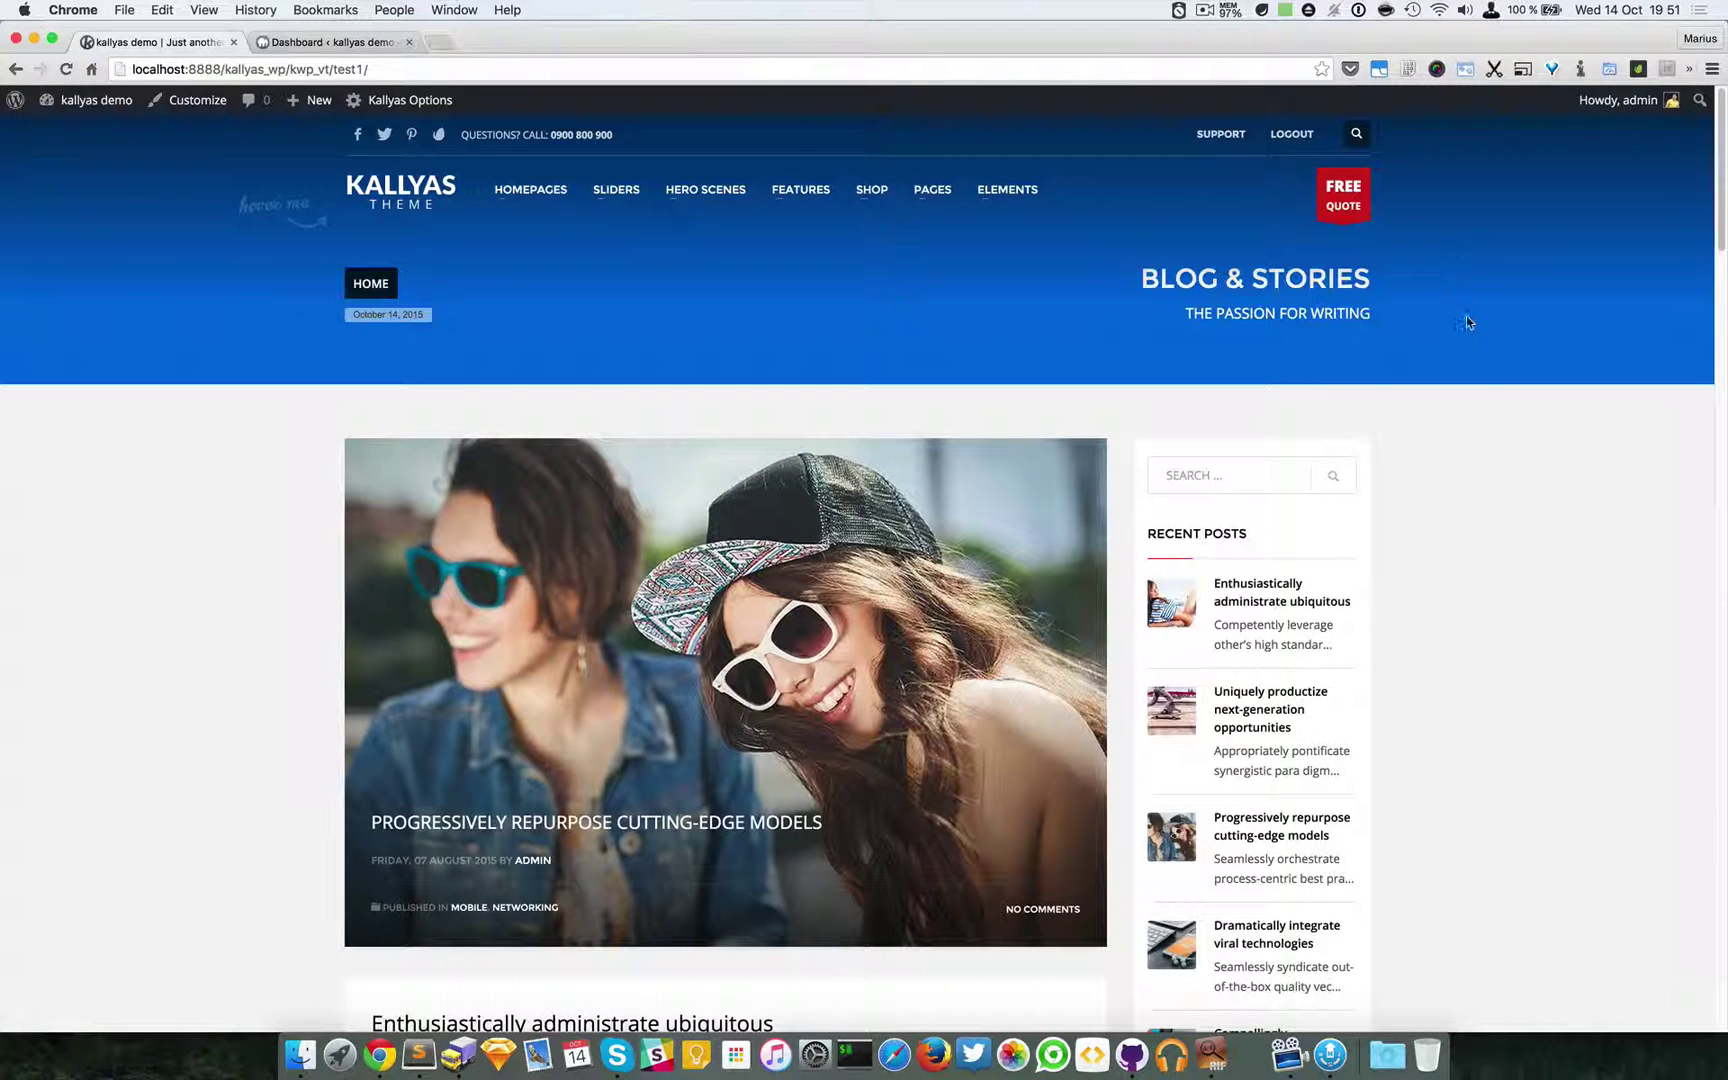
- Reveal the ELEMENTS mega menu in the site's main navigation
mouse_move(1010, 190)
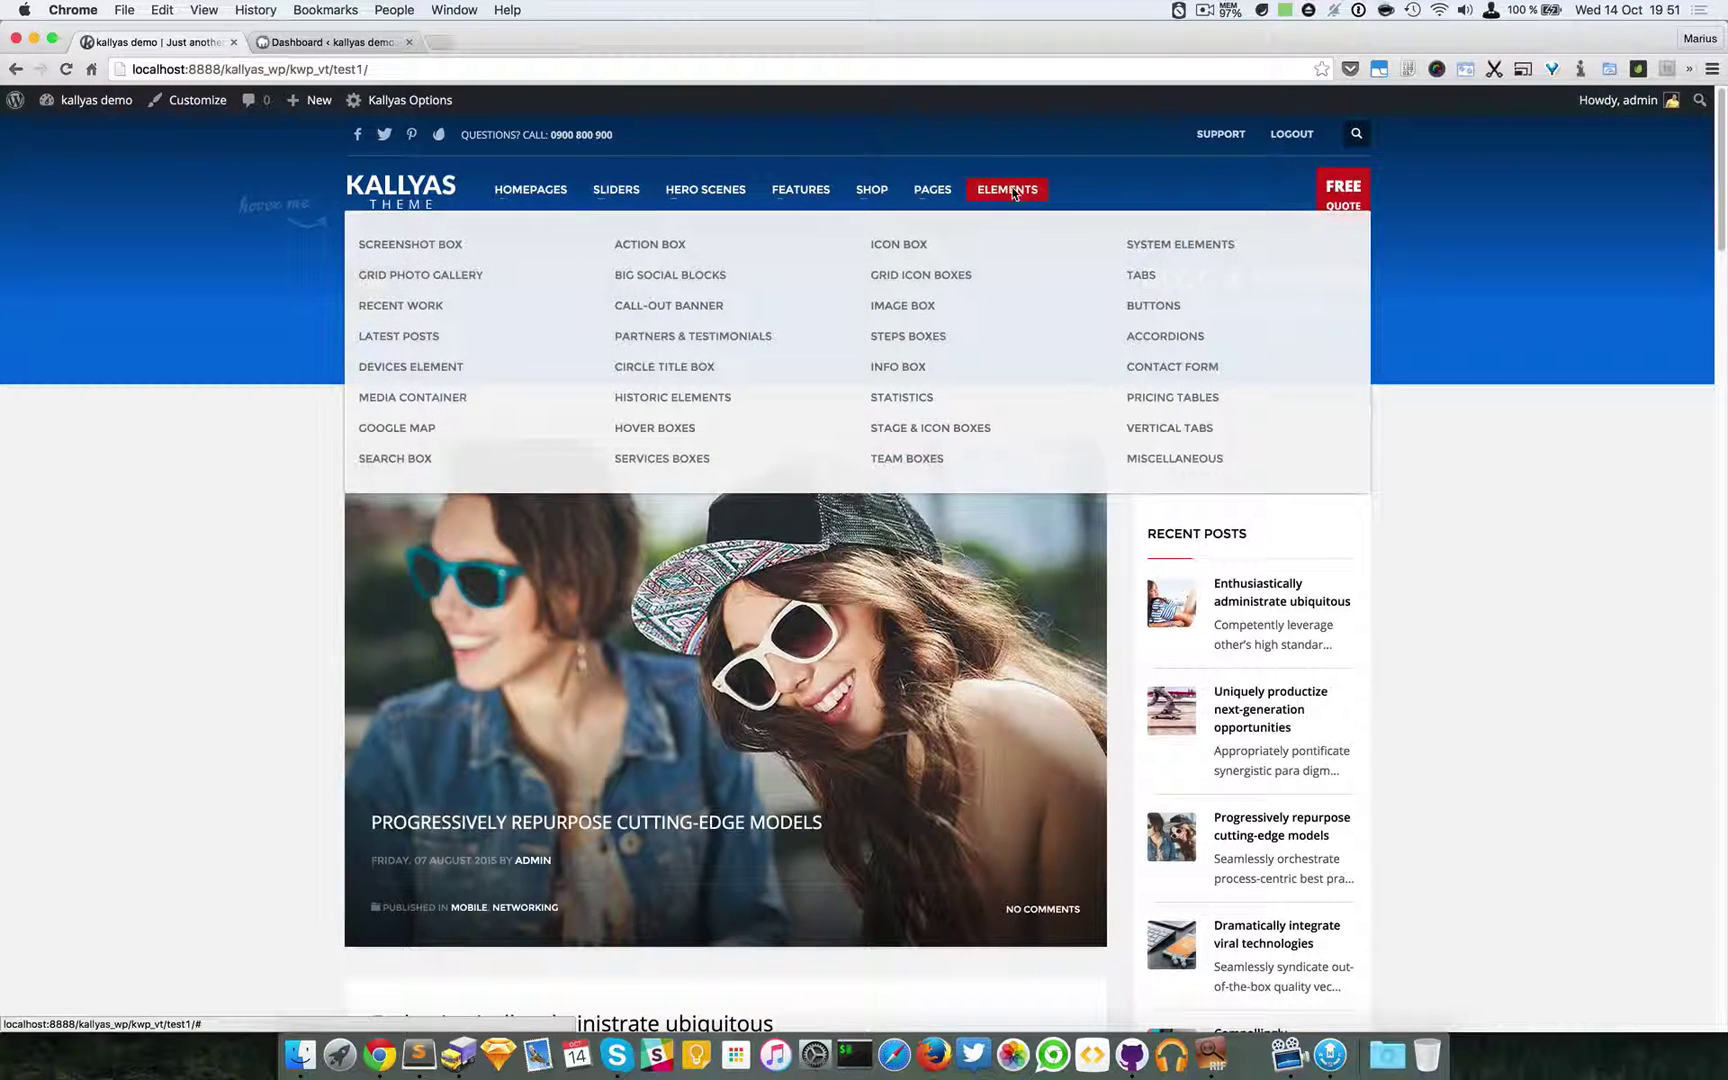
- Go to the Steps Boxes demo page and scroll through its example layouts and back up
click(911, 341)
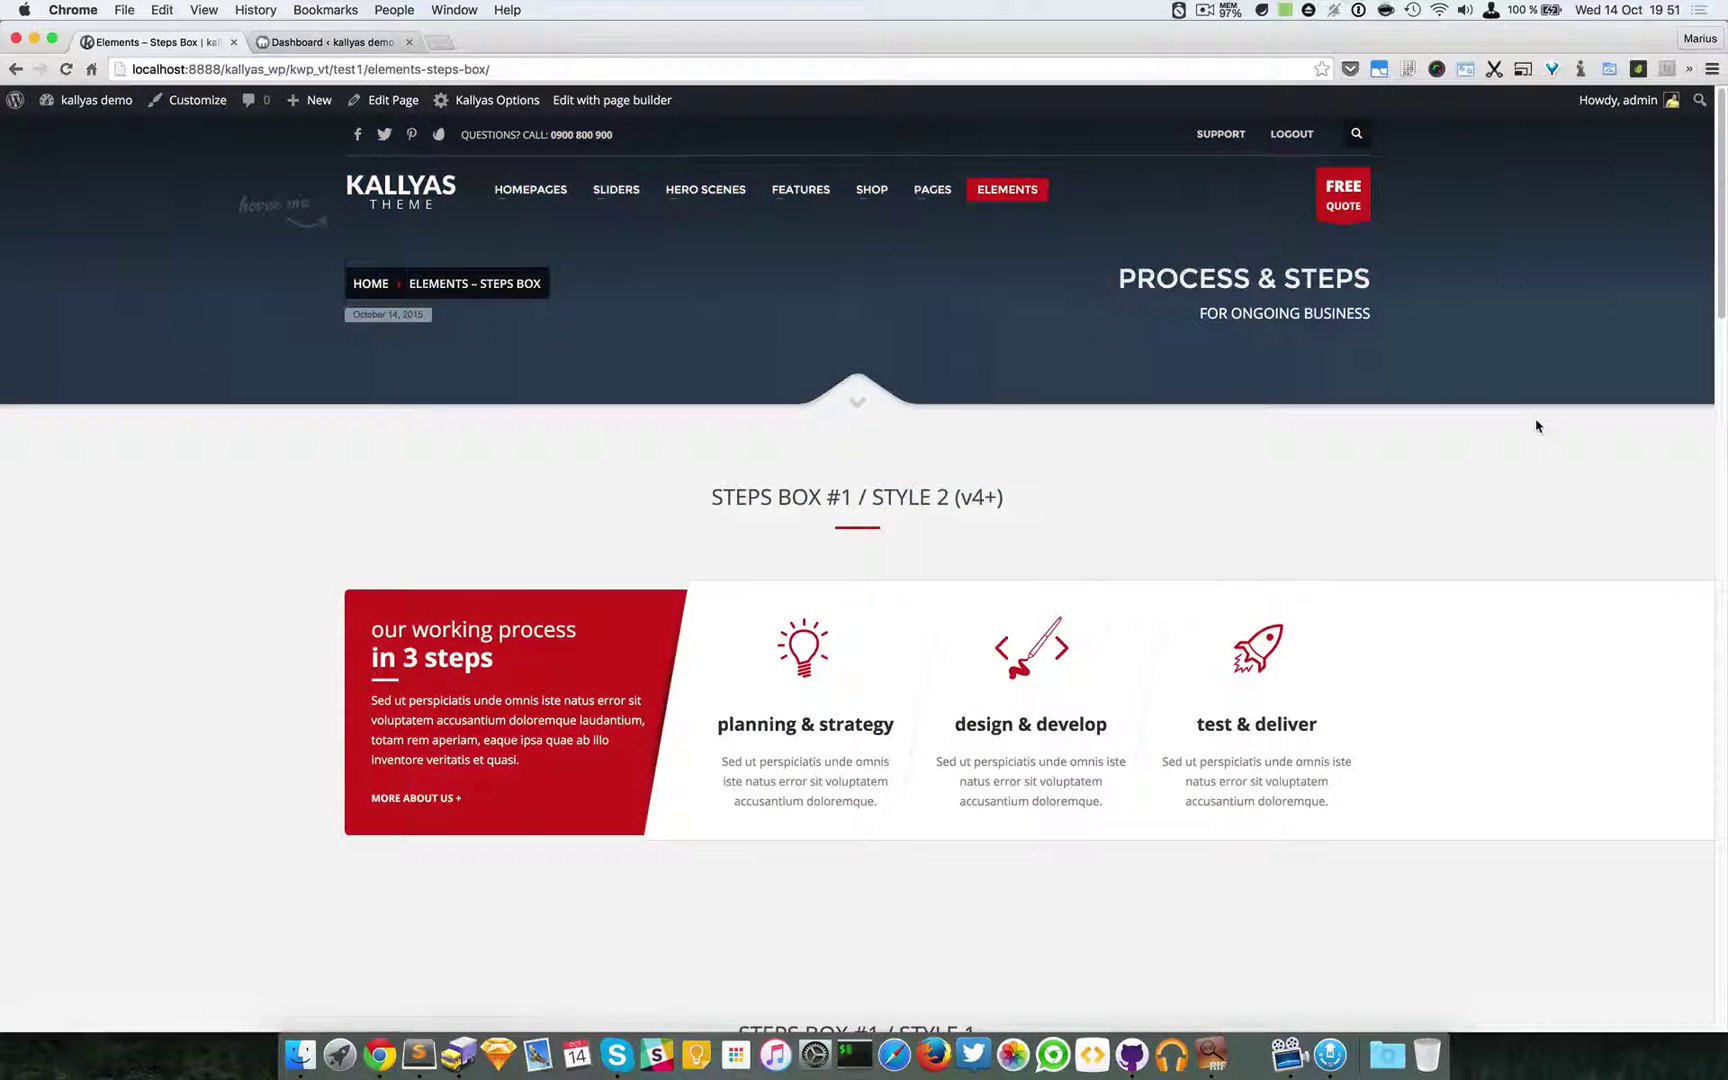
scroll(1536, 426, down, 3)
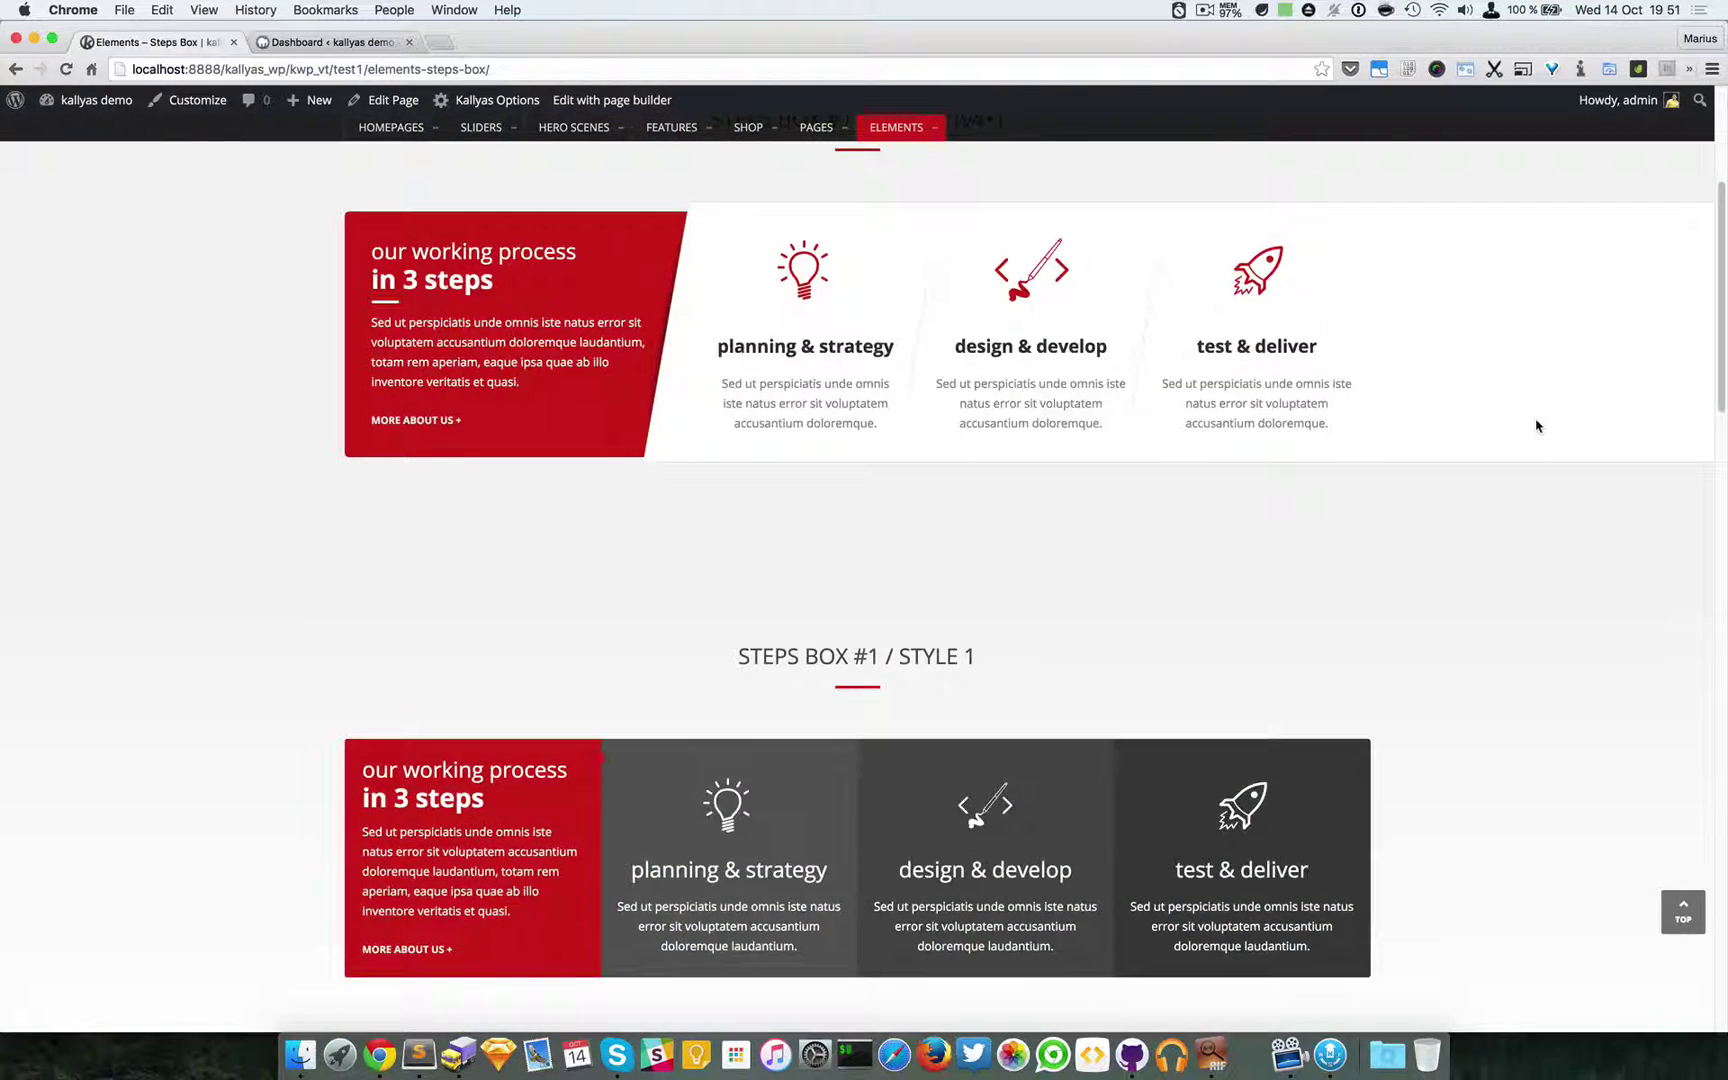
scroll(1536, 426, up, 3)
scroll(855, 364, down, 1)
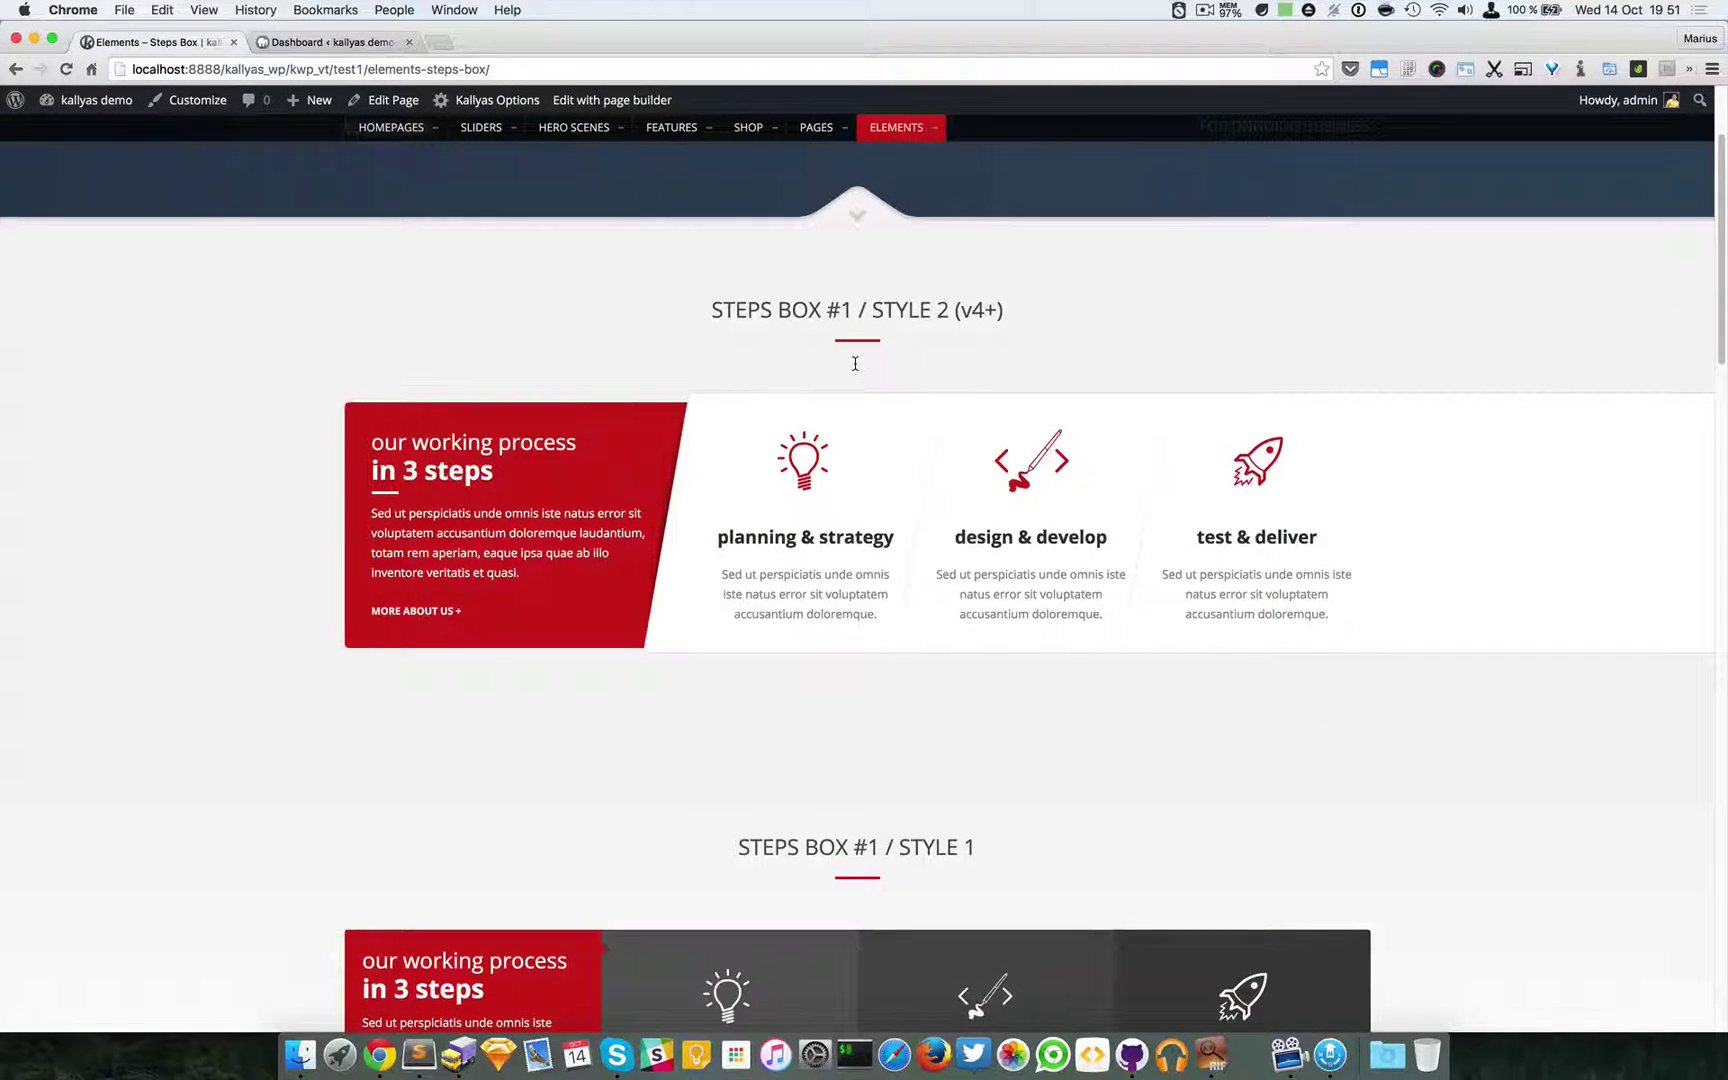
scroll(855, 364, down, 8)
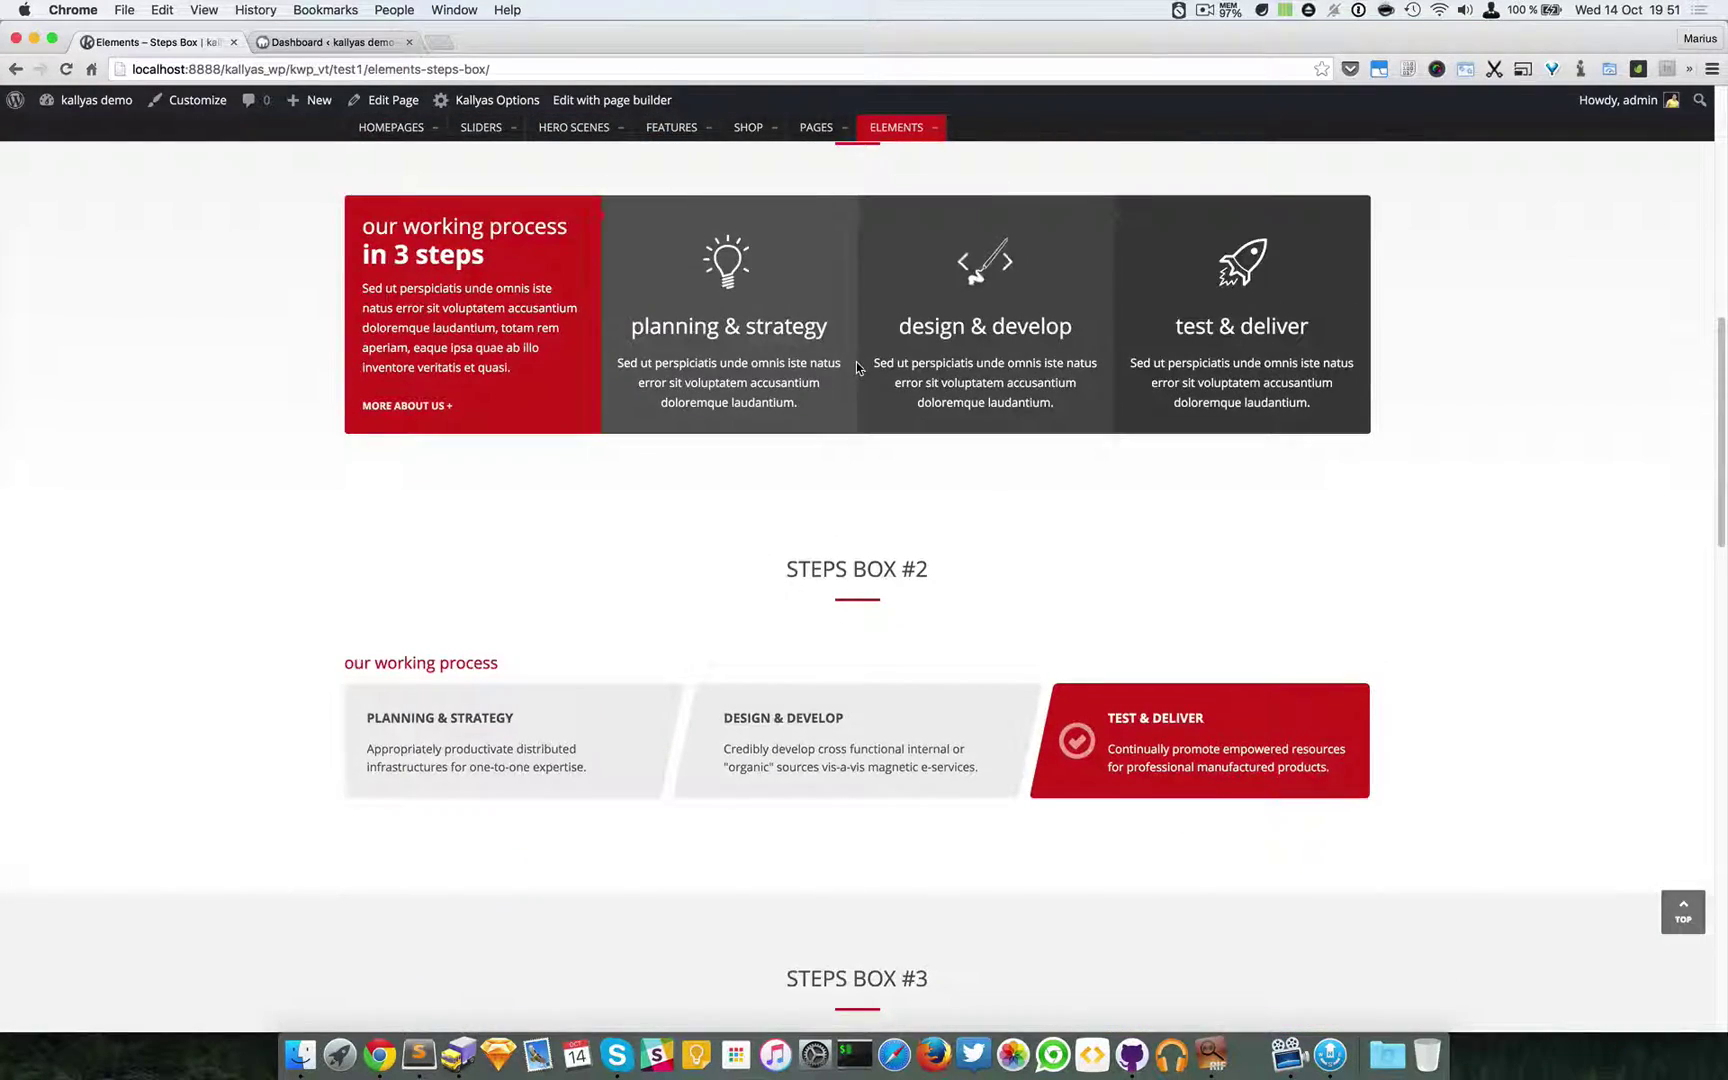
scroll(856, 367, down, 15)
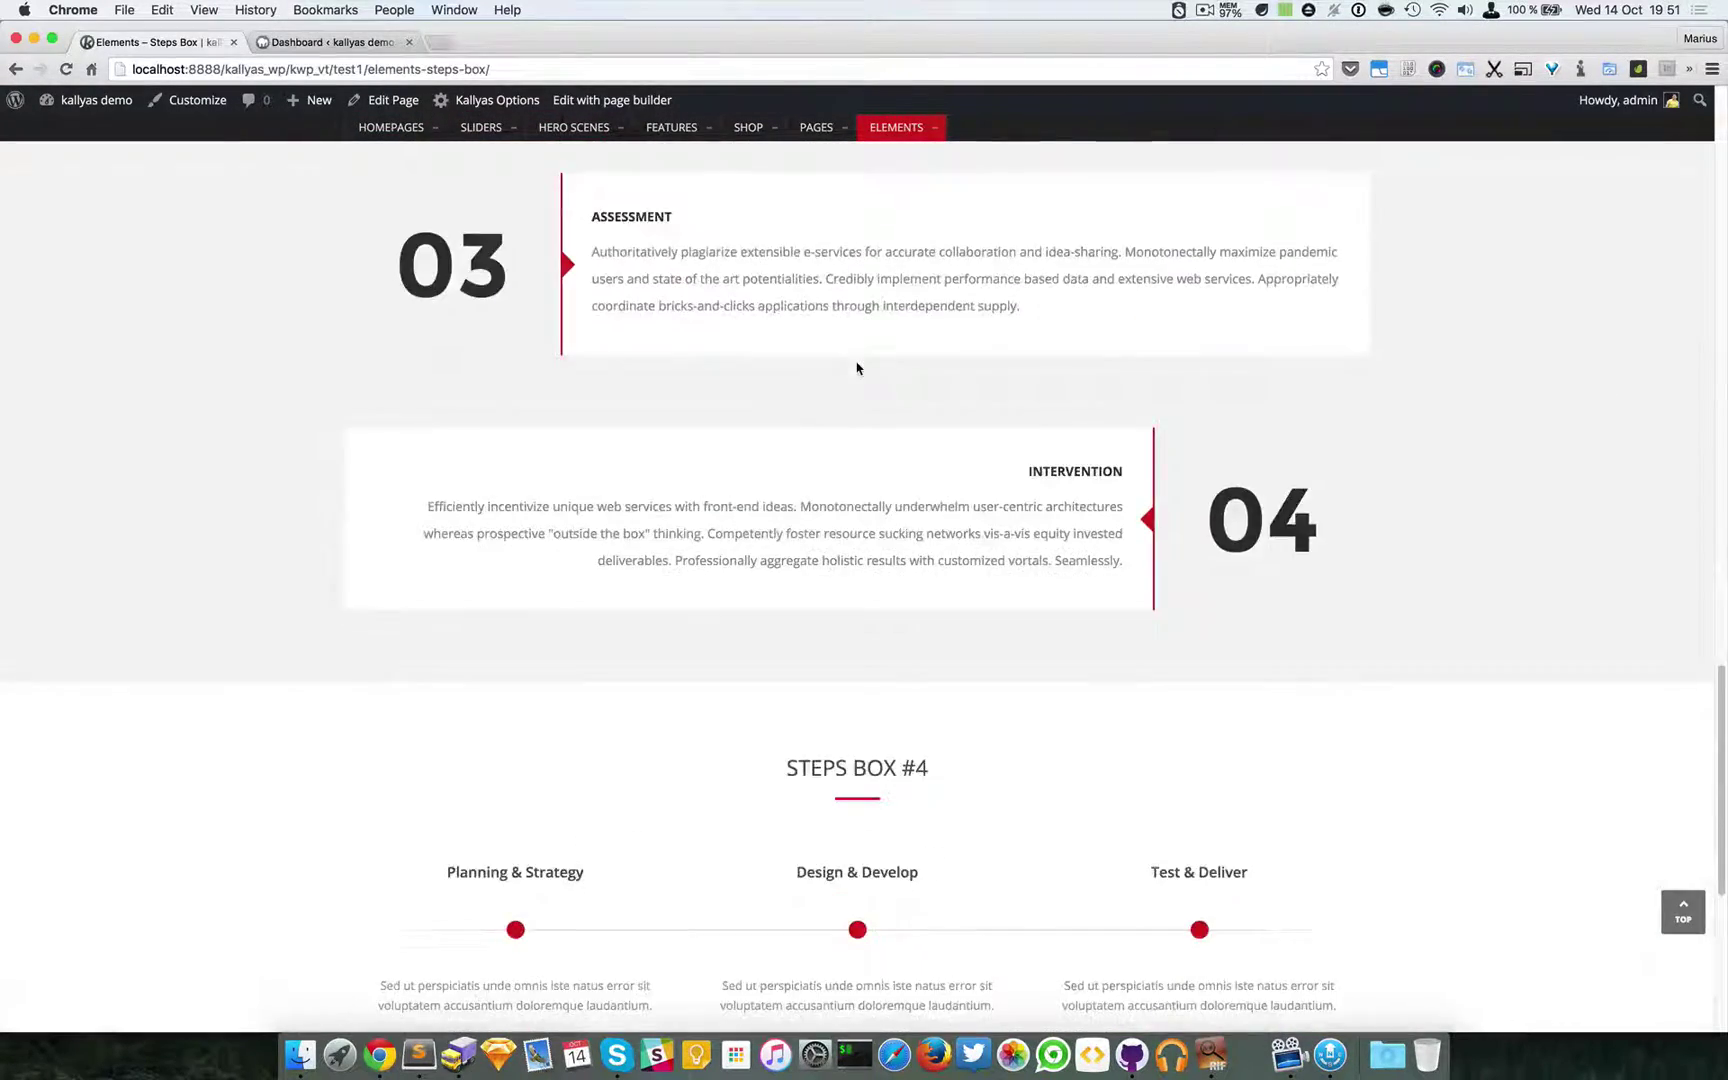
scroll(857, 368, down, 5)
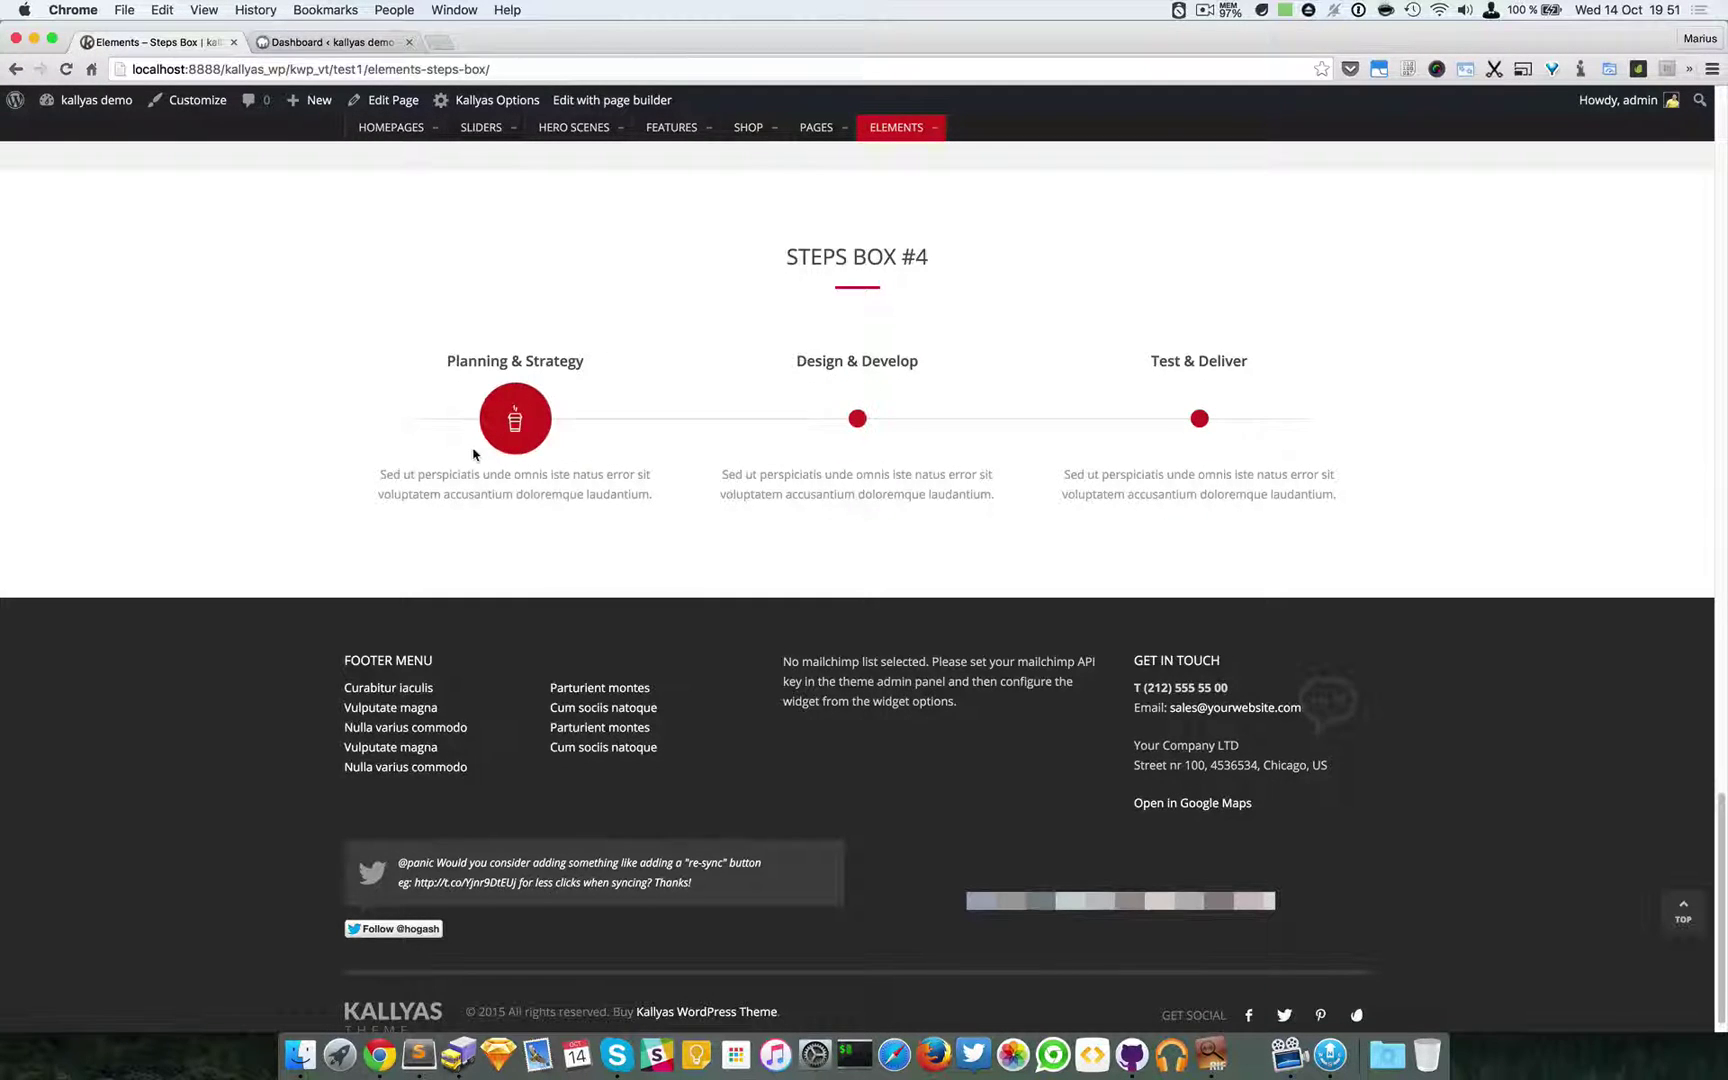
scroll(475, 455, up, 1)
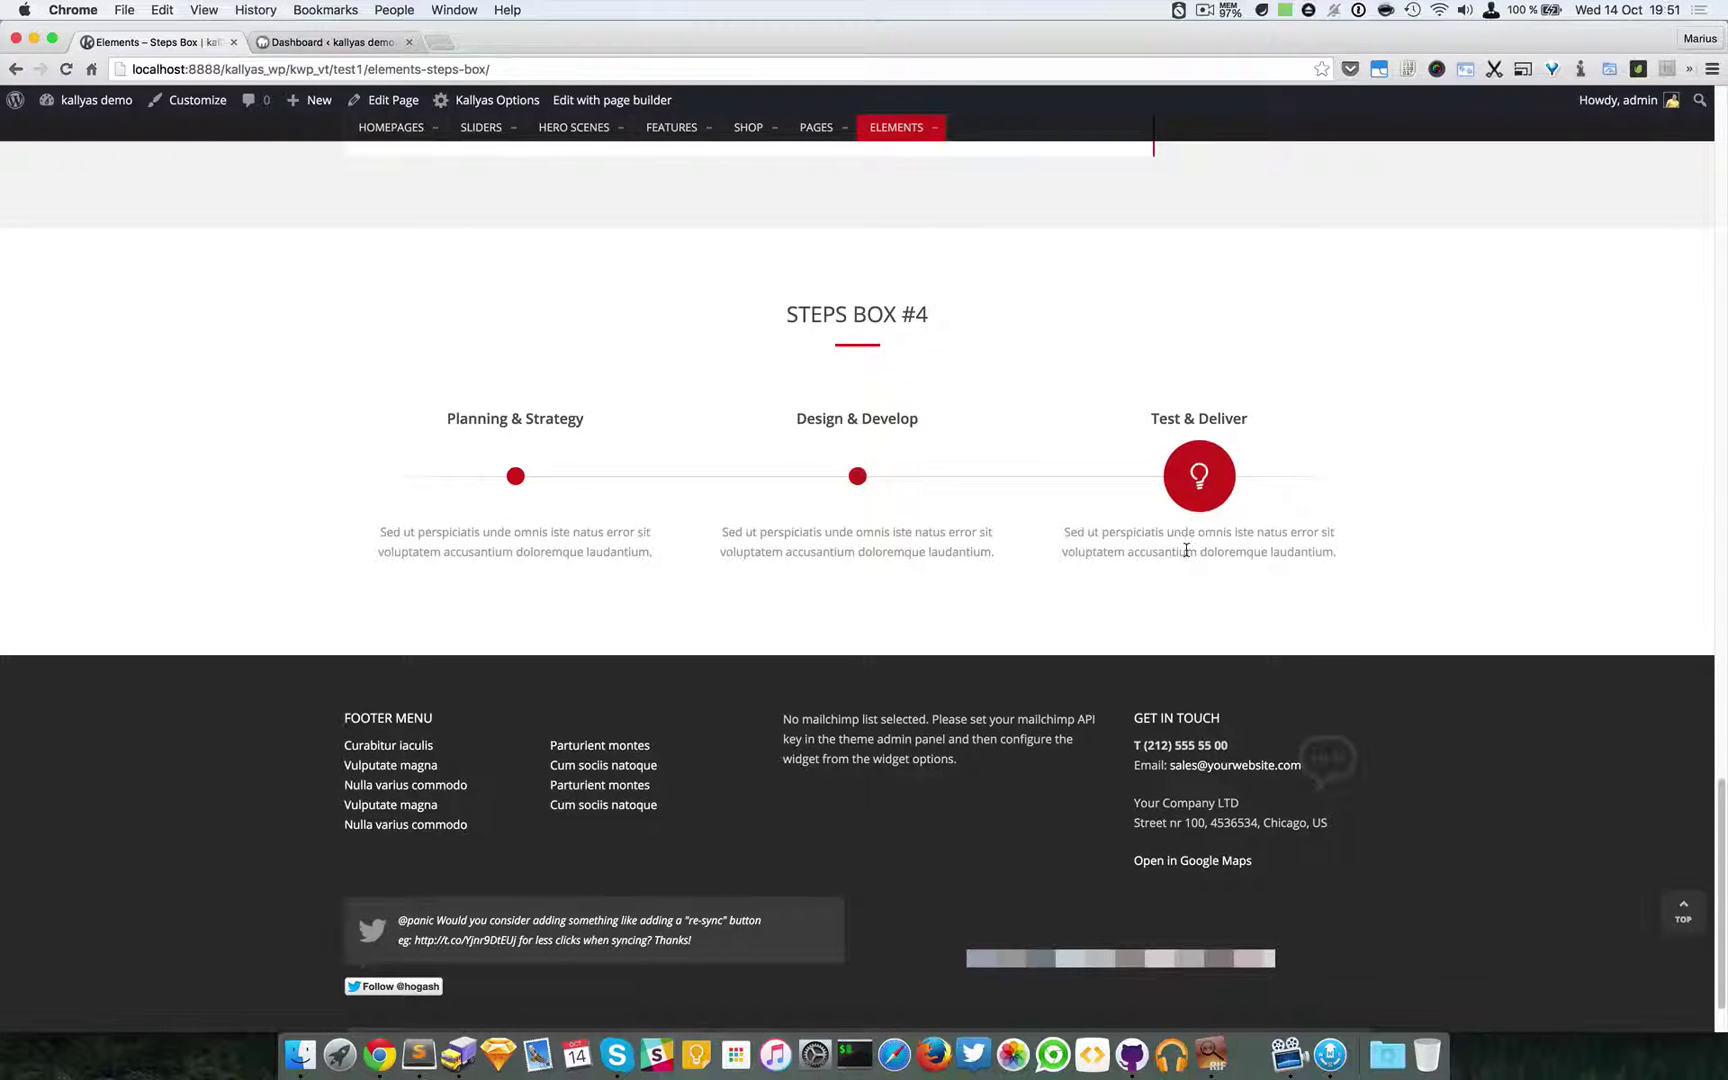
scroll(1186, 550, up, 8)
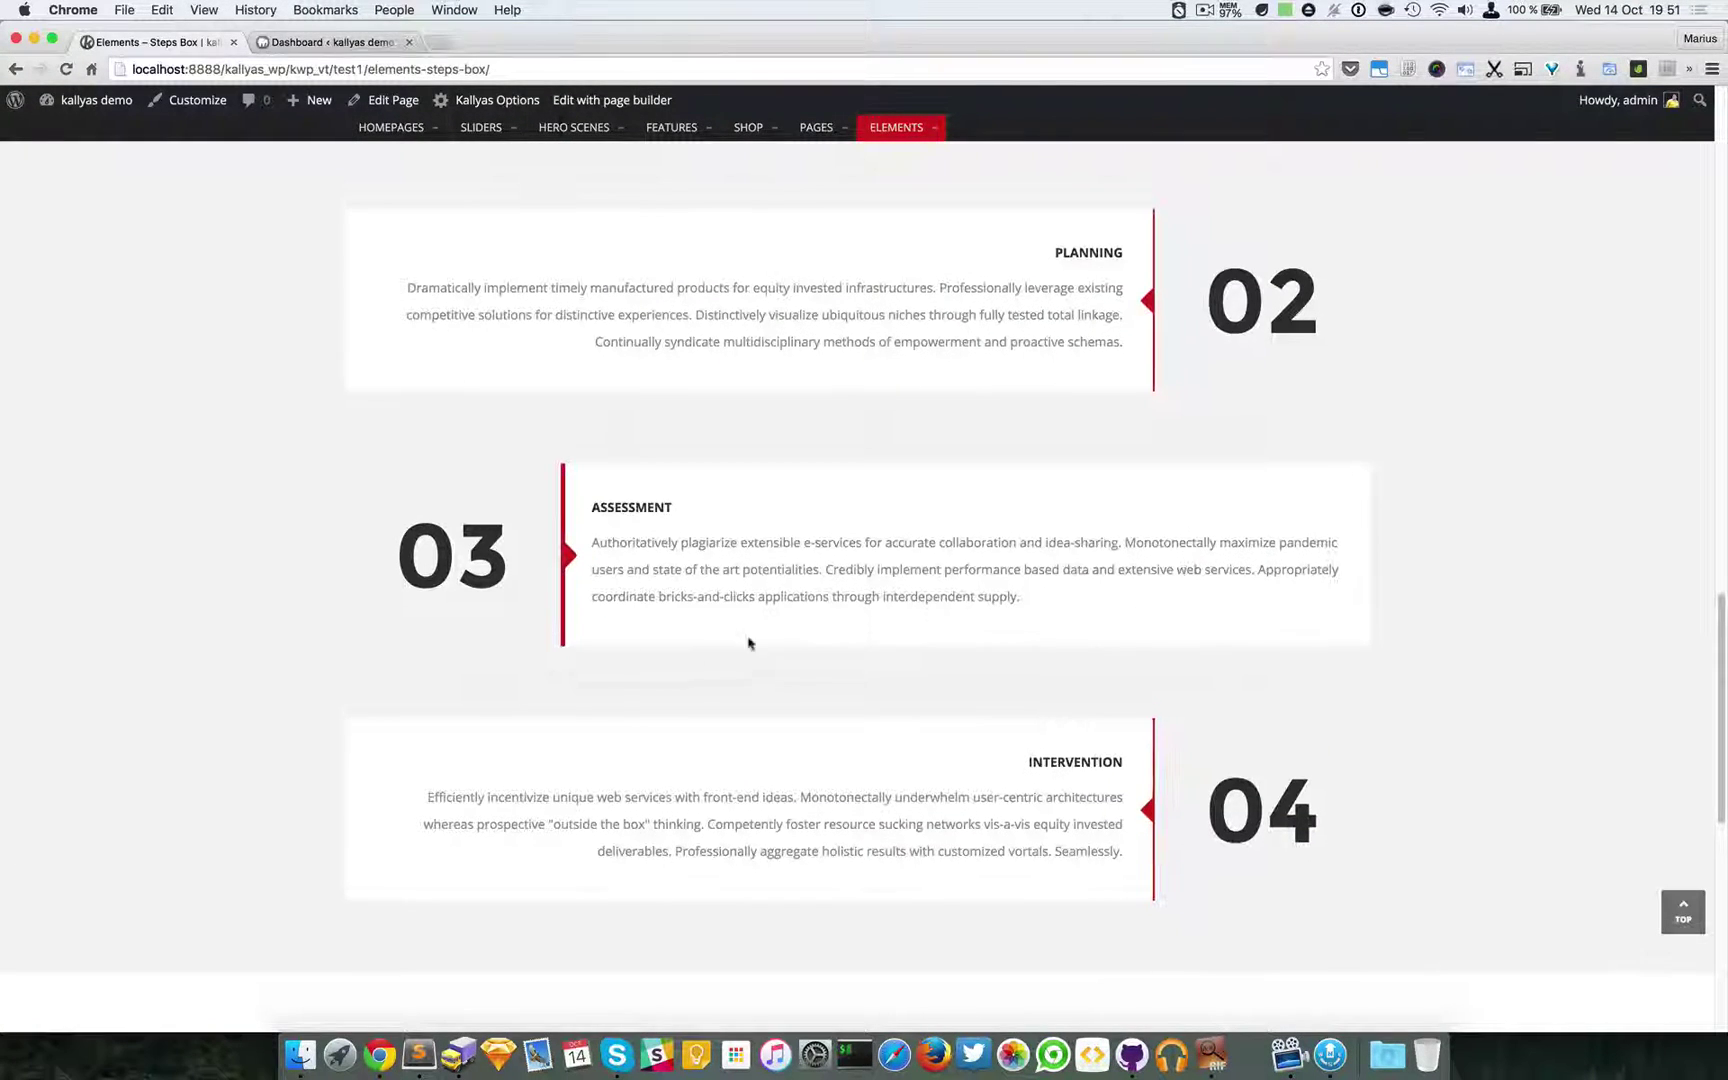
scroll(799, 563, up, 3)
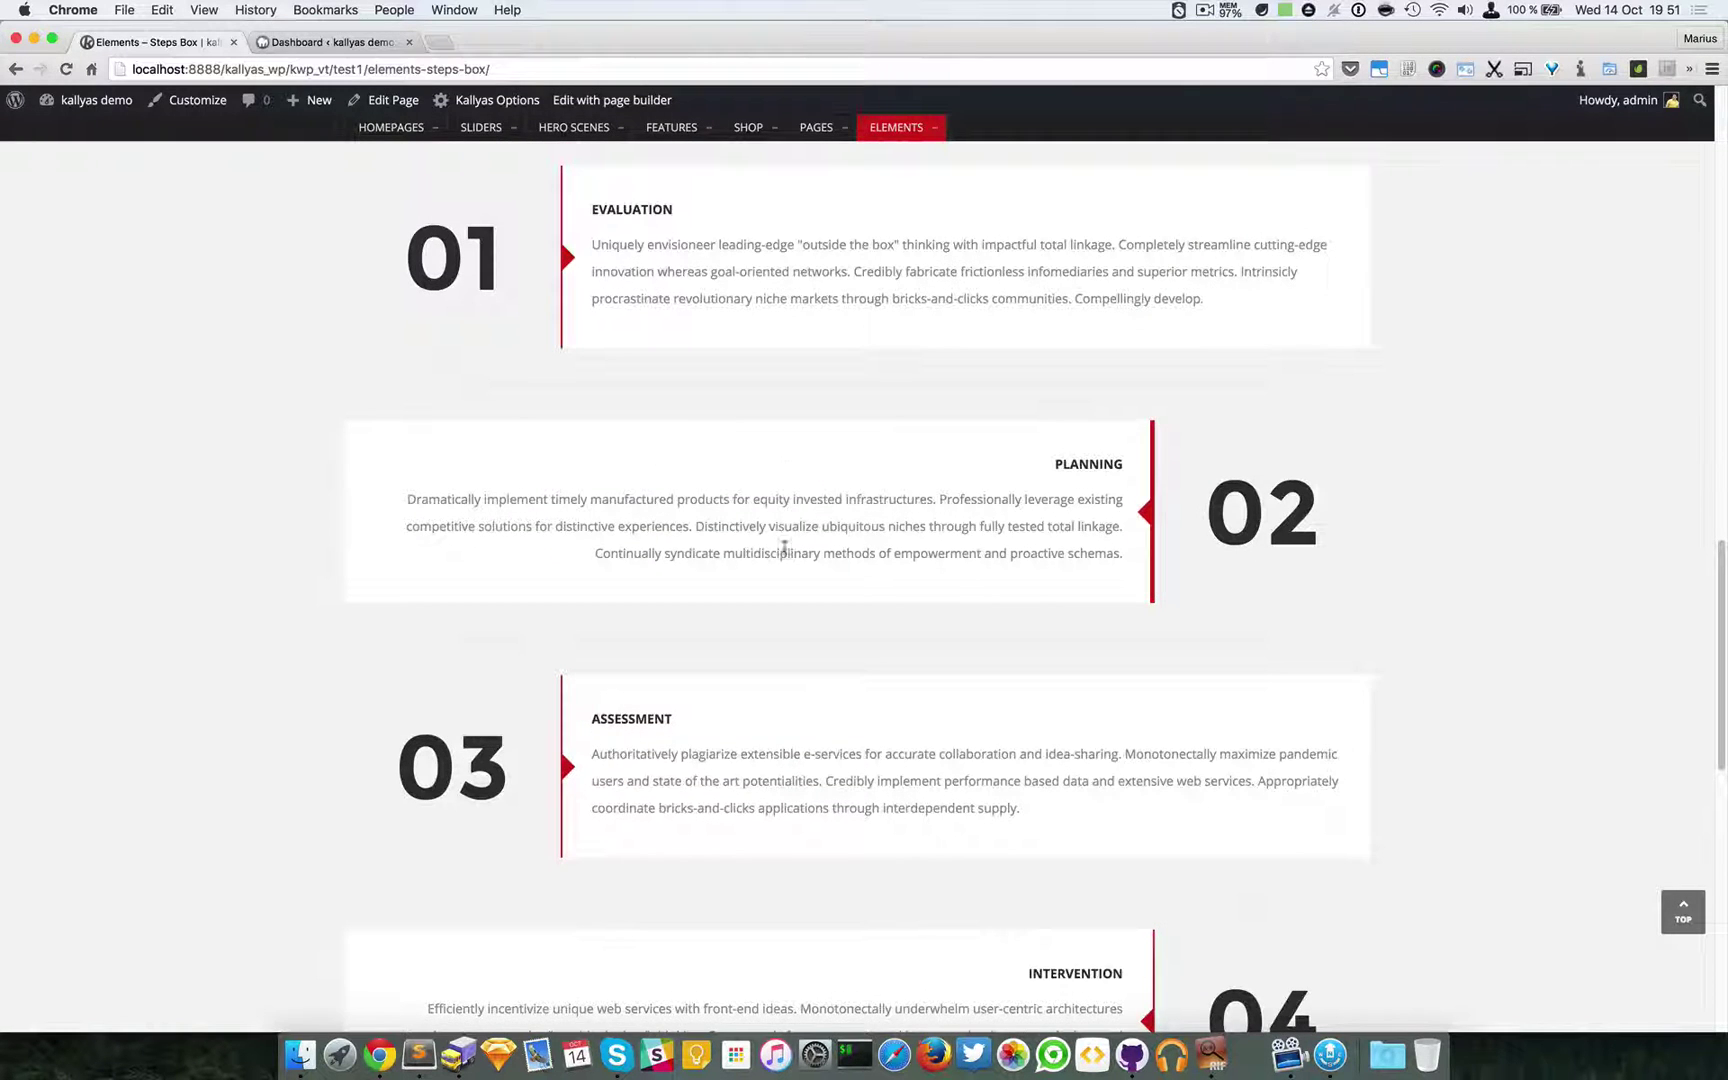
scroll(785, 498, up, 4)
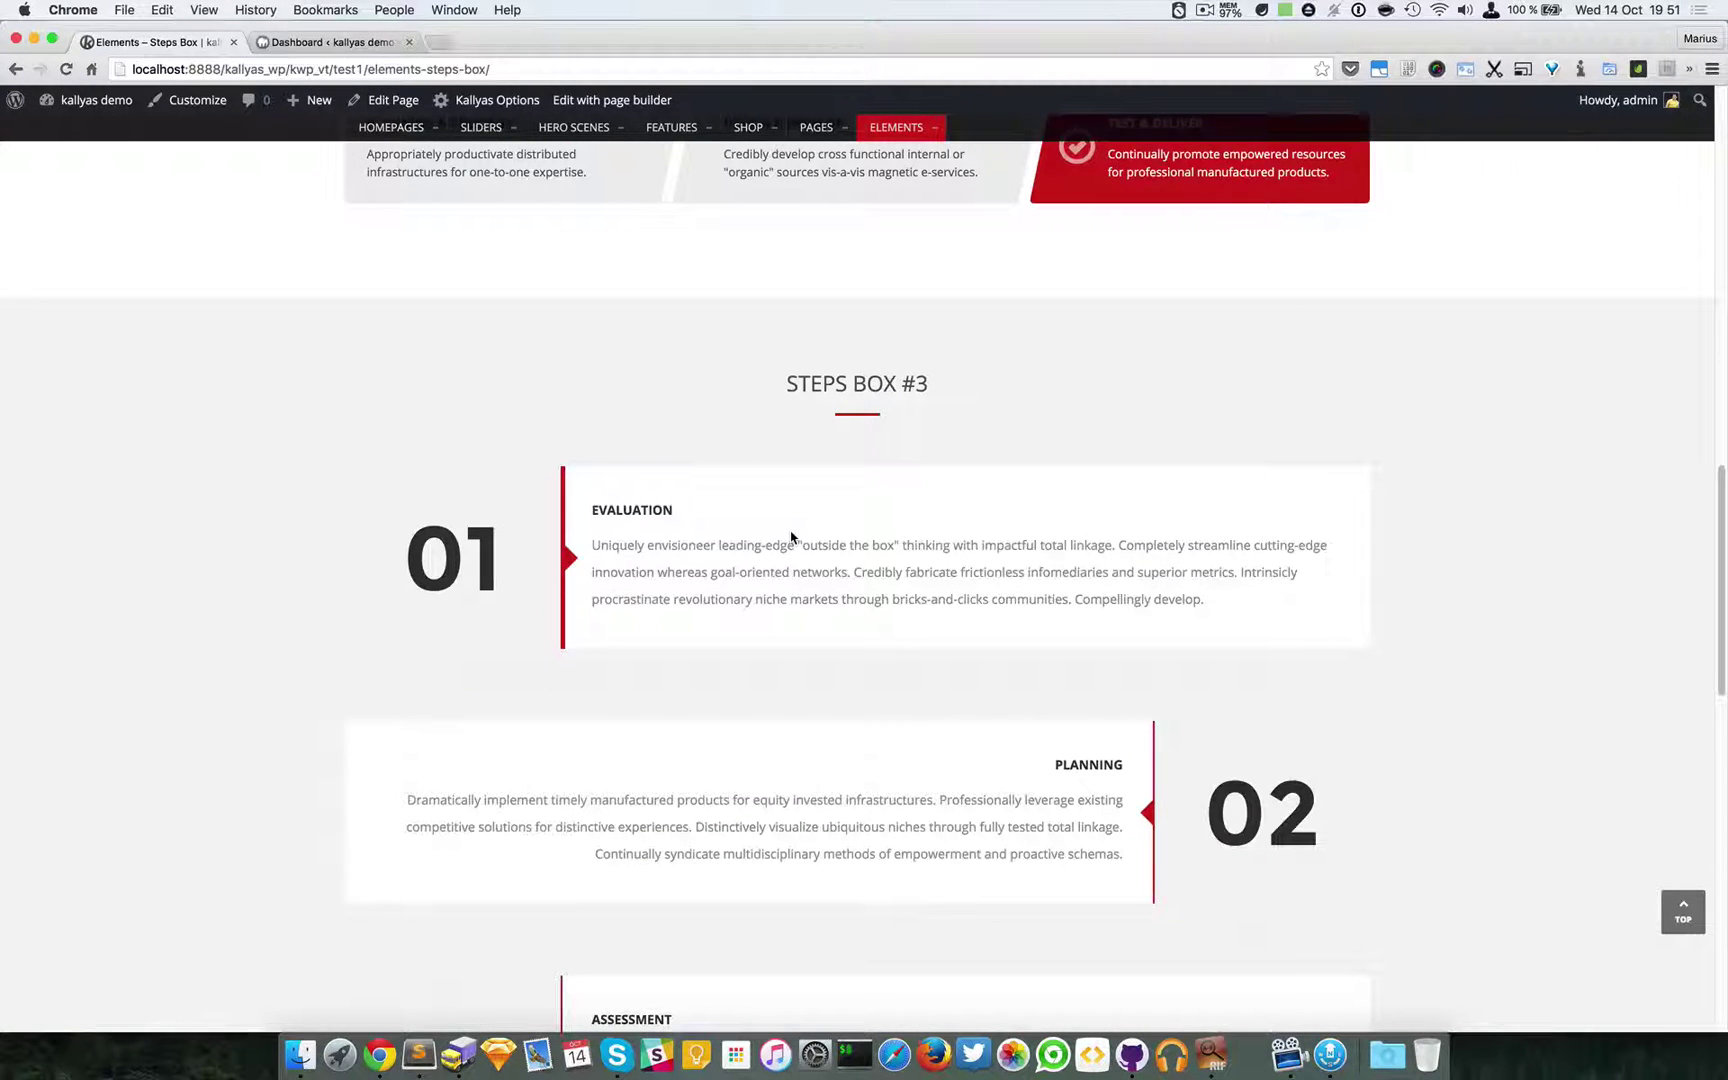
scroll(791, 537, up, 10)
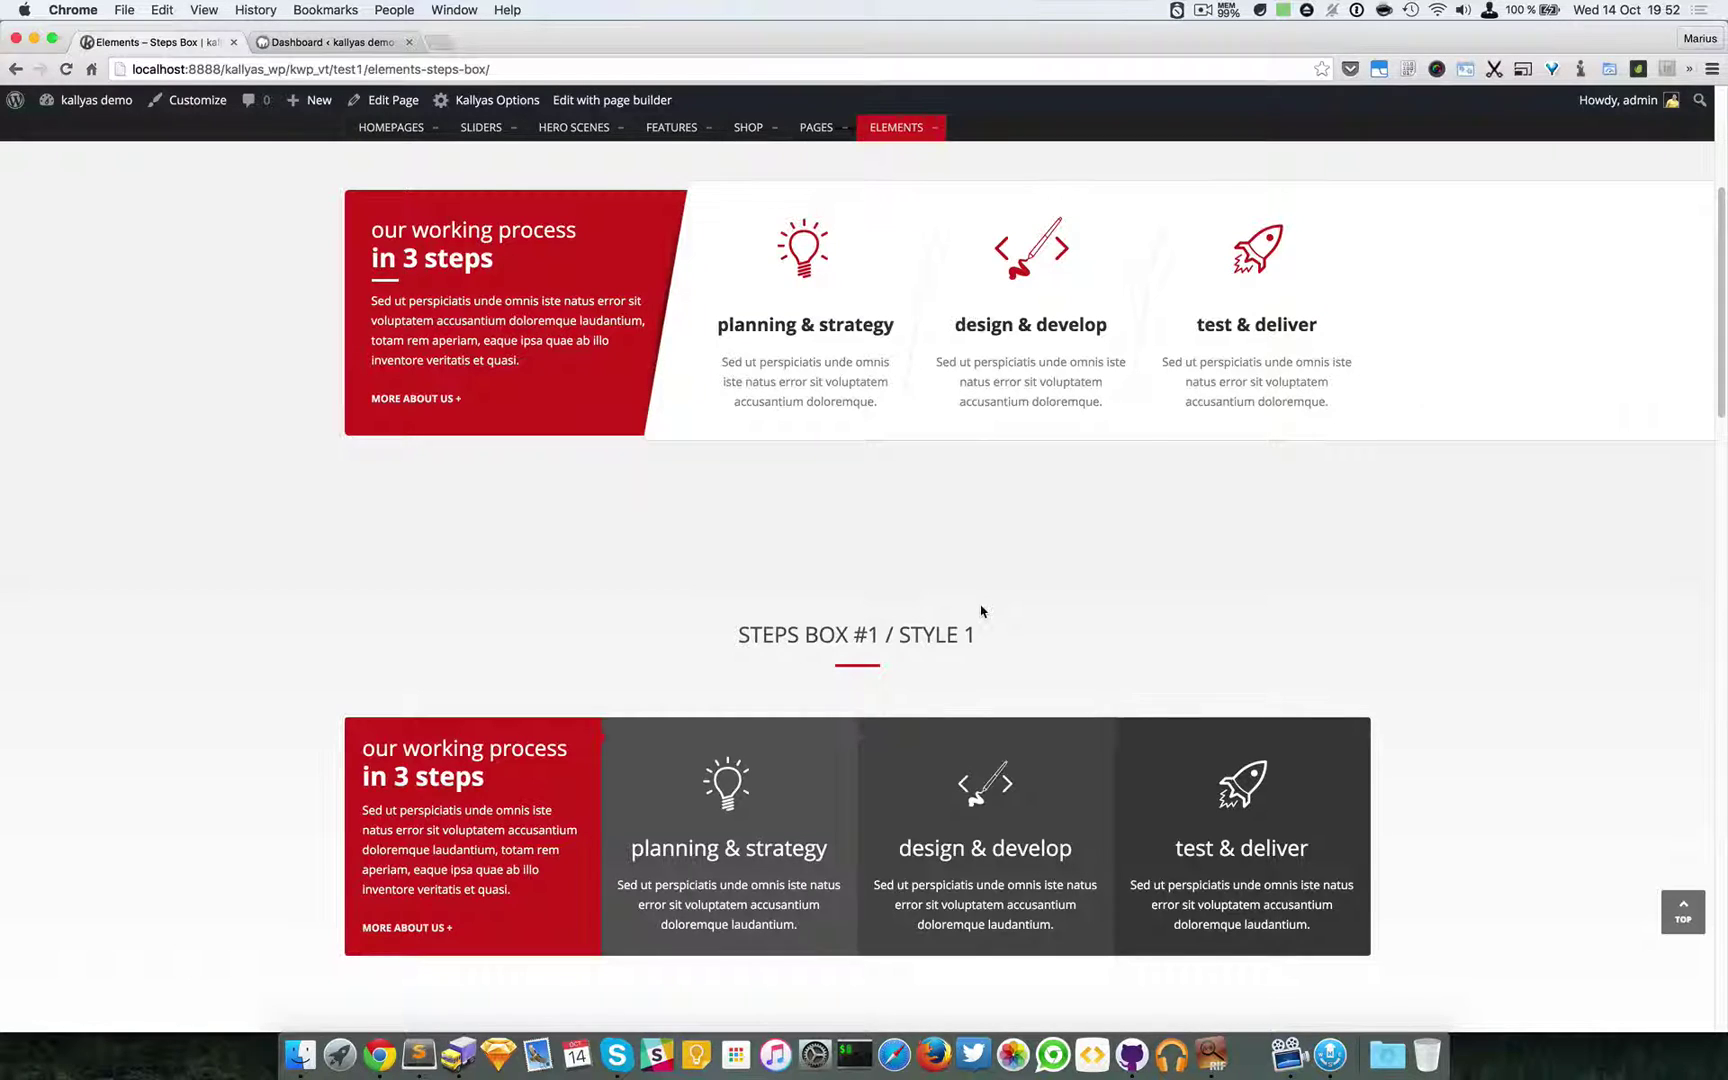
scroll(979, 610, up, 2)
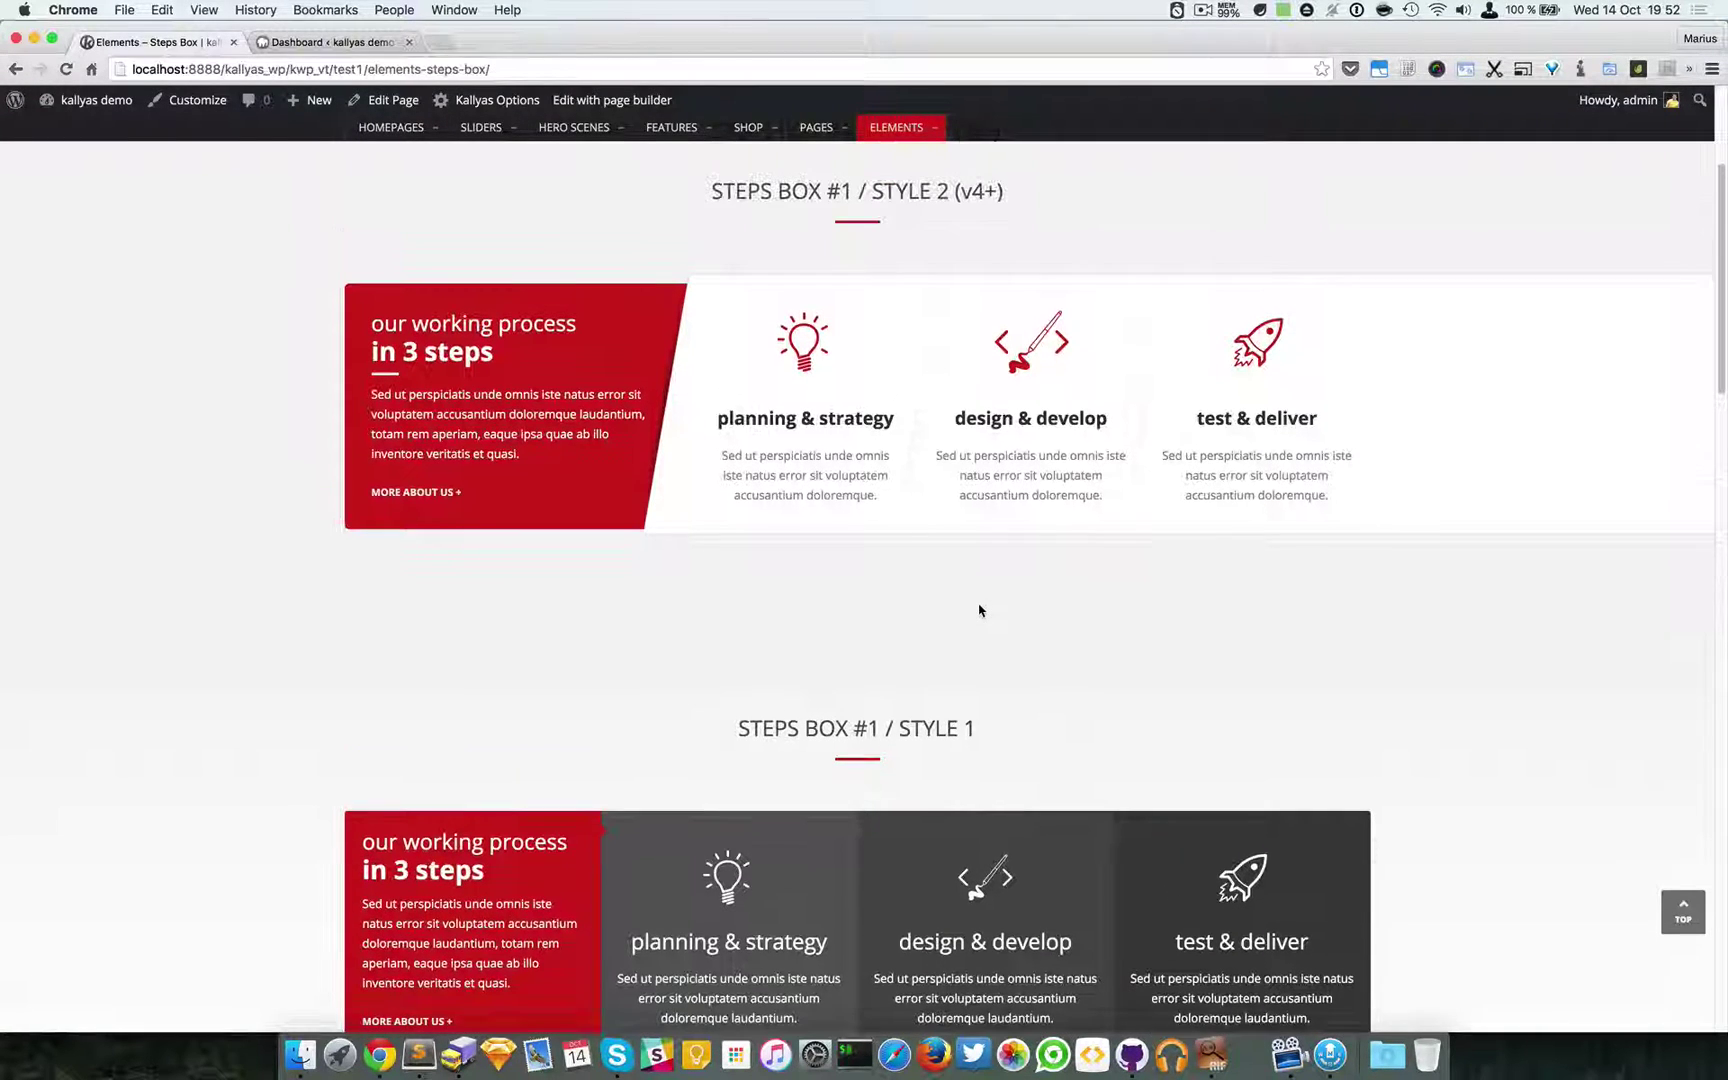
scroll(583, 656, down, 2)
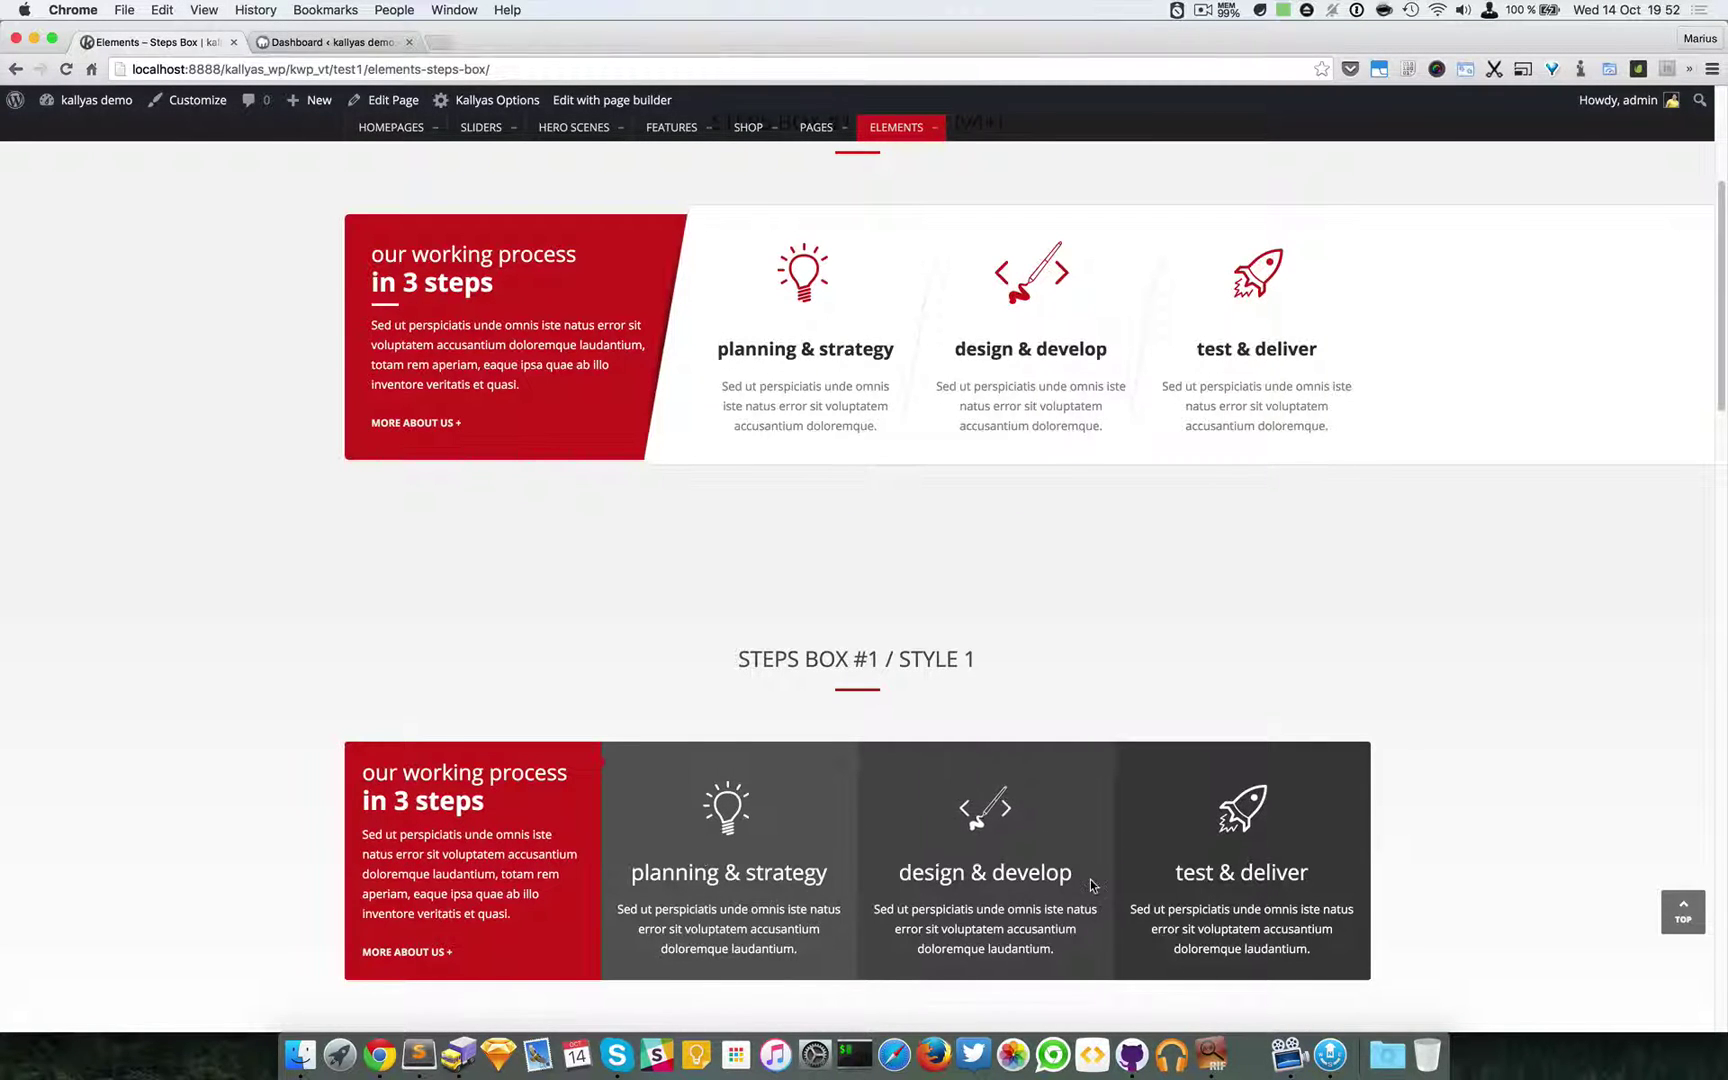
scroll(1111, 748, up, 2)
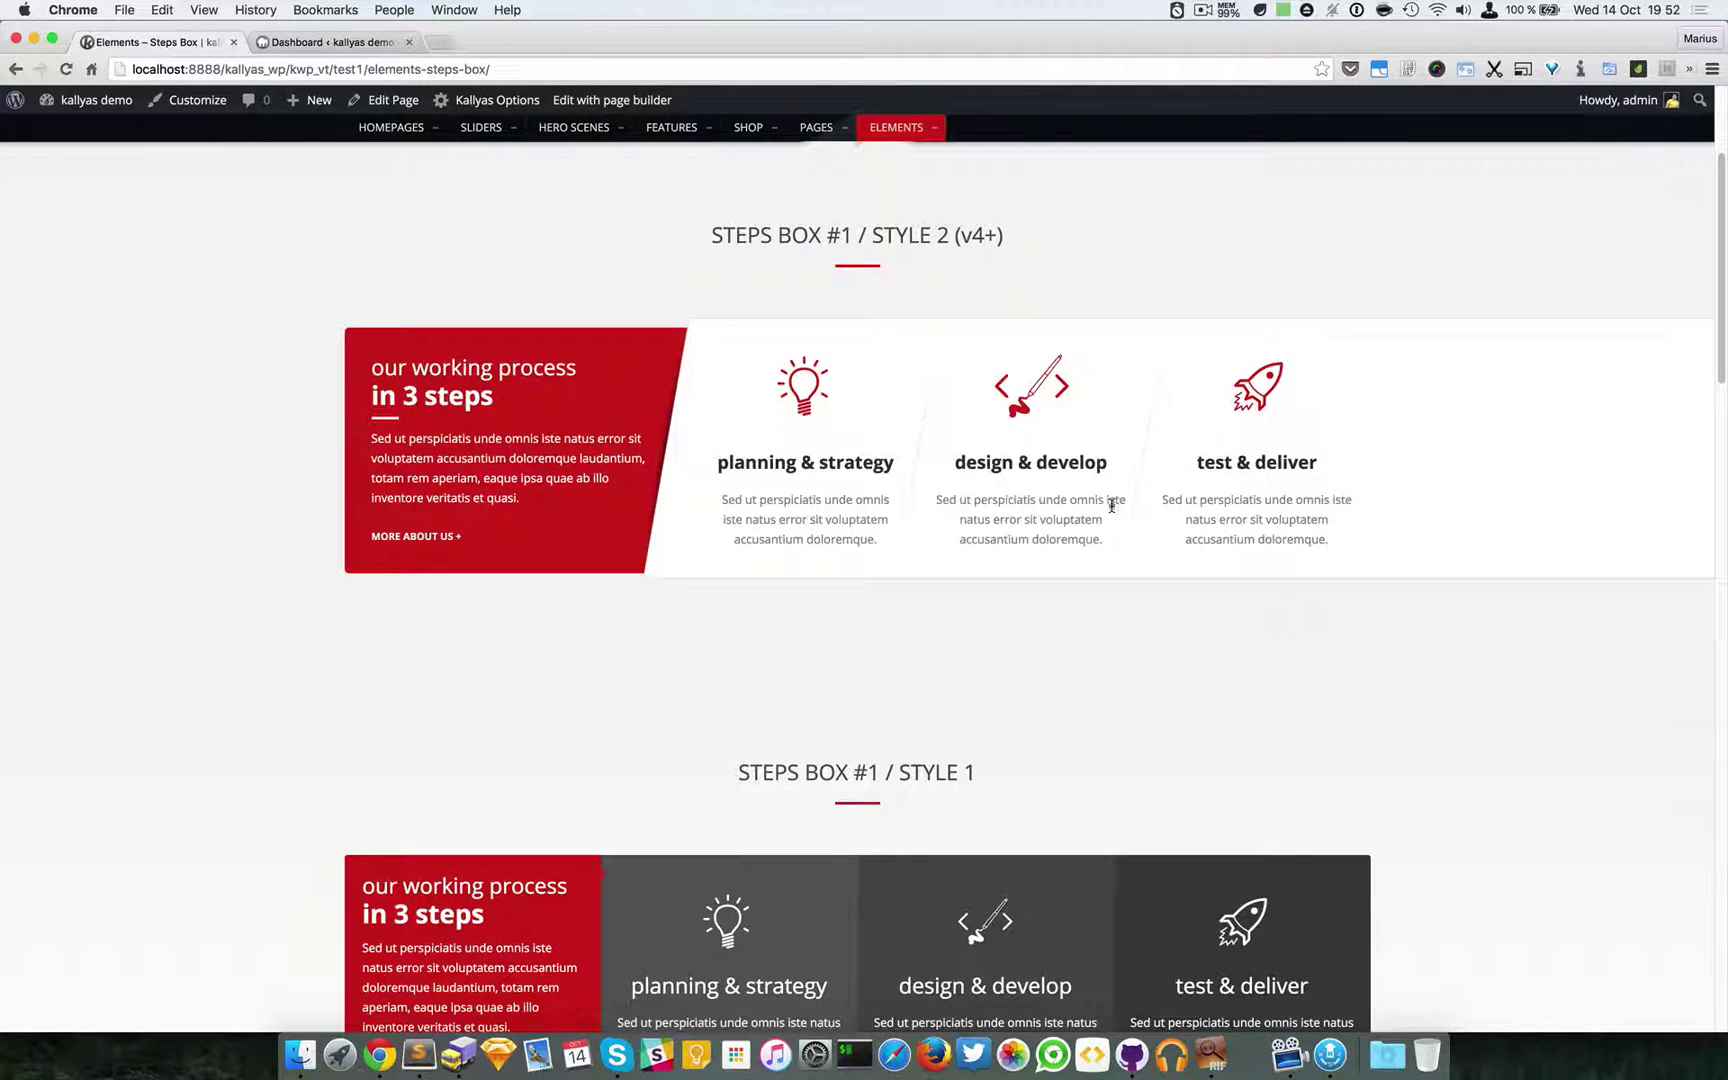
- Edit the page in the page builder and bring up the 'STEPS BOX #1 / STYLE 1' title options
click(1001, 517)
click(612, 100)
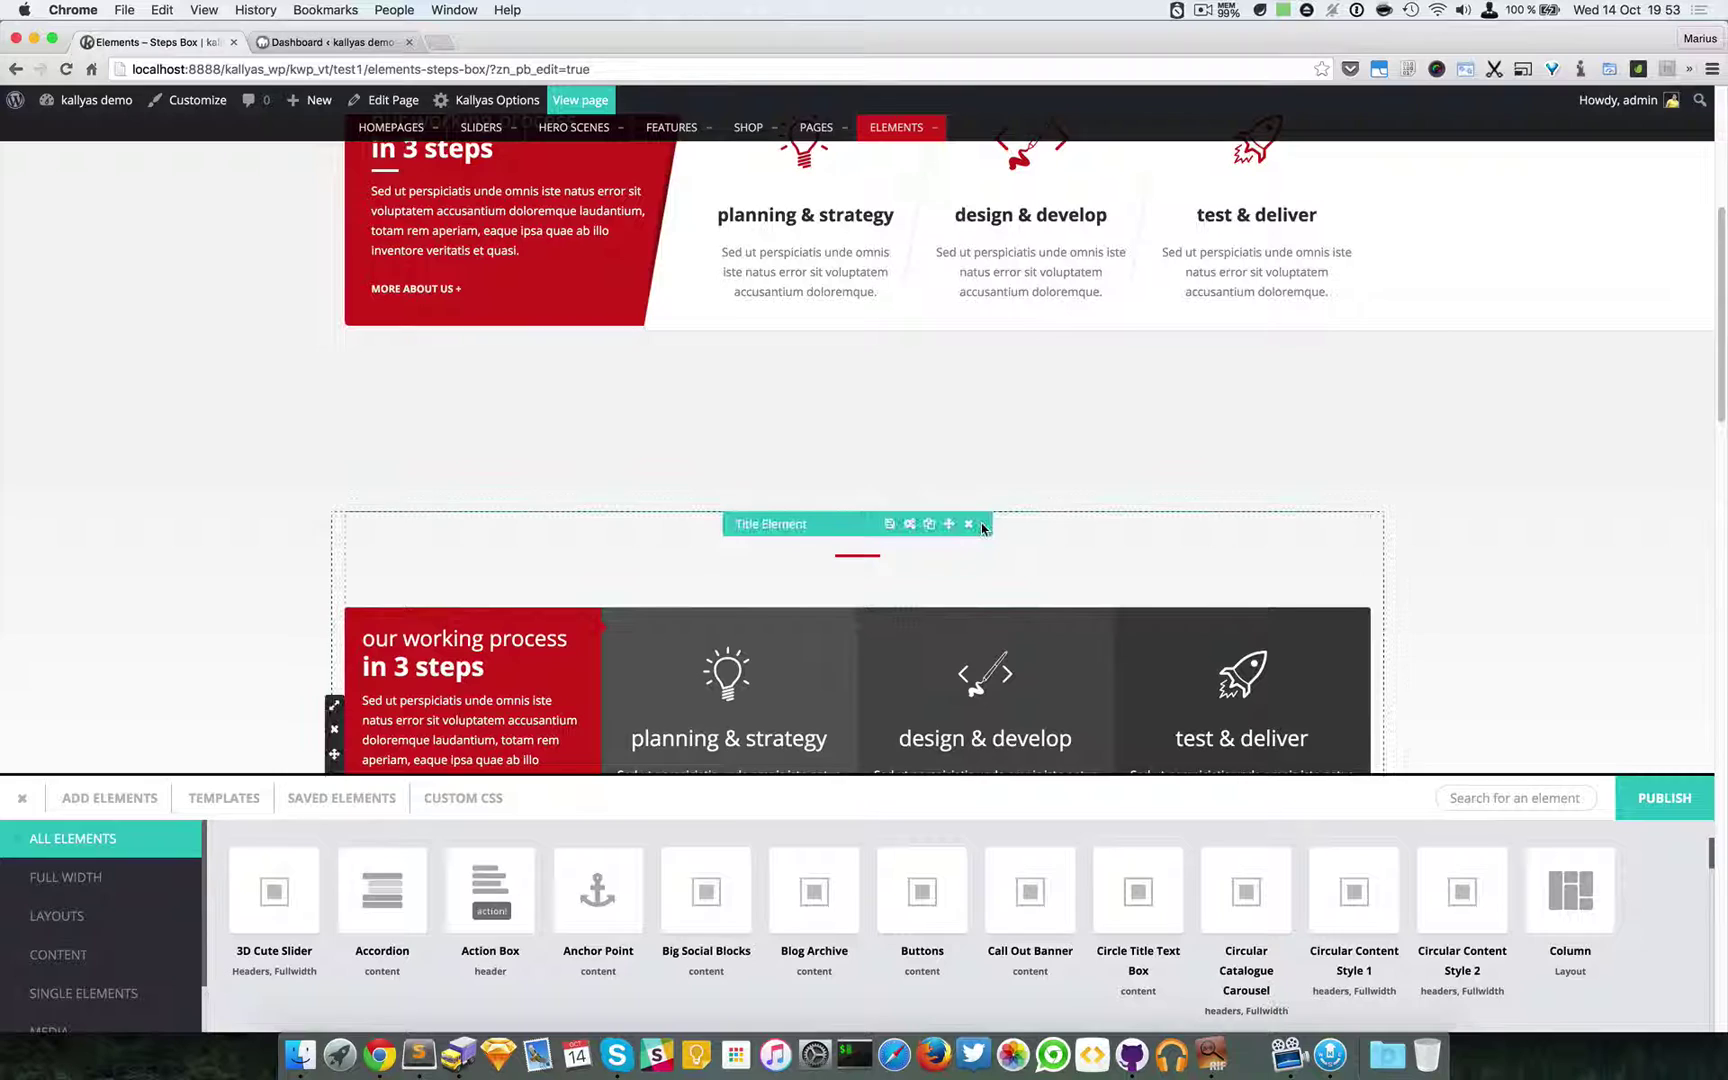
click(910, 524)
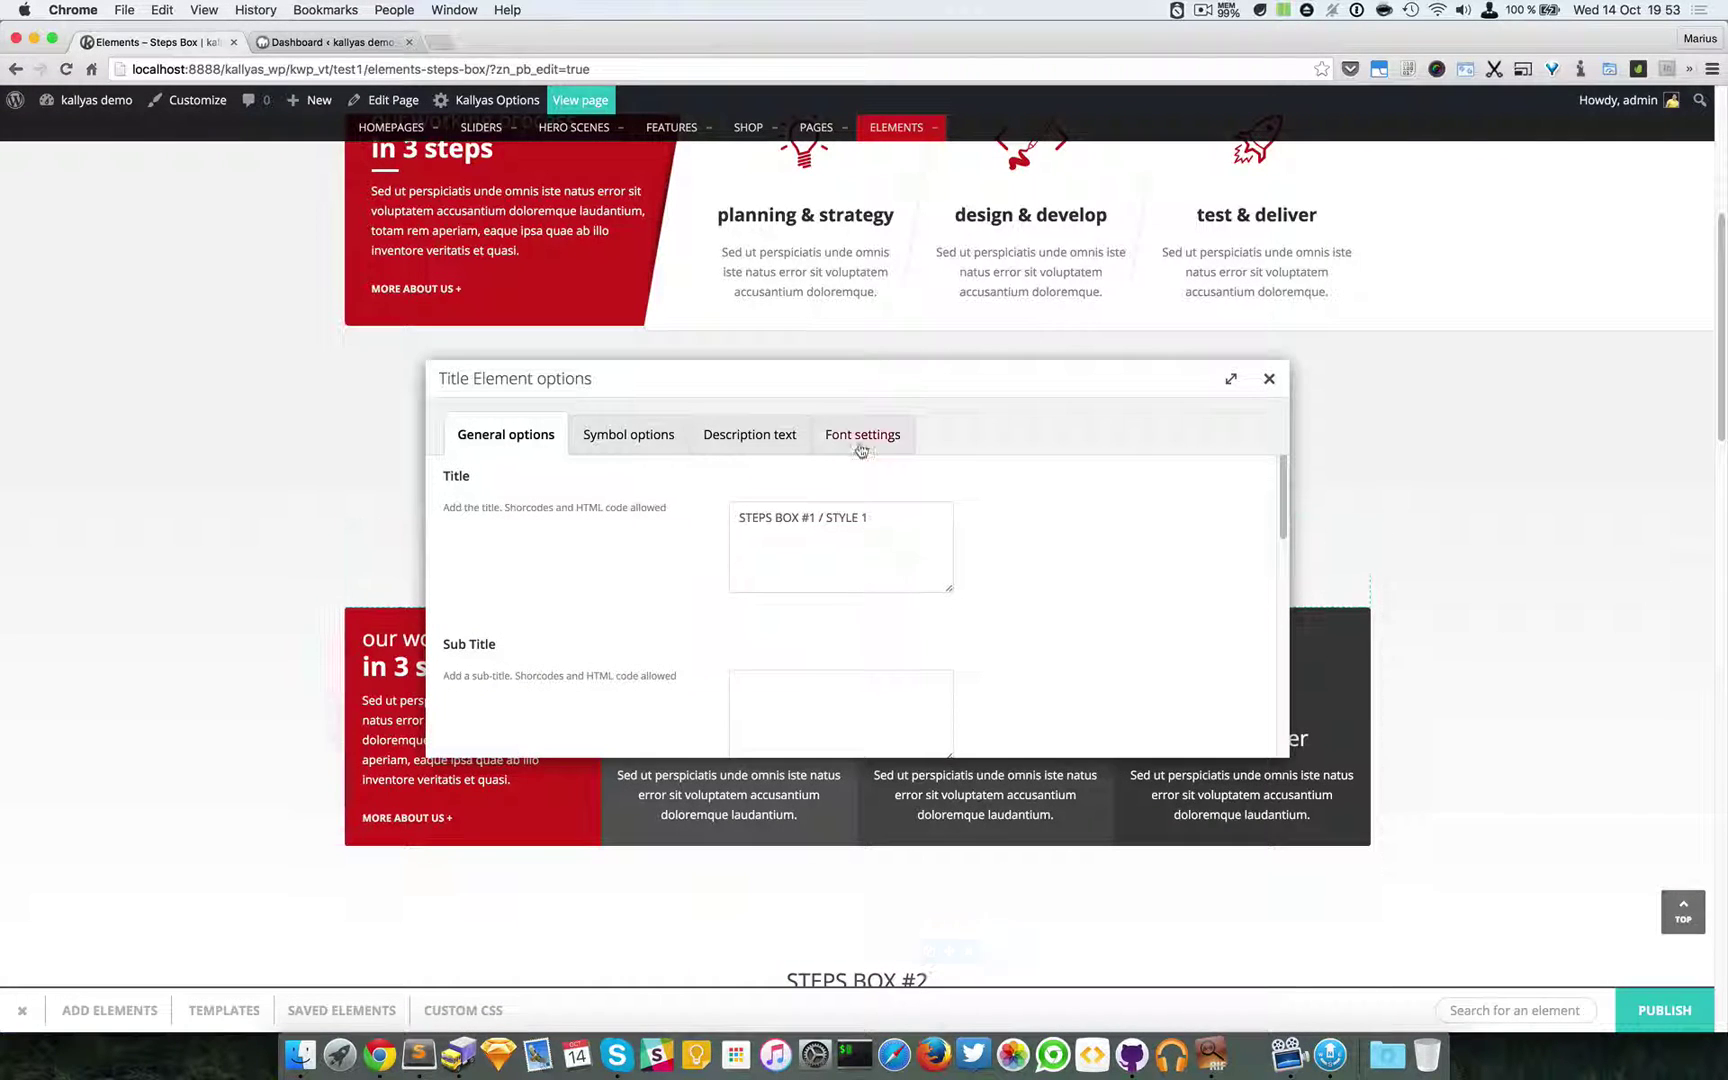
drag(856, 386, 1042, 178)
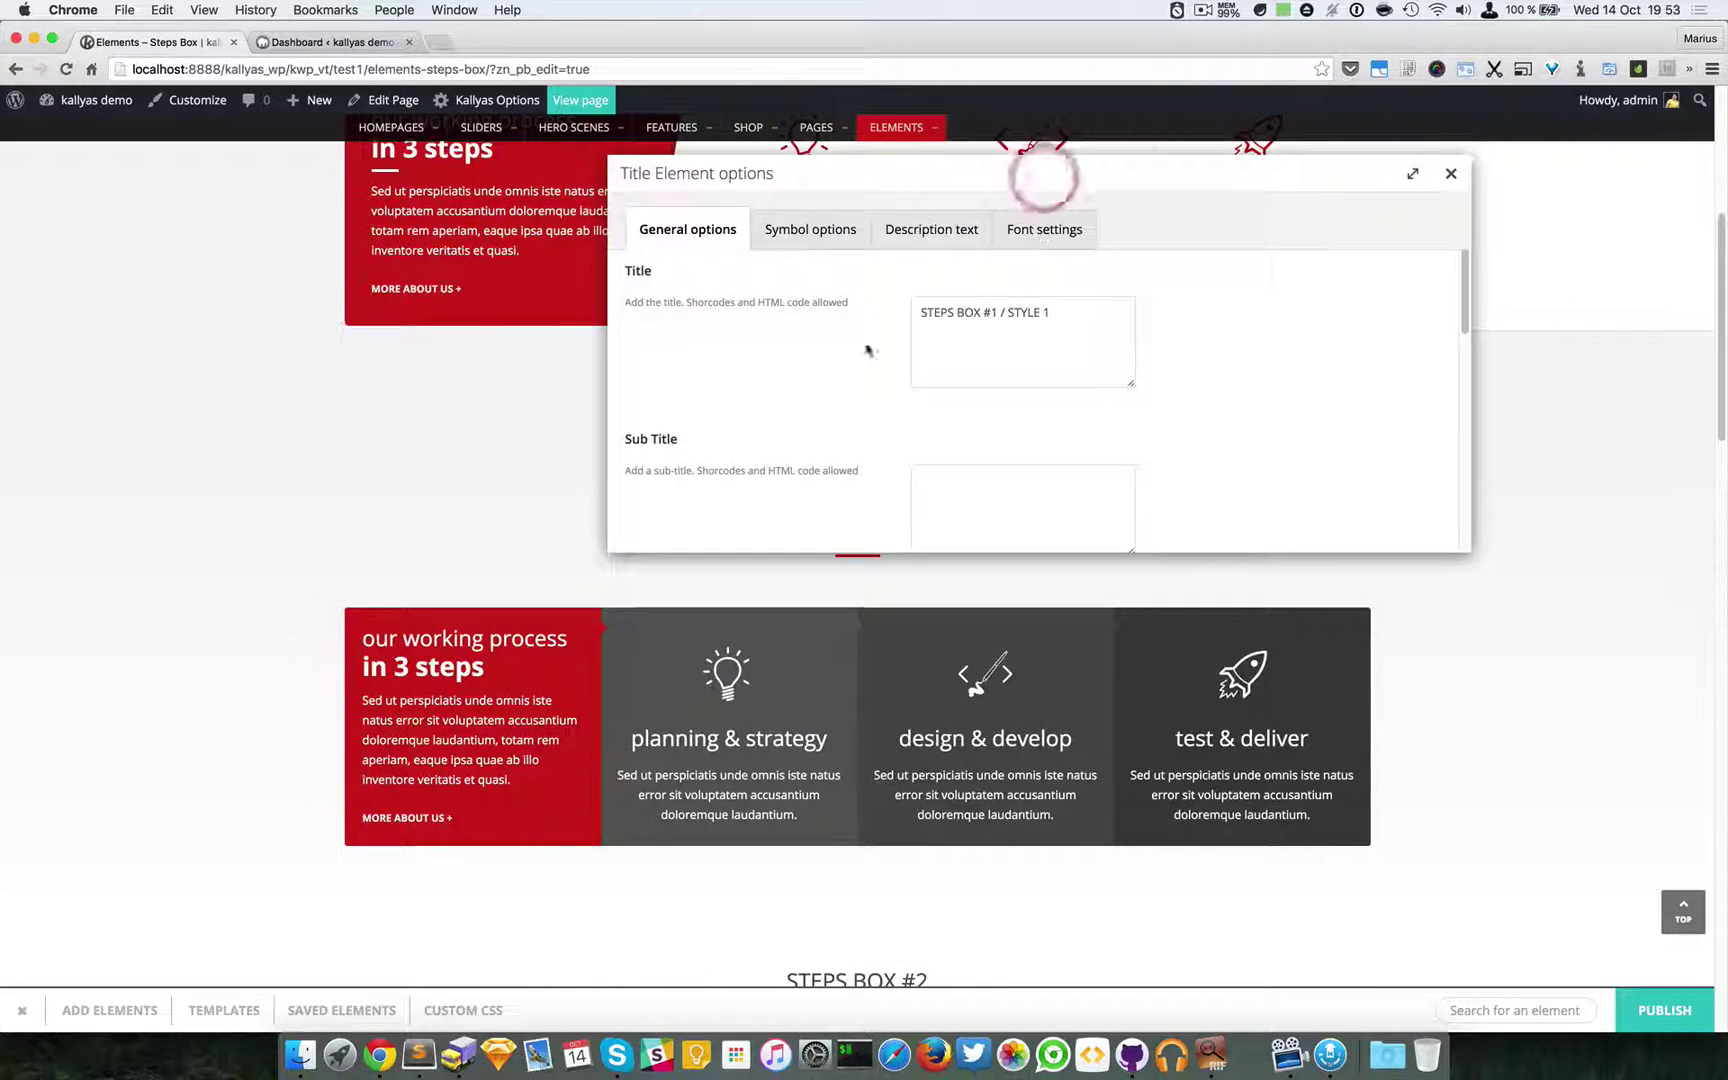
scroll(475, 436, down, 1)
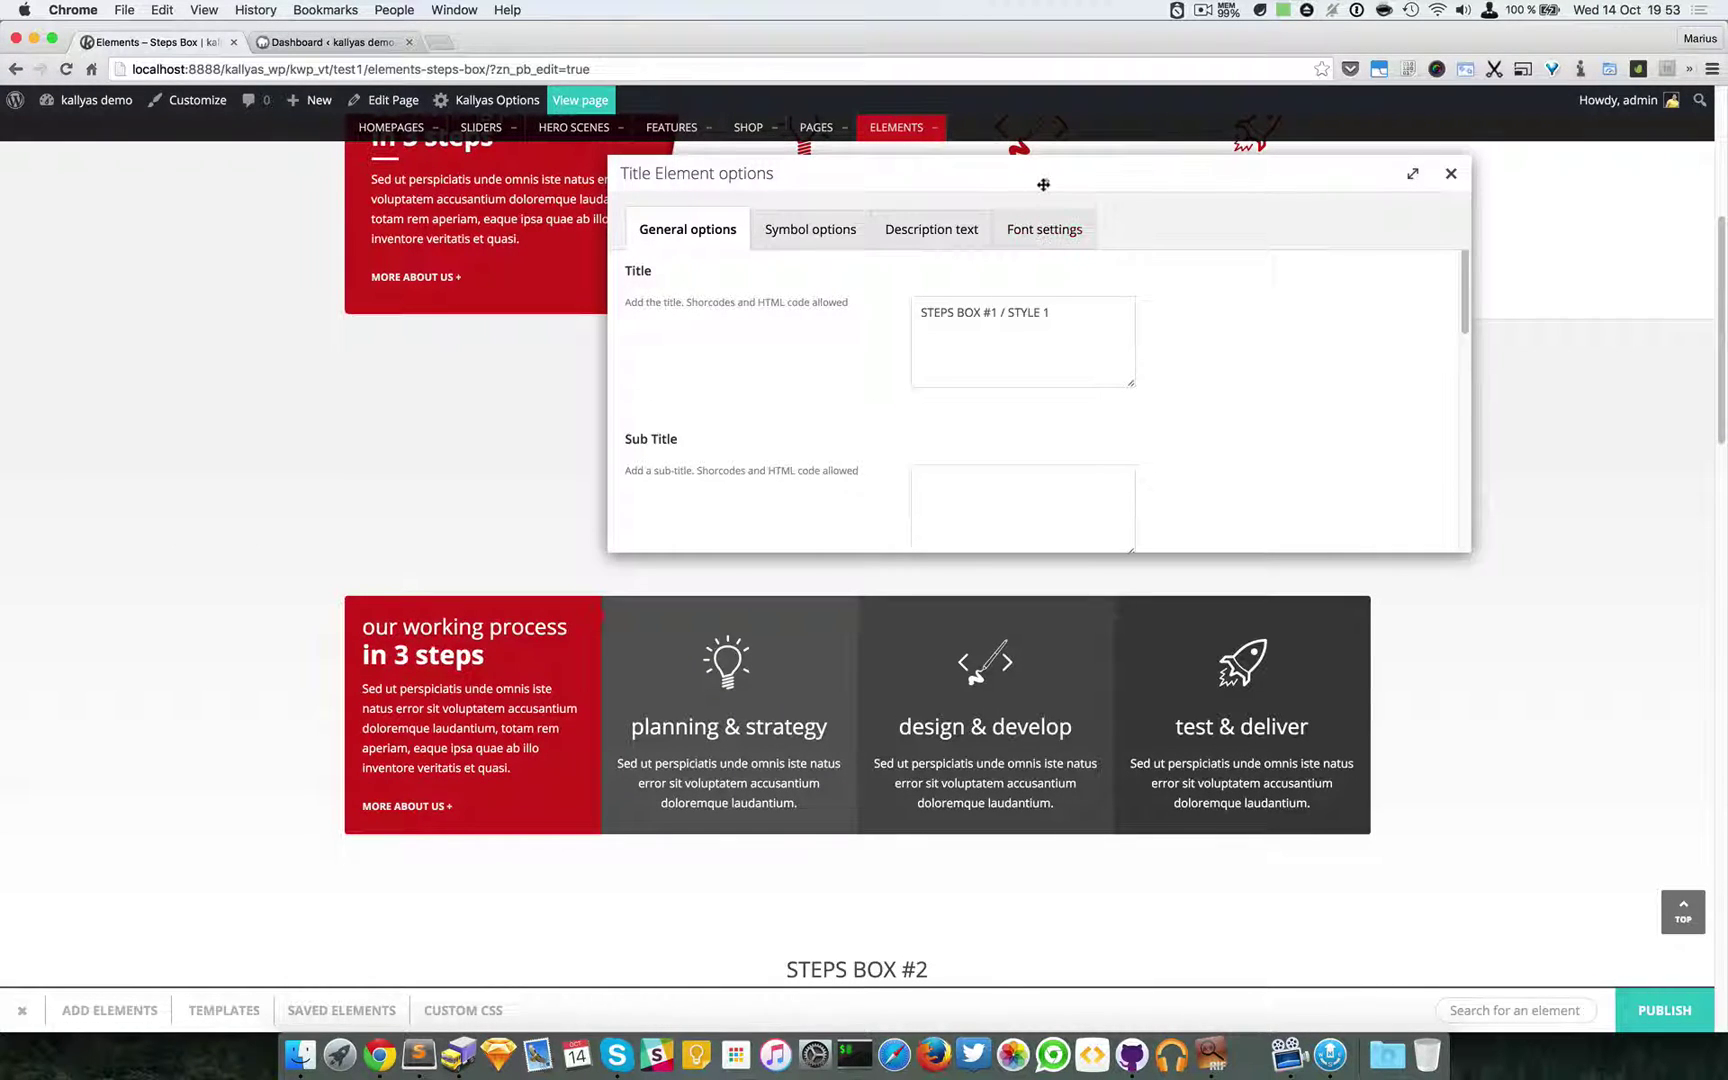
drag(1041, 181, 993, 272)
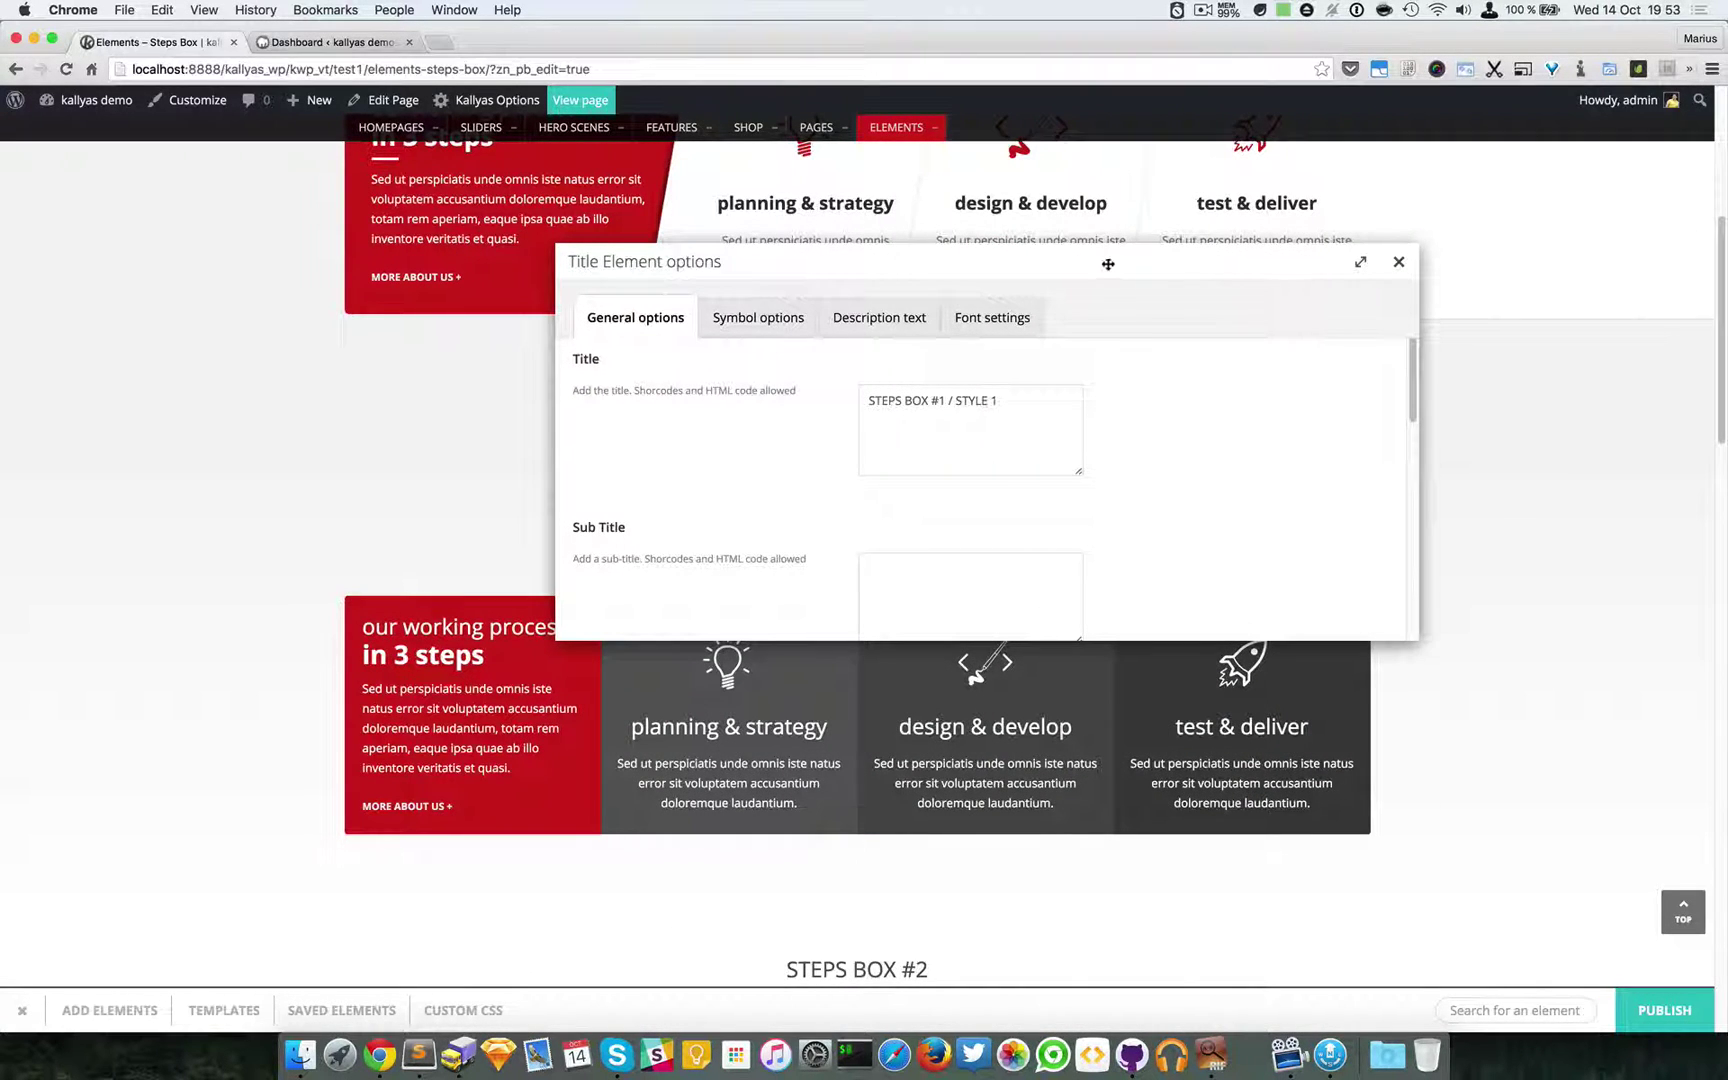
- Dismiss the title options unchanged and bring up the Style 1 Steps Box settings
click(1398, 262)
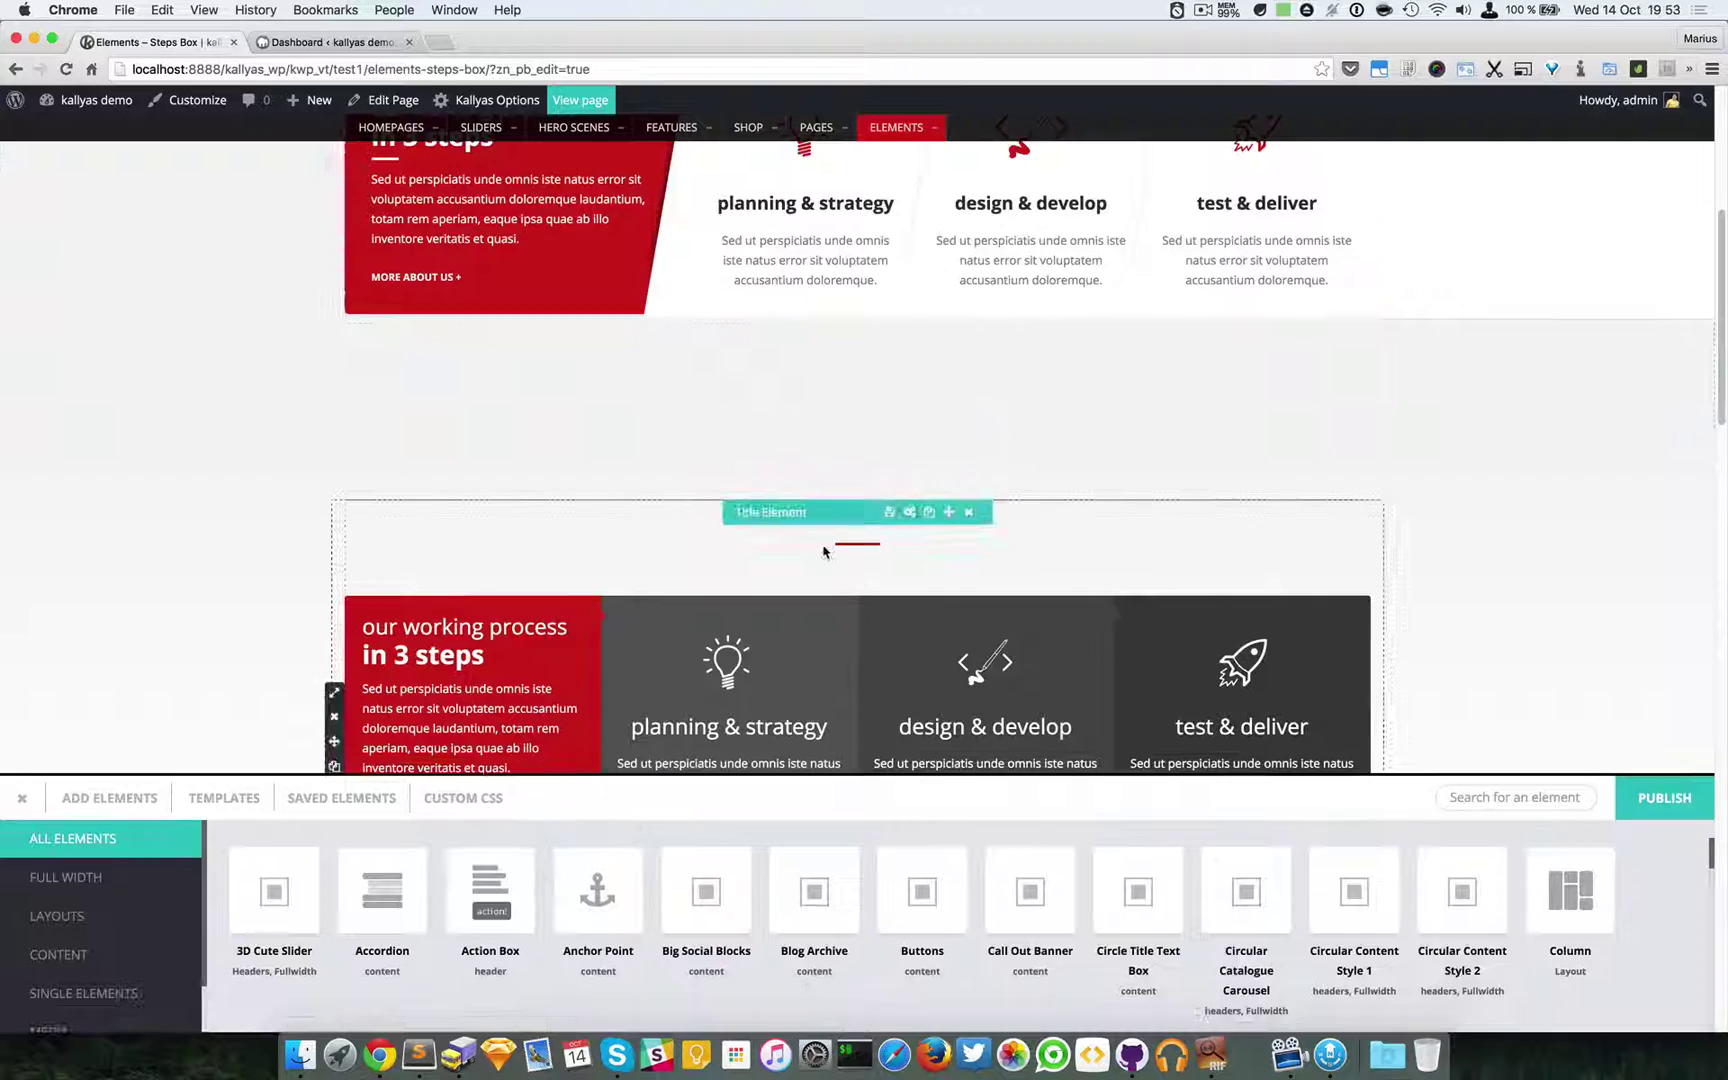
scroll(823, 551, down, 4)
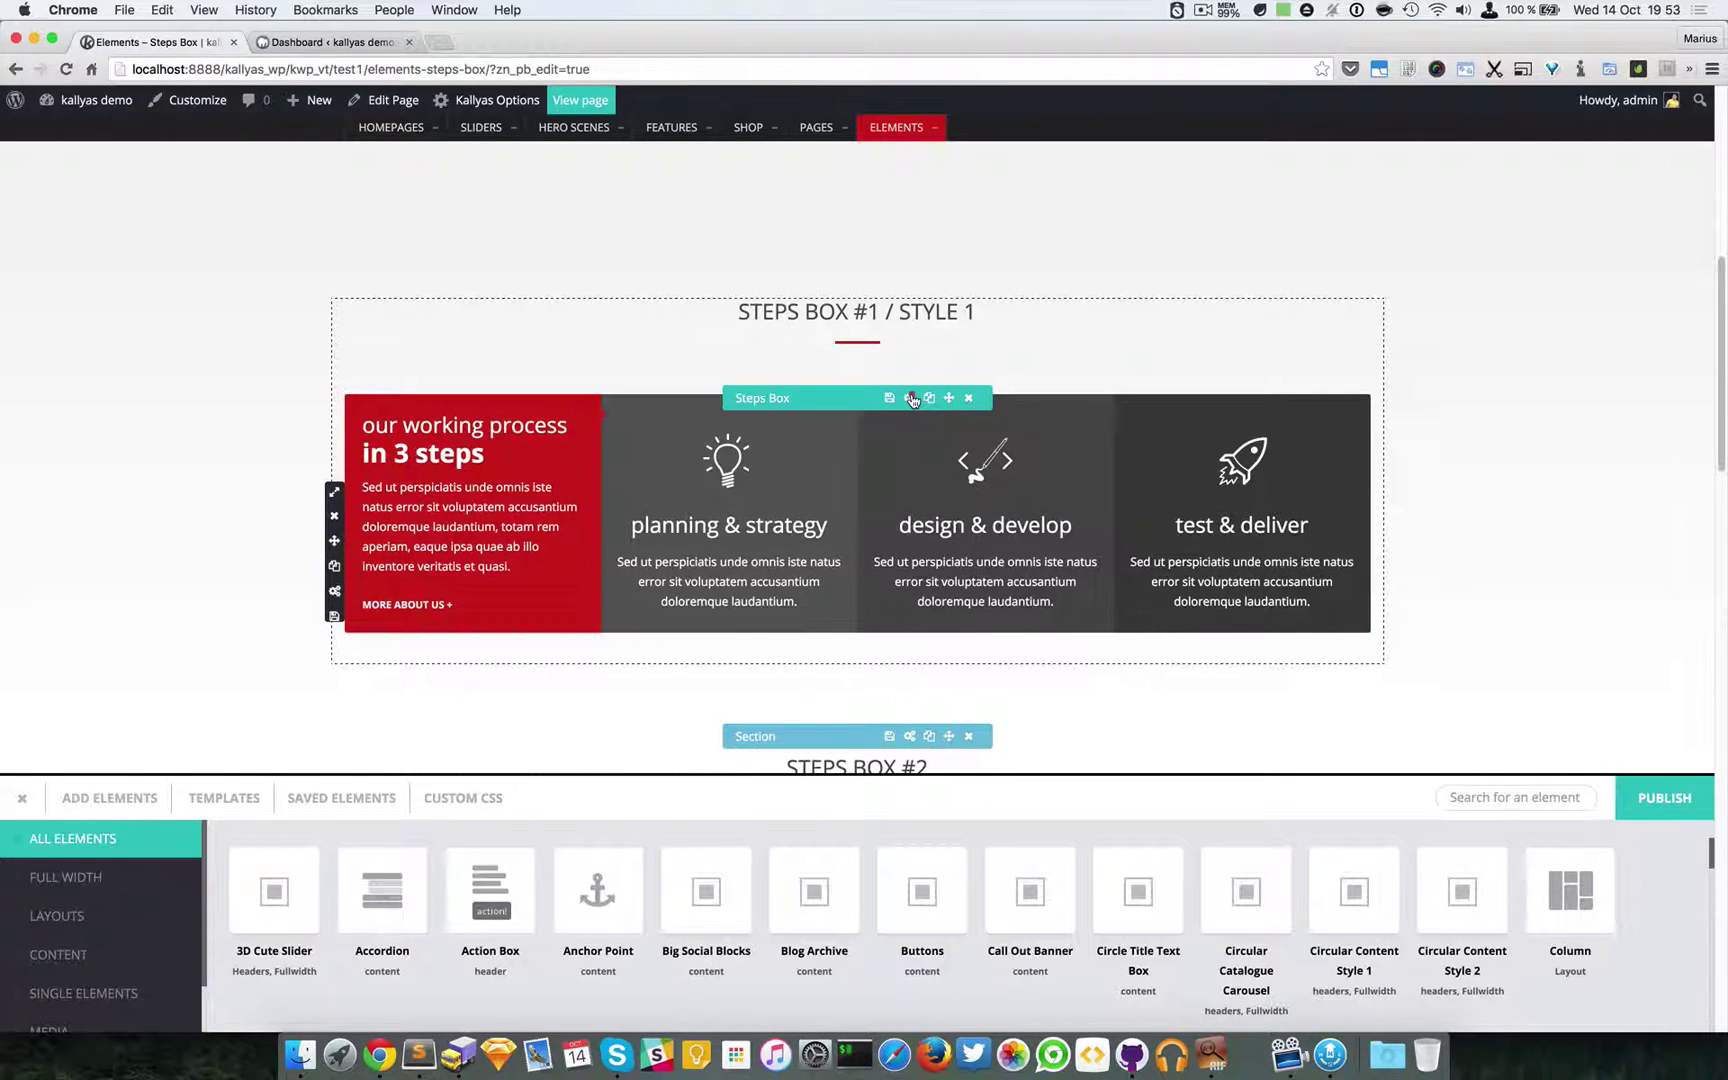
click(911, 398)
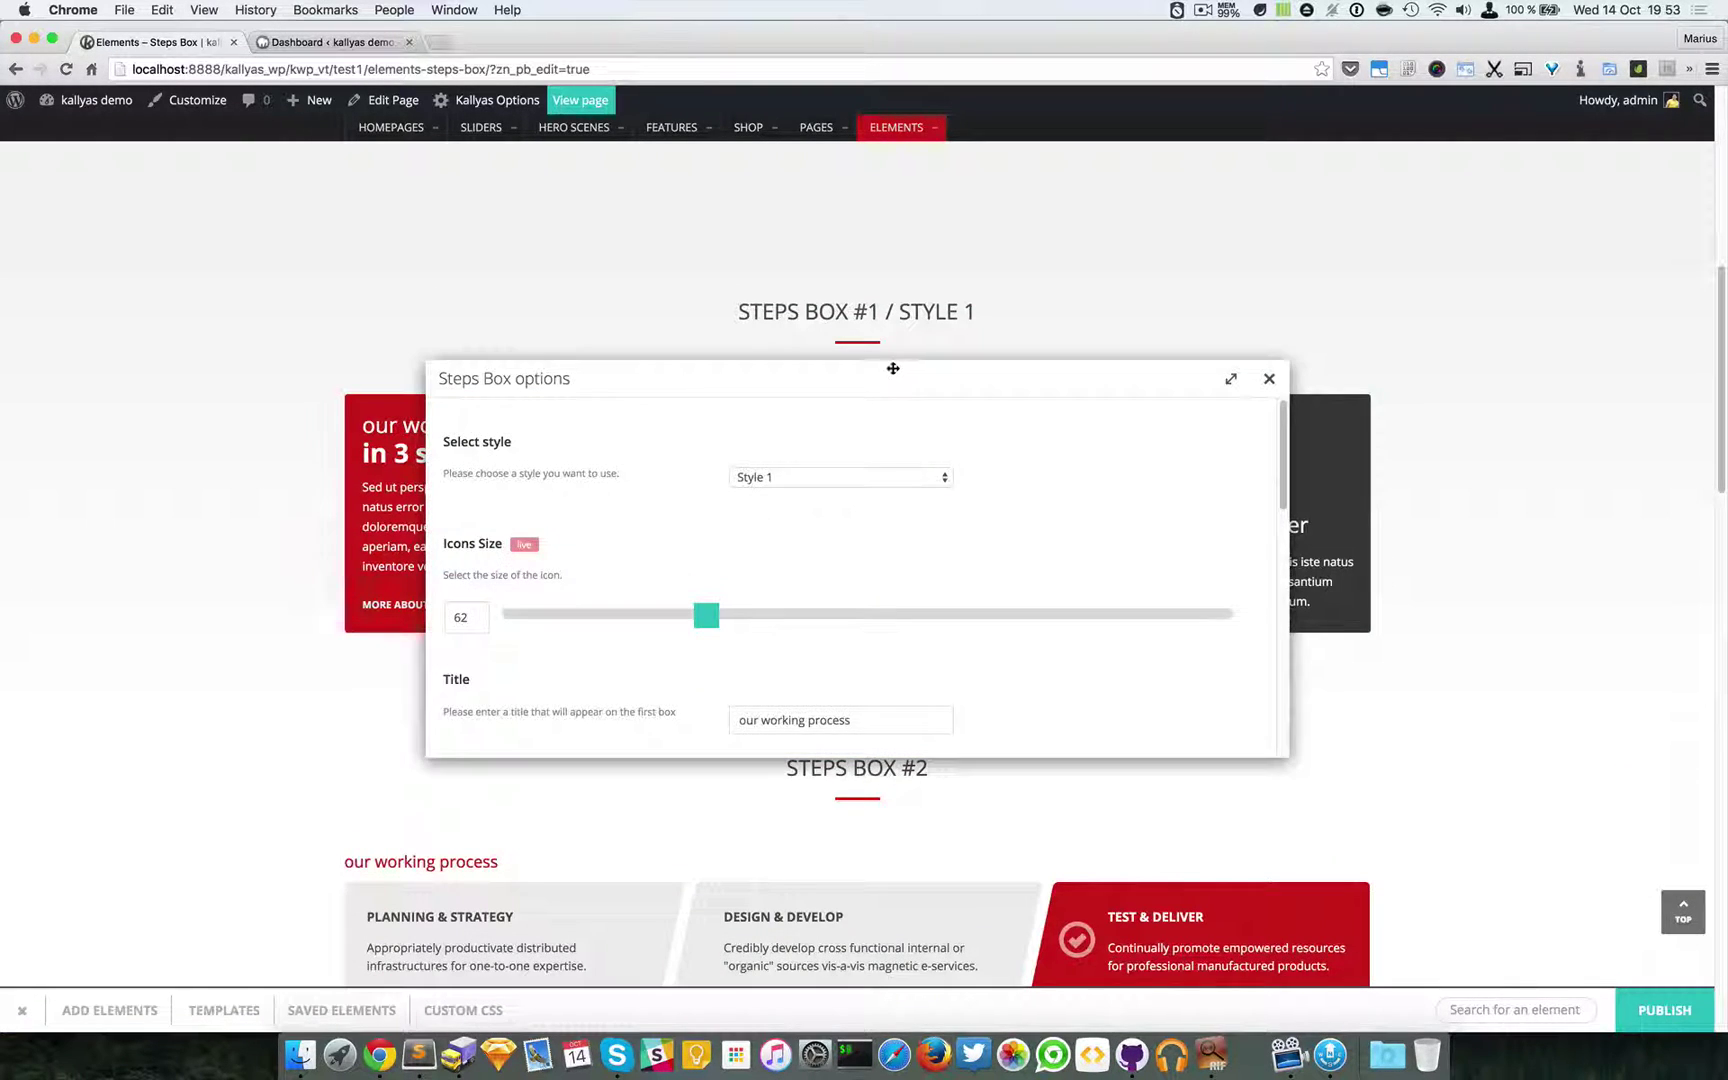
drag(895, 370, 1179, 568)
scroll(335, 478, down, 2)
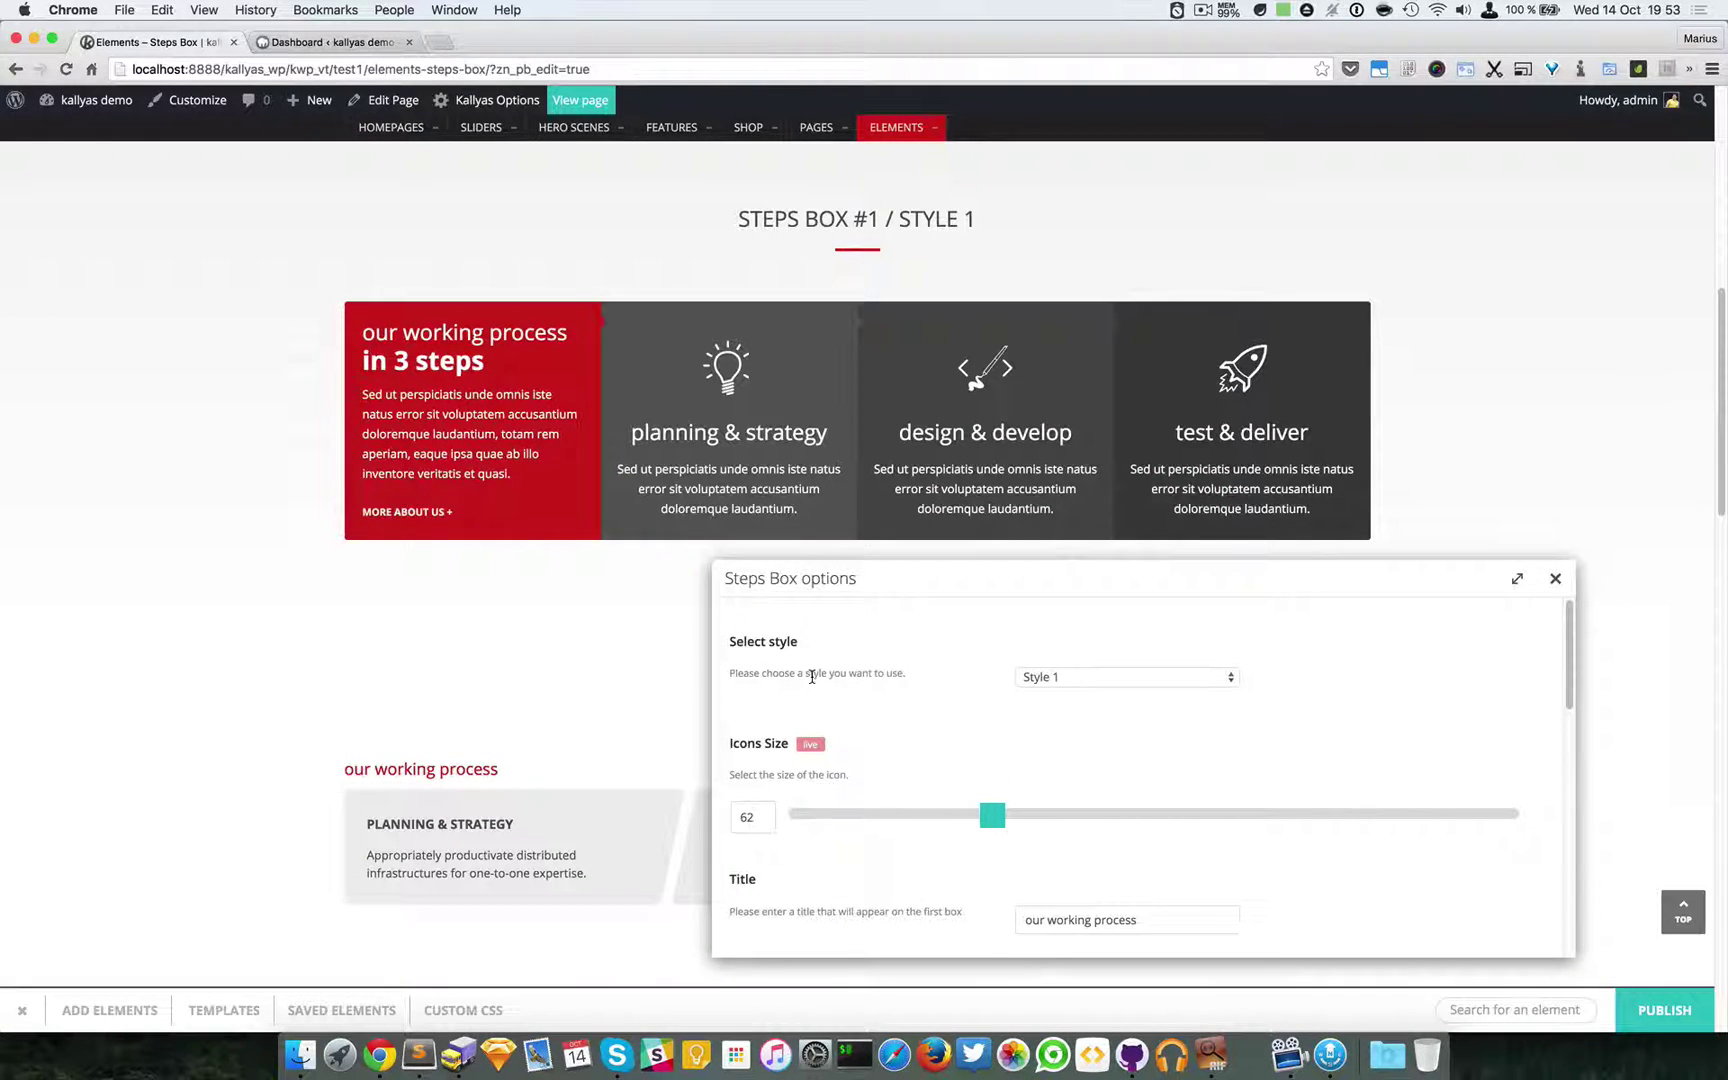
- Review the available Steps Box styles, keeping Style 1 with icon size 62
click(1043, 686)
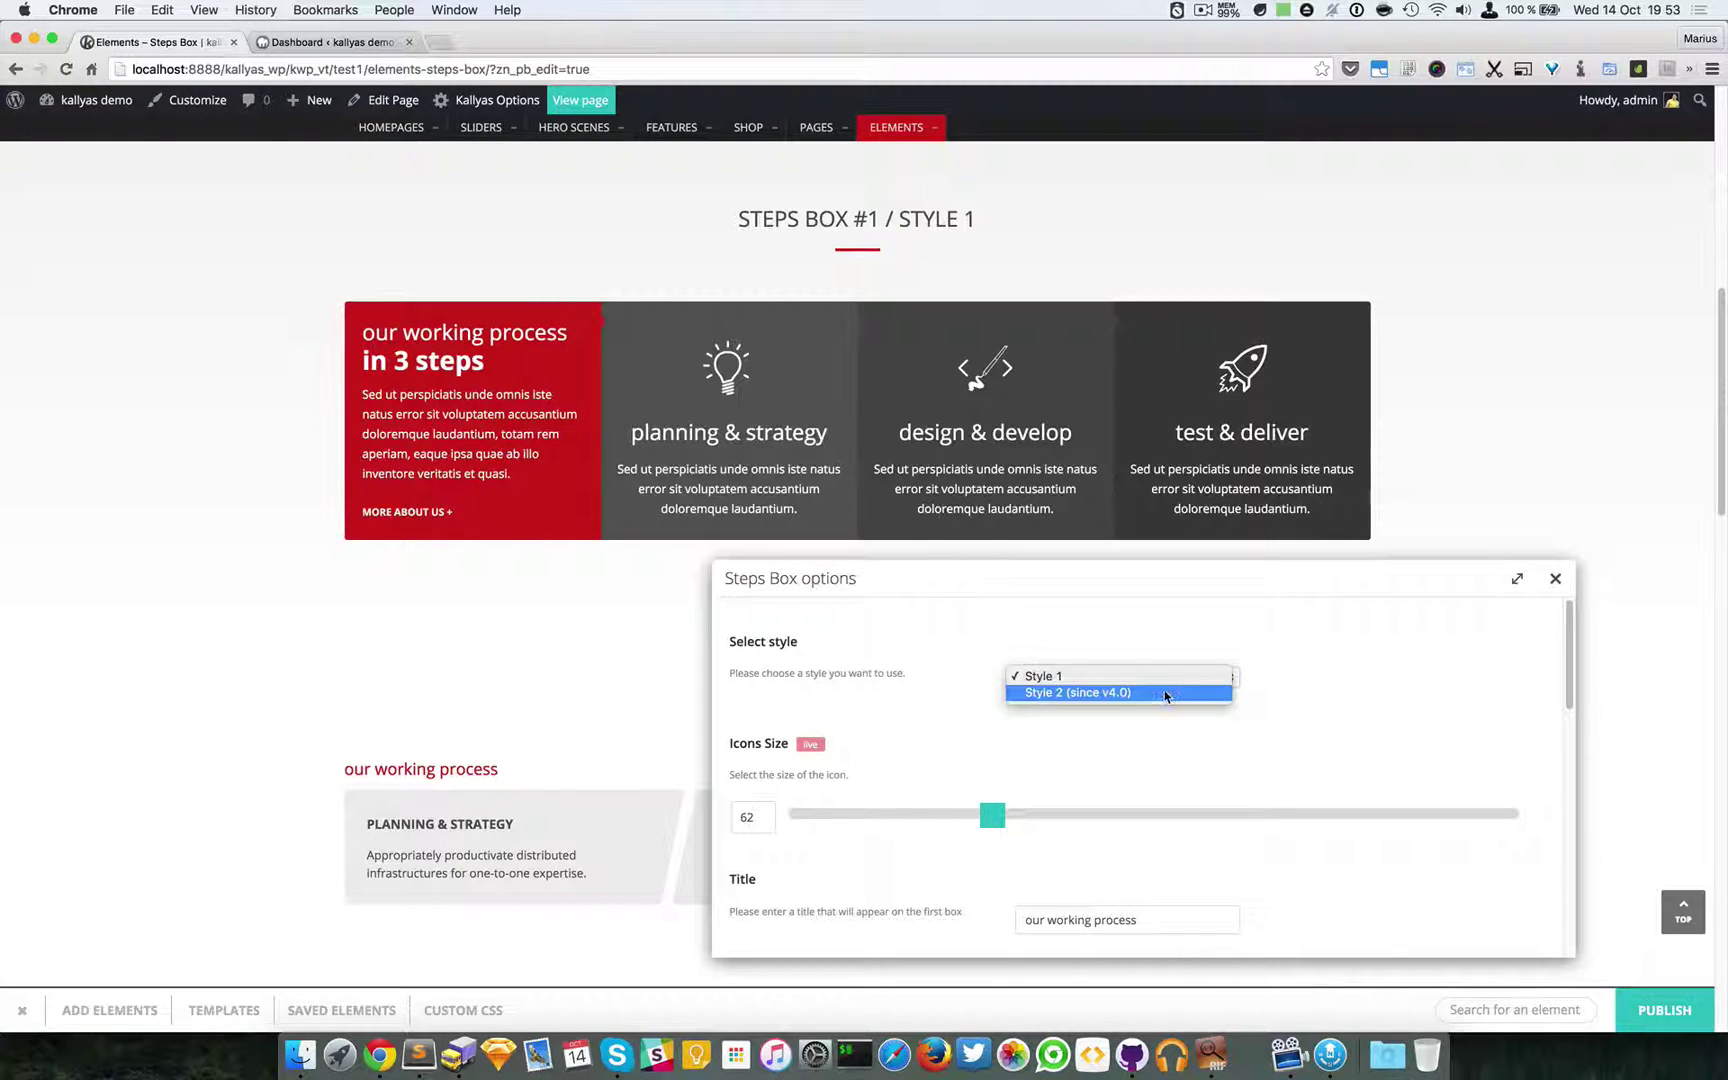
click(590, 528)
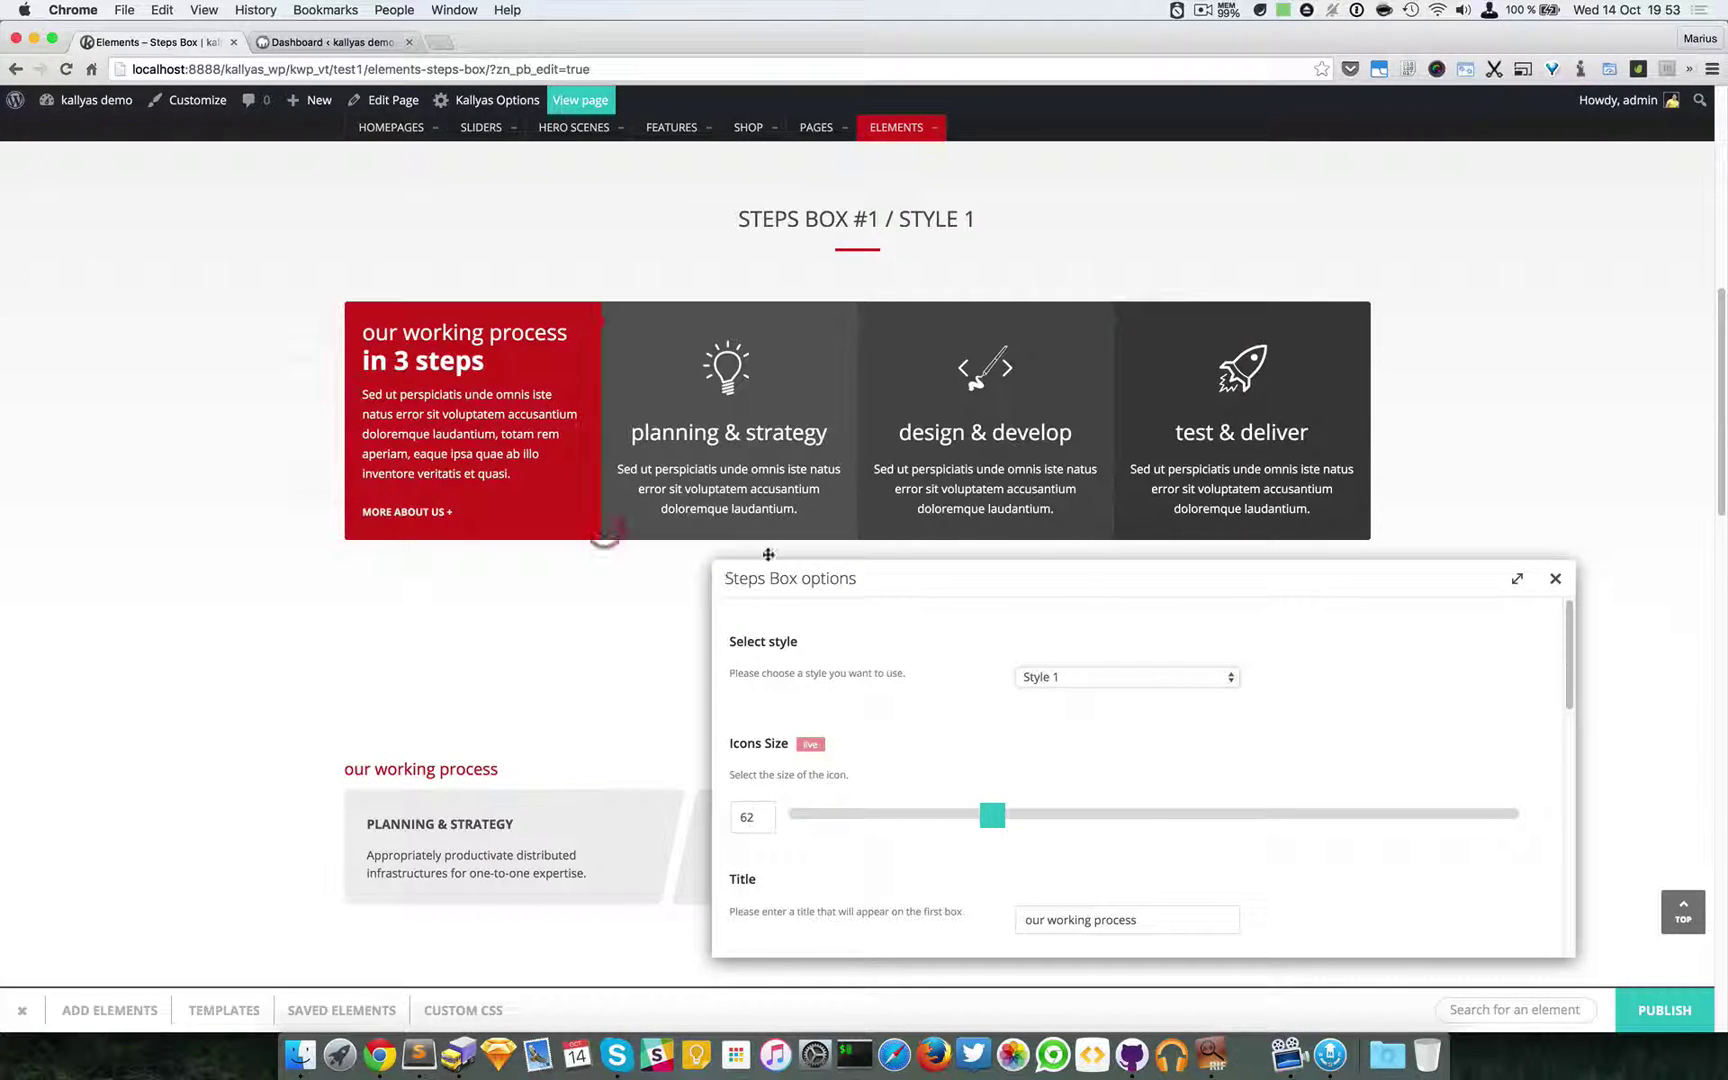
scroll(602, 528, up, 10)
scroll(1036, 626, down, 3)
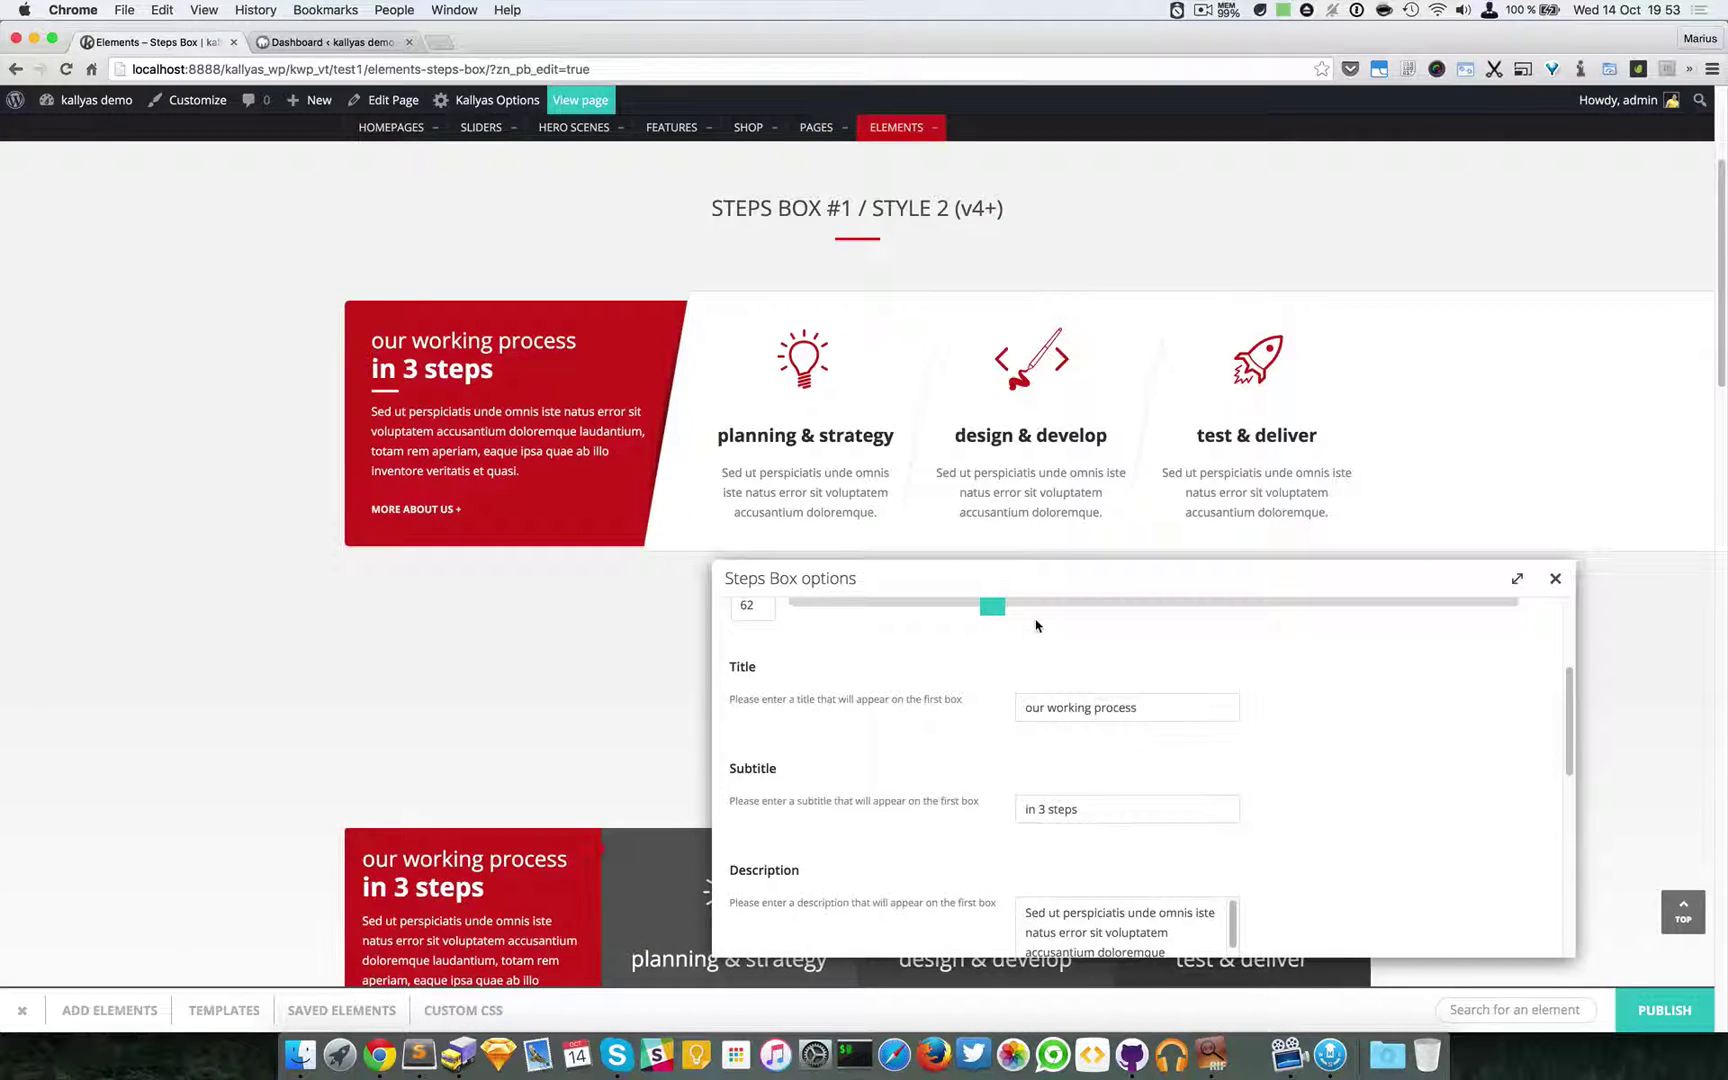
scroll(853, 720, up, 3)
scroll(648, 671, down, 10)
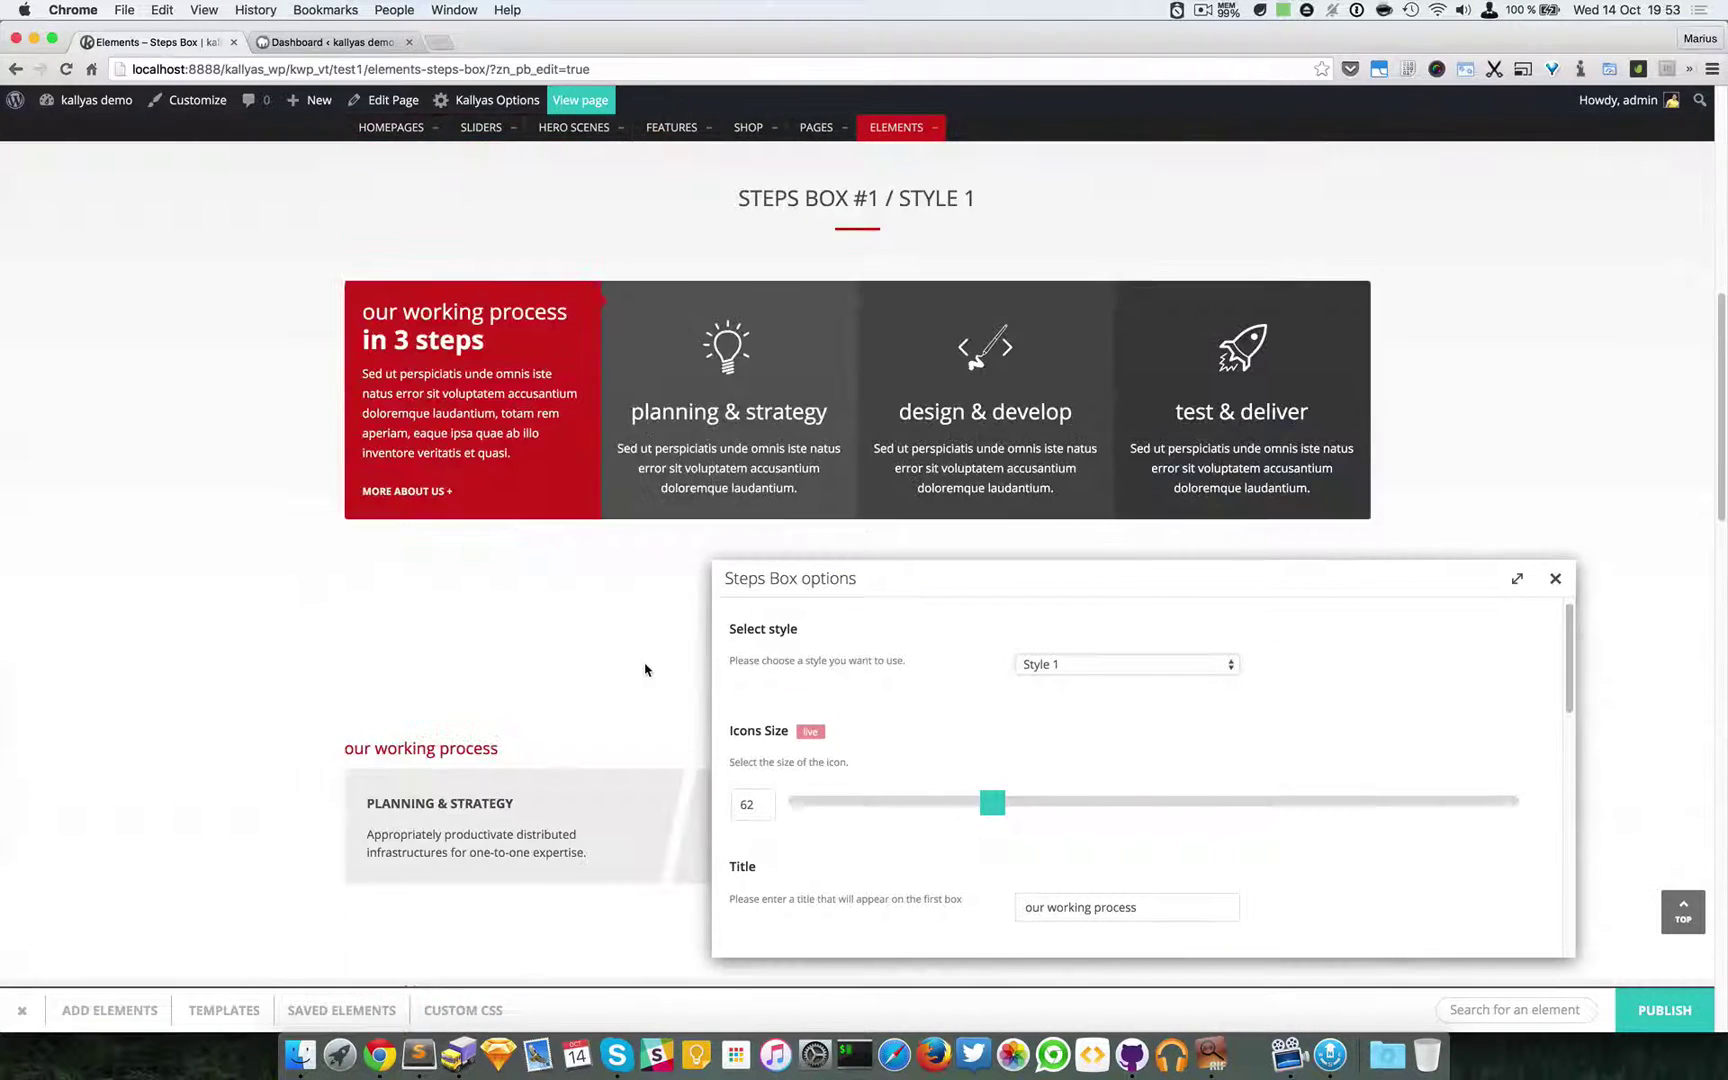
drag(899, 573, 915, 623)
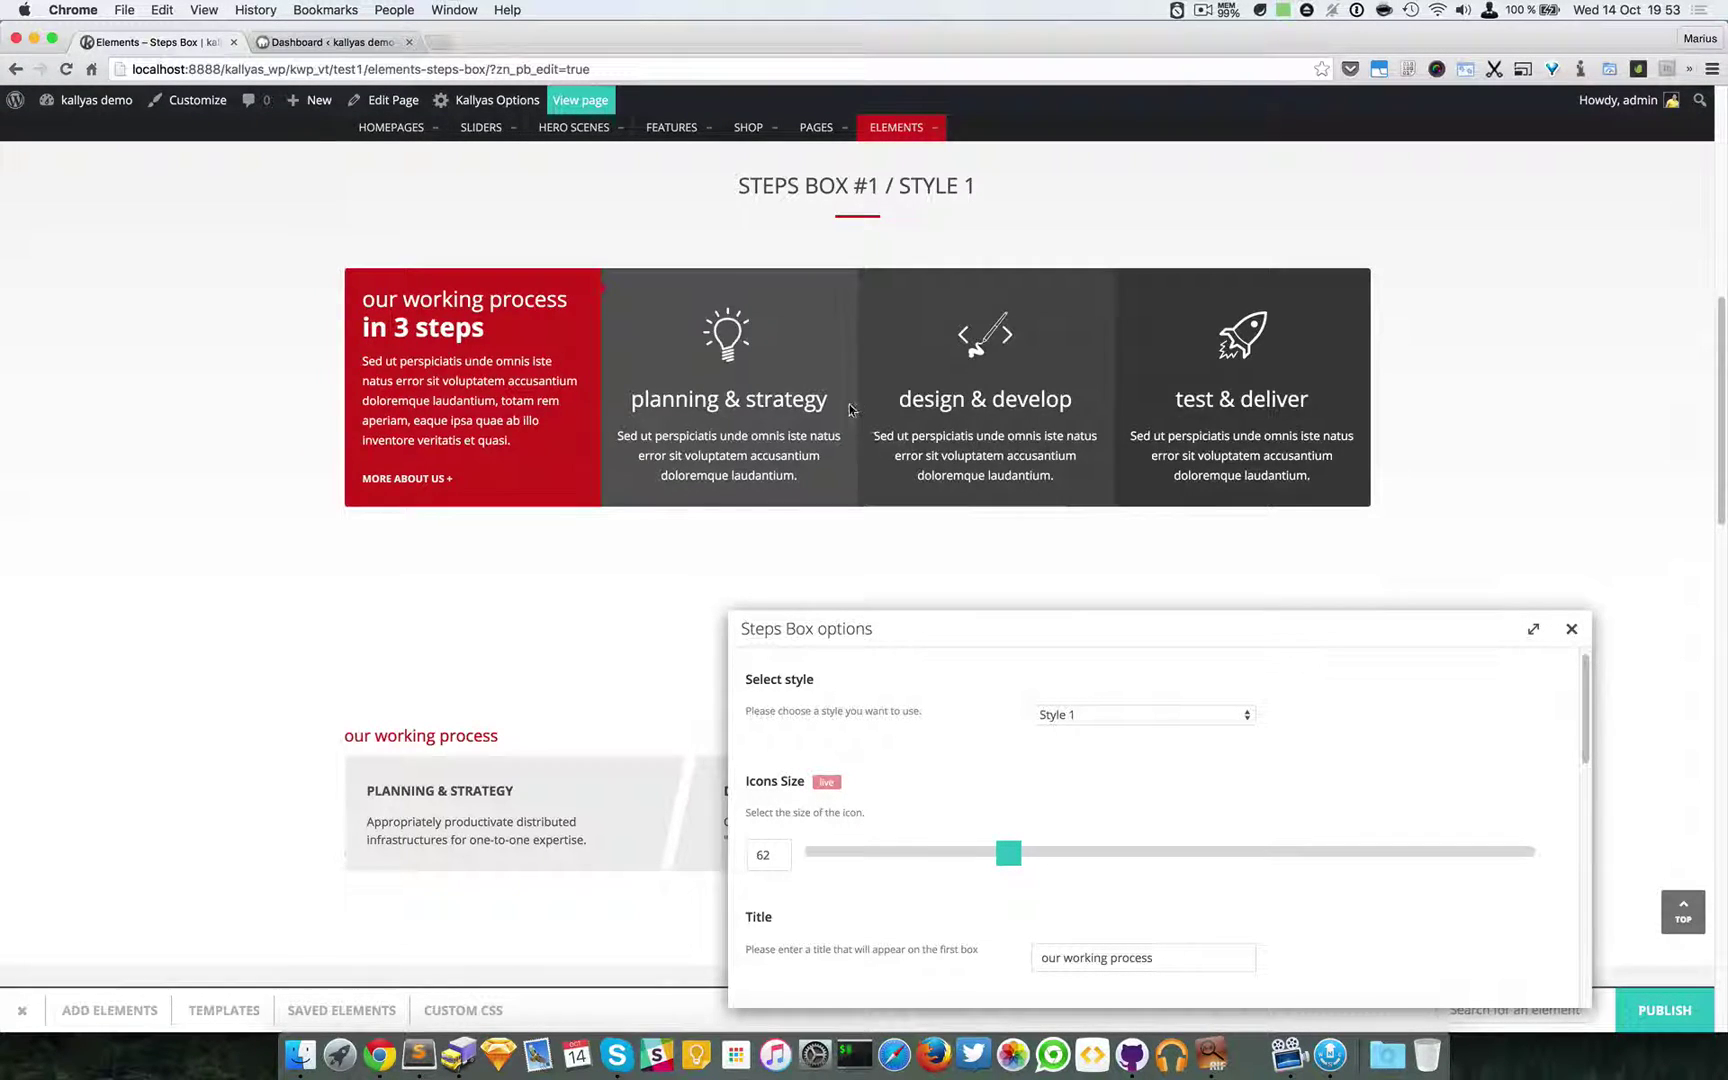
scroll(864, 458, up, 2)
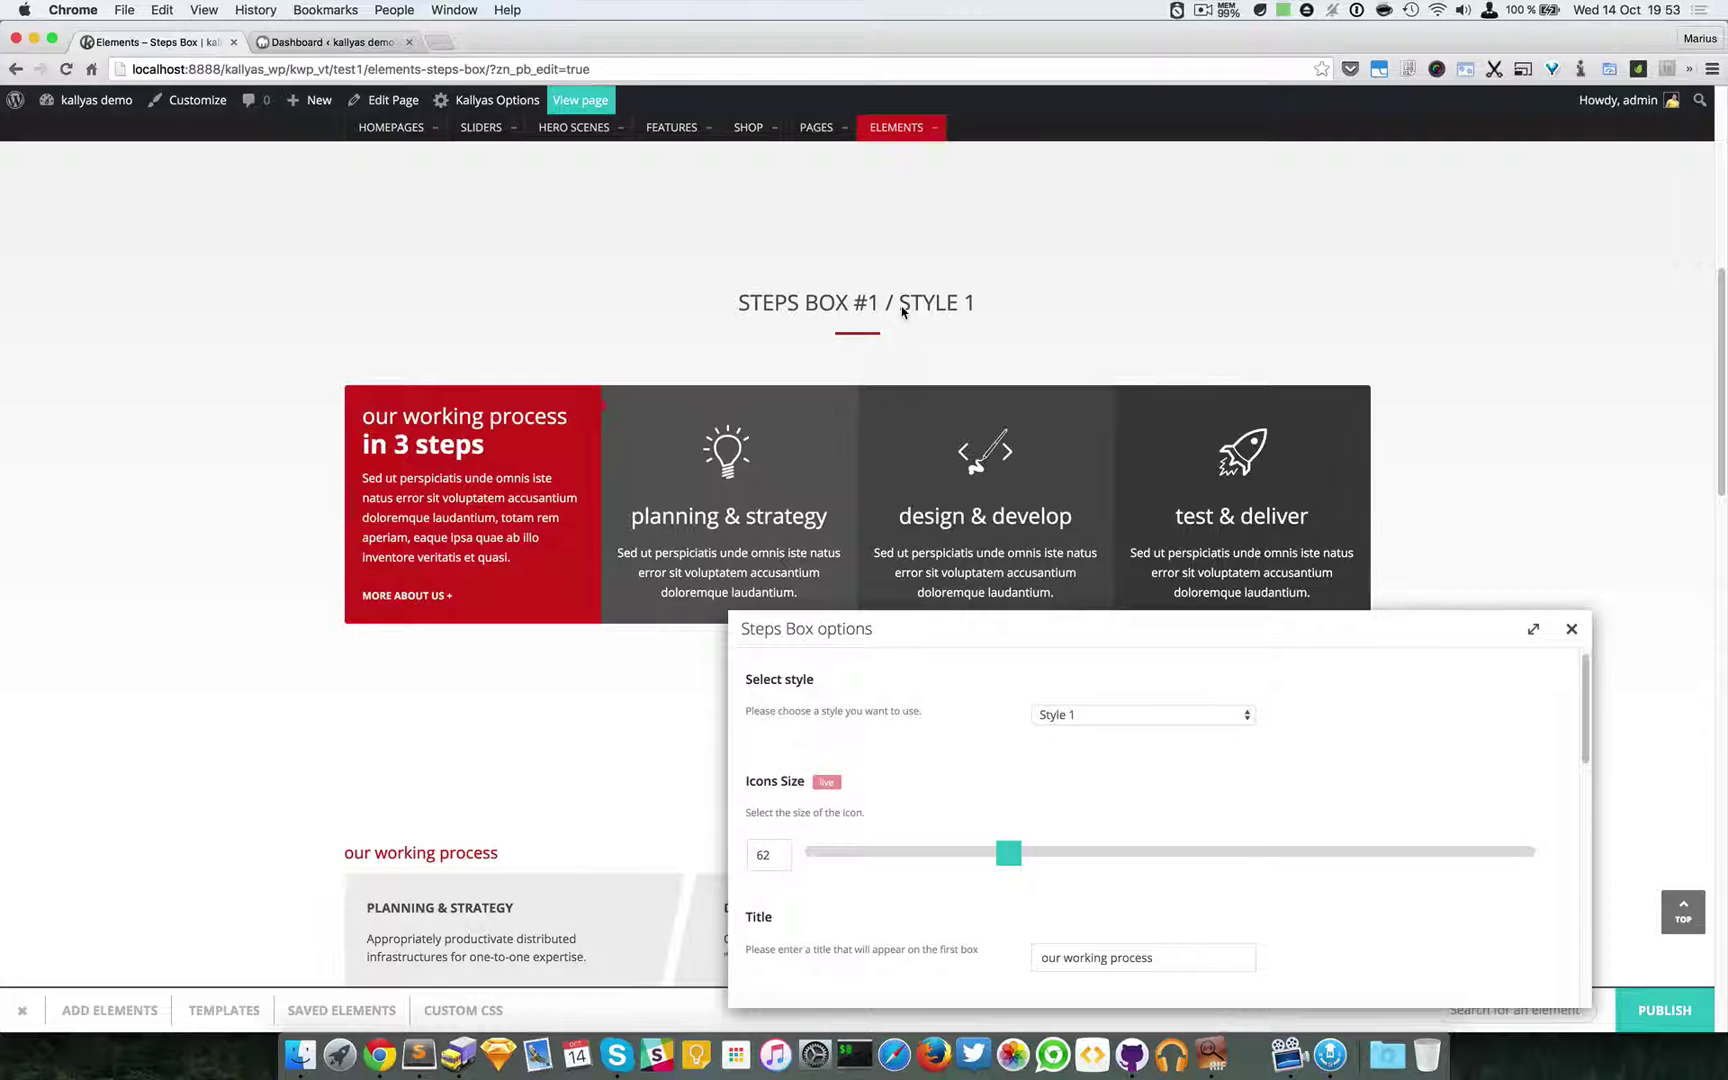
scroll(902, 312, down, 1)
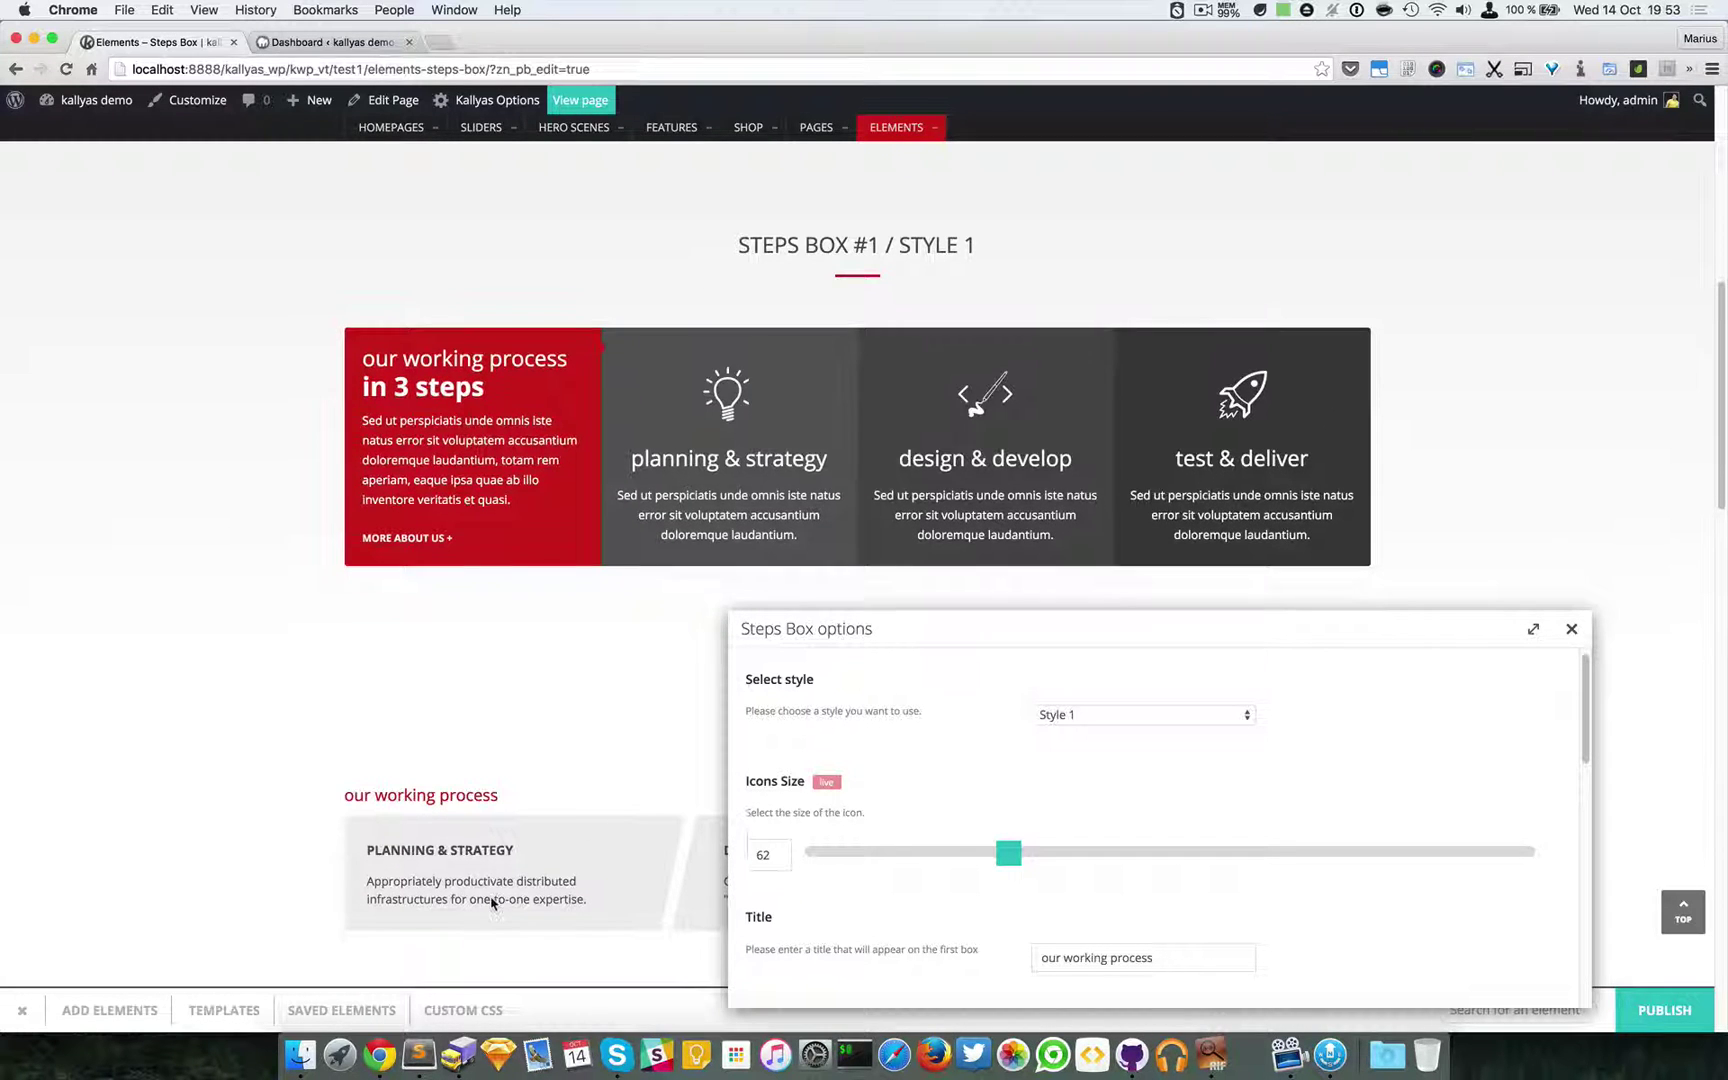
scroll(512, 840, up, 2)
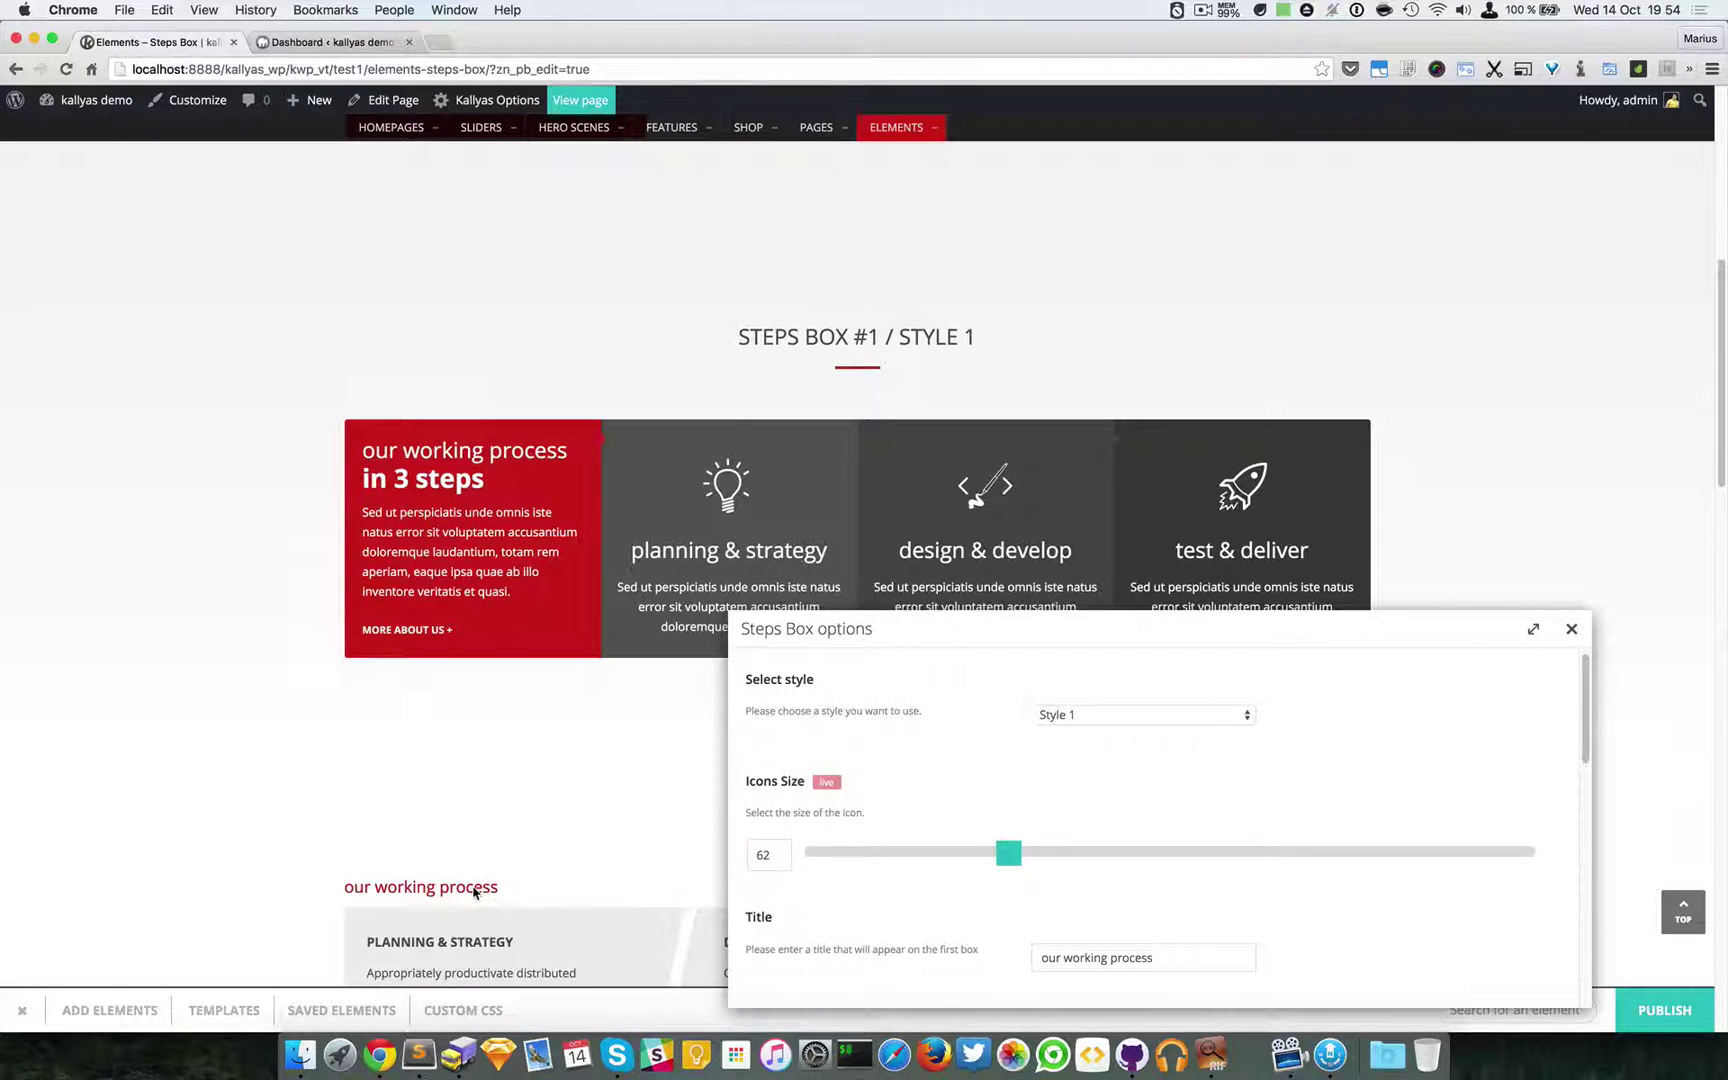
- Drag the Icons Size slider up toward 200, then back down to settle on 75
scroll(637, 775, down, 2)
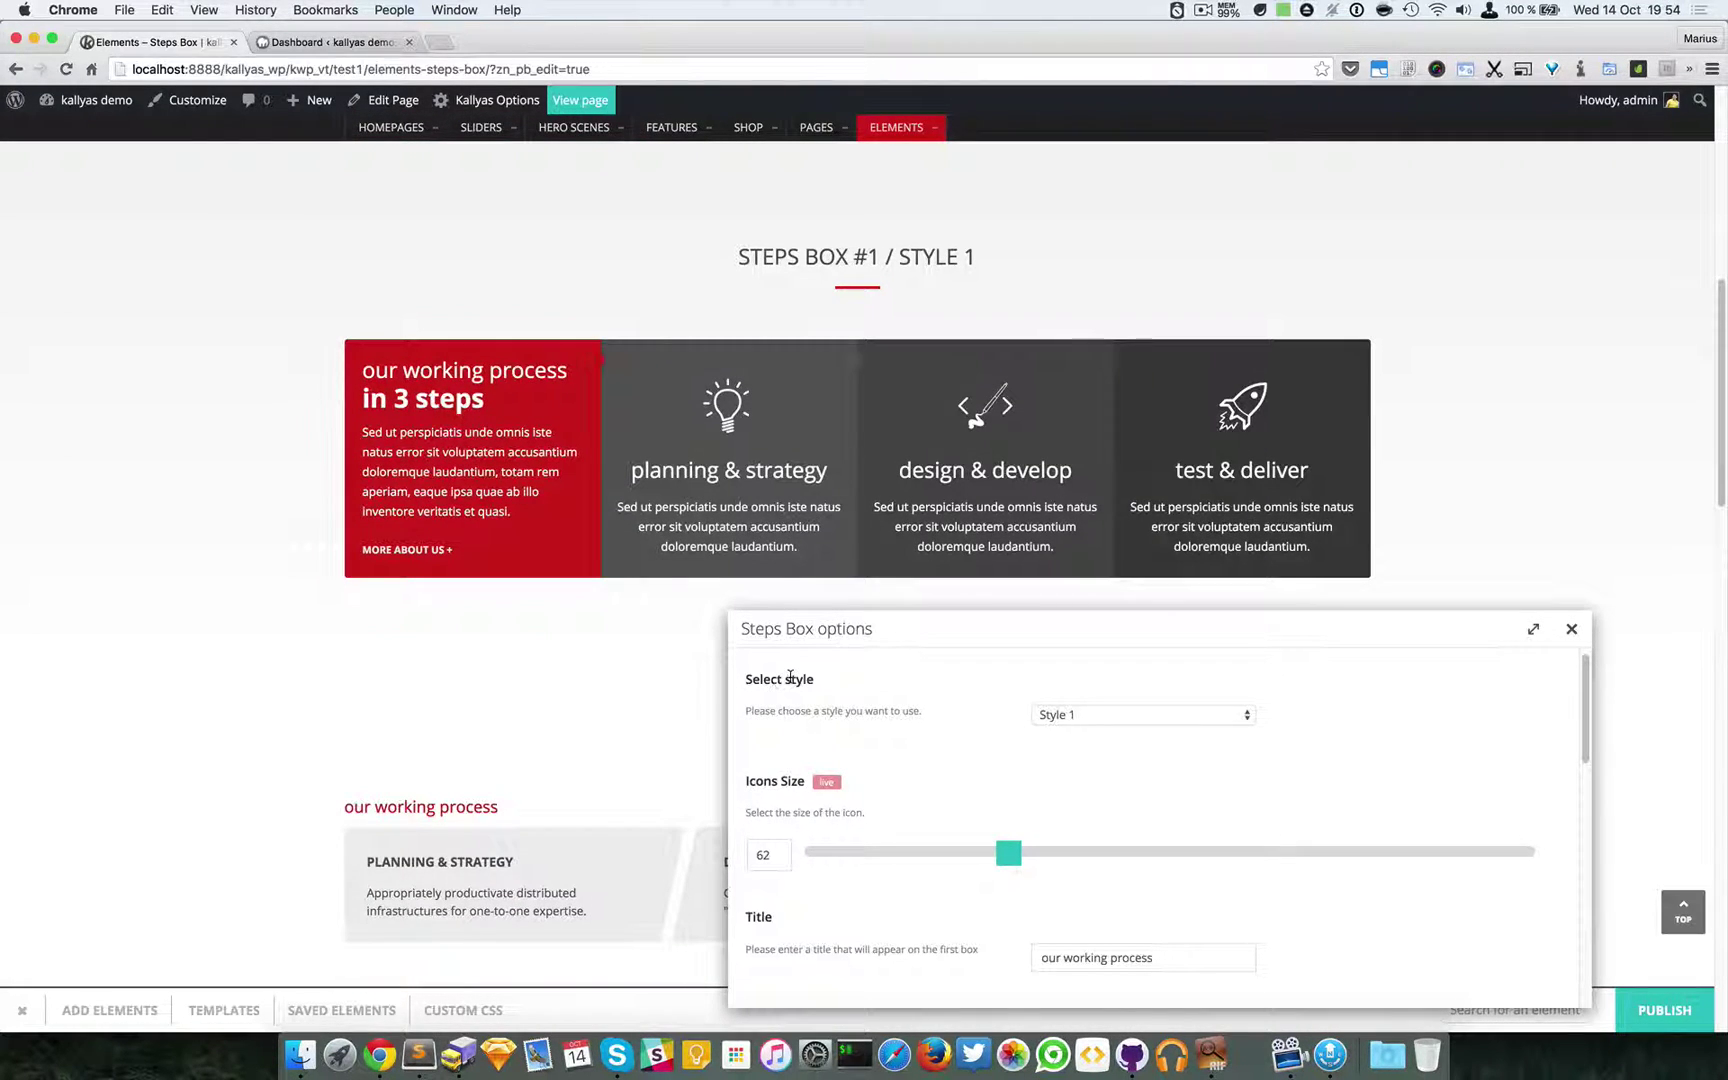
scroll(922, 800, down, 2)
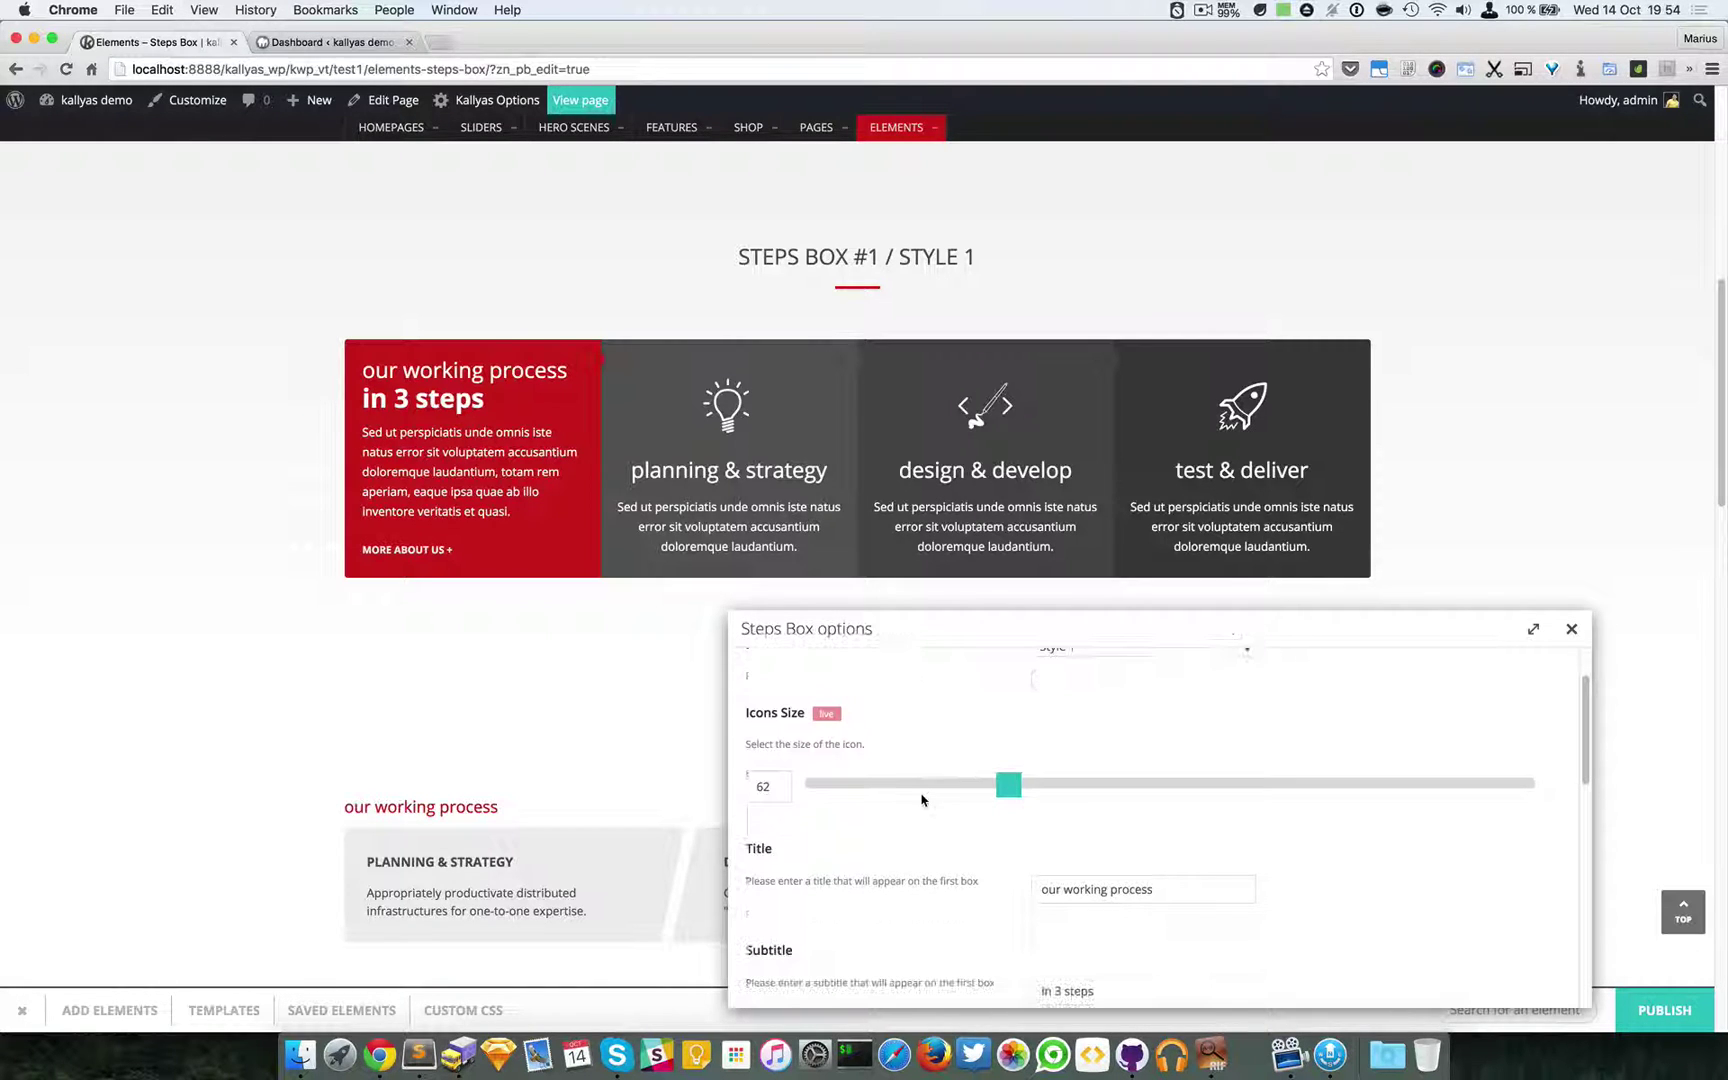
scroll(1020, 778, up, 2)
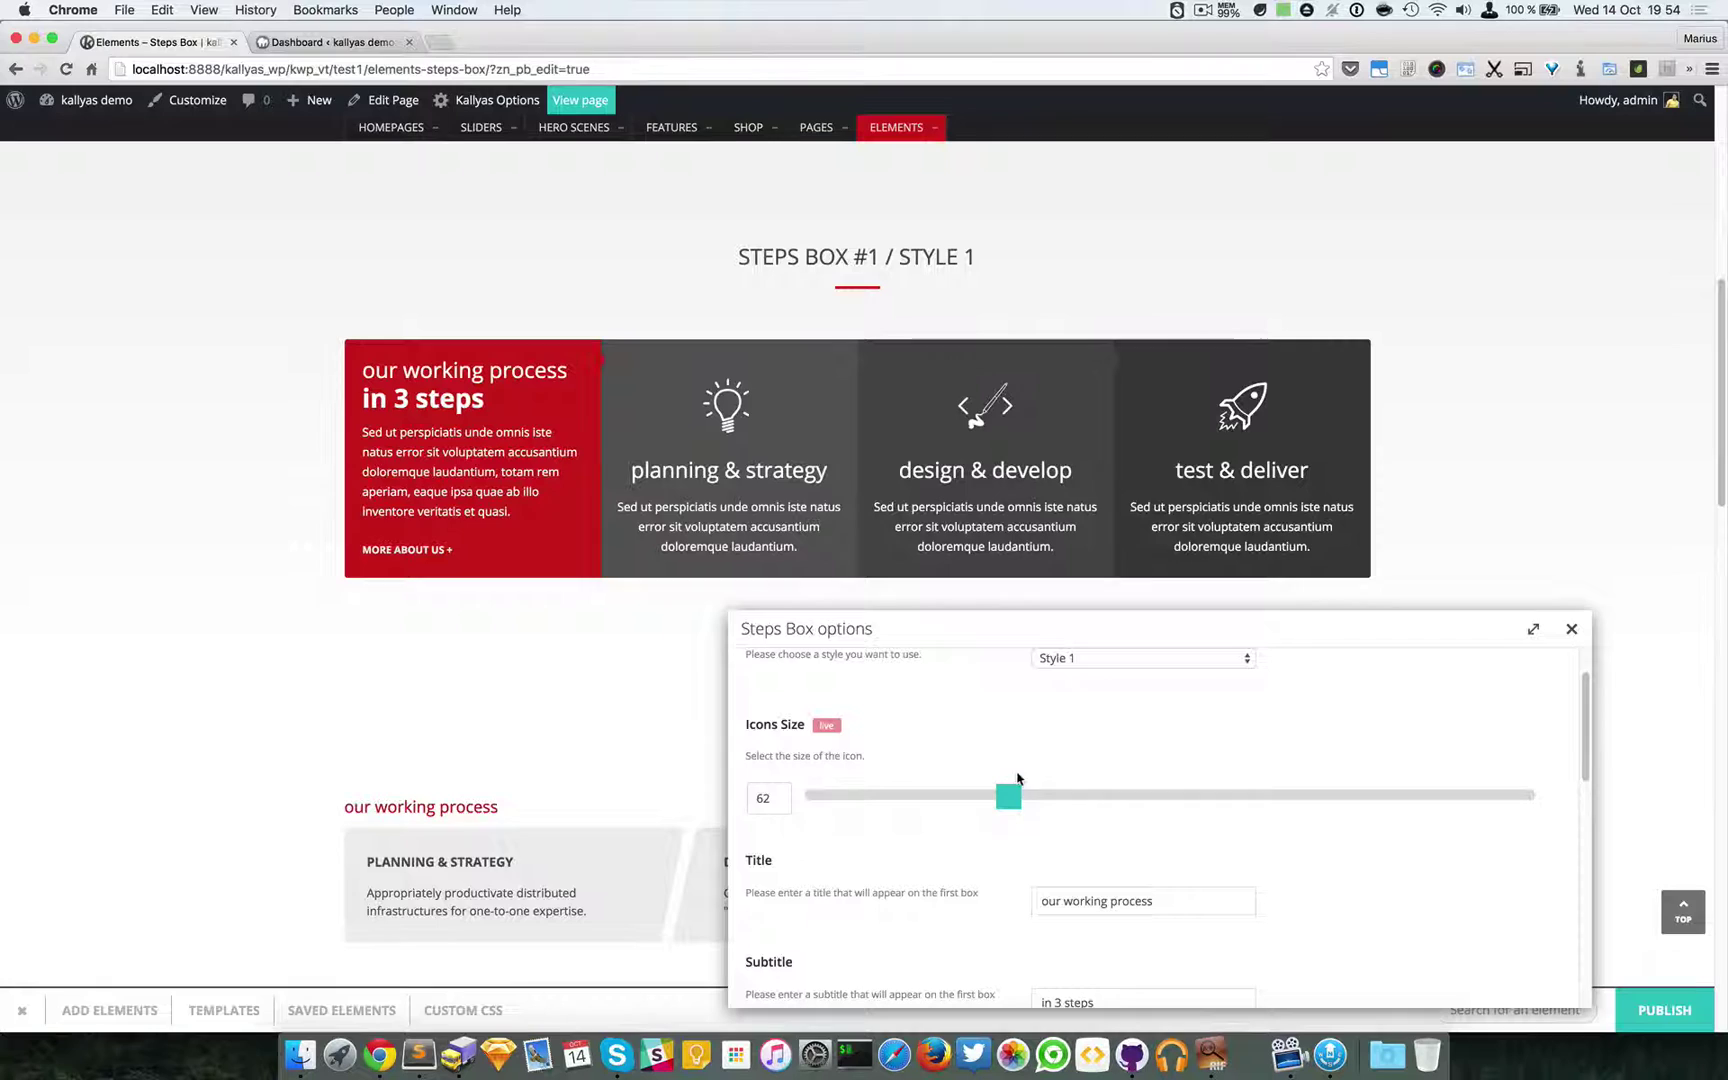
drag(1010, 800, 1612, 868)
click(796, 809)
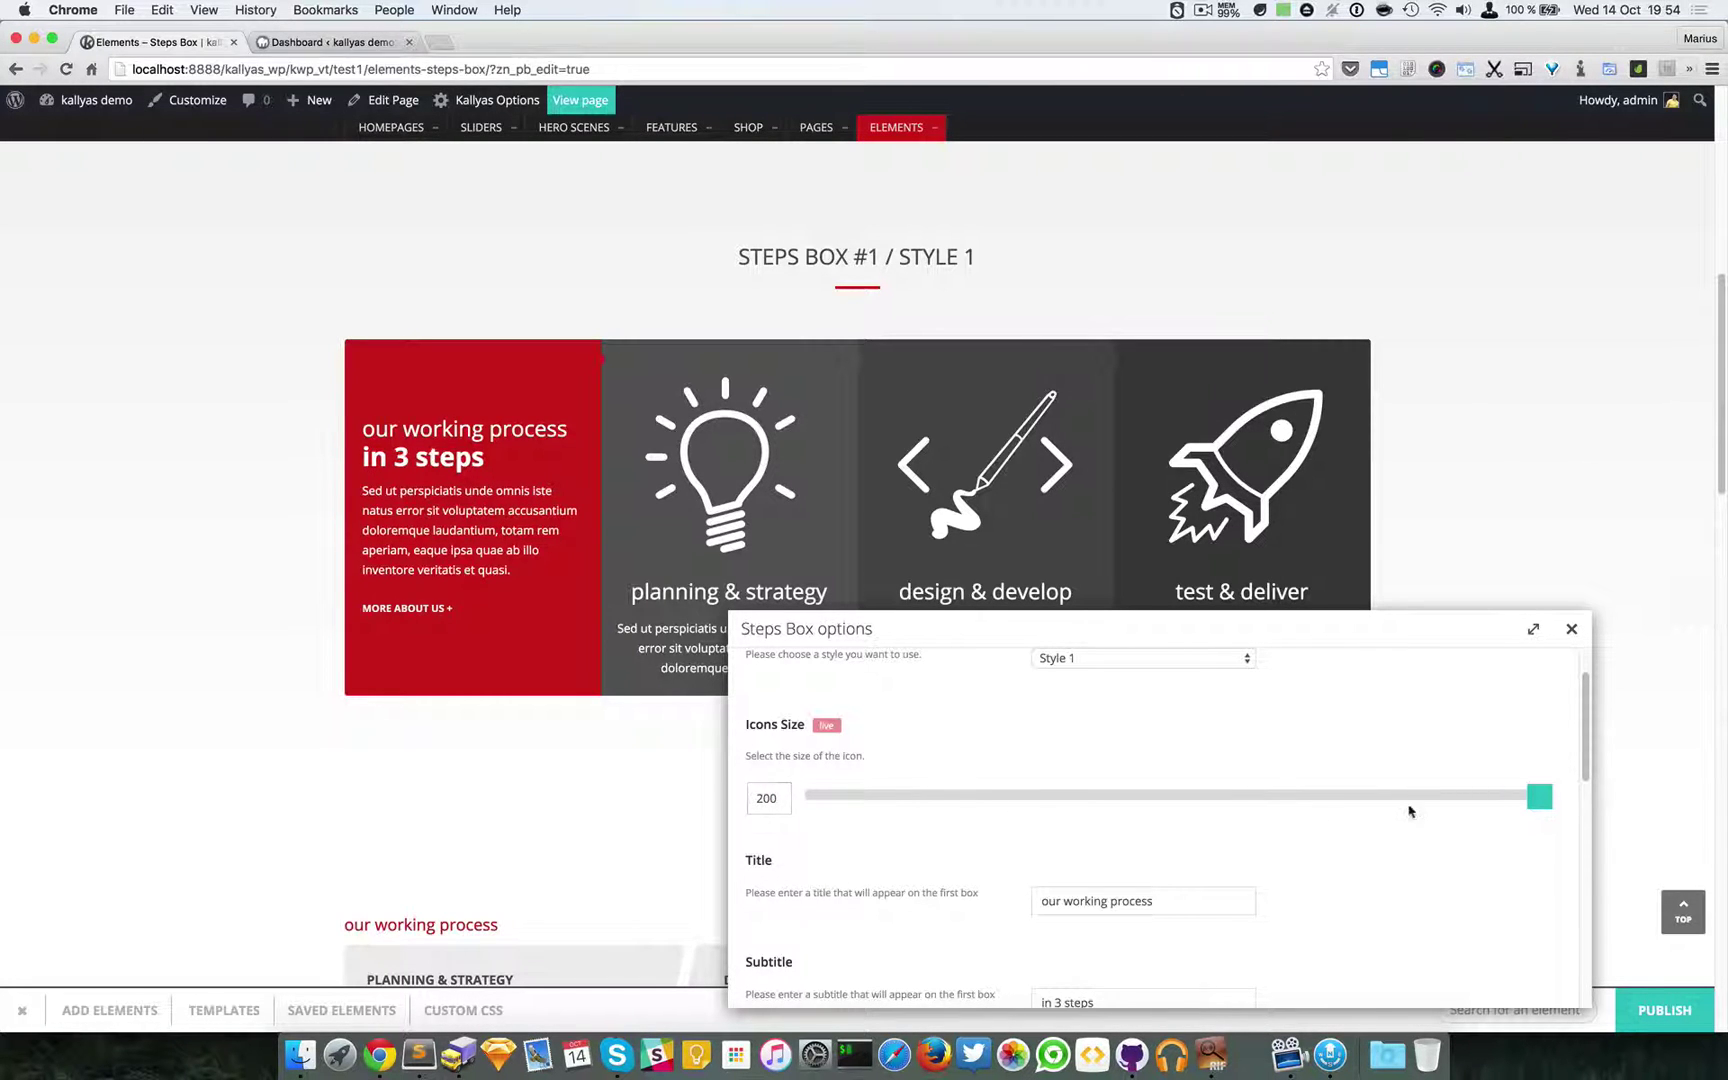
drag(1431, 799, 1663, 820)
drag(1540, 797, 1060, 811)
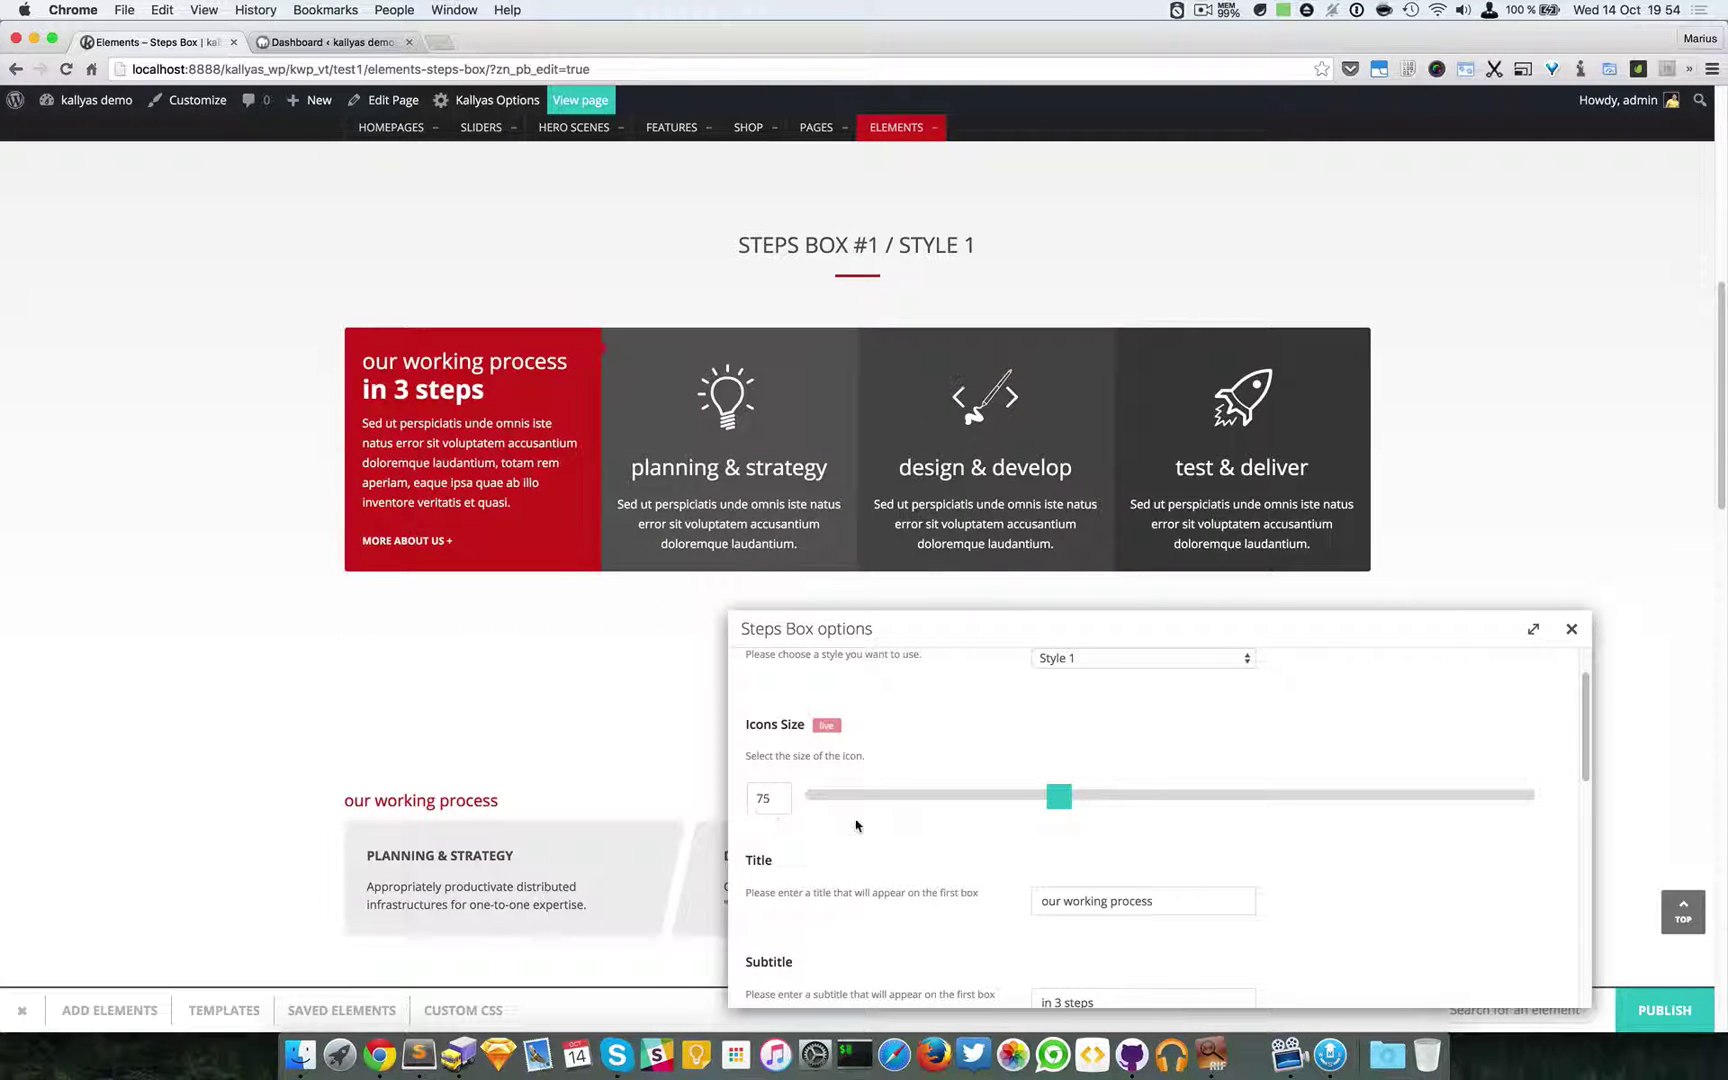
scroll(588, 775, down, 1)
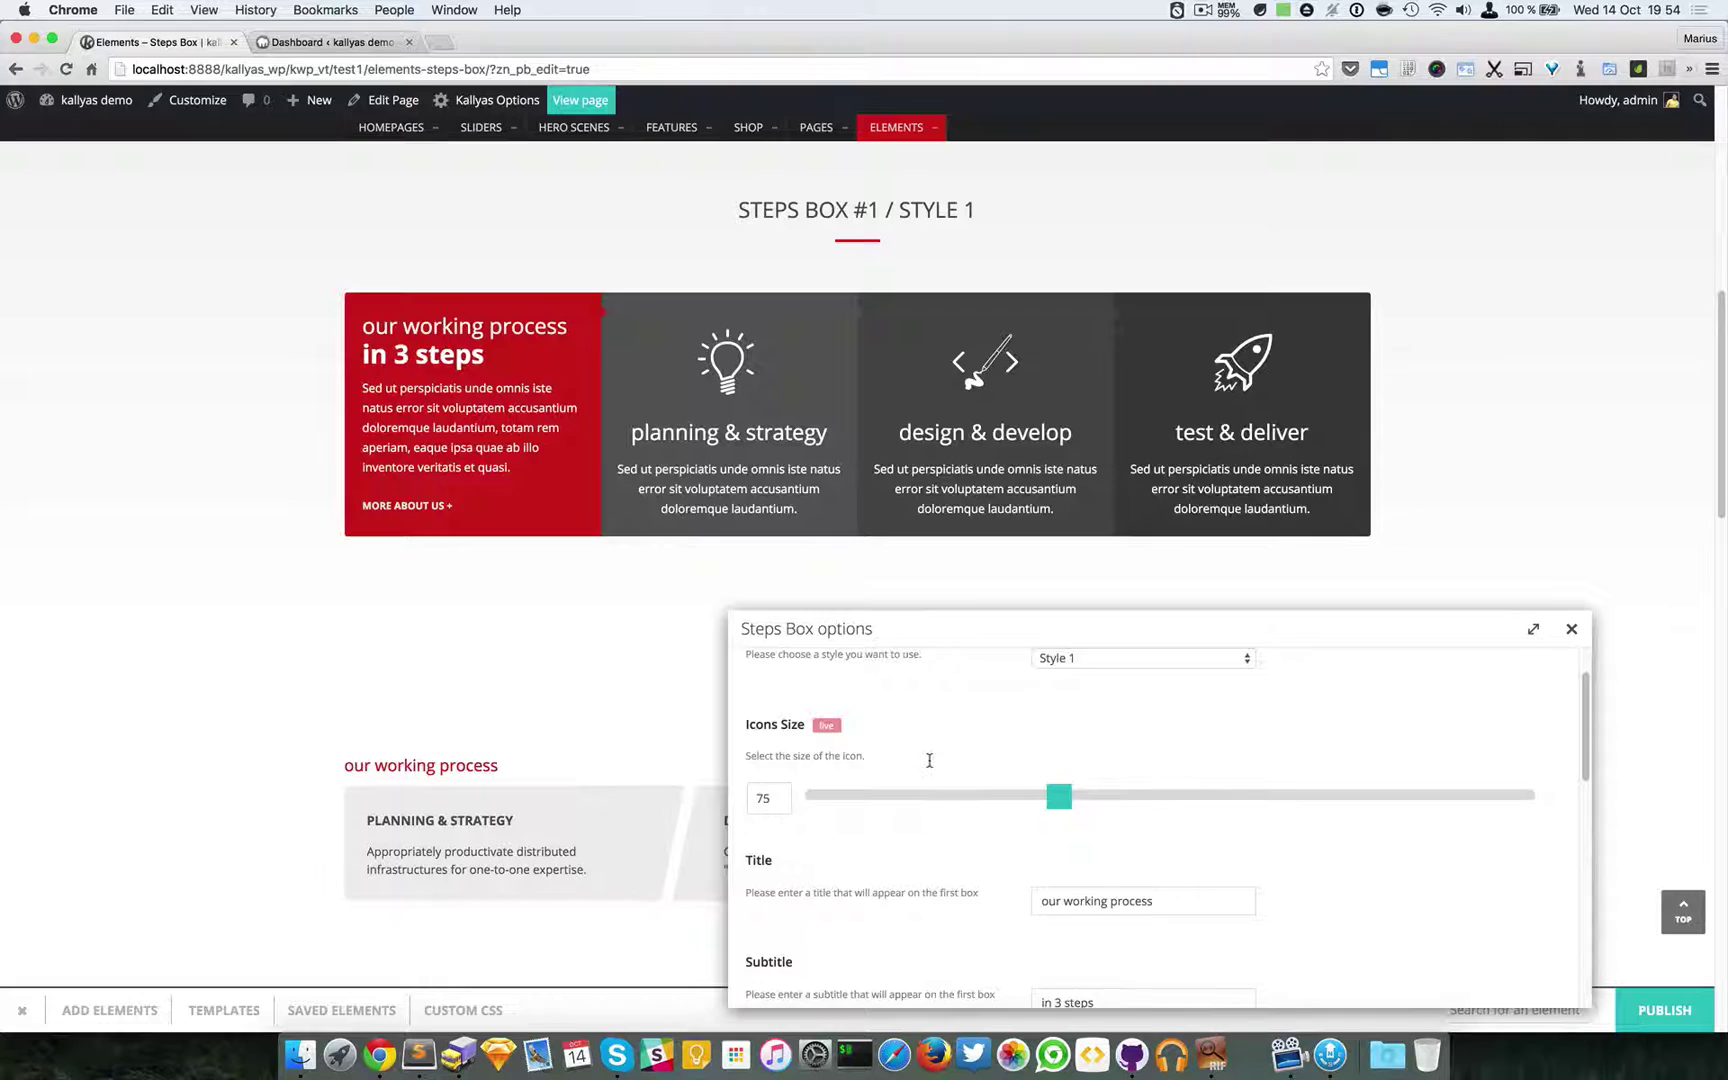
scroll(929, 760, down, 3)
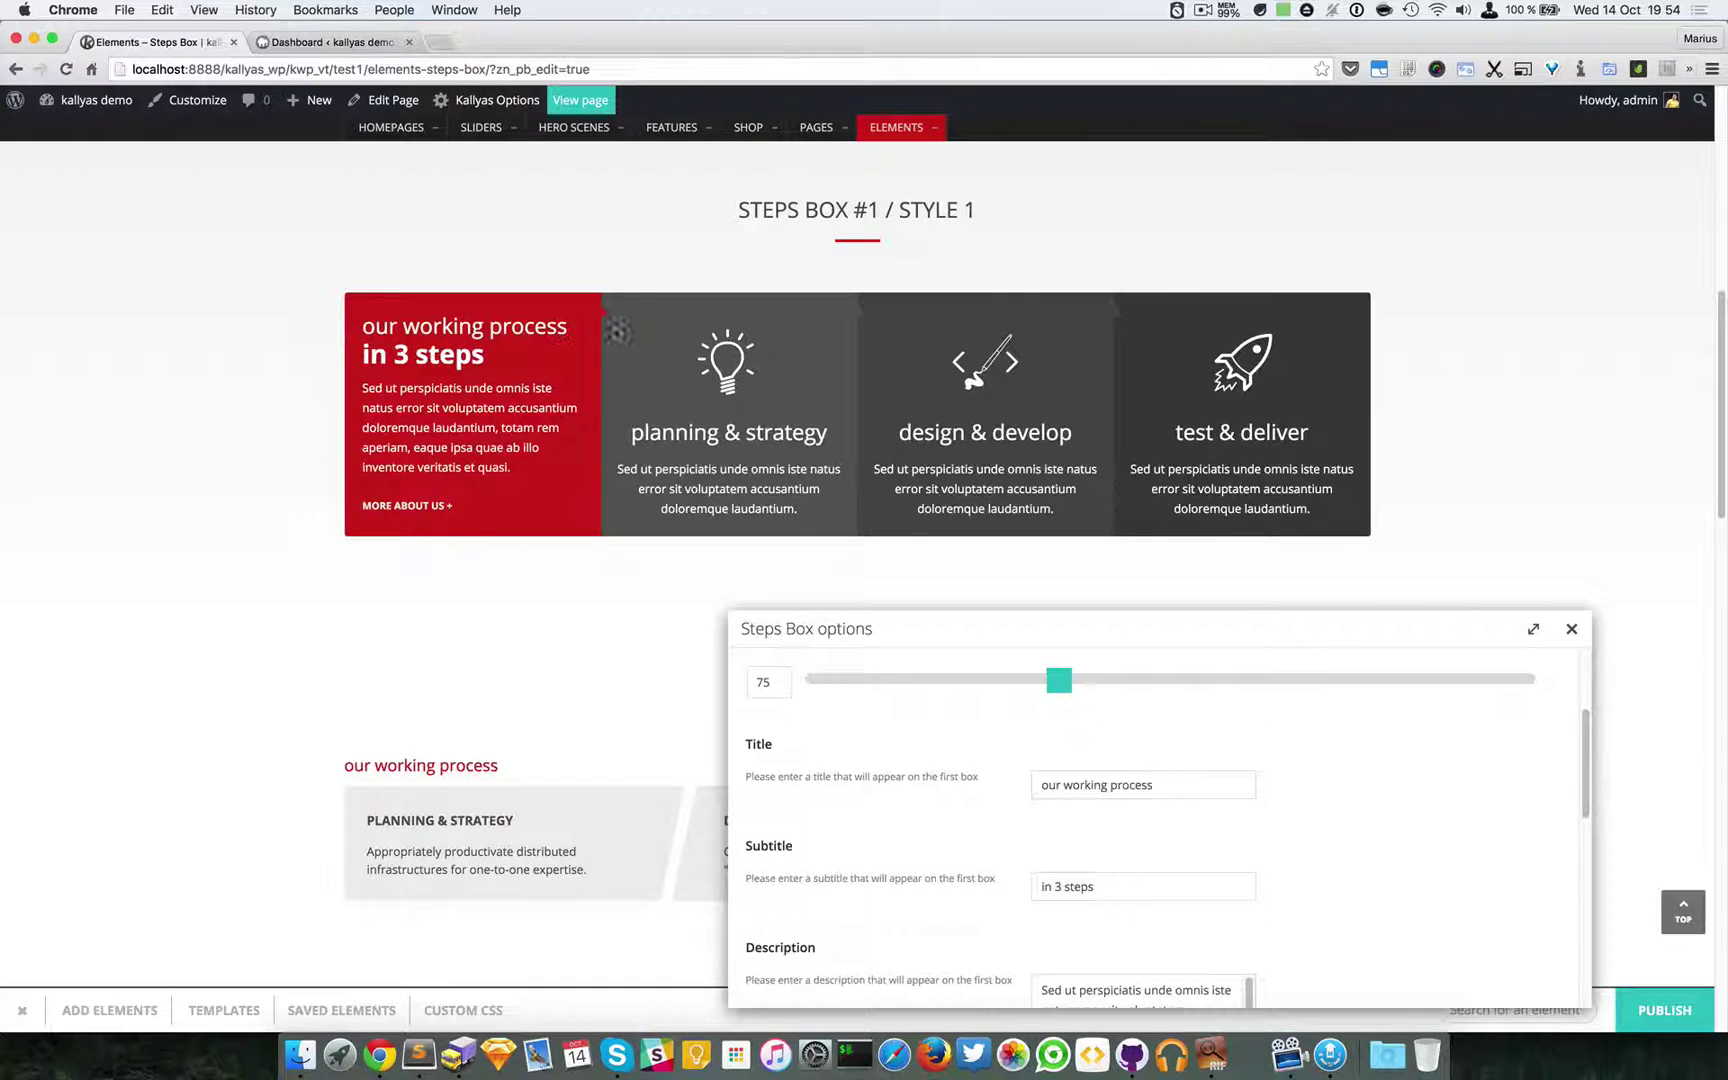
triple_click(1078, 886)
click(1133, 886)
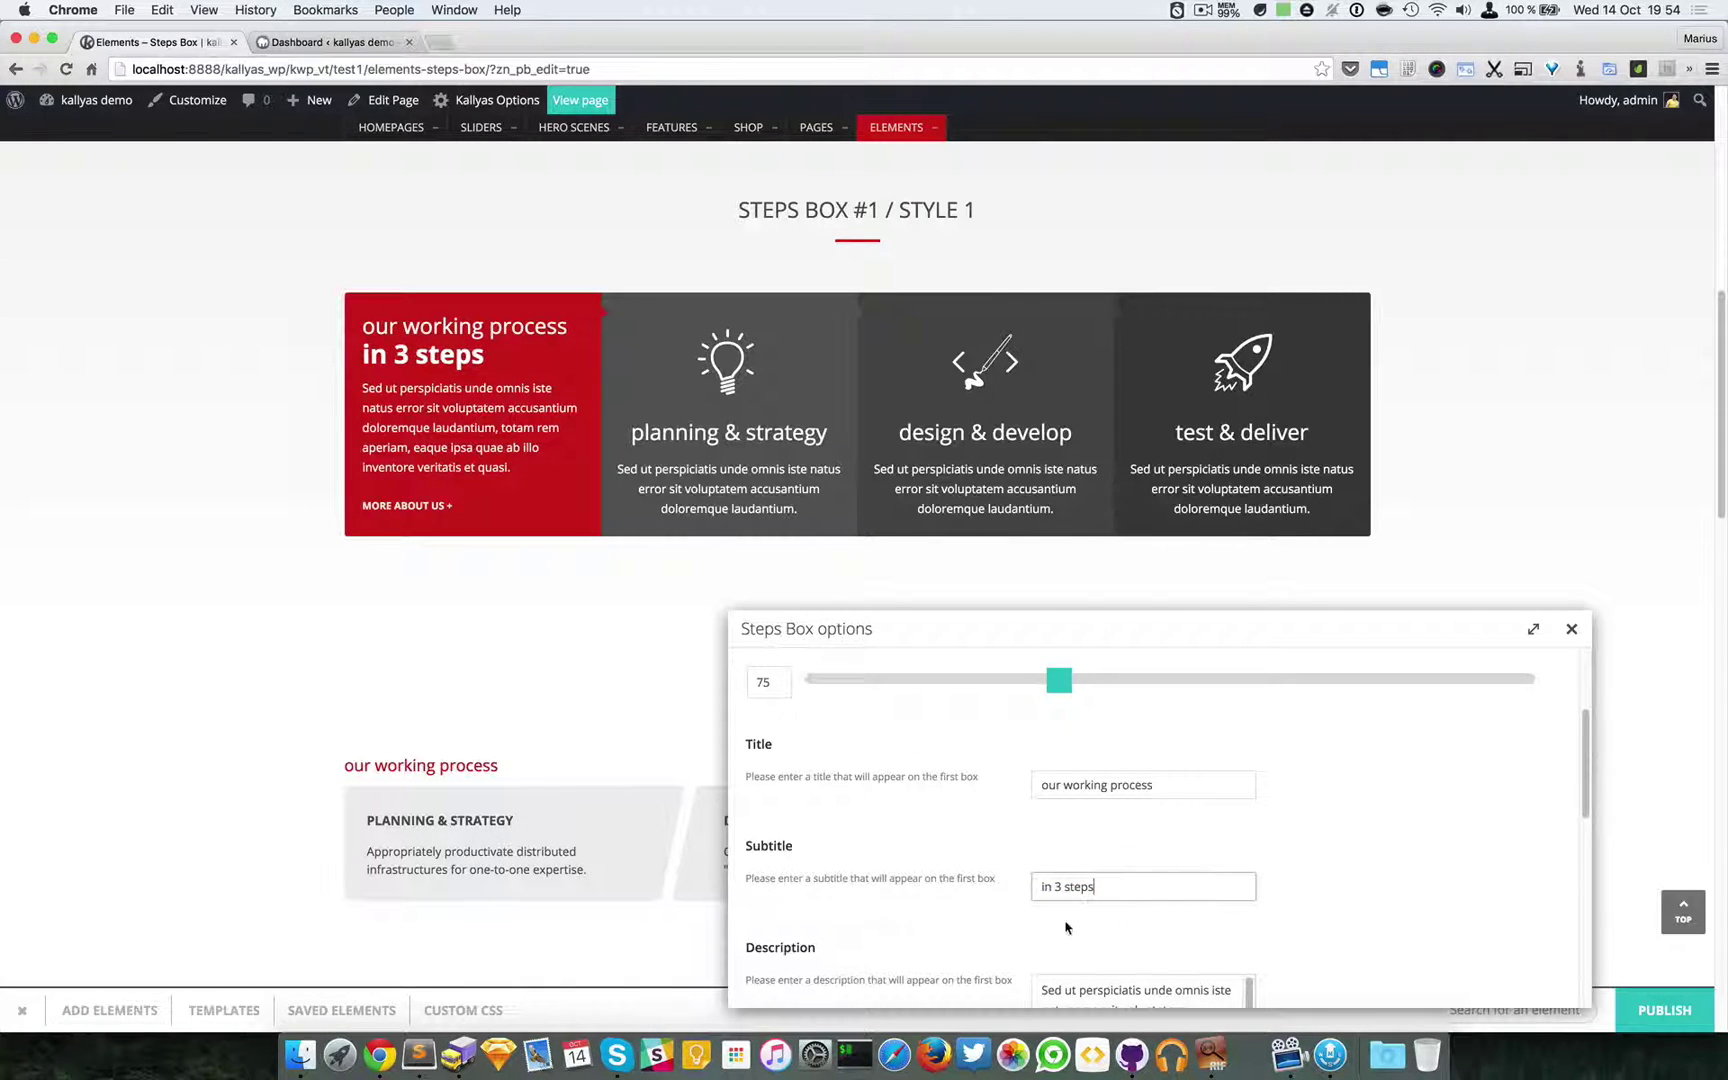
double_click(767, 847)
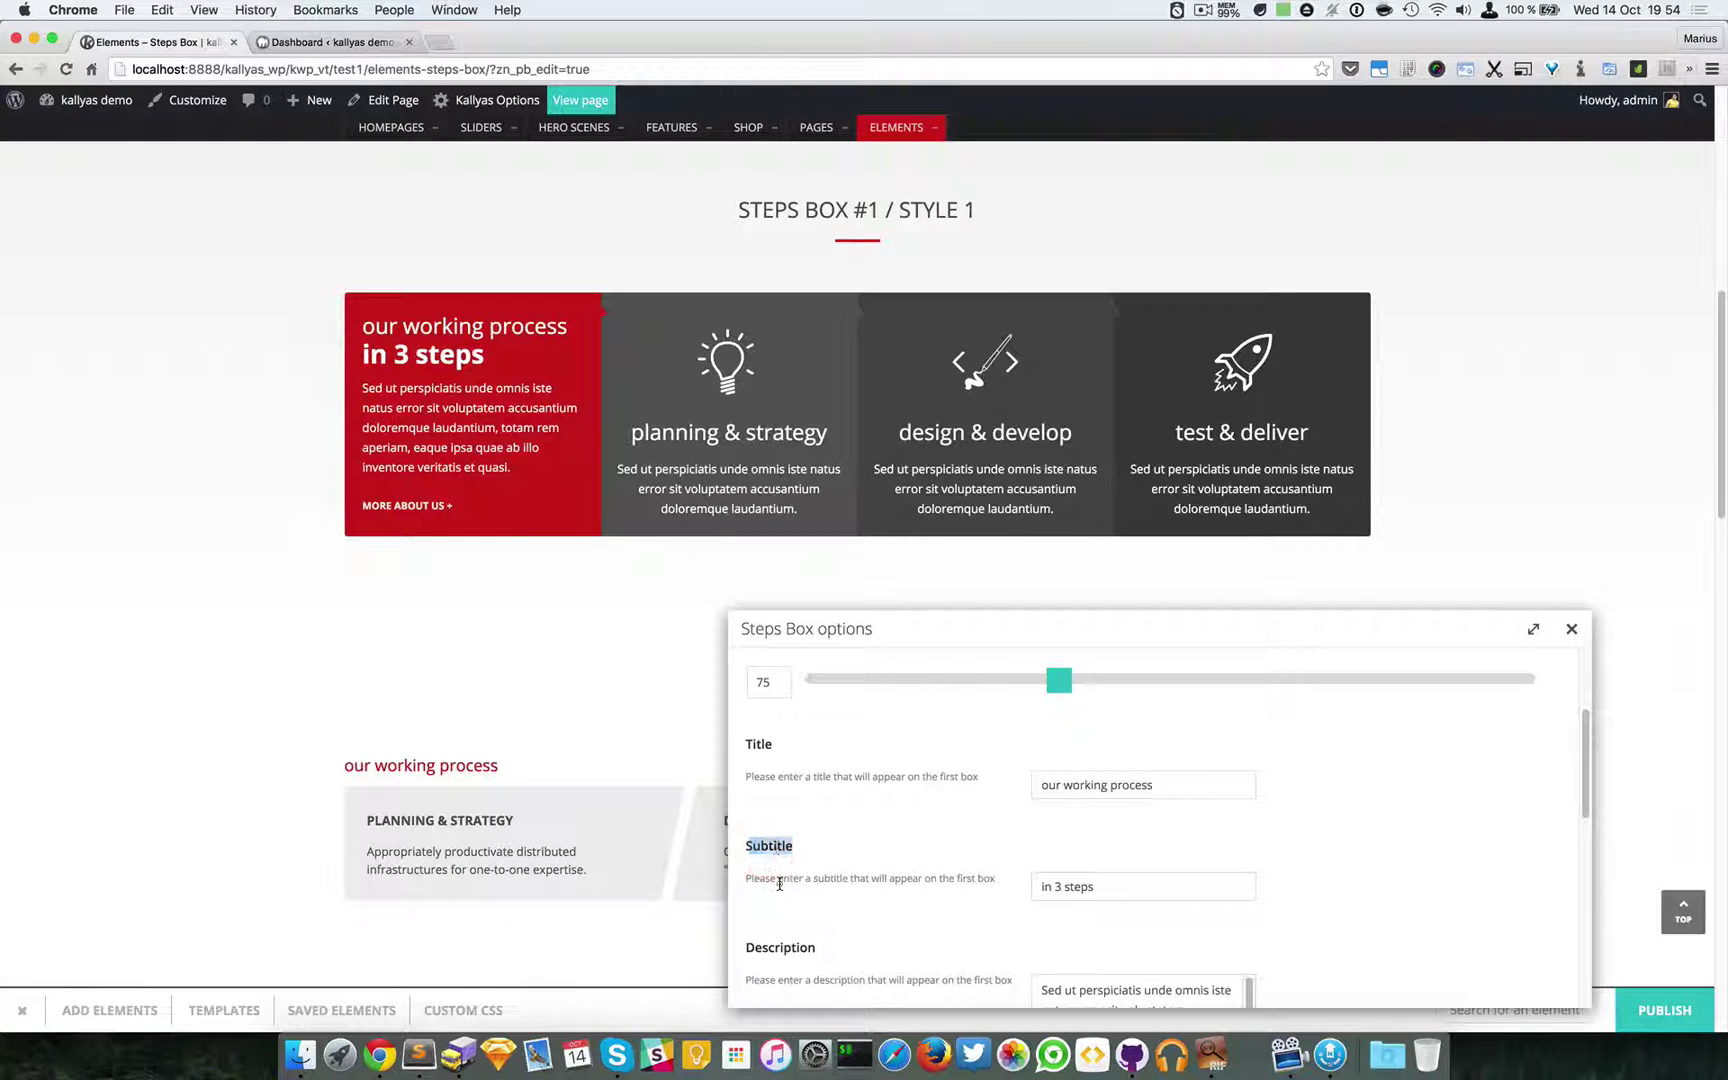
triple_click(780, 880)
click(833, 882)
scroll(1345, 851, down, 2)
scroll(1345, 851, down, 2)
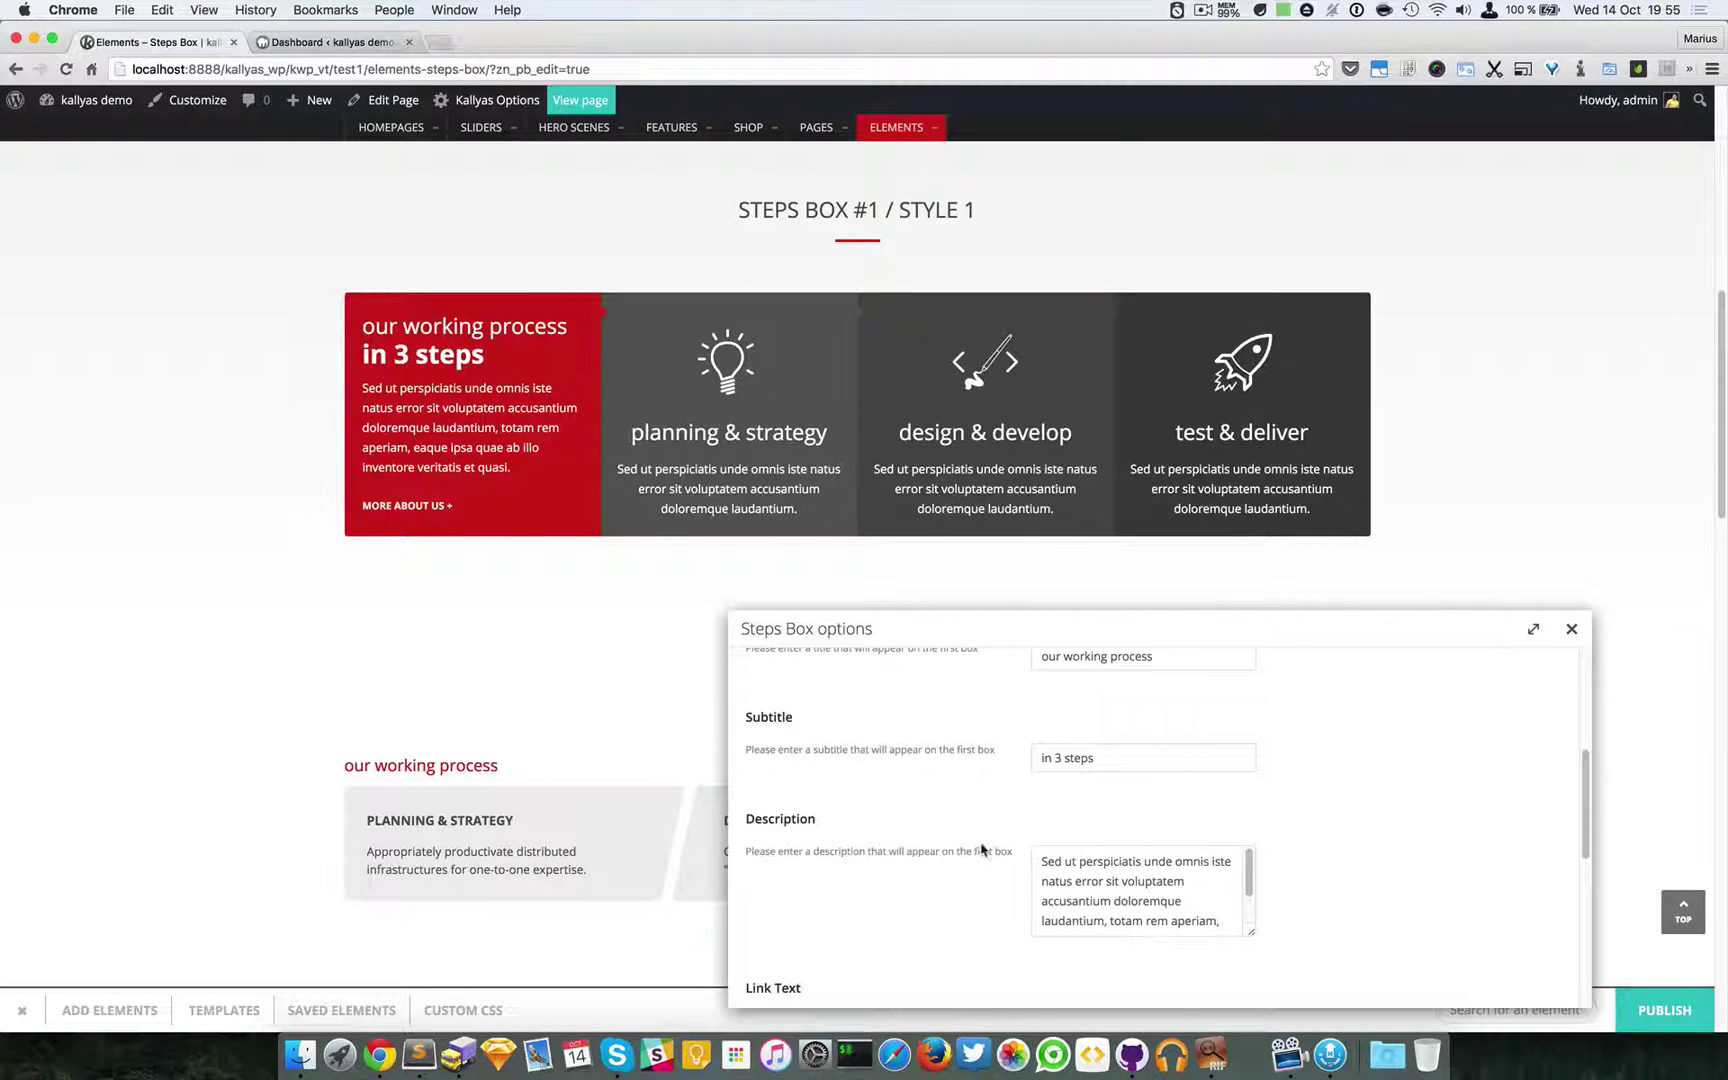
scroll(1137, 870, down, 3)
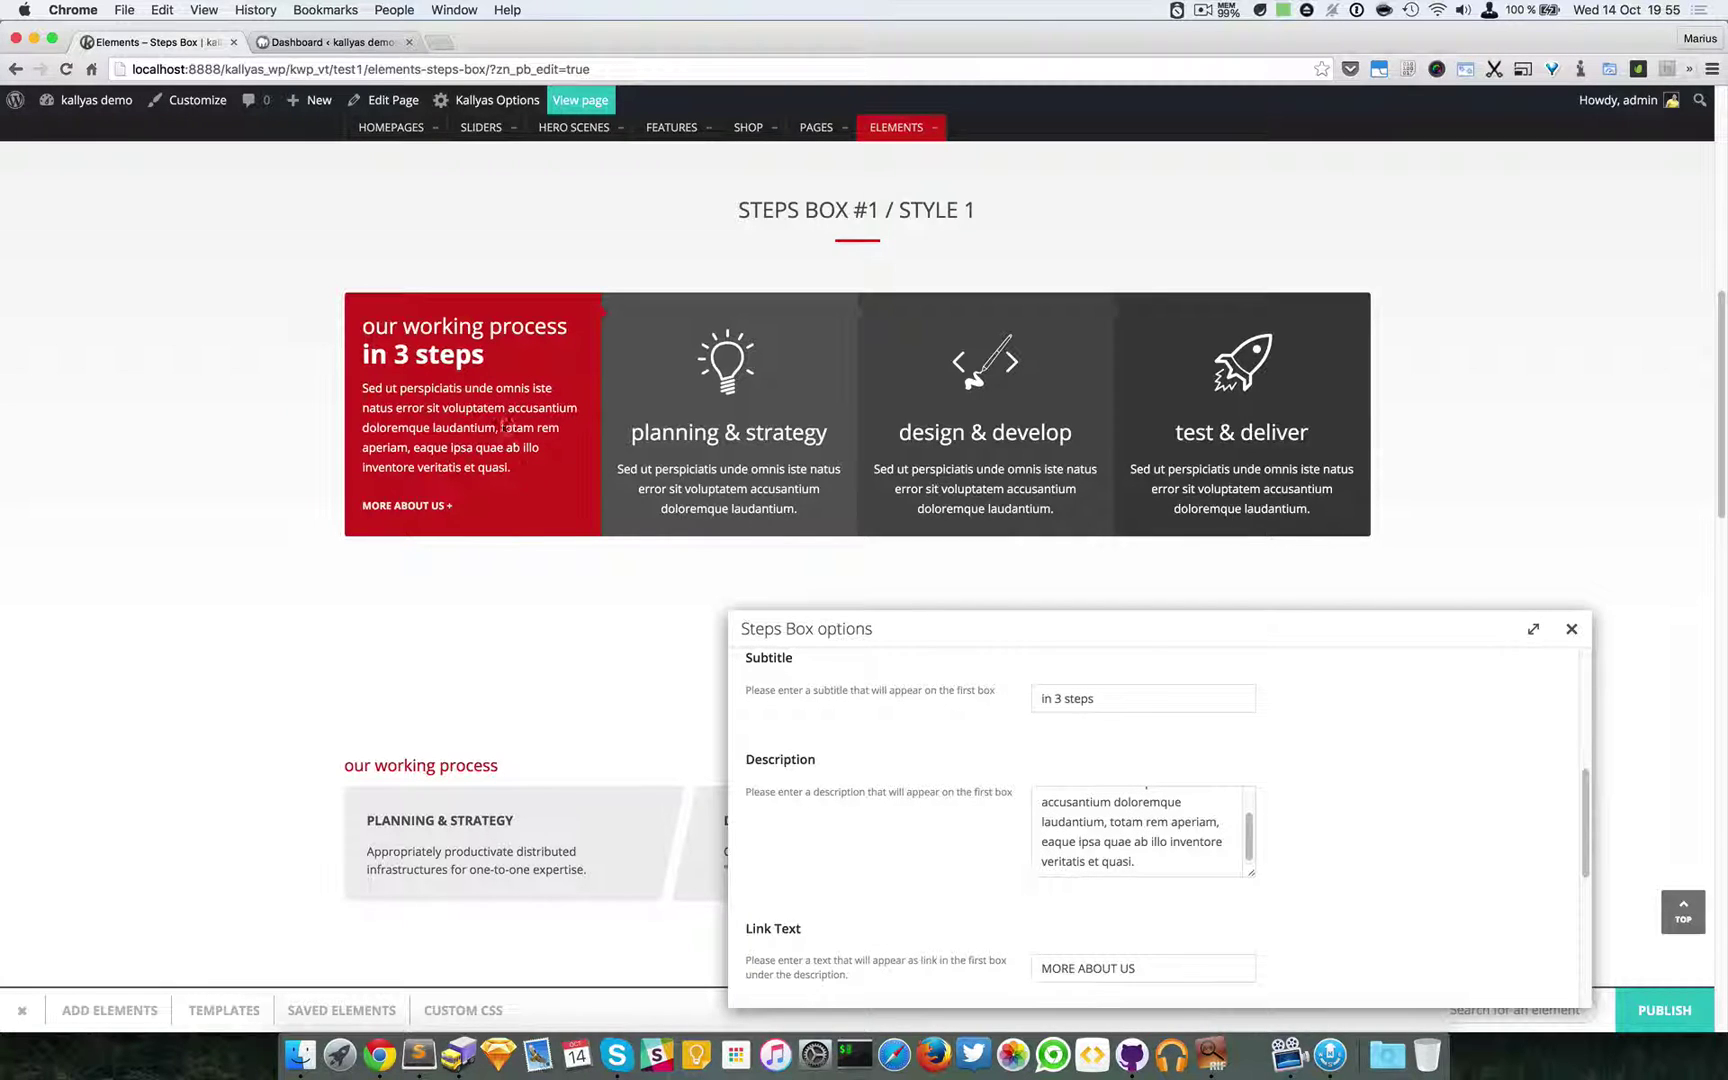
scroll(897, 775, down, 1)
scroll(897, 775, down, 3)
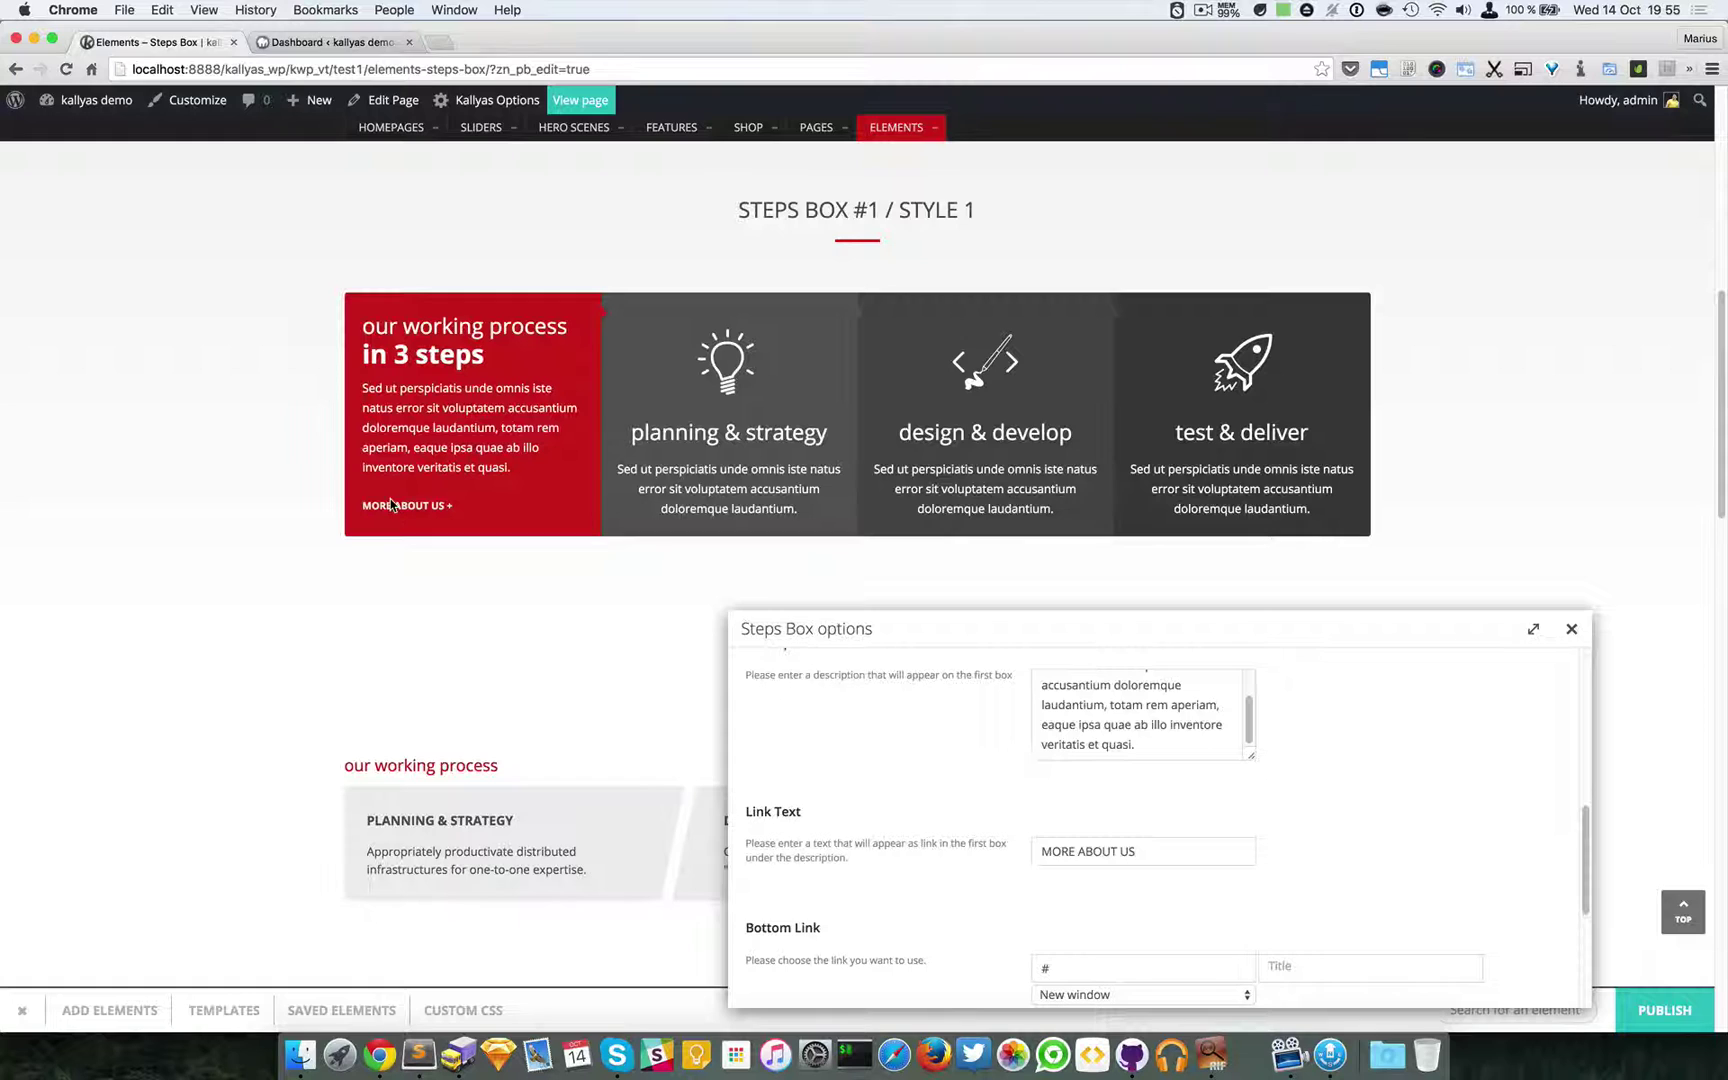
scroll(915, 790, down, 3)
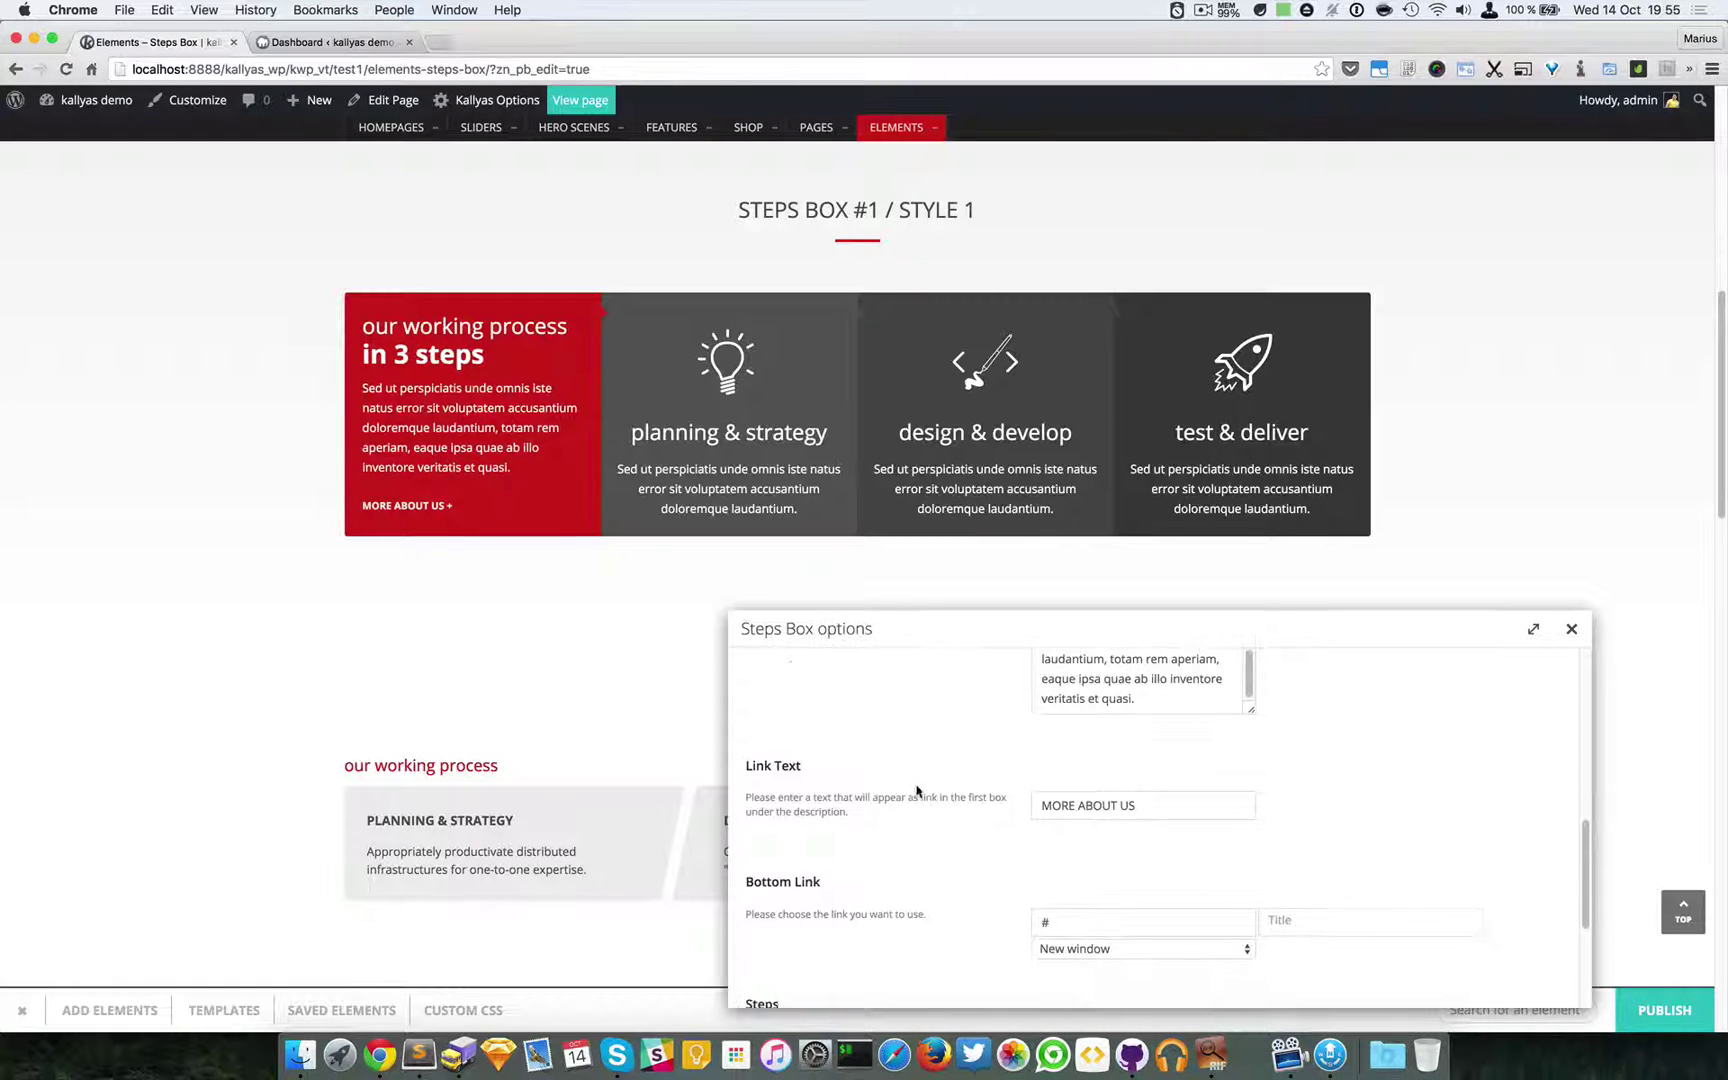
scroll(952, 870, down, 1)
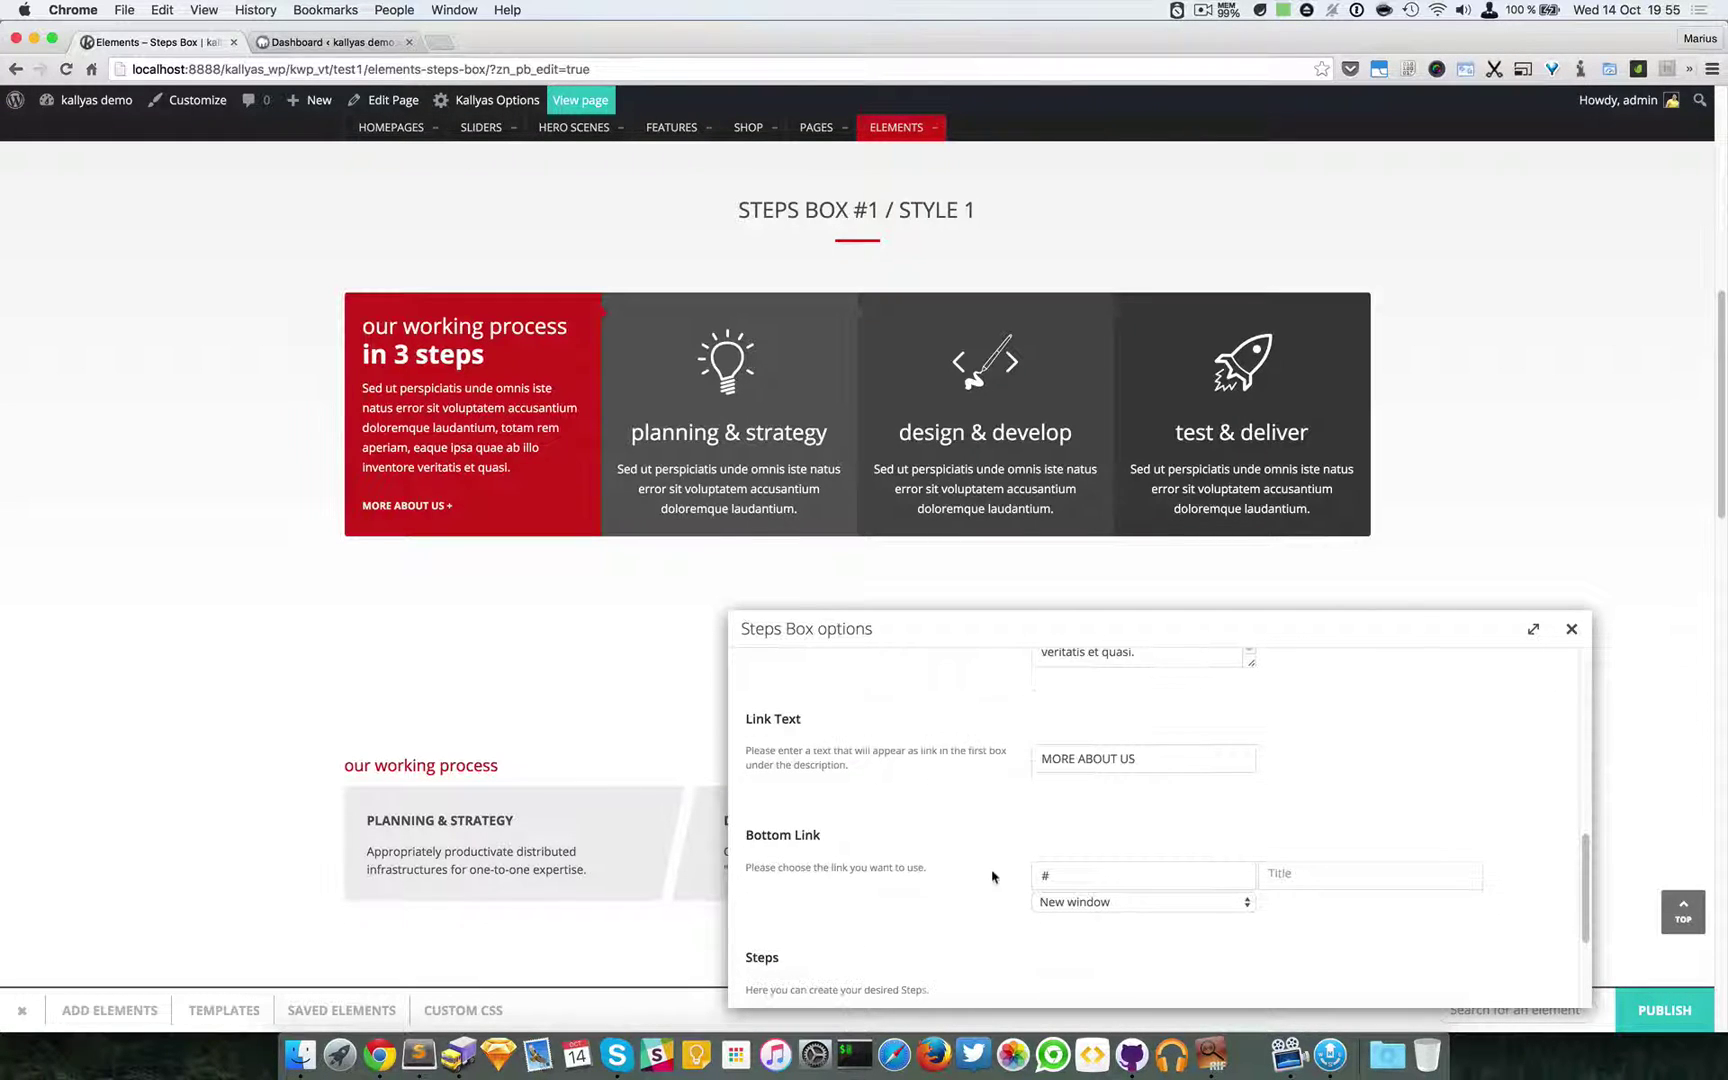
click(1086, 871)
click(1164, 841)
click(1168, 879)
click(1058, 902)
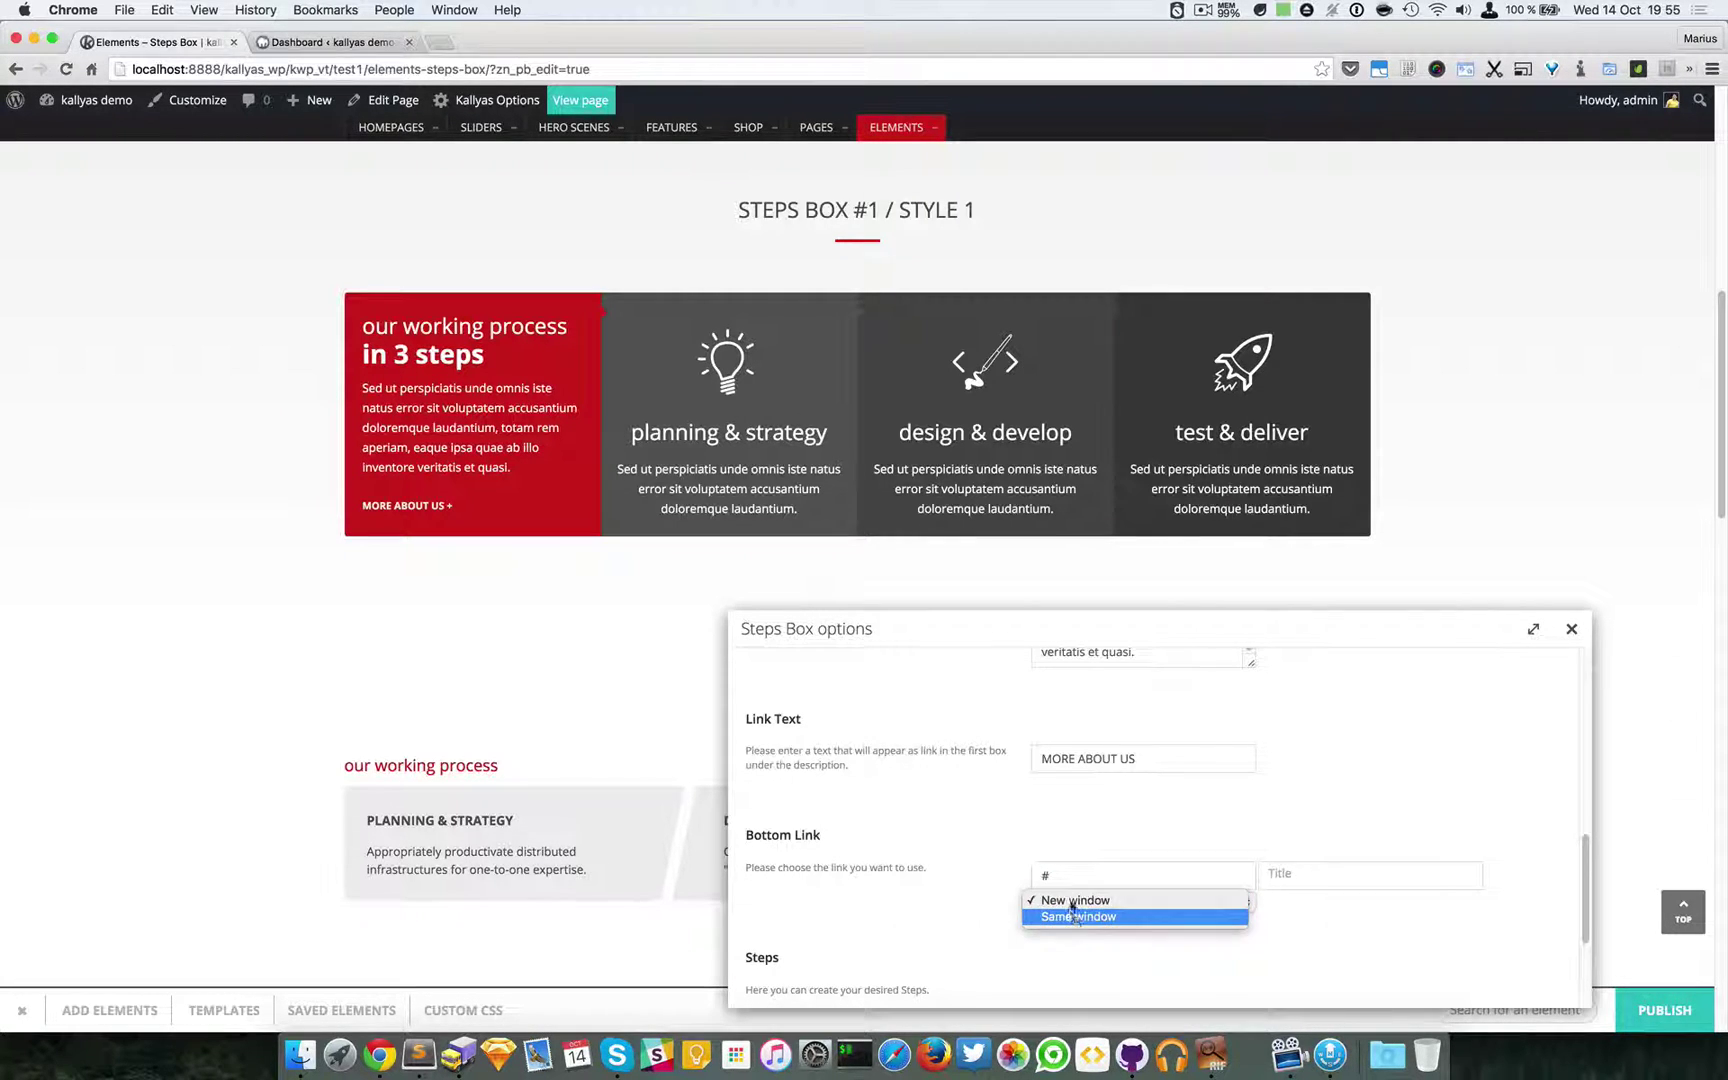
click(1377, 937)
click(1164, 905)
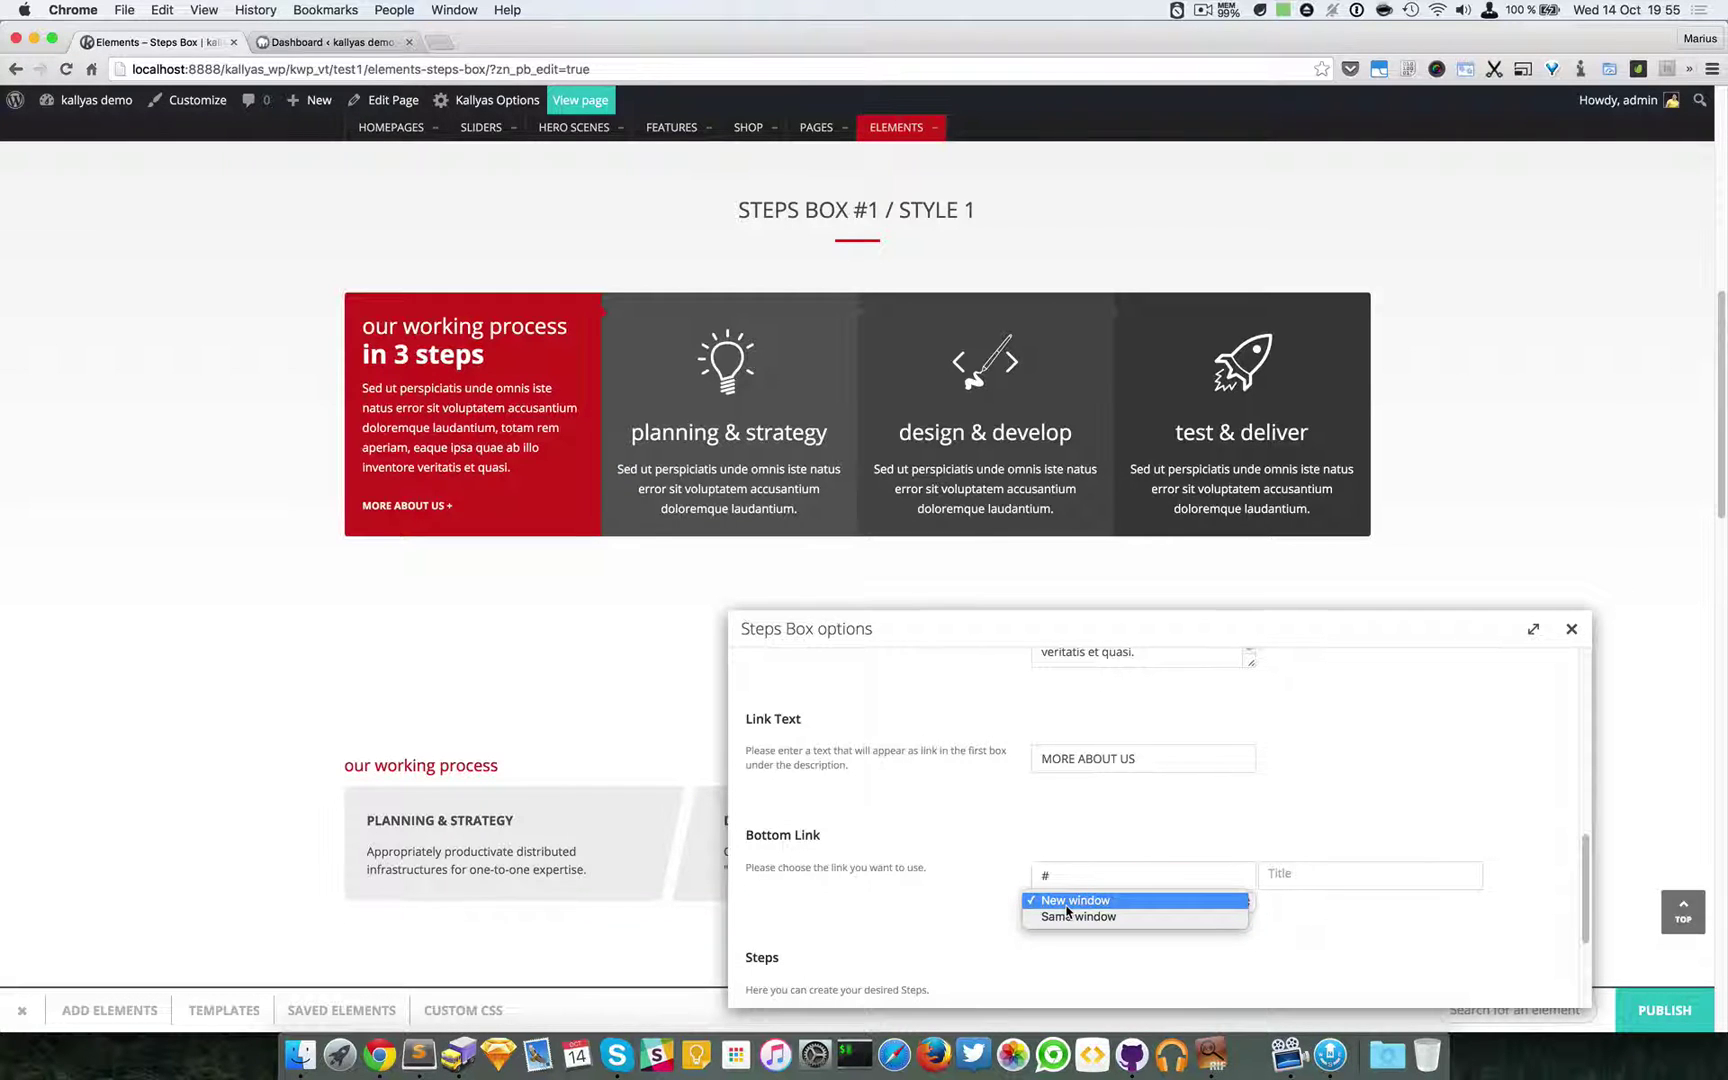
click(1377, 947)
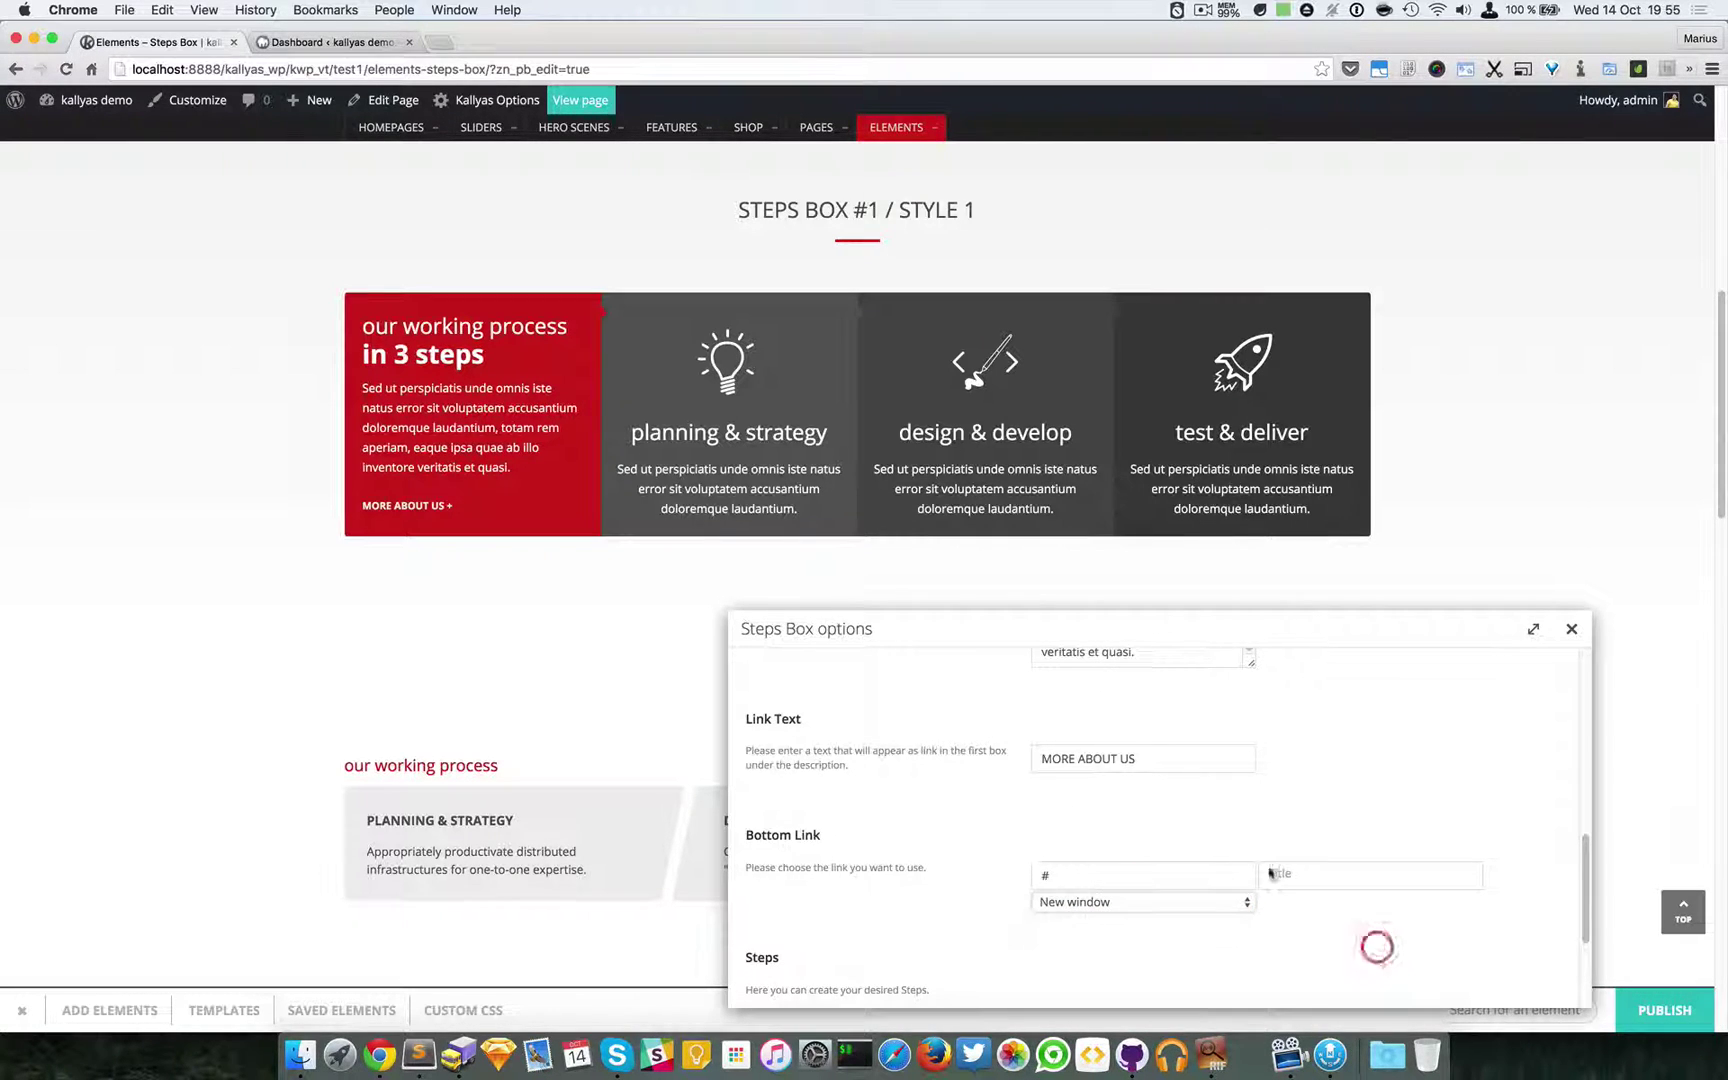
- Scroll to the Steps list and edit the first step, 'design & develop'
scroll(917, 814, down, 3)
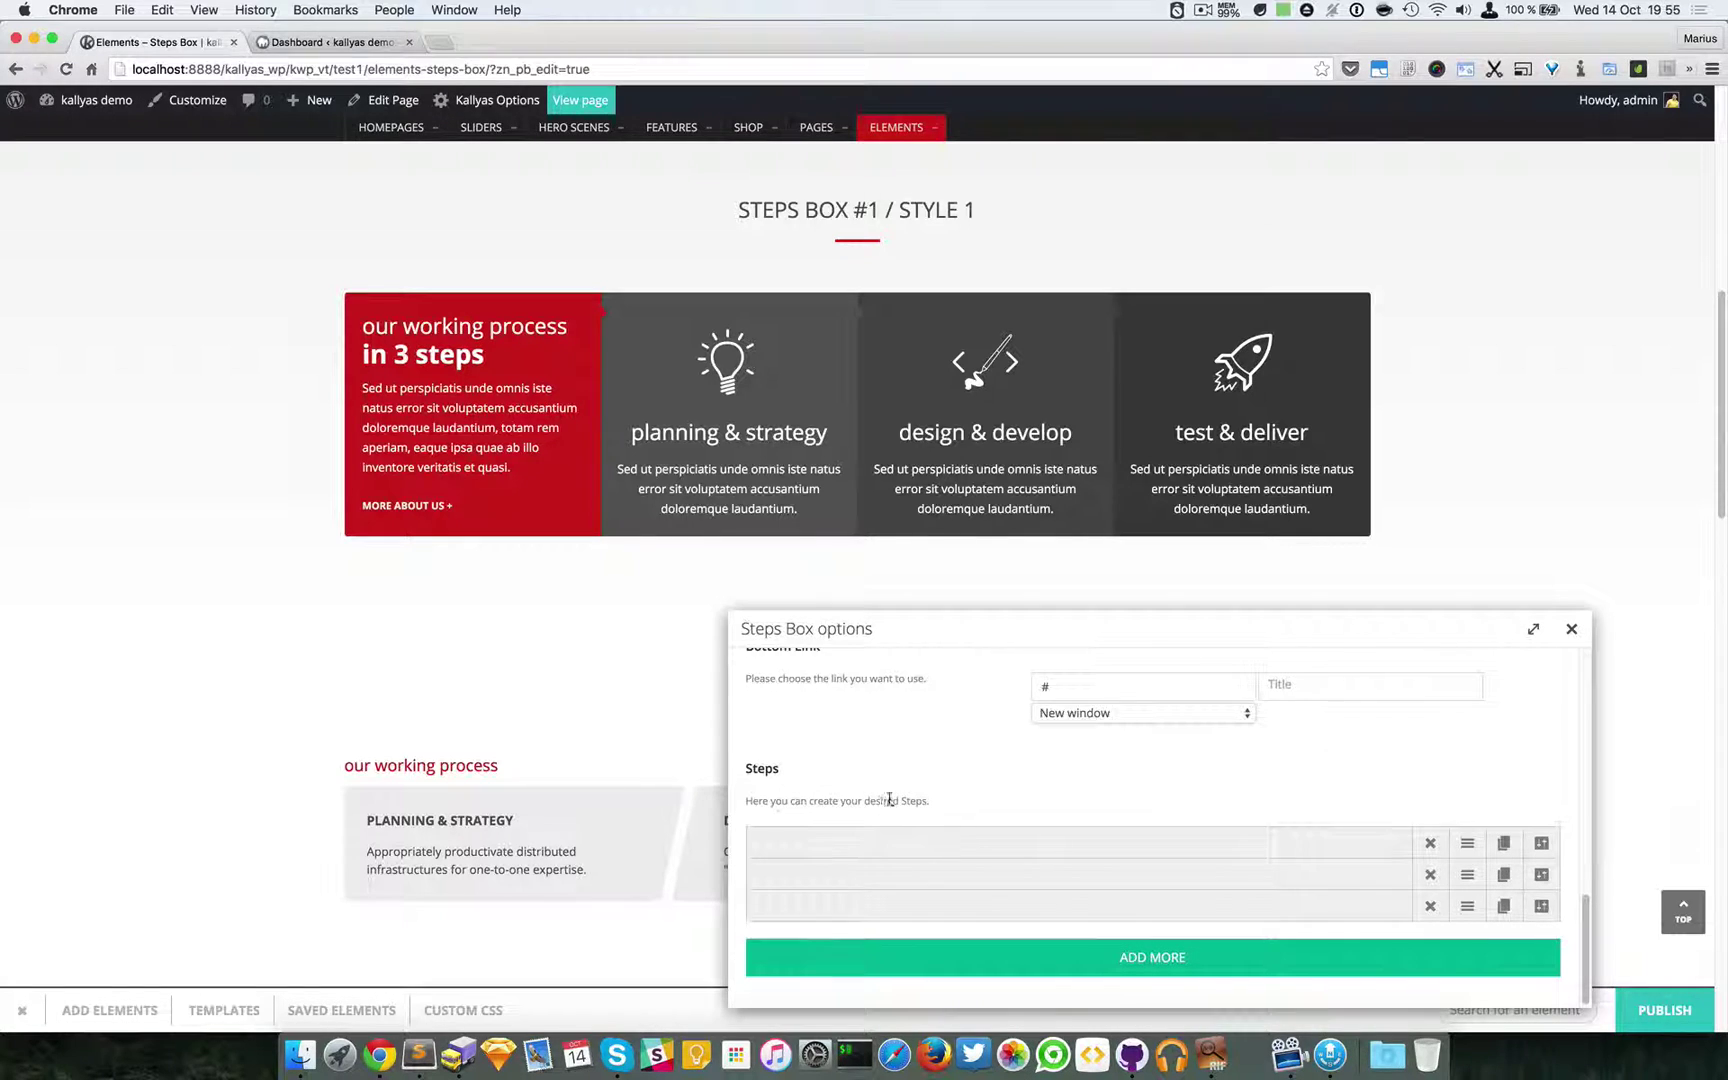
scroll(890, 795, down, 1)
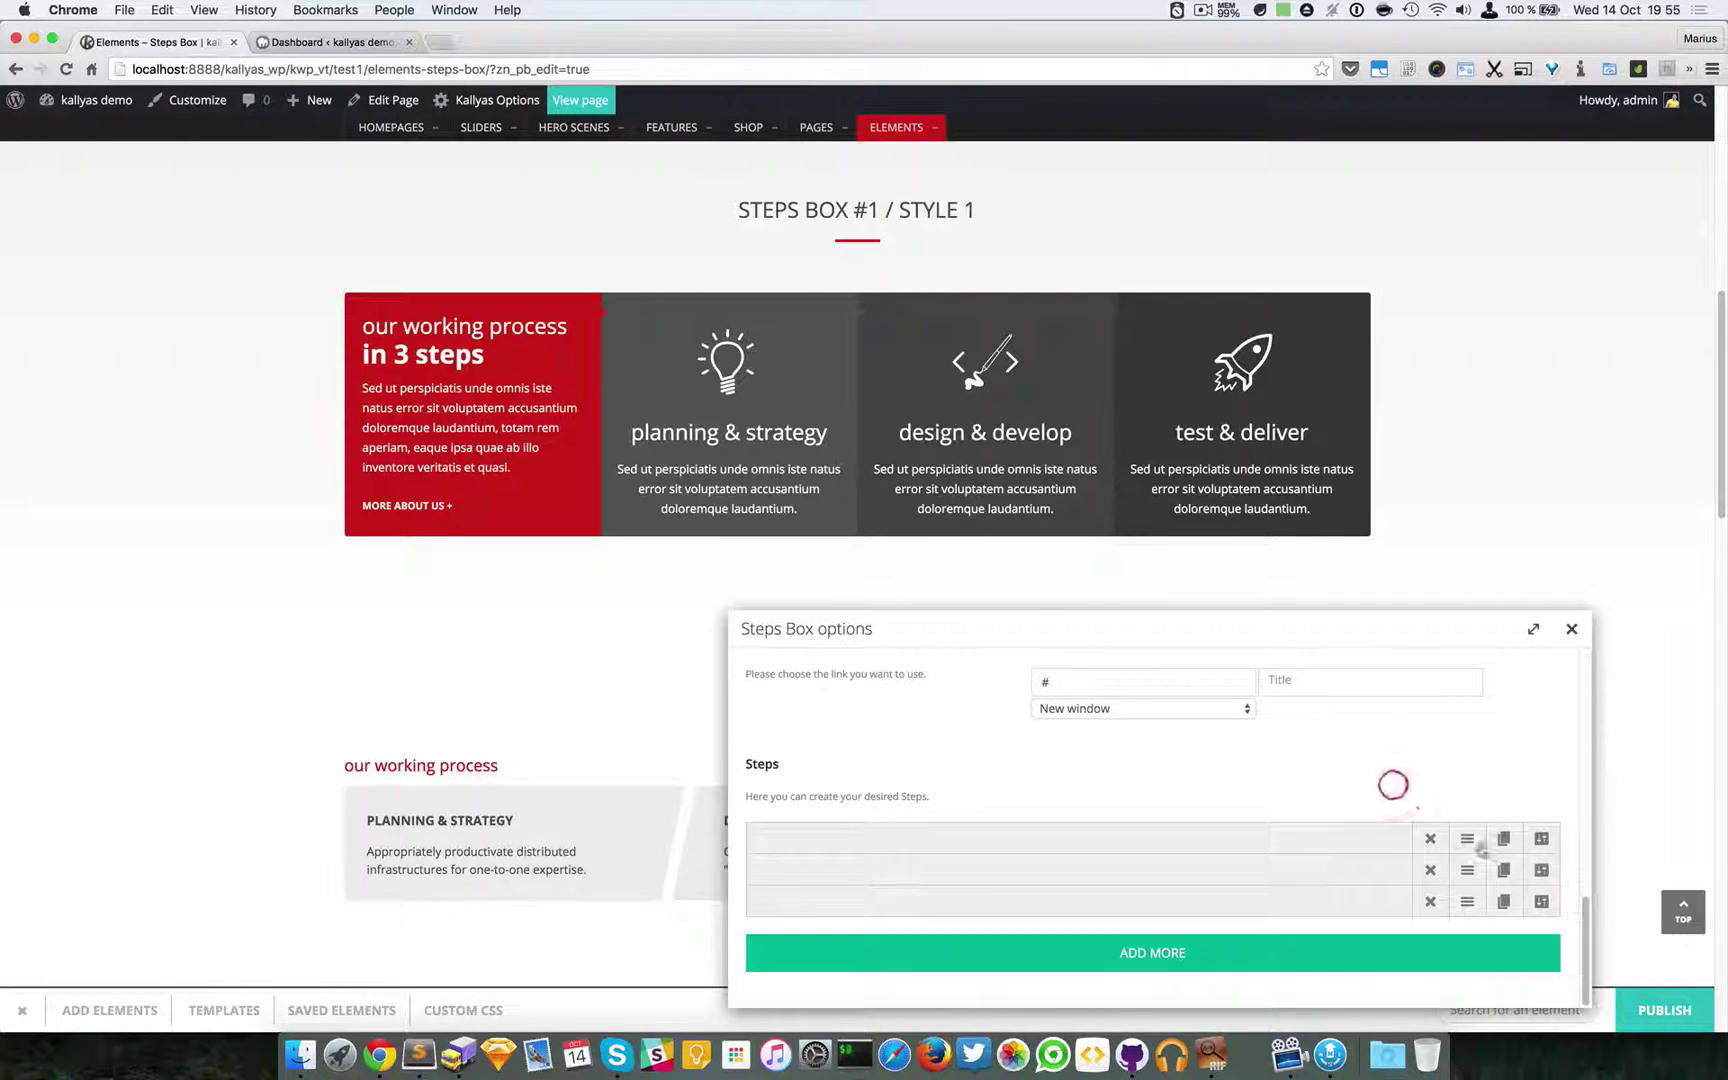
drag(1467, 840, 1478, 884)
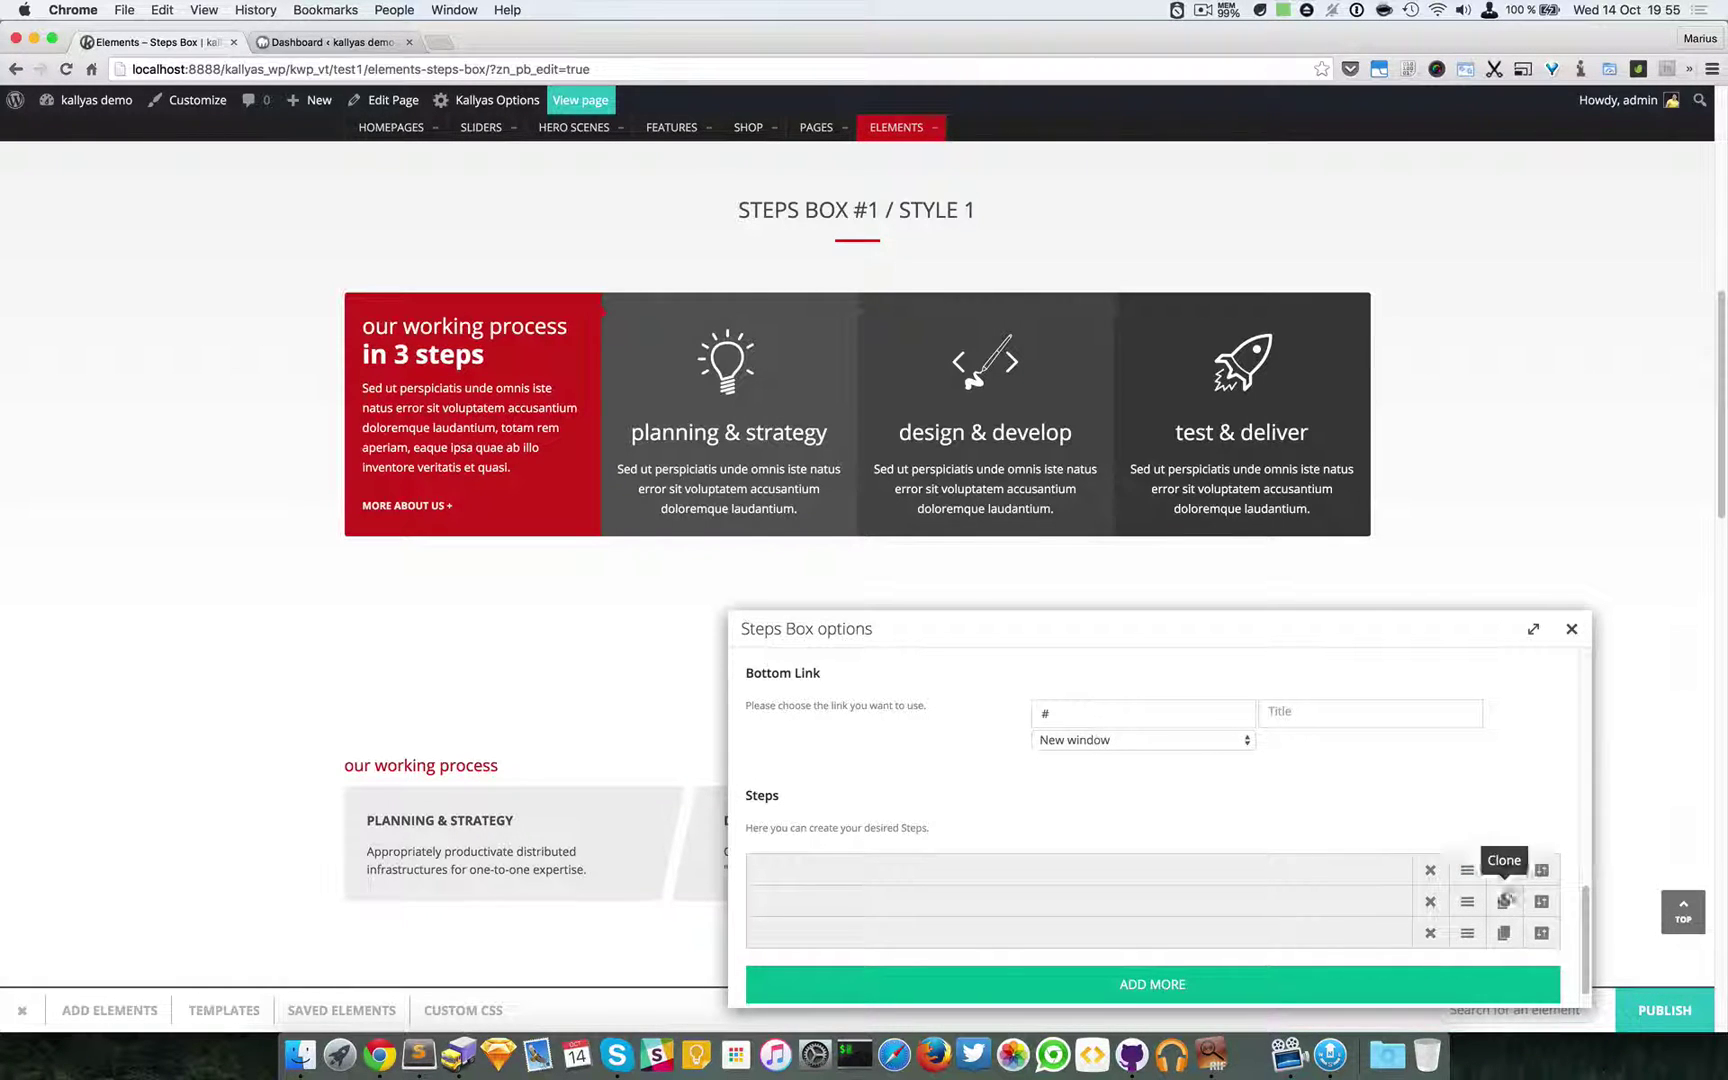
click(1541, 866)
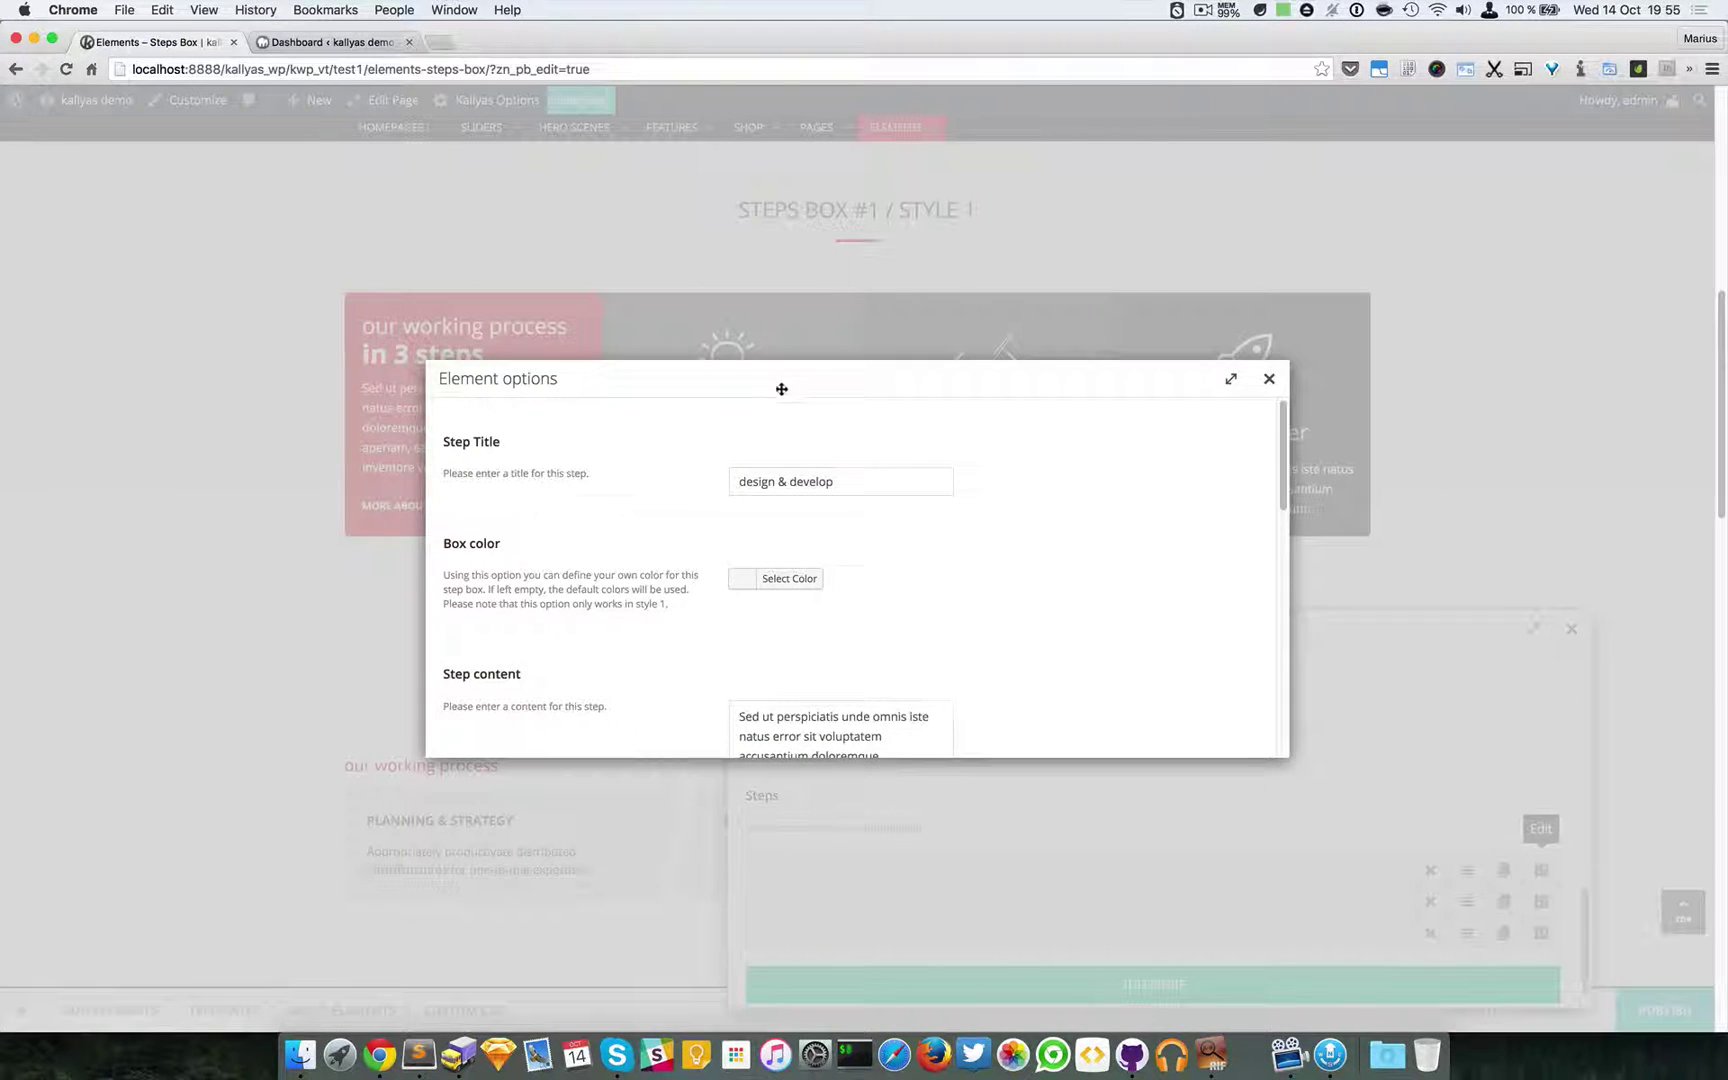
- Reposition the step options window and inspect the 'design & develop' title field
drag(783, 386, 732, 628)
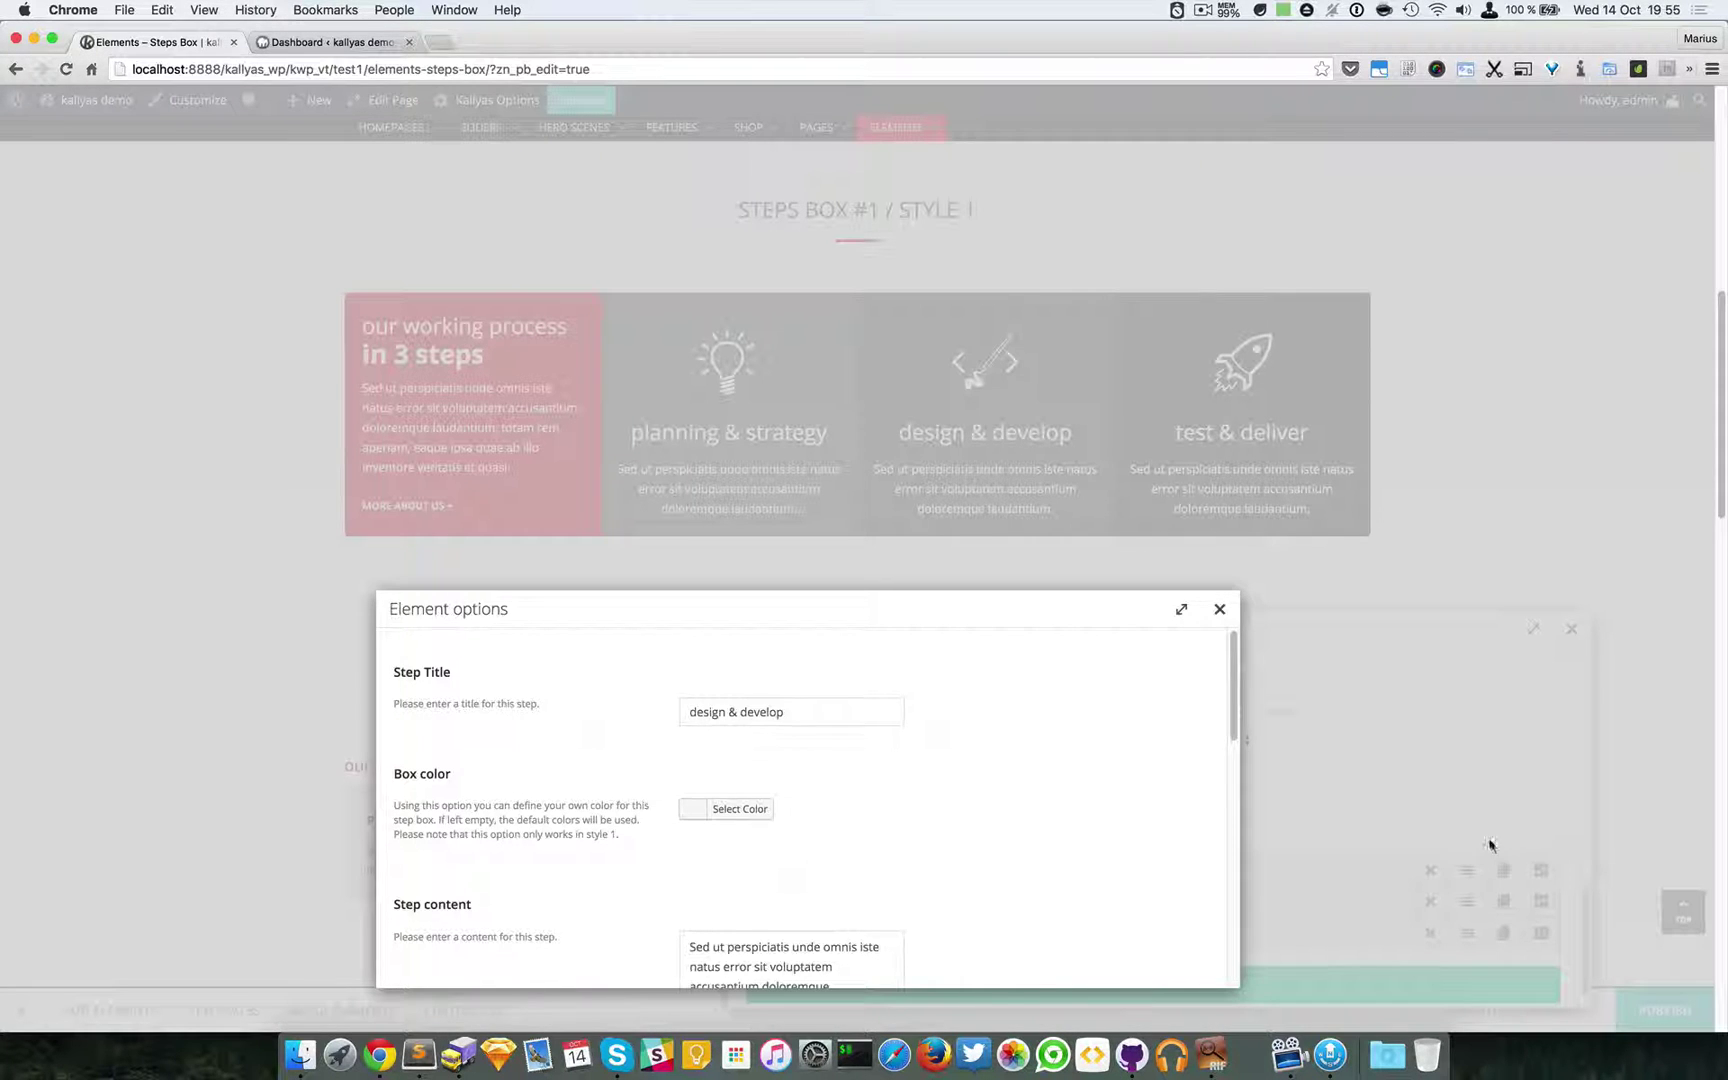
drag(780, 658, 870, 730)
click(995, 725)
triple_click(469, 672)
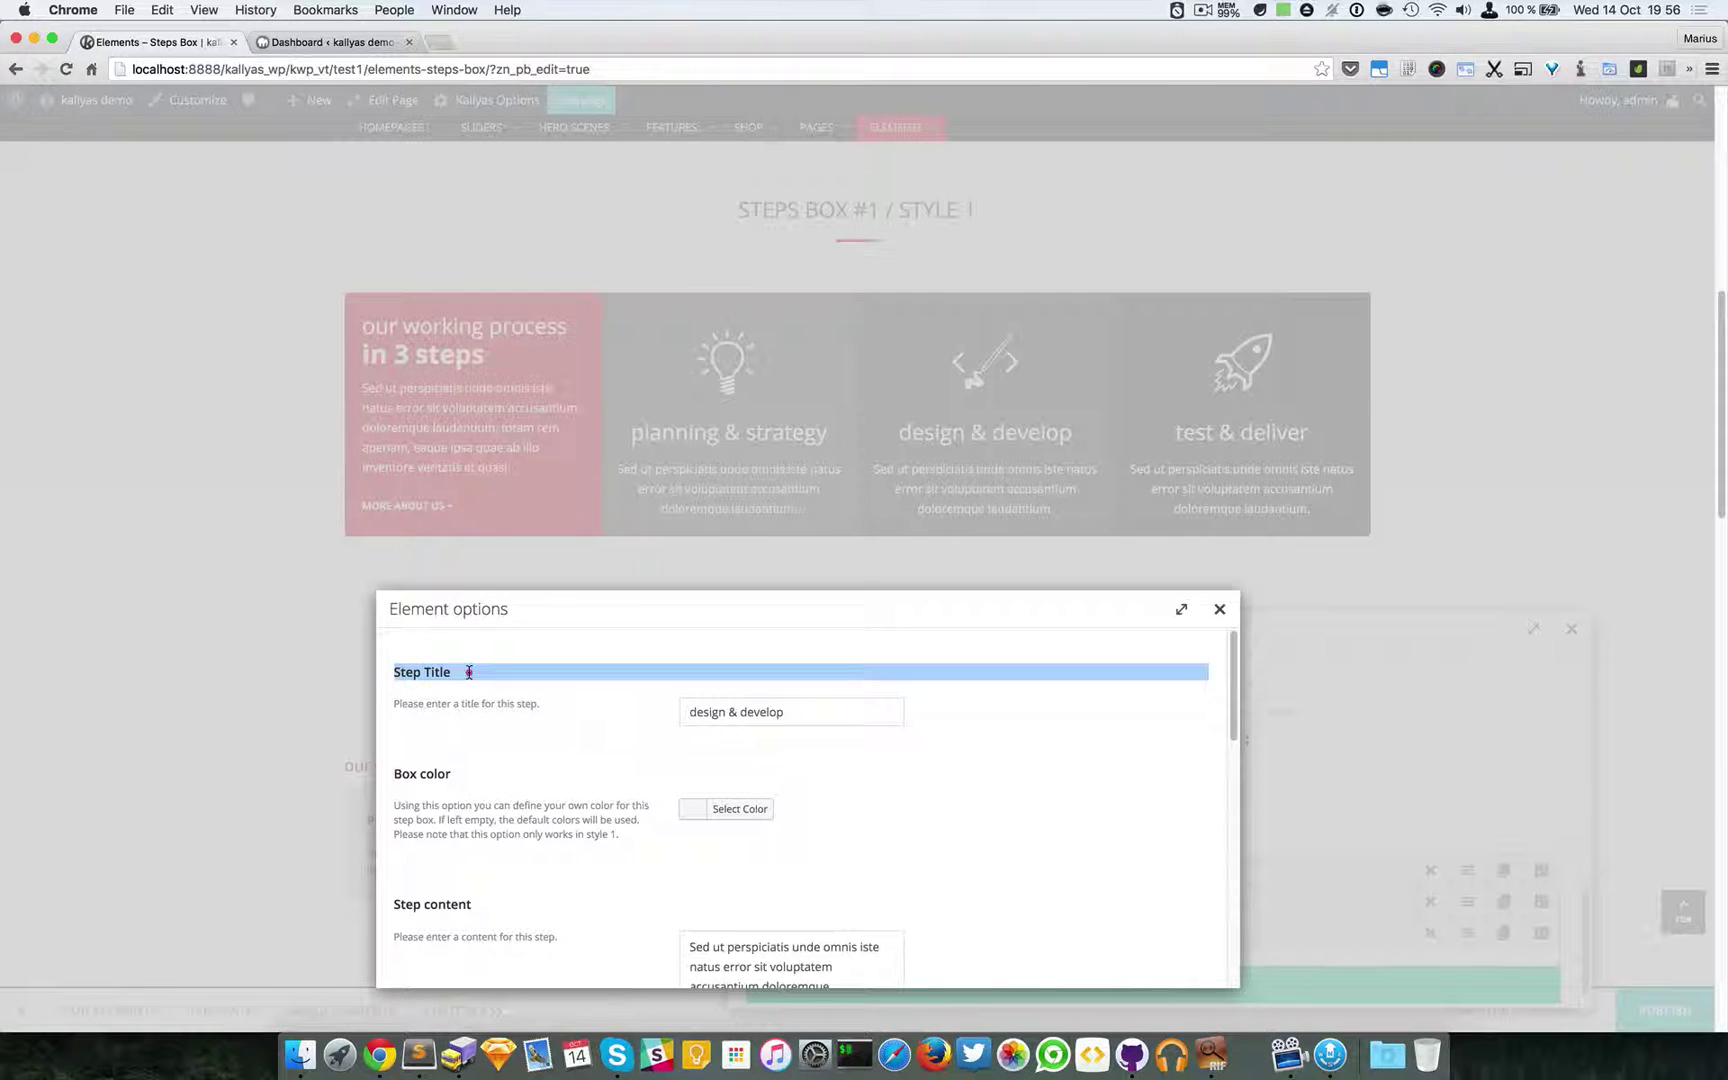
click(469, 672)
double_click(760, 713)
double_click(717, 718)
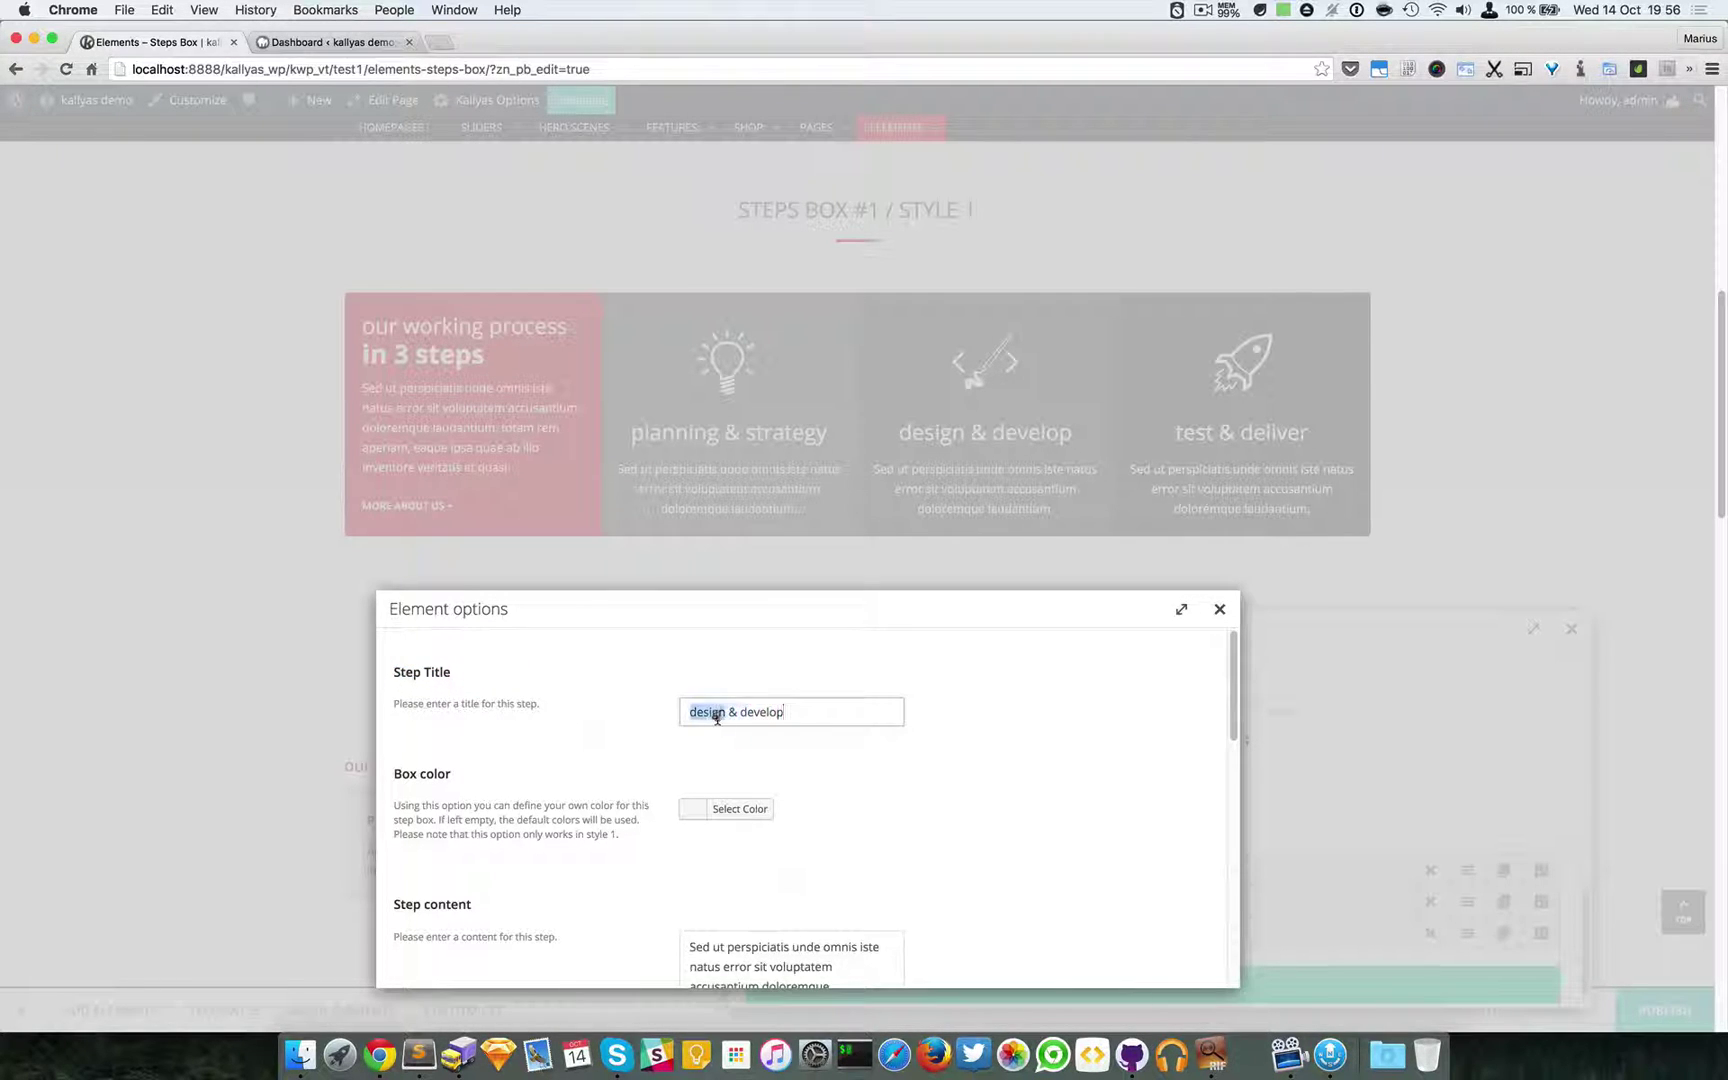
drag(717, 718, 806, 717)
scroll(700, 720, down, 2)
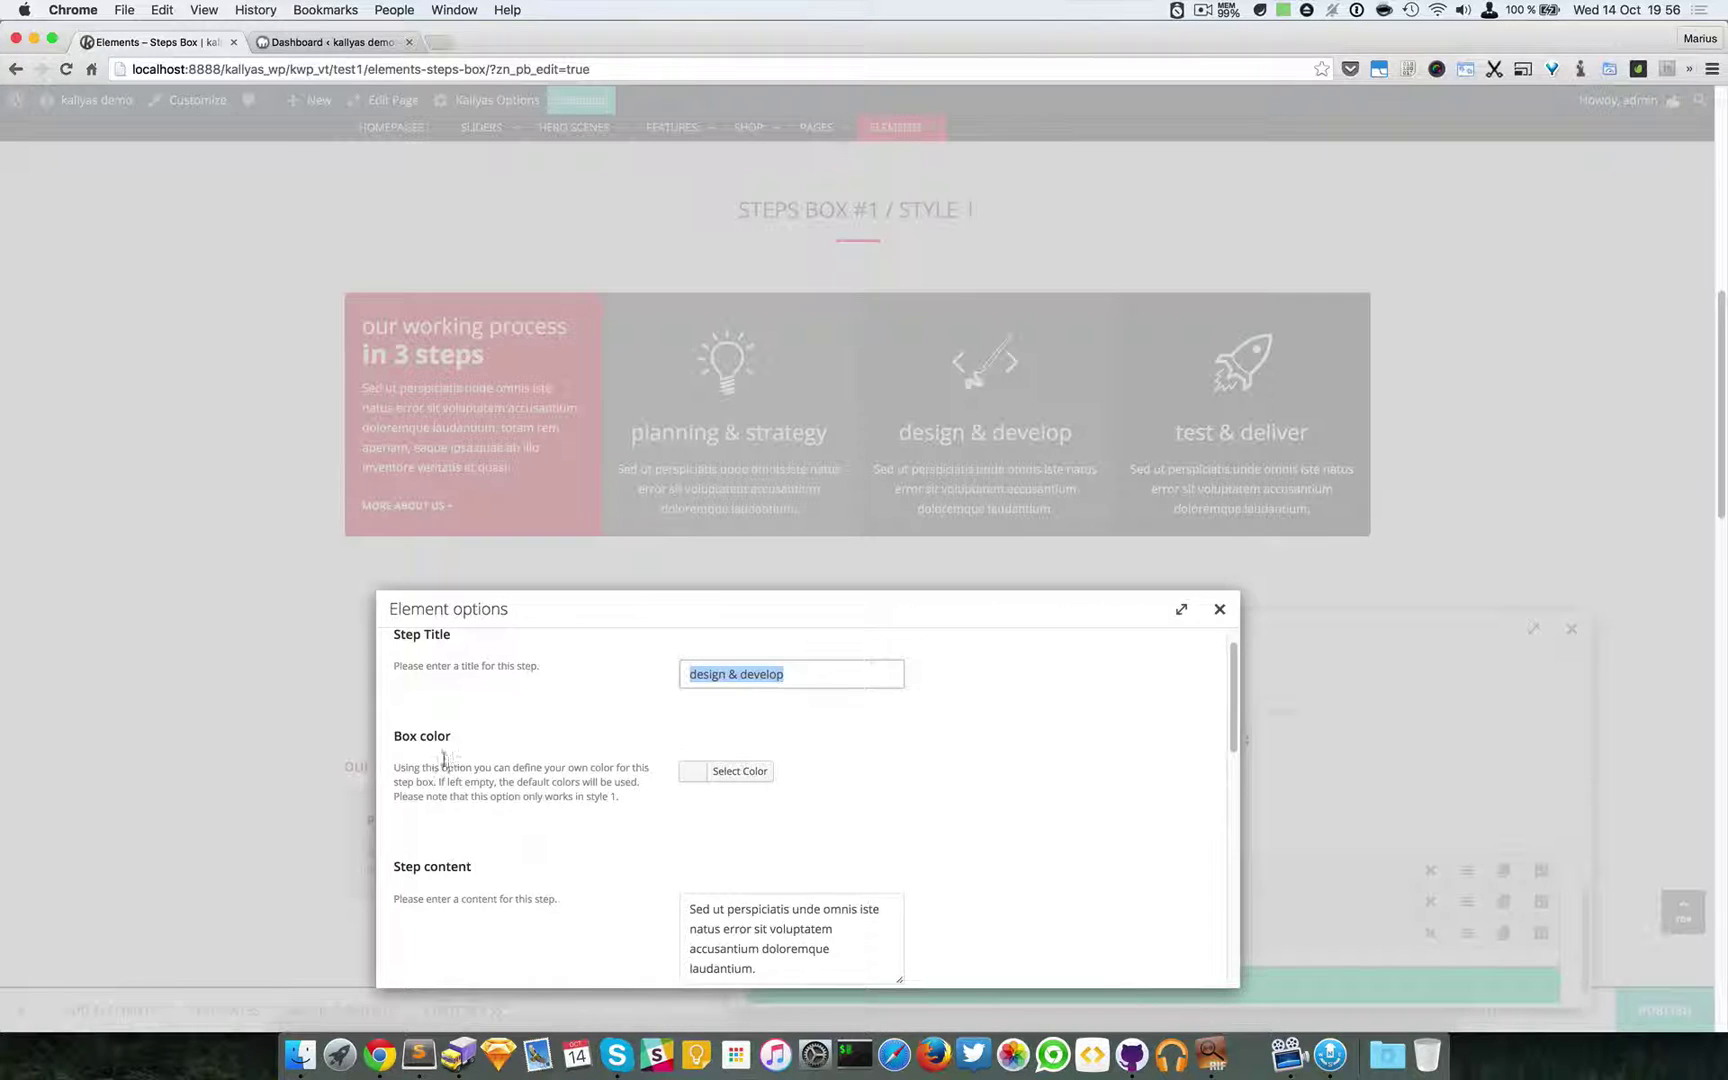
scroll(434, 759, down, 1)
- Set the step's Box color to the orange swatch (#dd9933)
click(717, 737)
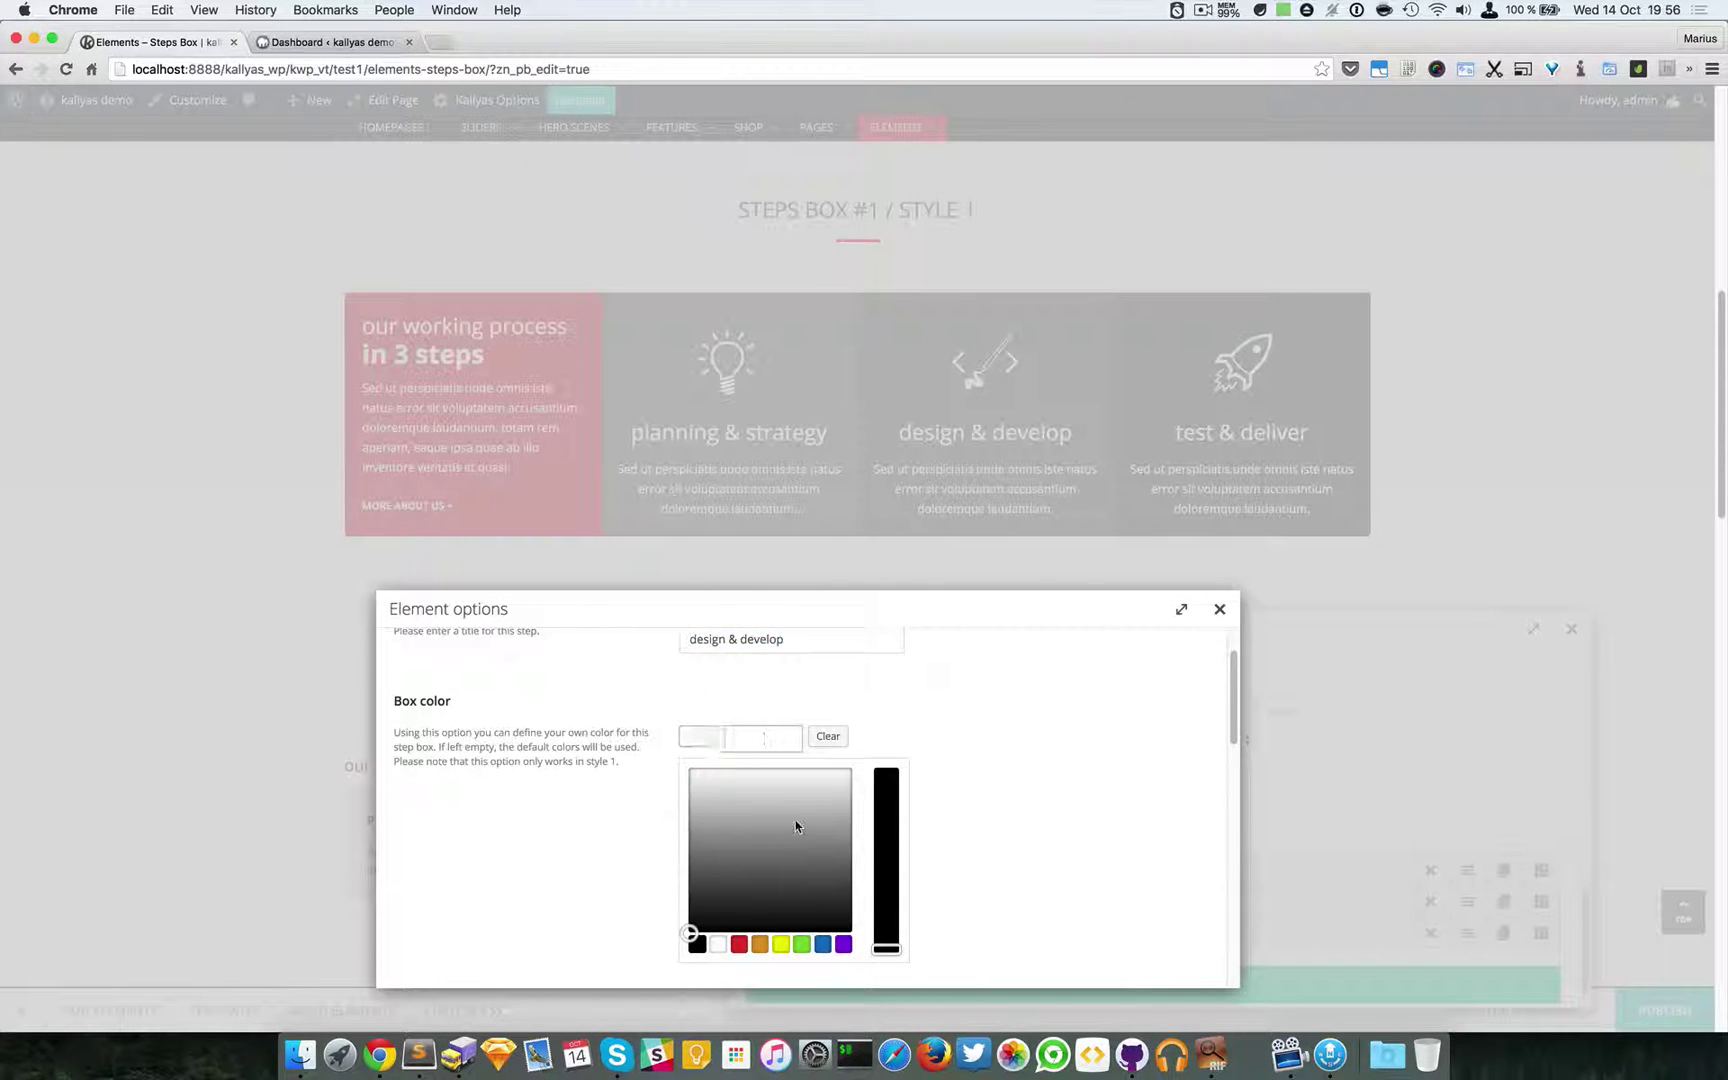
scroll(788, 830, down, 1)
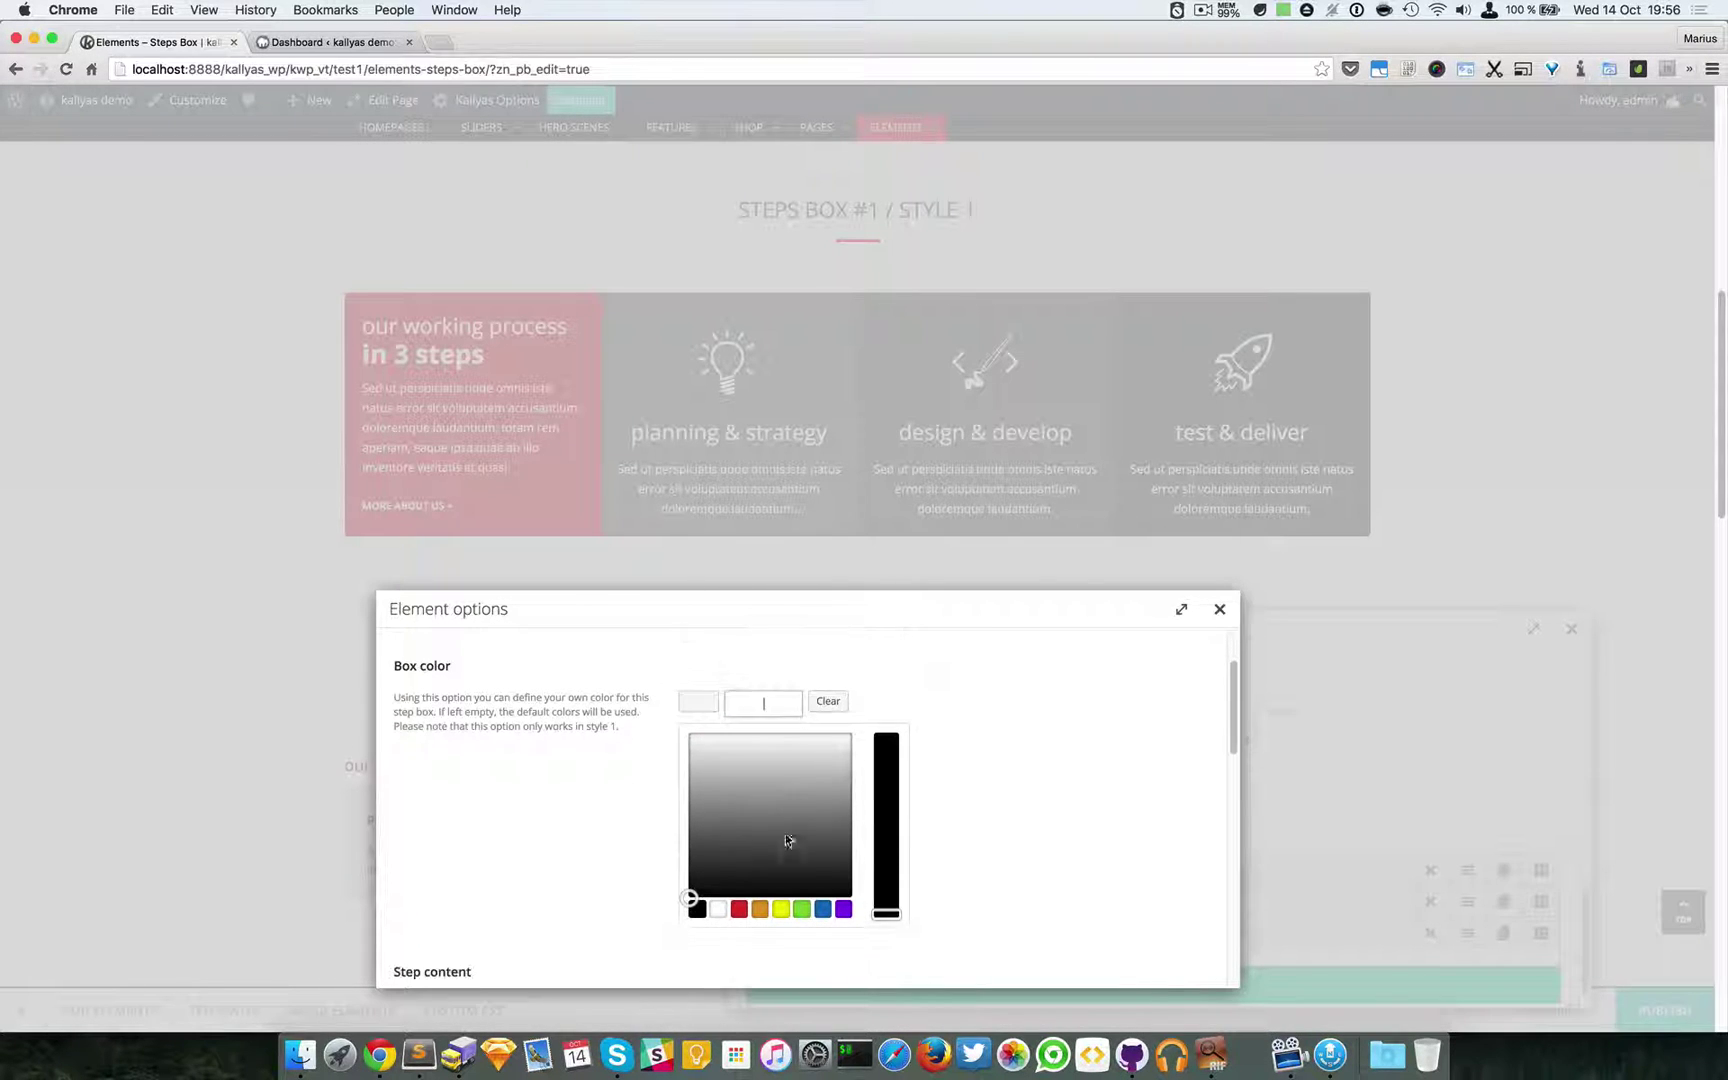
click(739, 908)
click(760, 908)
click(1056, 757)
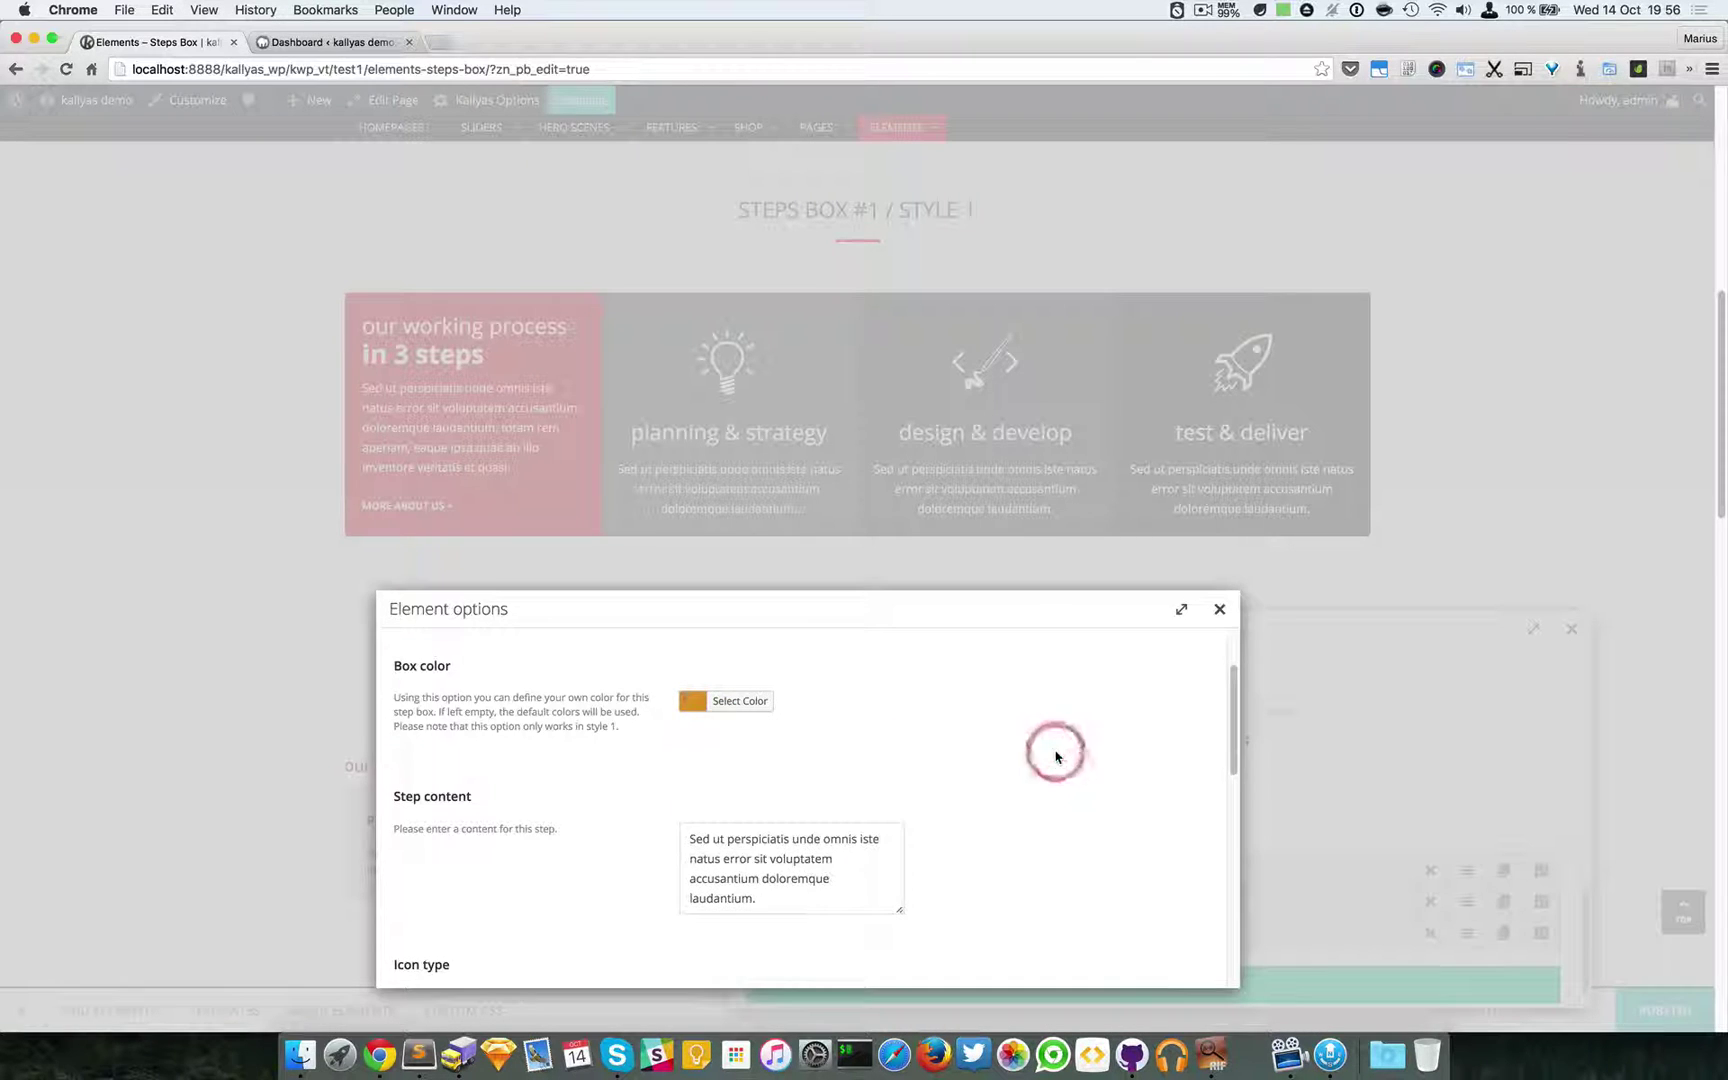
scroll(1061, 756, down, 2)
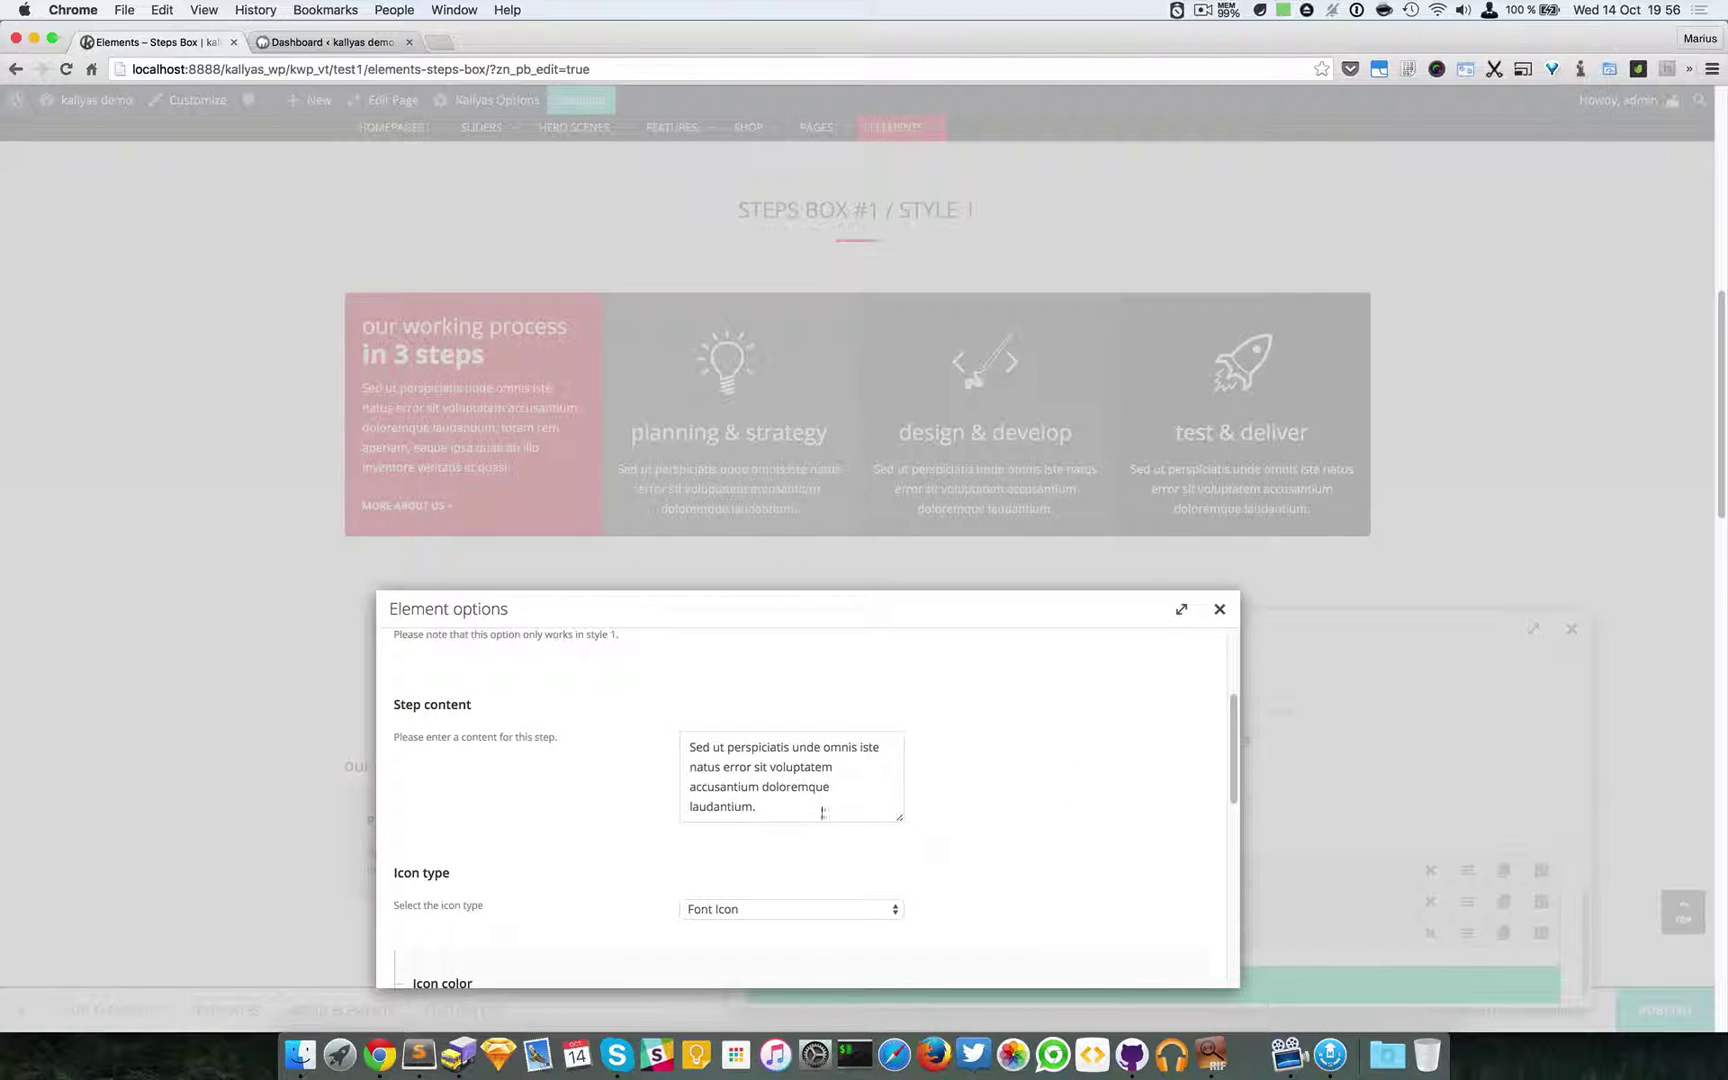
scroll(1022, 825, down, 2)
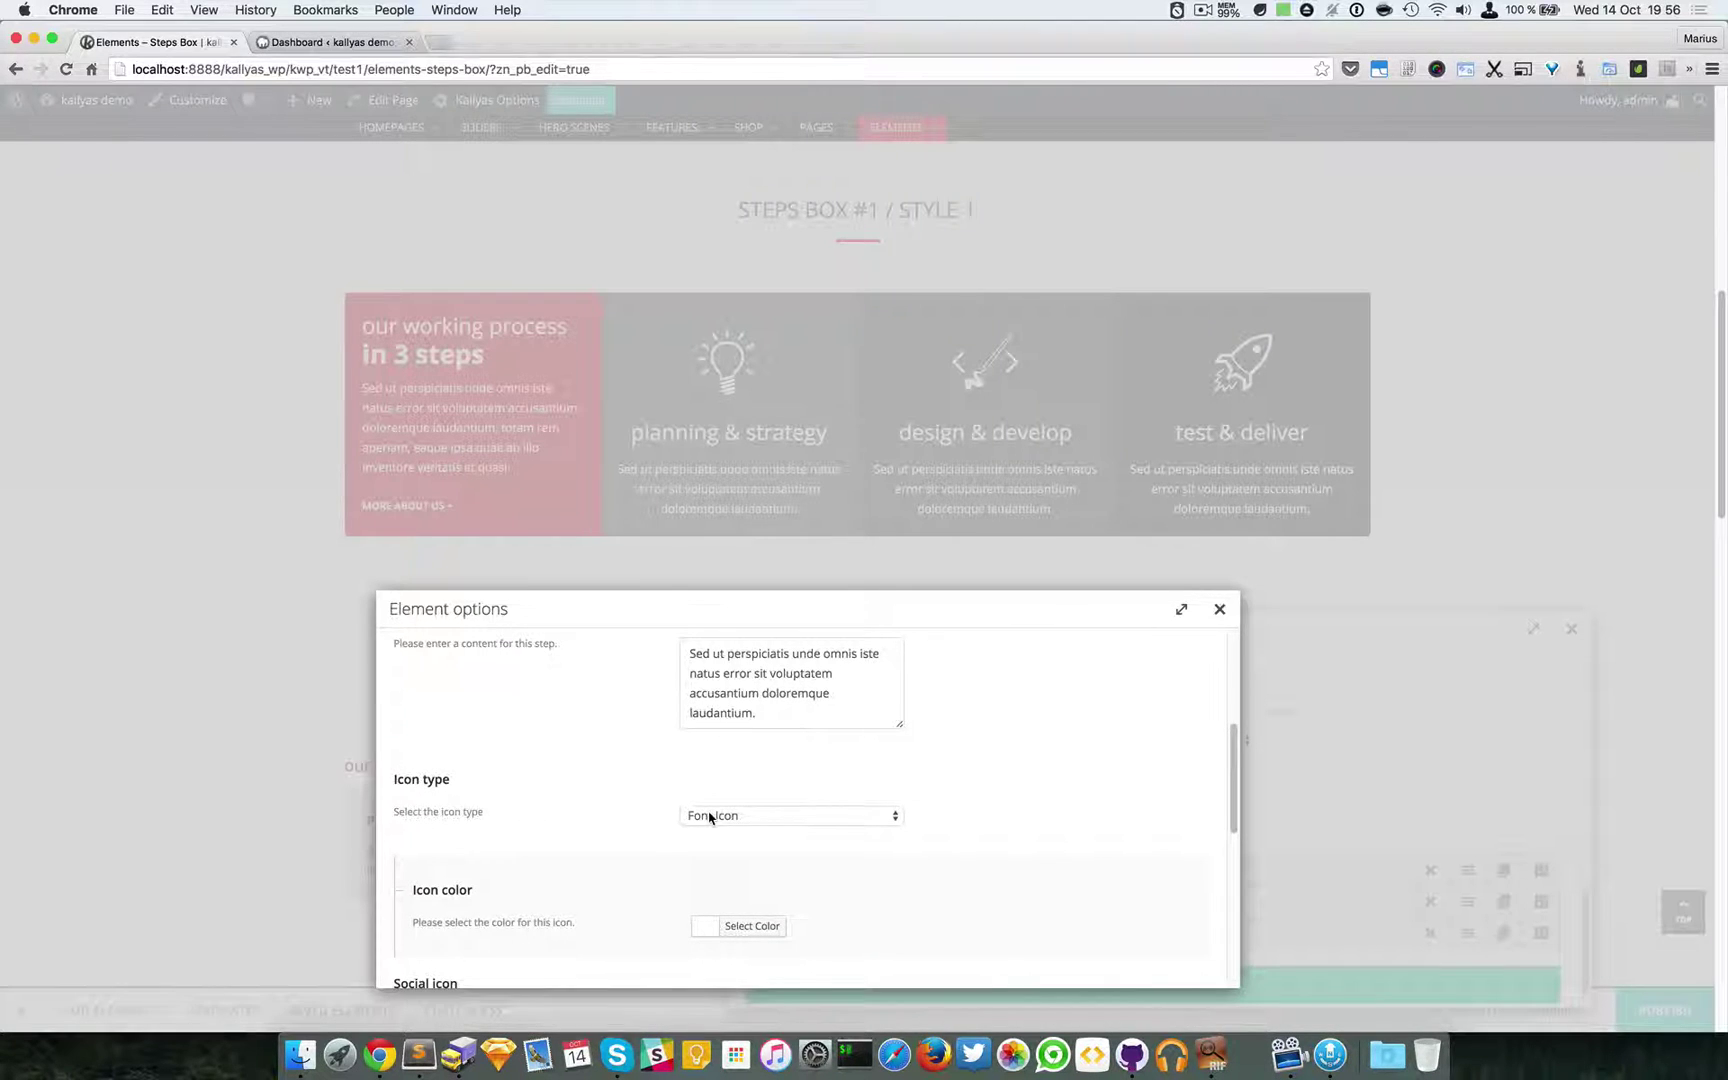
scroll(545, 805, down, 1)
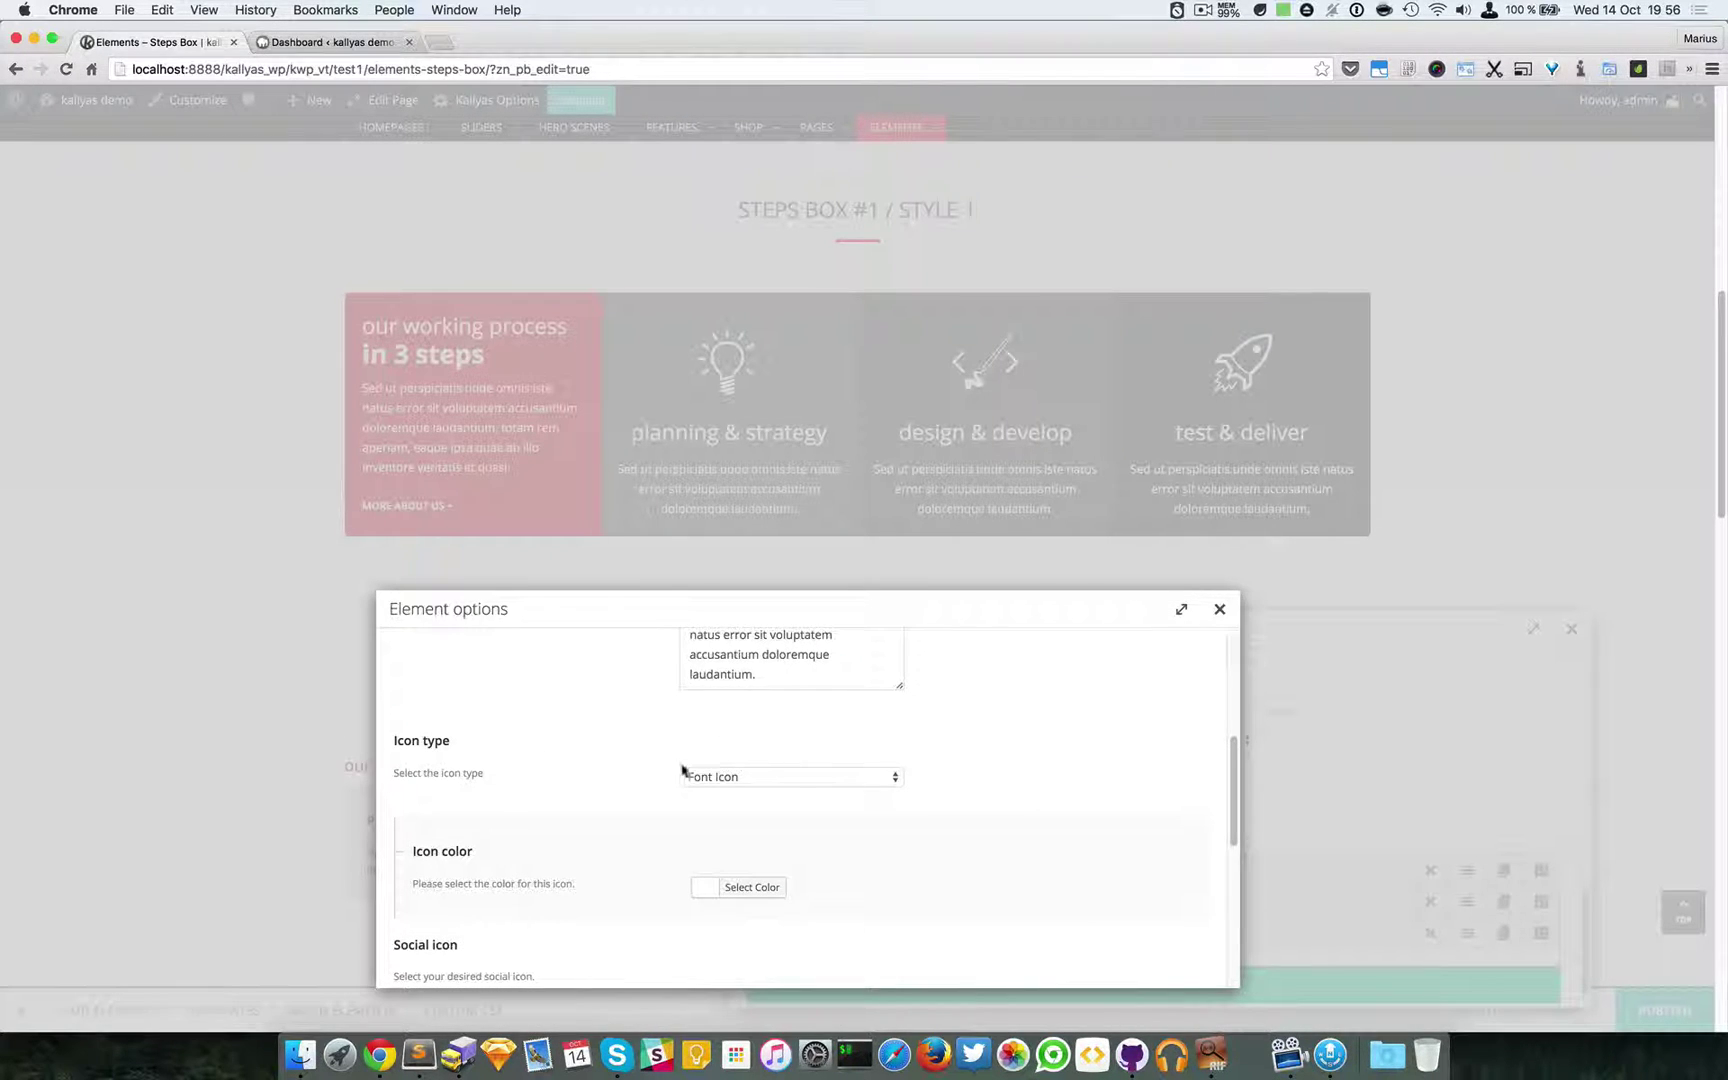
- Change the step's Icon type from Image (Png, SVG etc.) to Font Icon
click(738, 779)
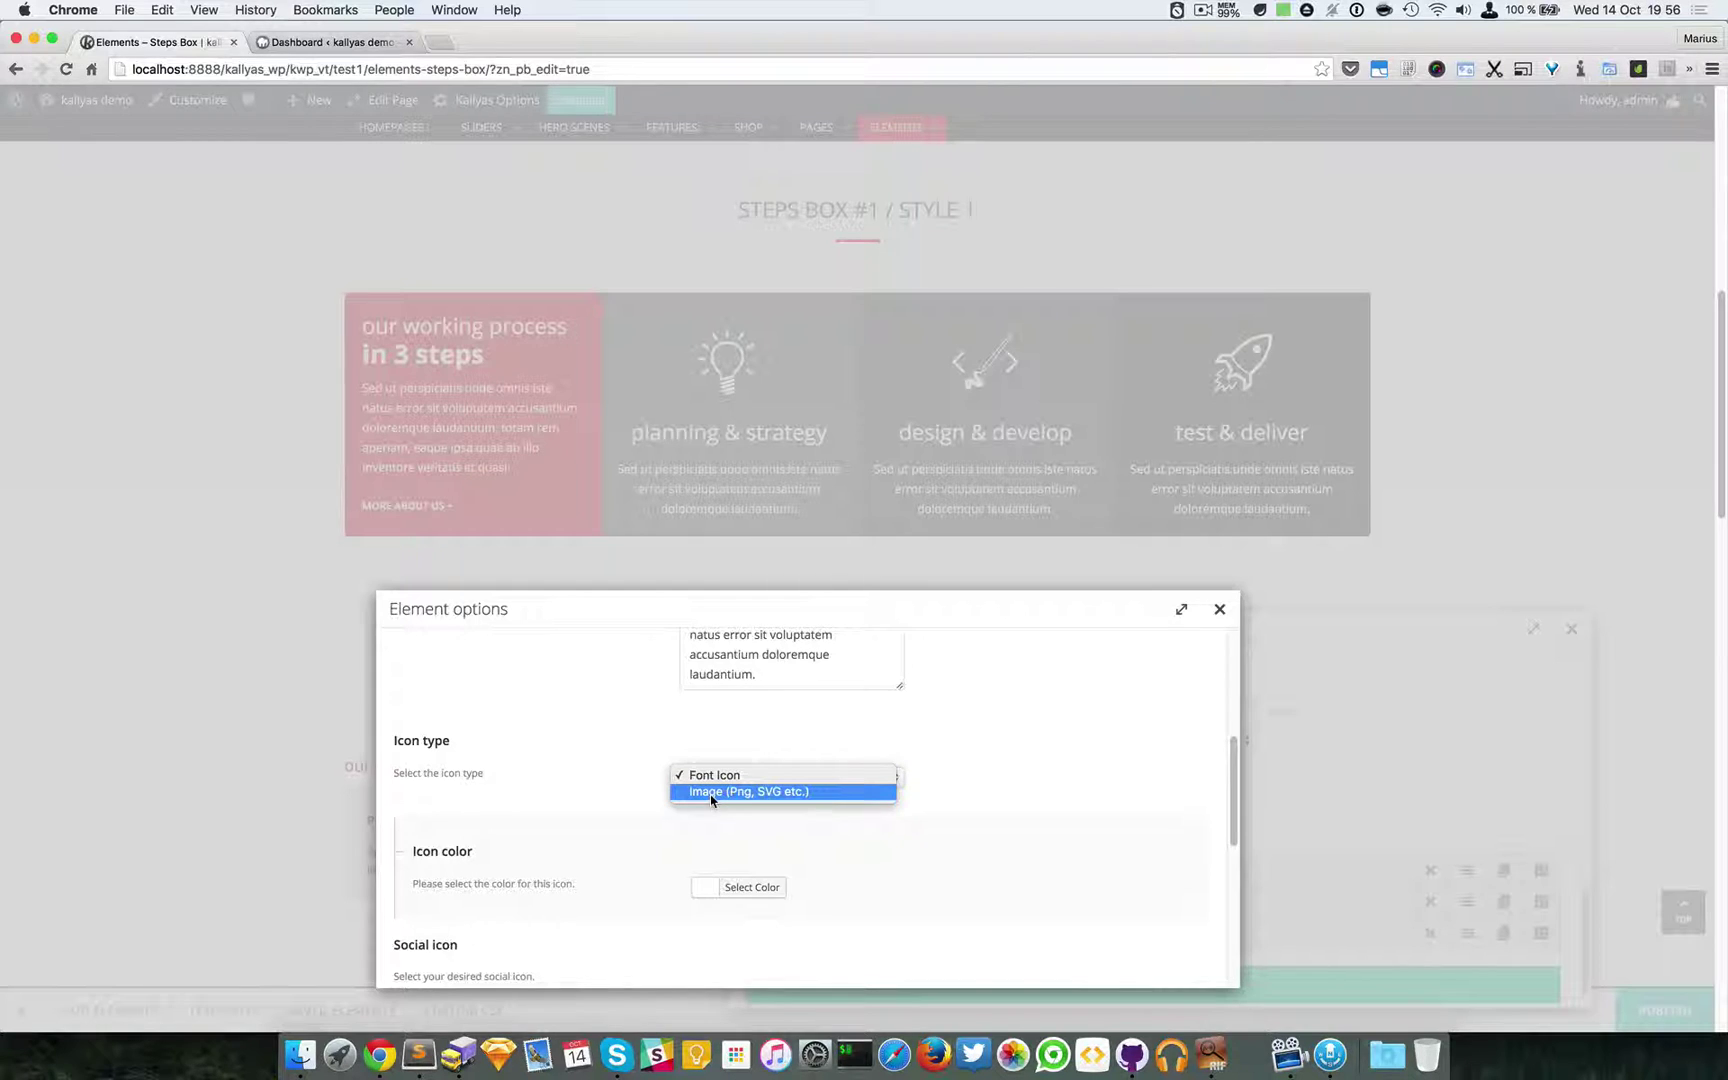
click(815, 797)
scroll(968, 806, down, 1)
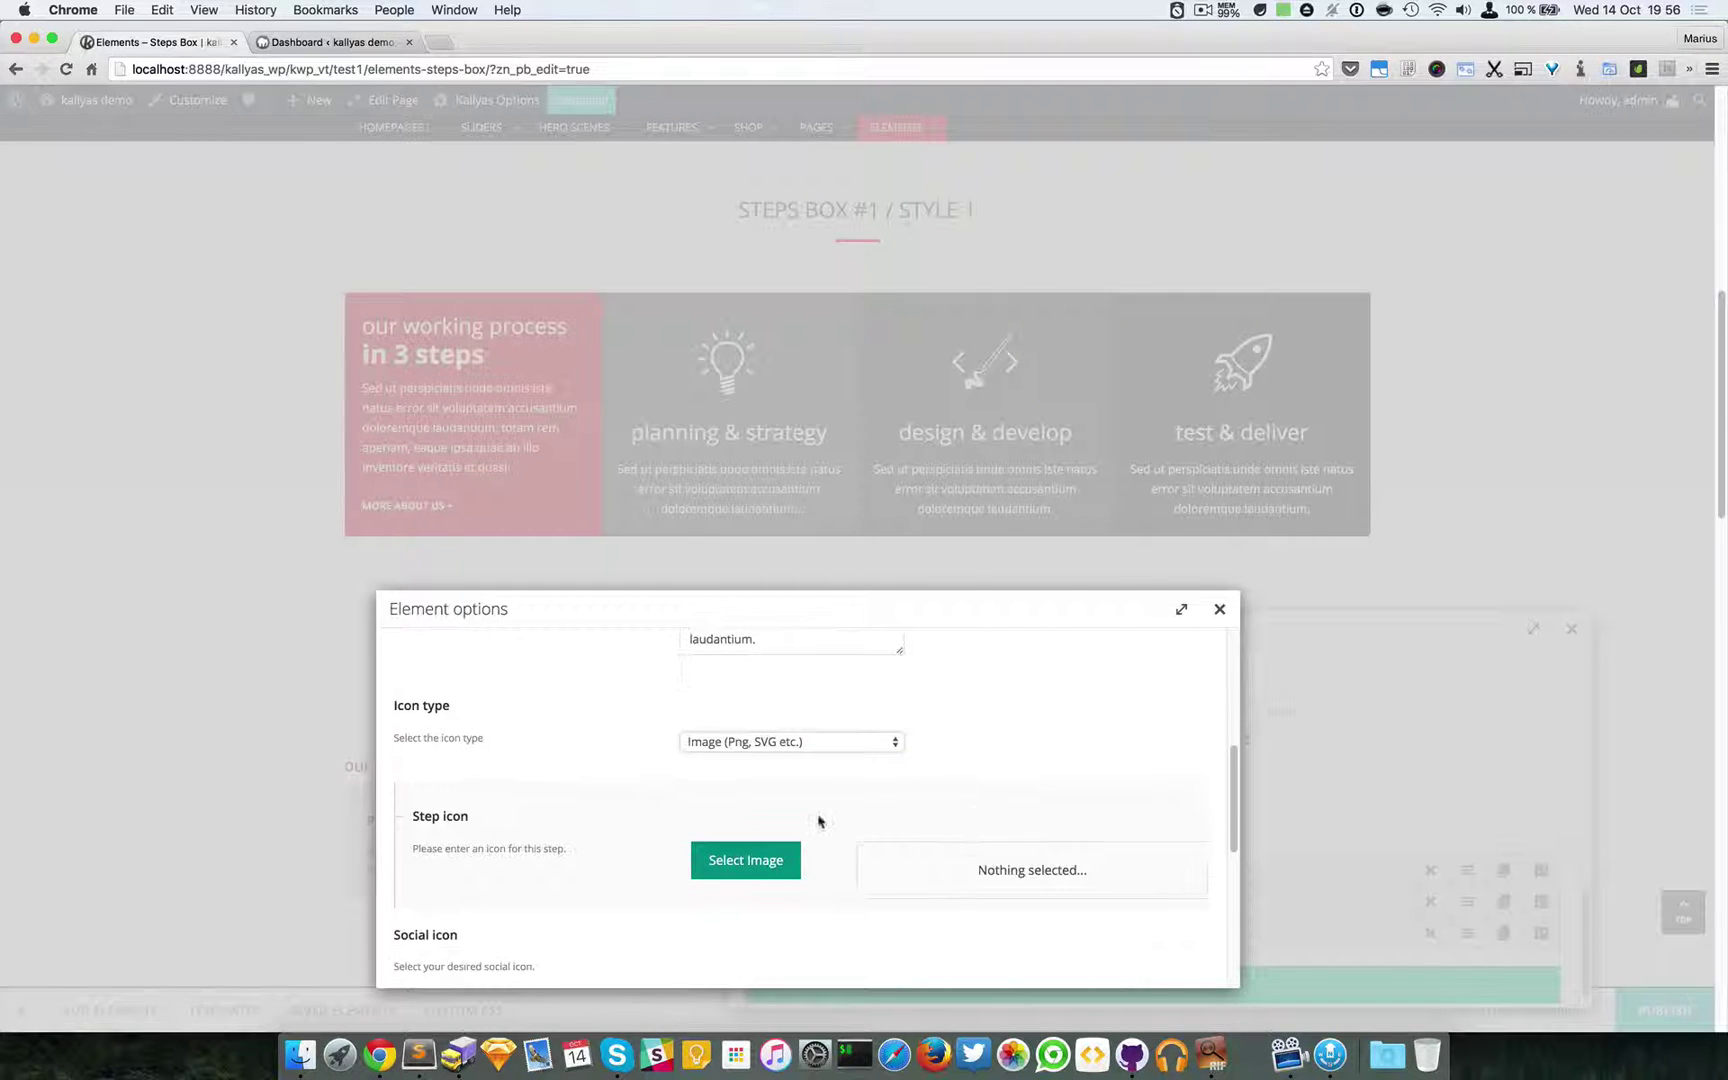
click(801, 741)
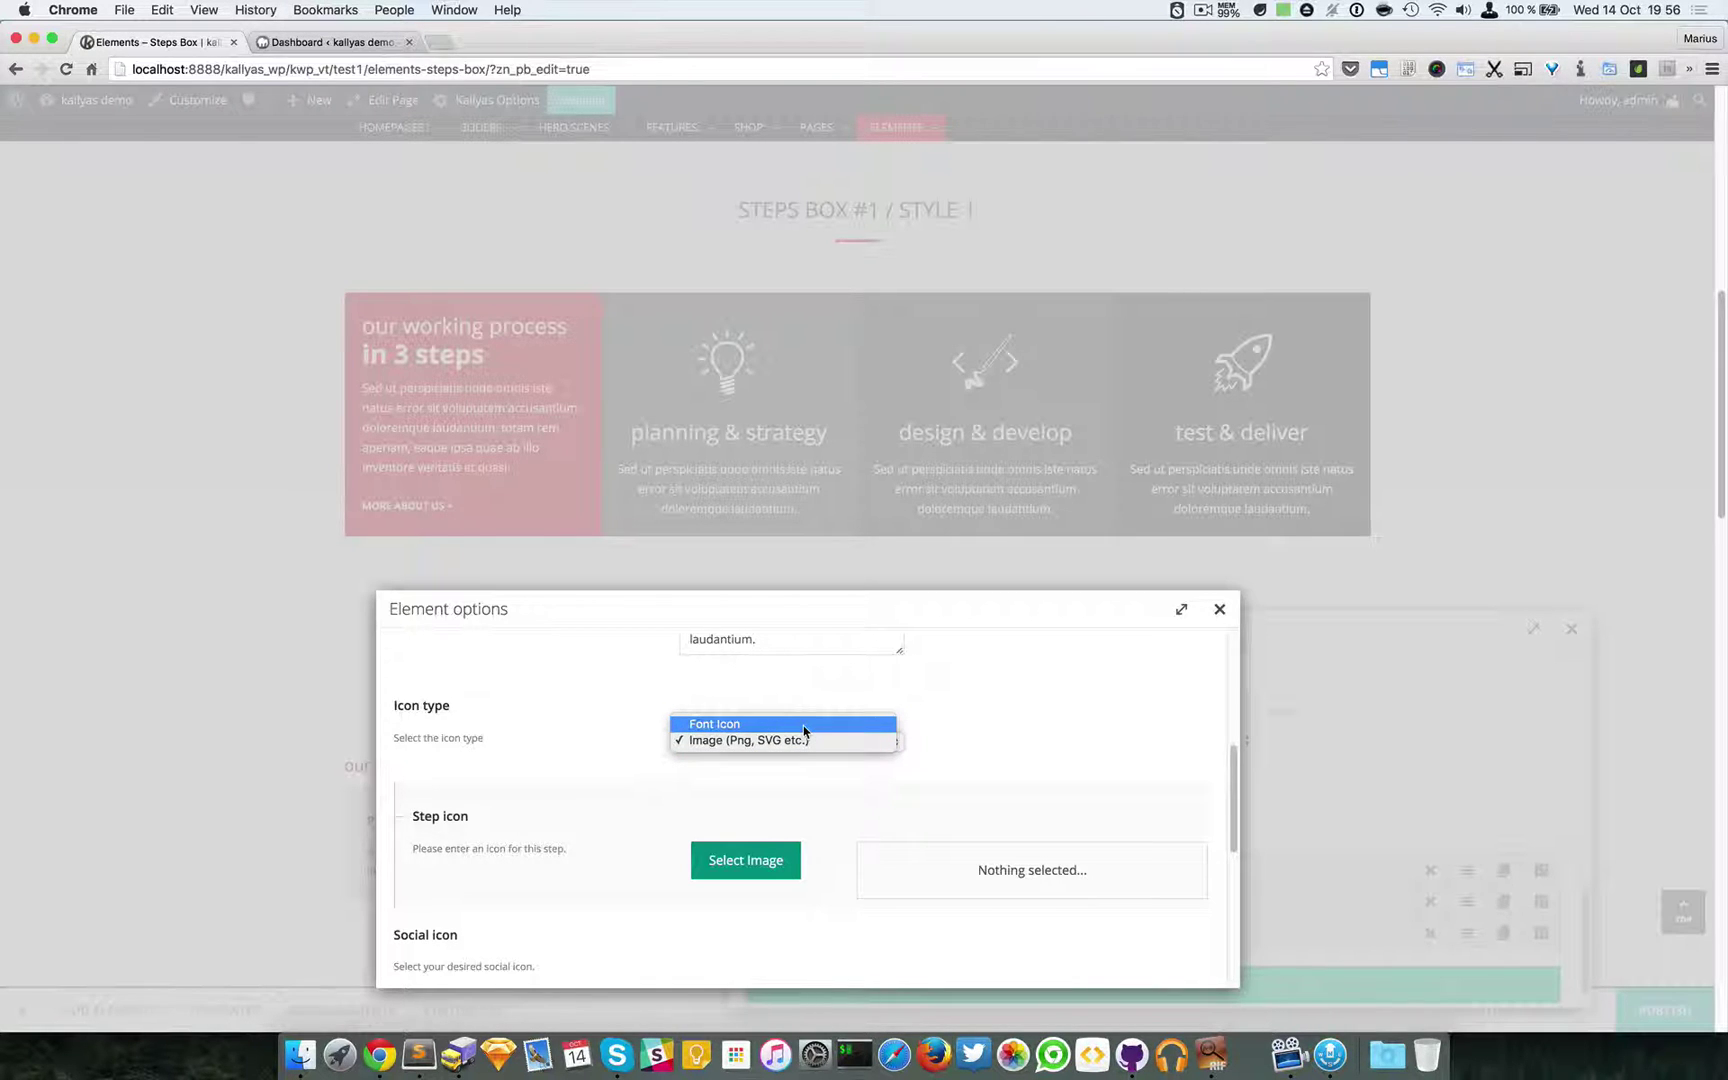
click(803, 725)
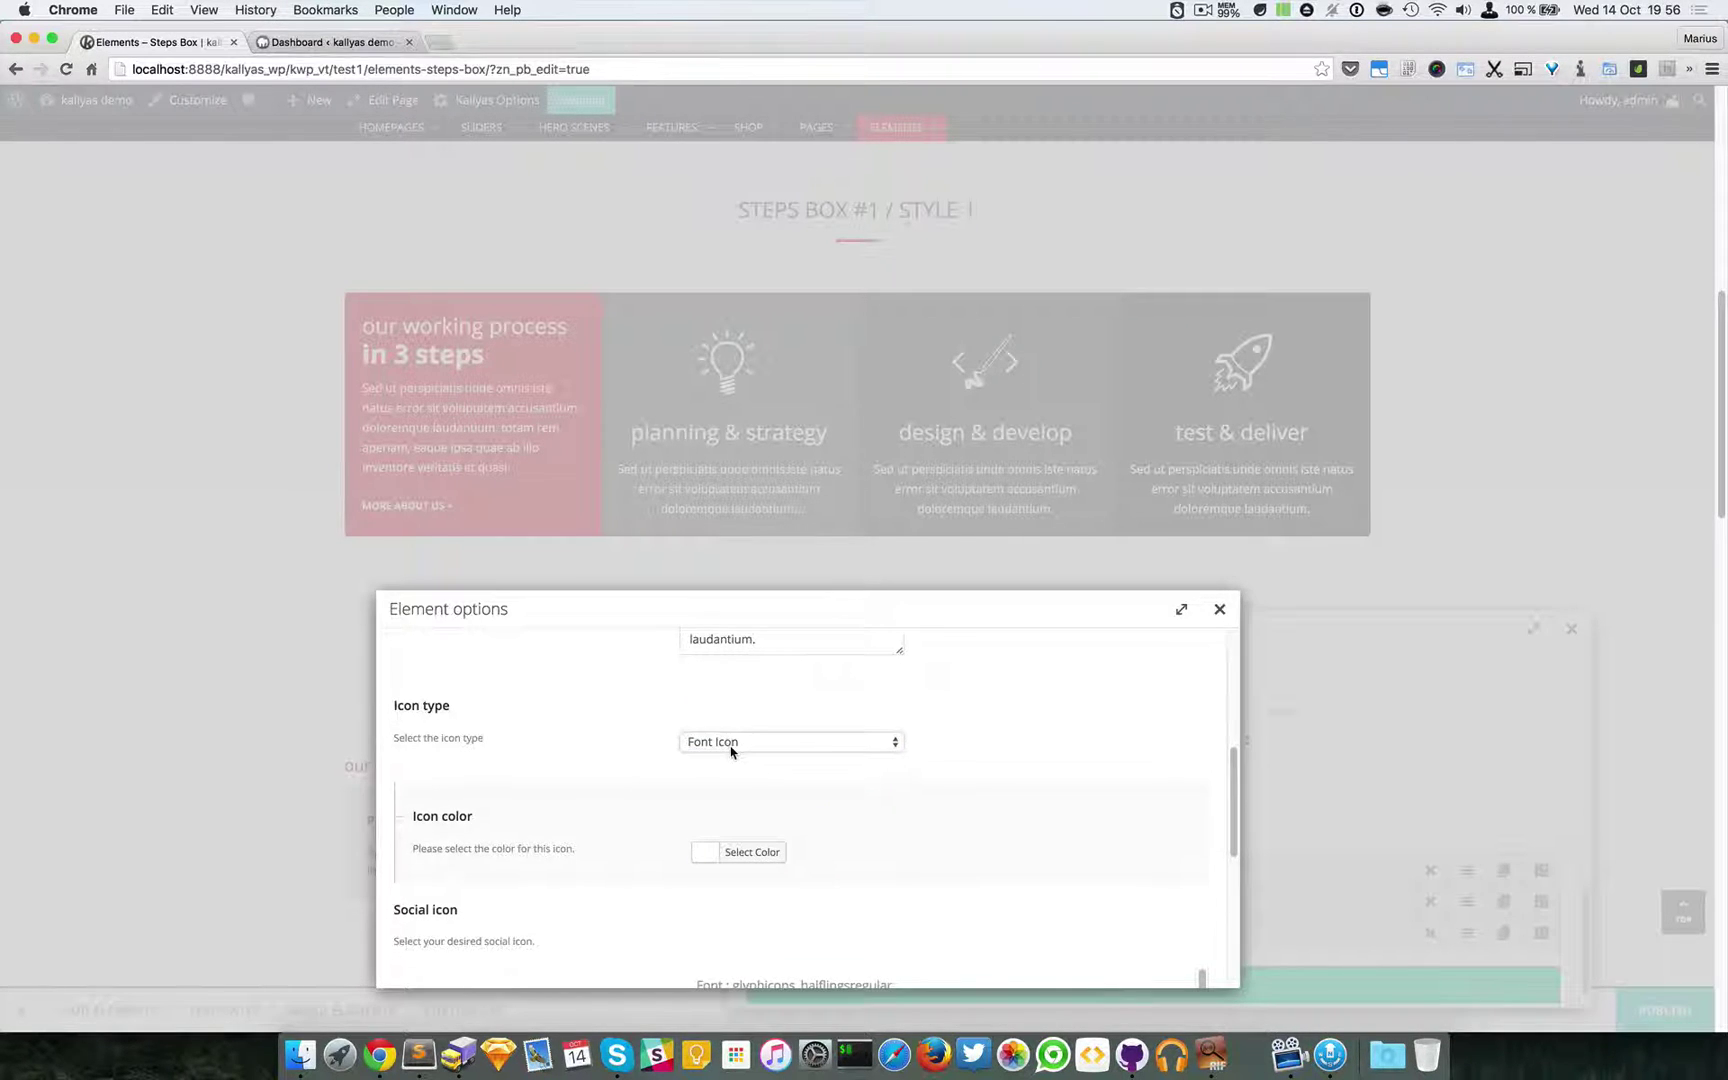
- Make the step's font icon colour green
scroll(893, 800, down, 3)
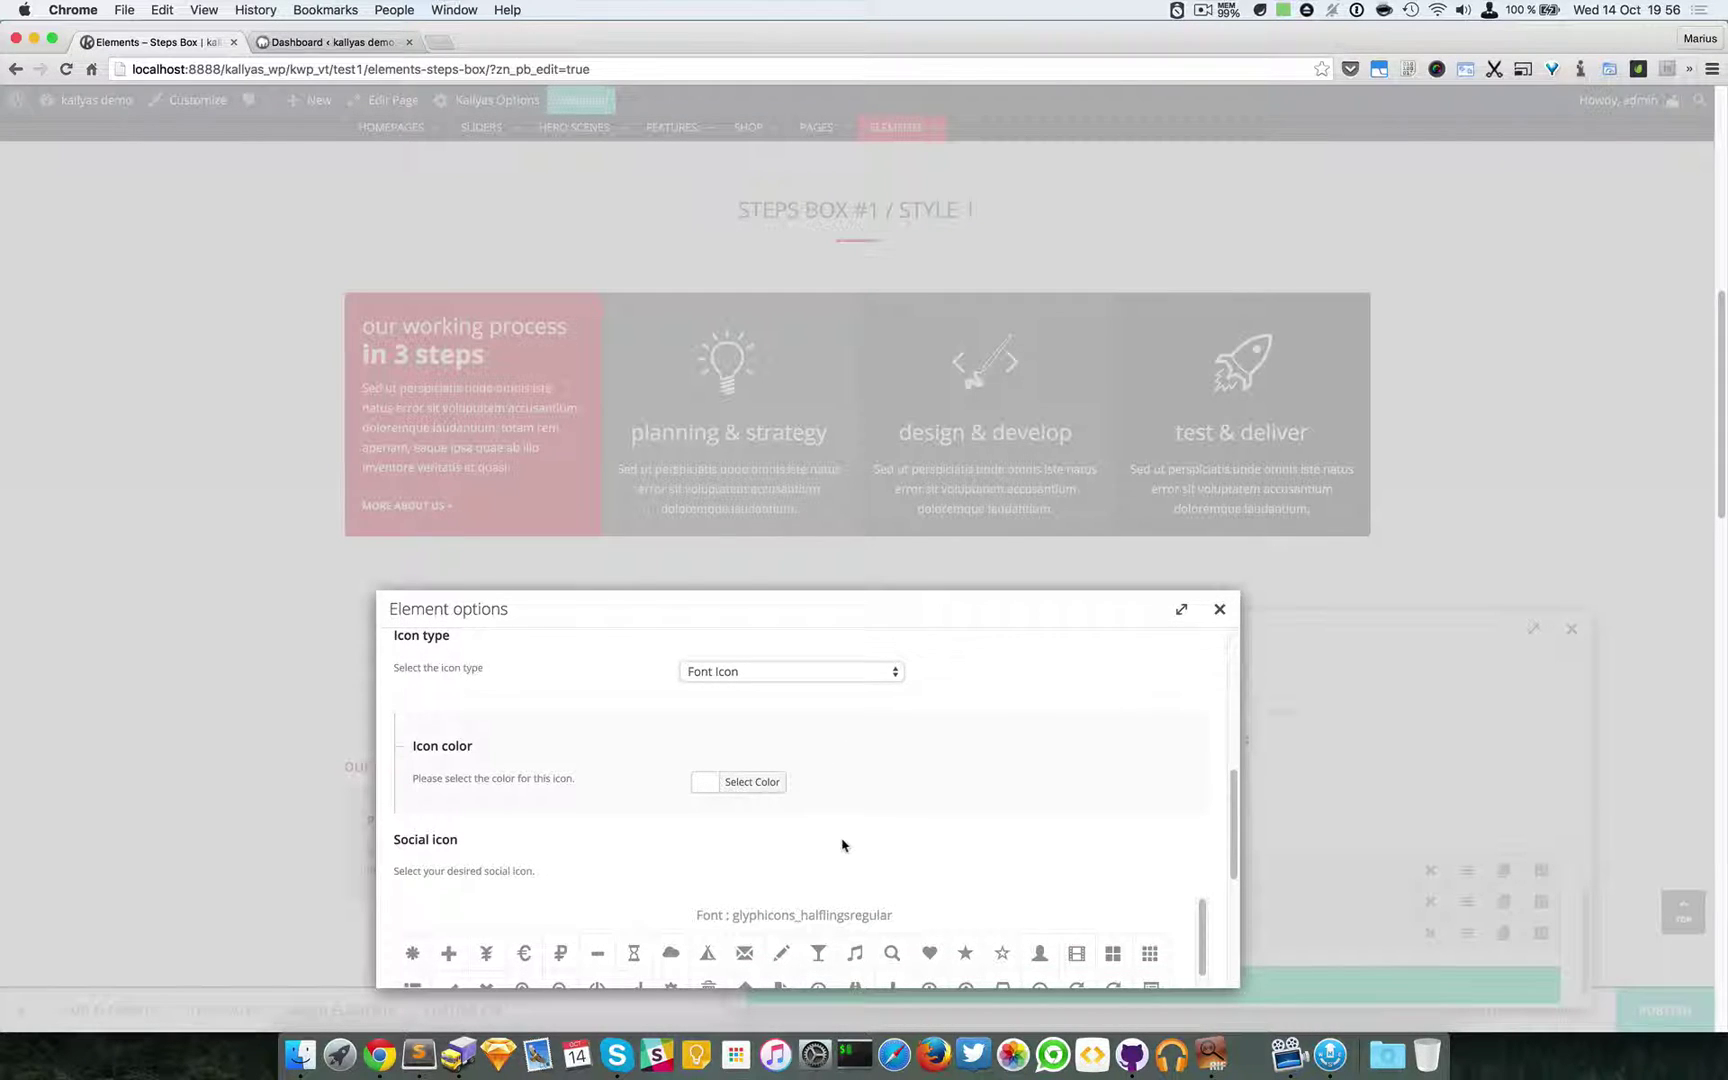
click(715, 785)
scroll(1012, 788, down, 1)
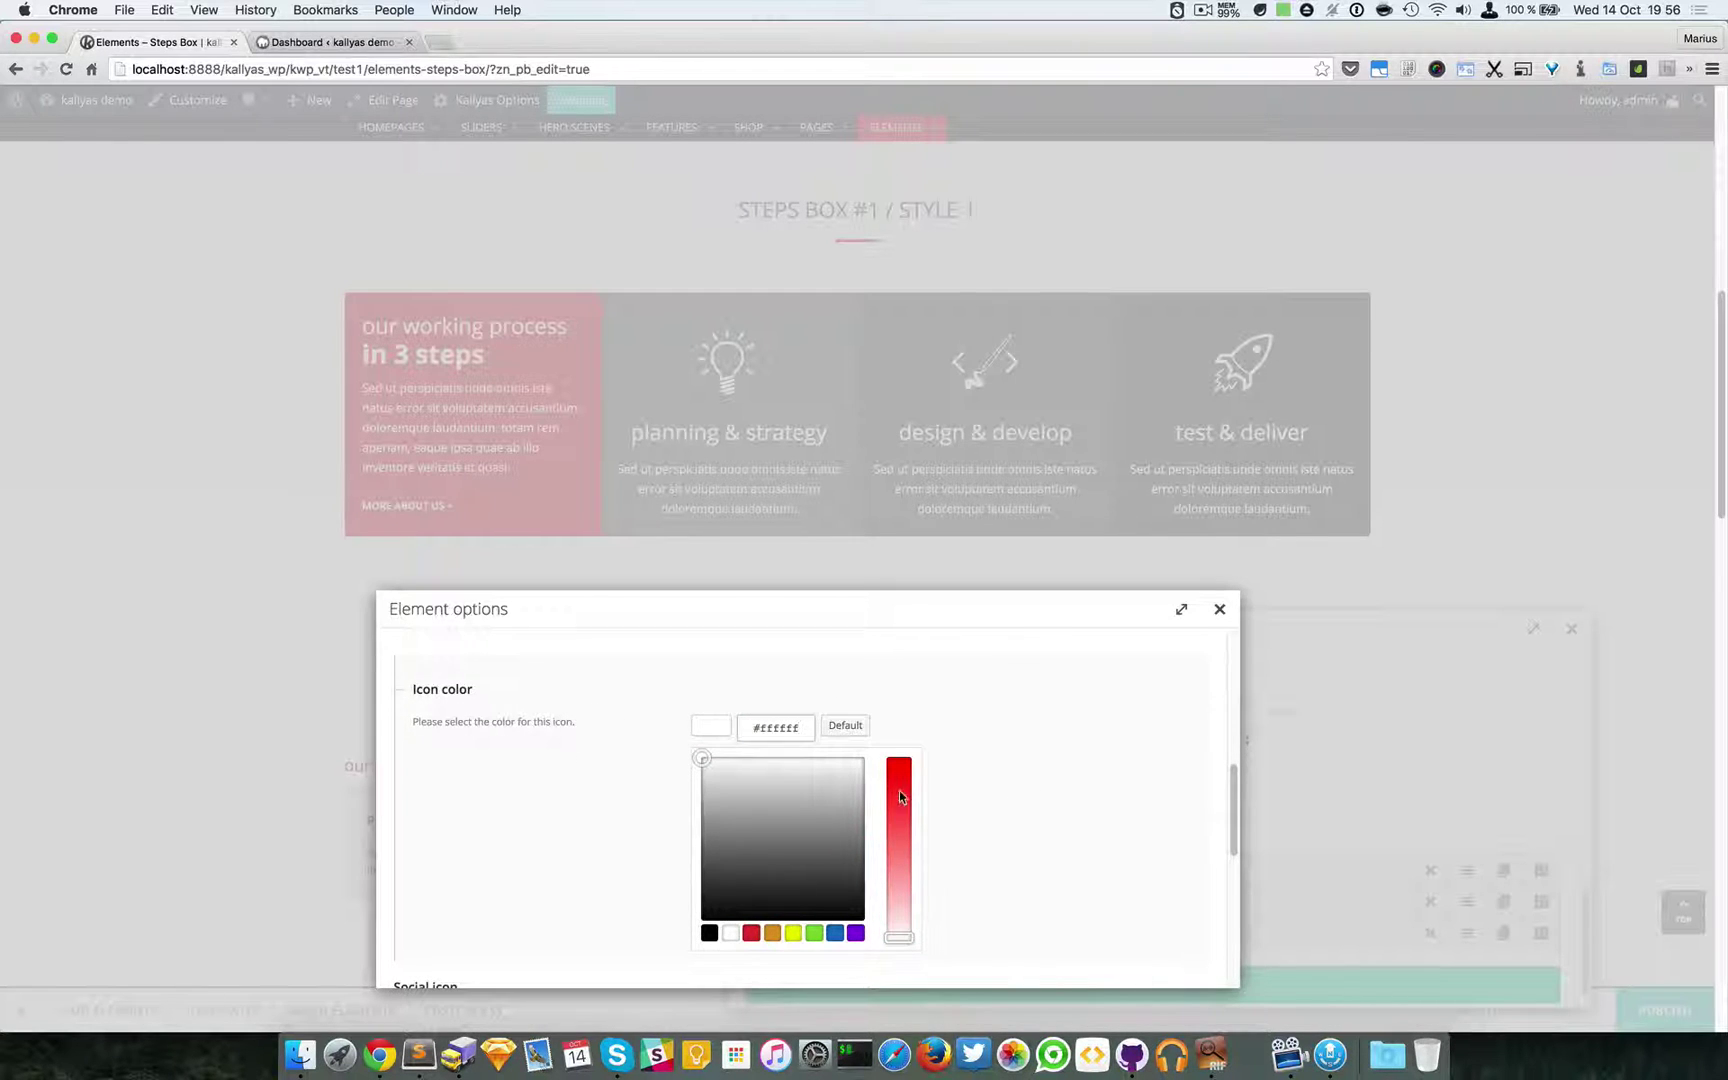
click(814, 933)
click(1107, 798)
- Pick a different icon from the Font: icomoon grid
scroll(1107, 798, down, 3)
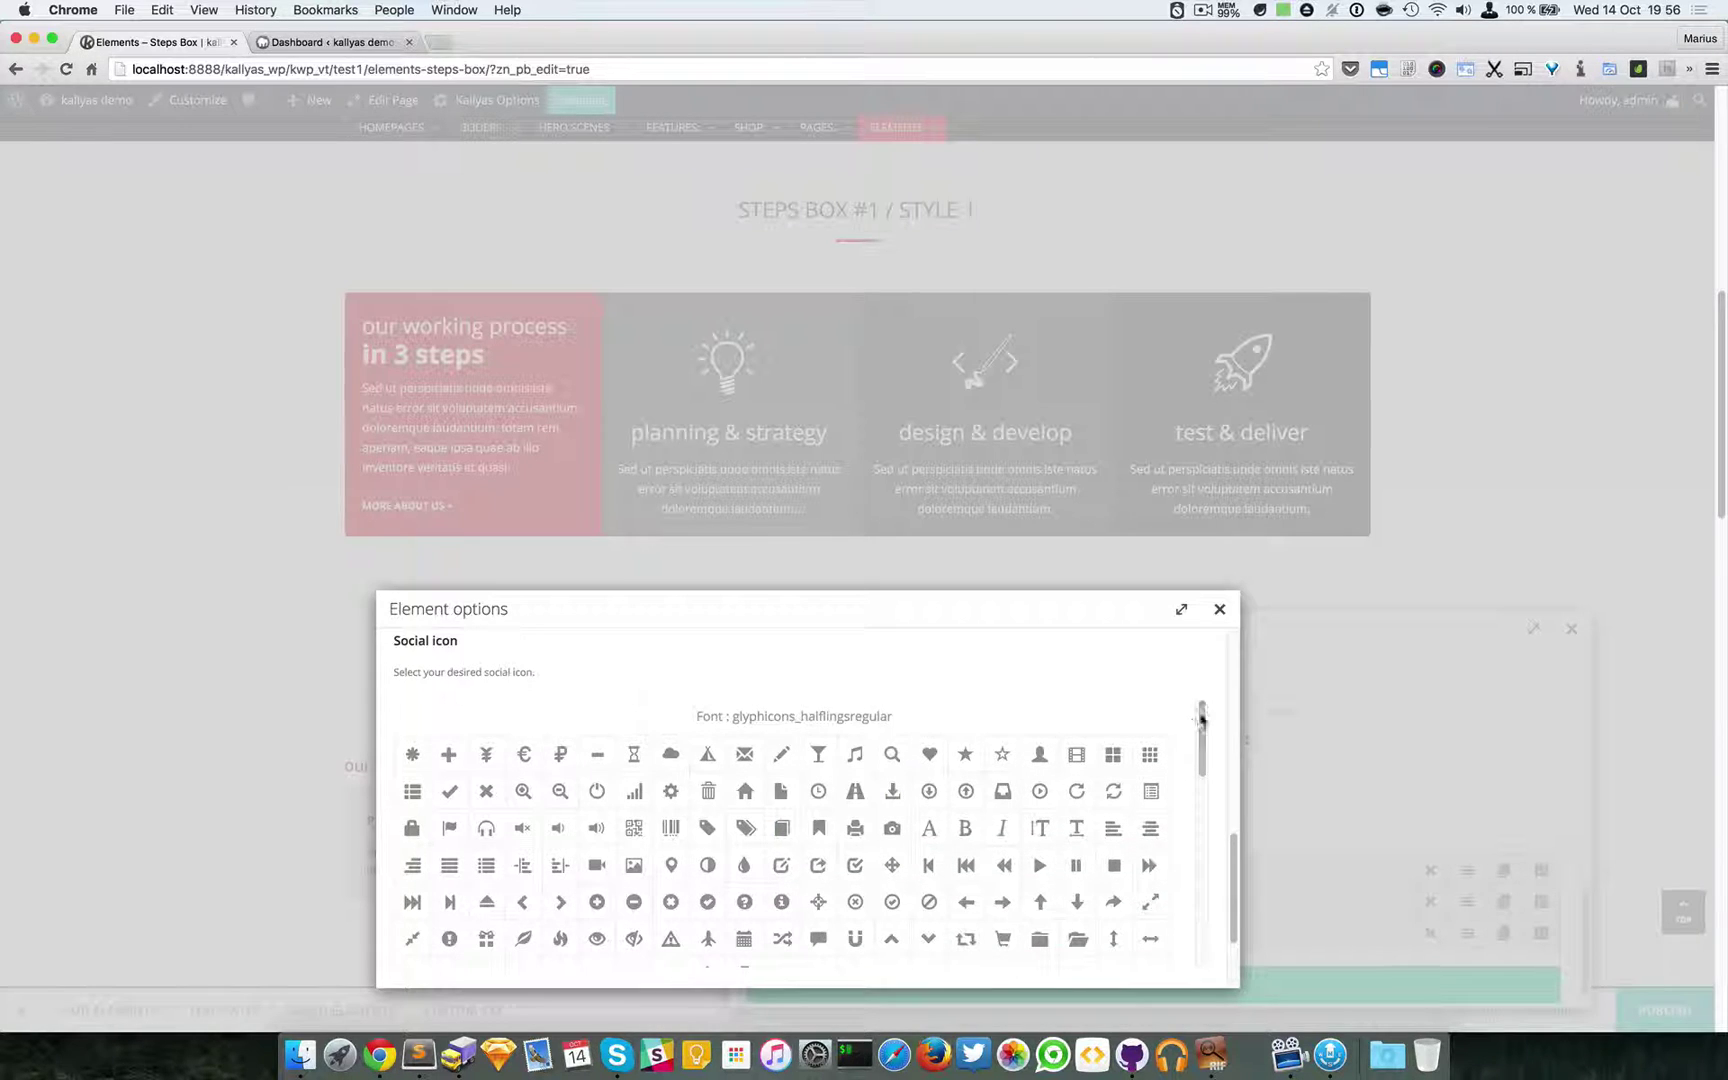
drag(1203, 706, 1227, 899)
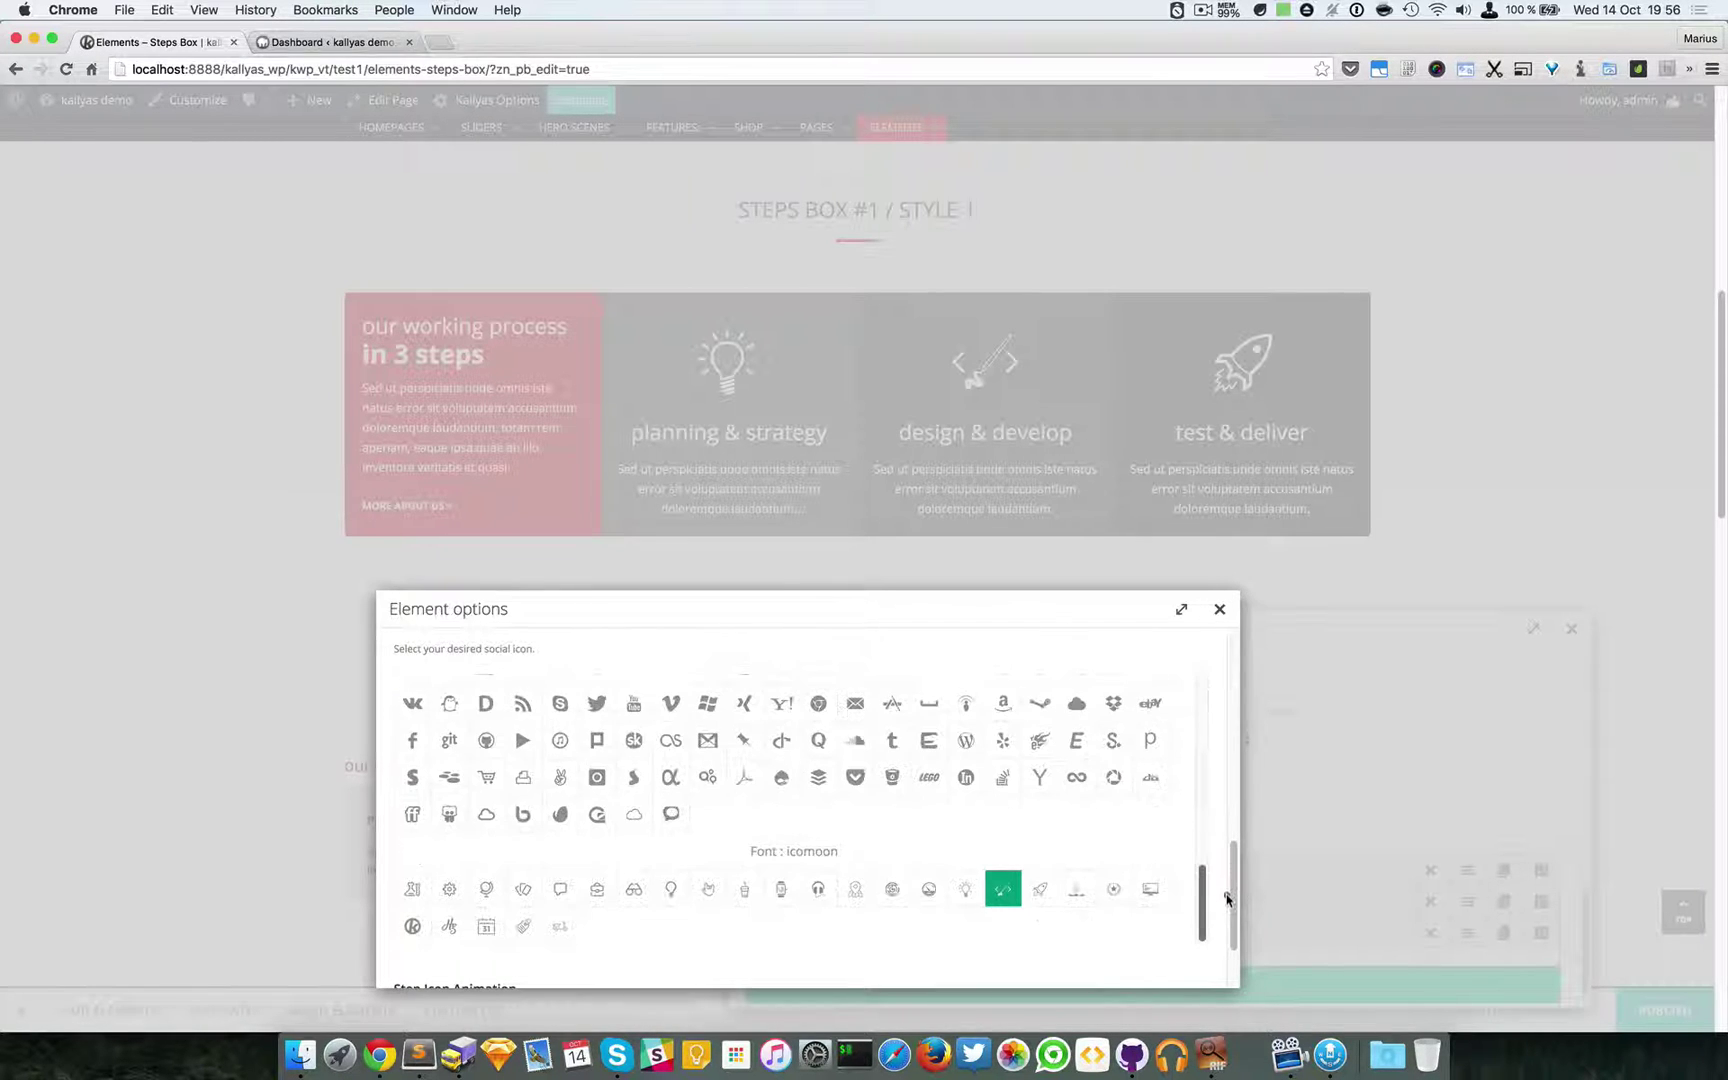
click(857, 893)
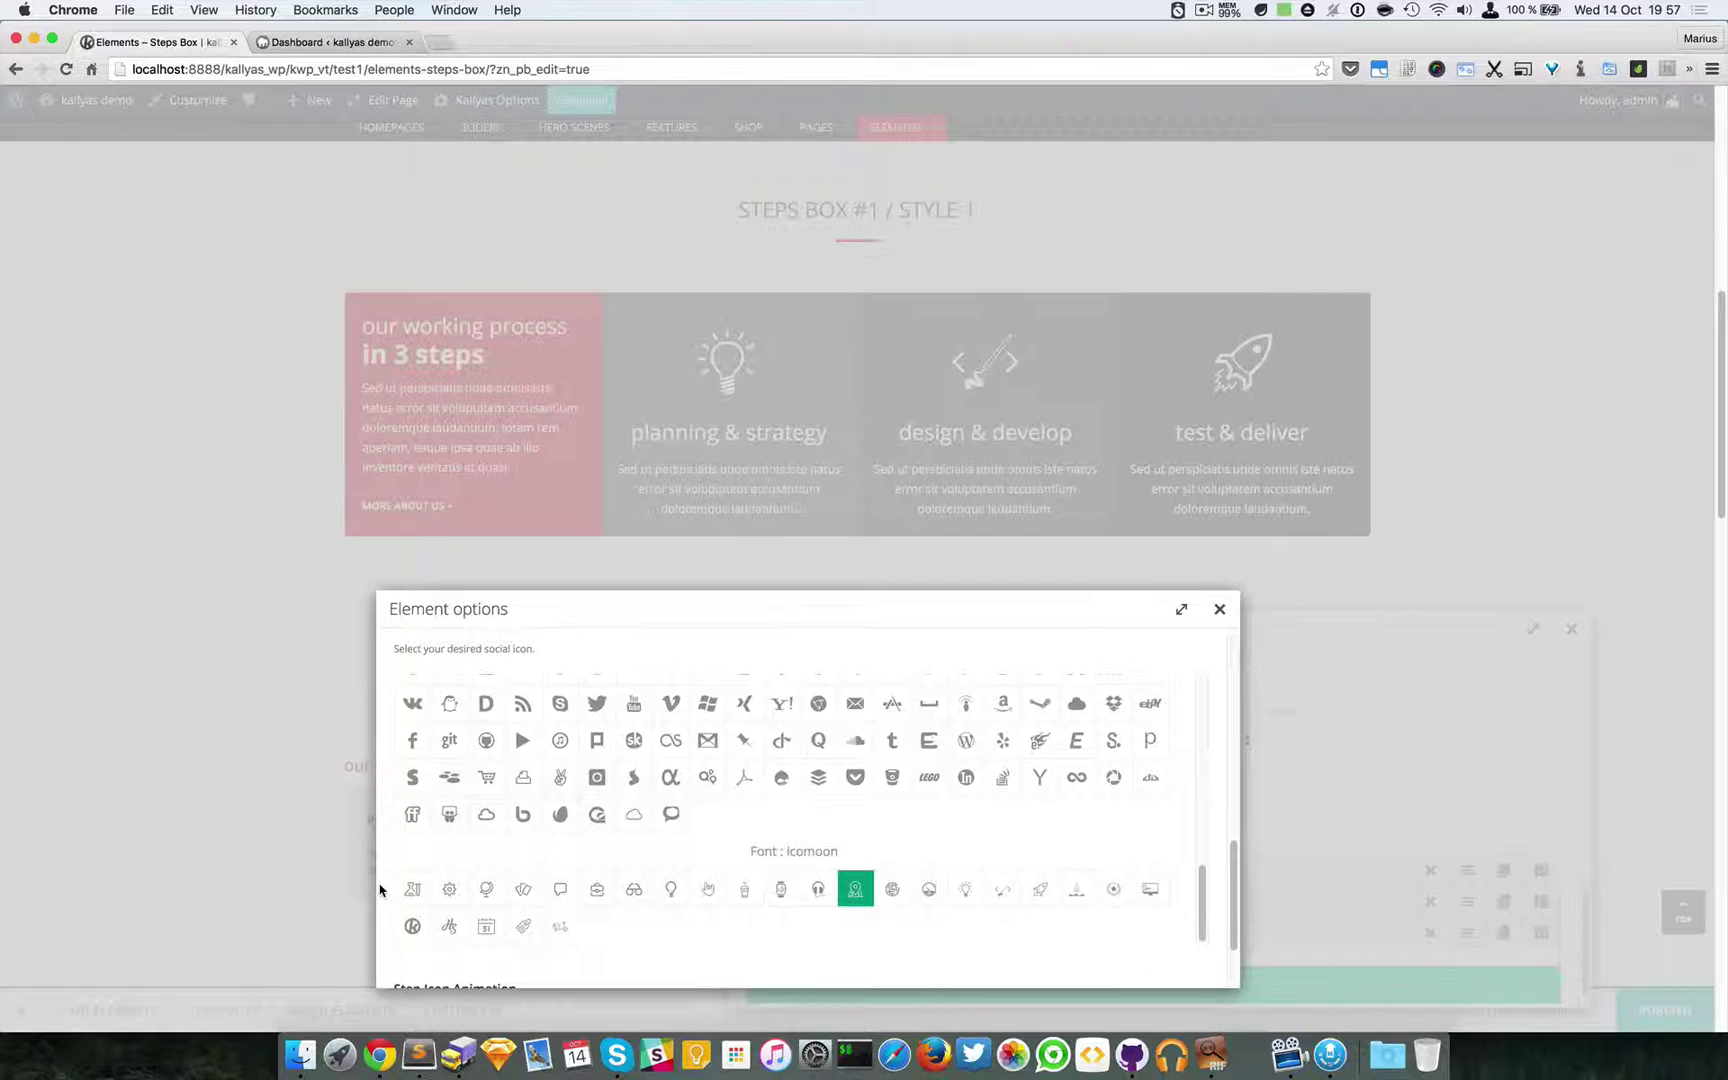
scroll(665, 905, down, 2)
scroll(810, 879, down, 2)
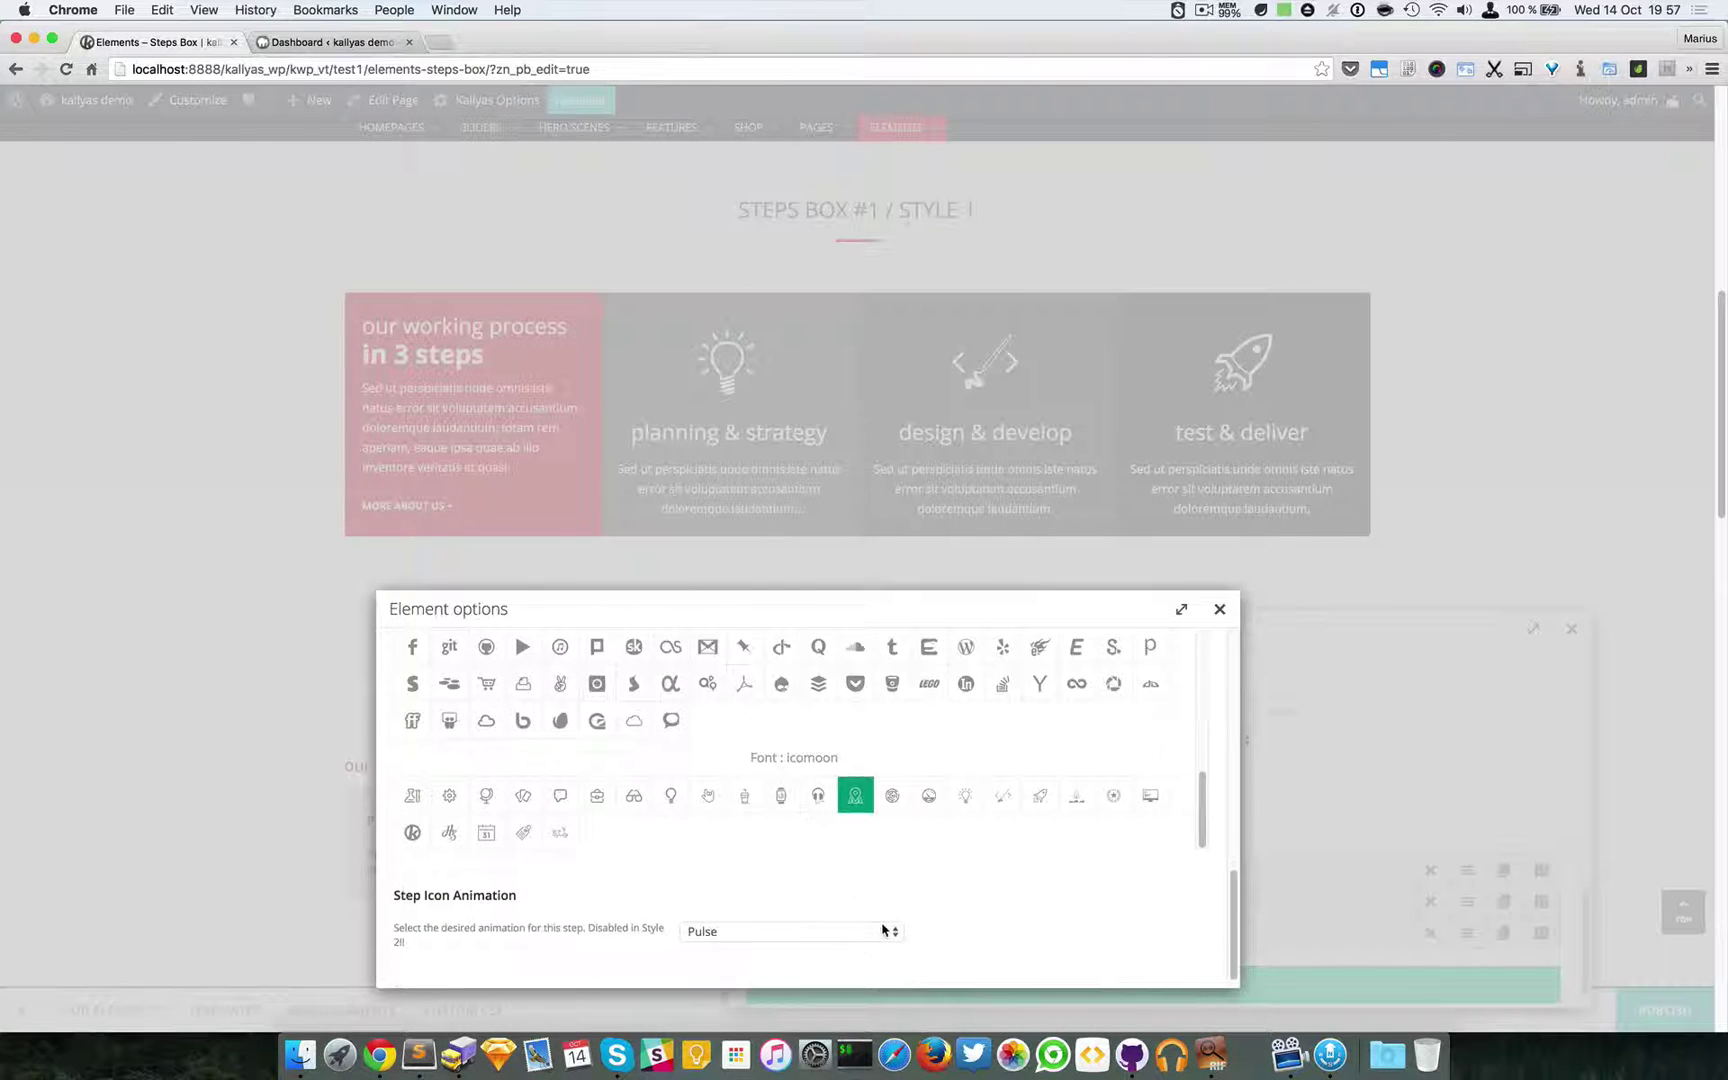
- Review the Step Icon Animation choices and keep Pulse for the design & develop step
click(836, 928)
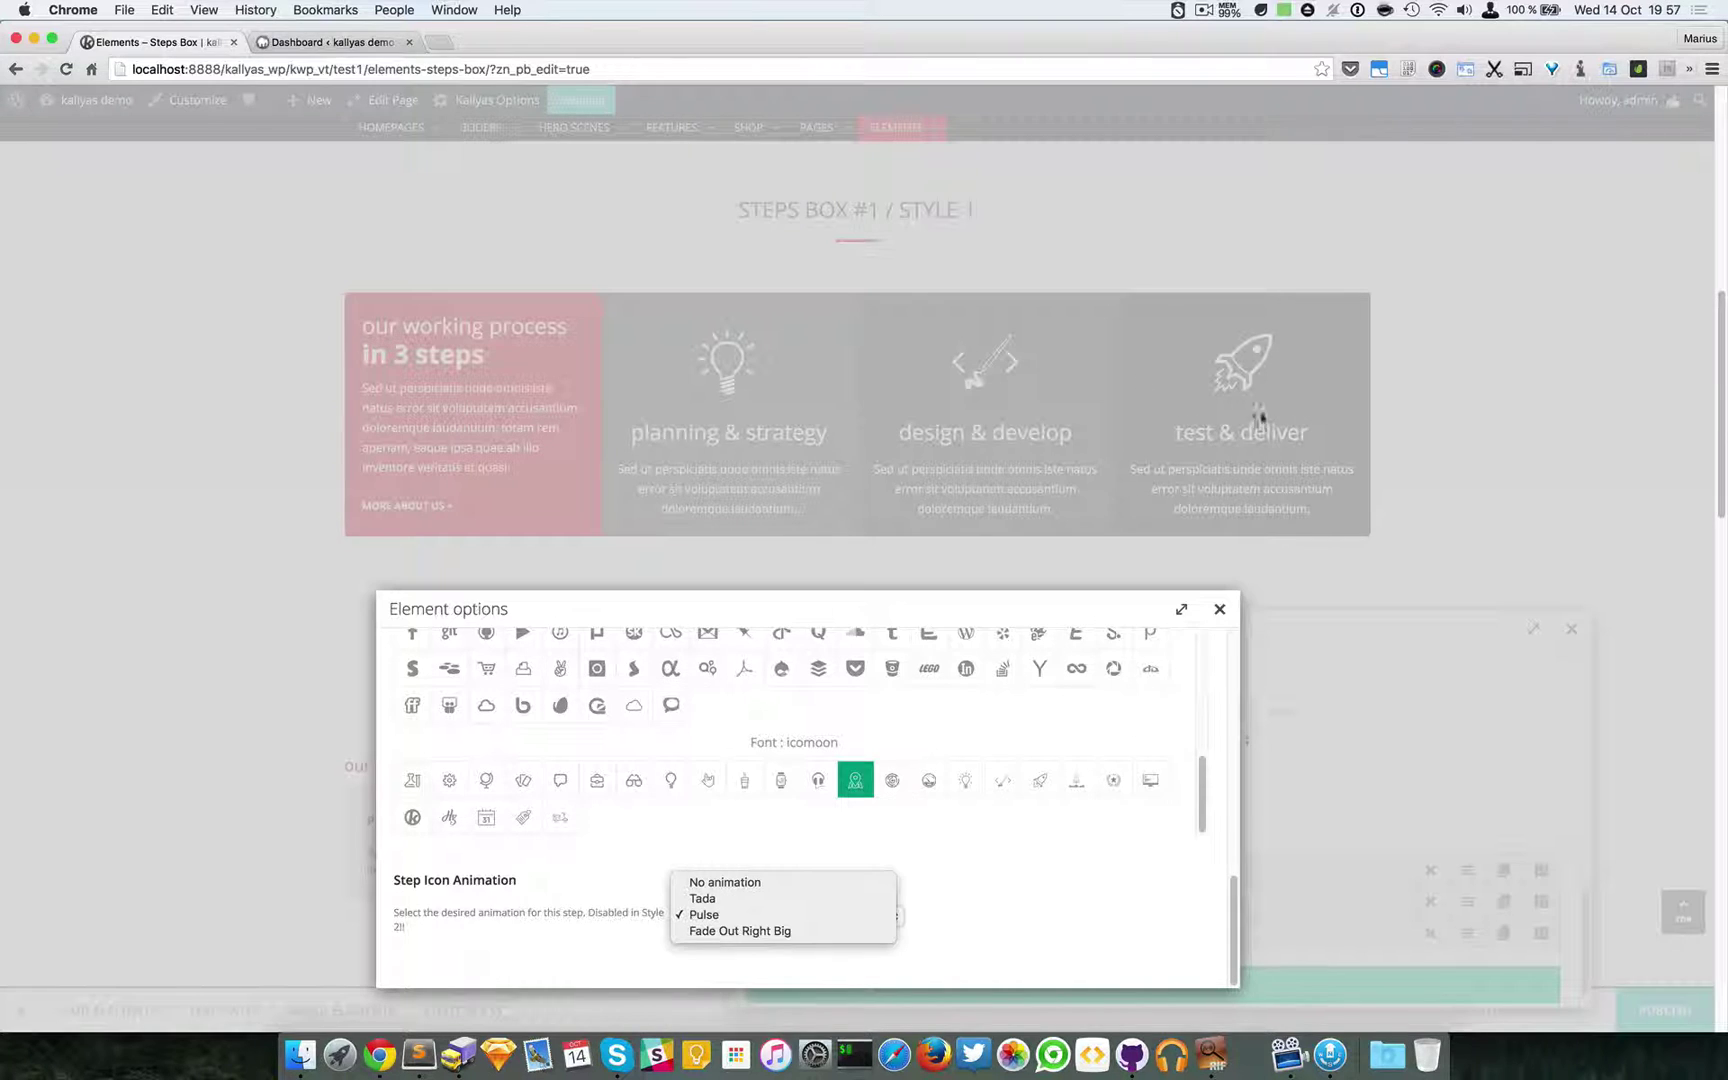
click(990, 905)
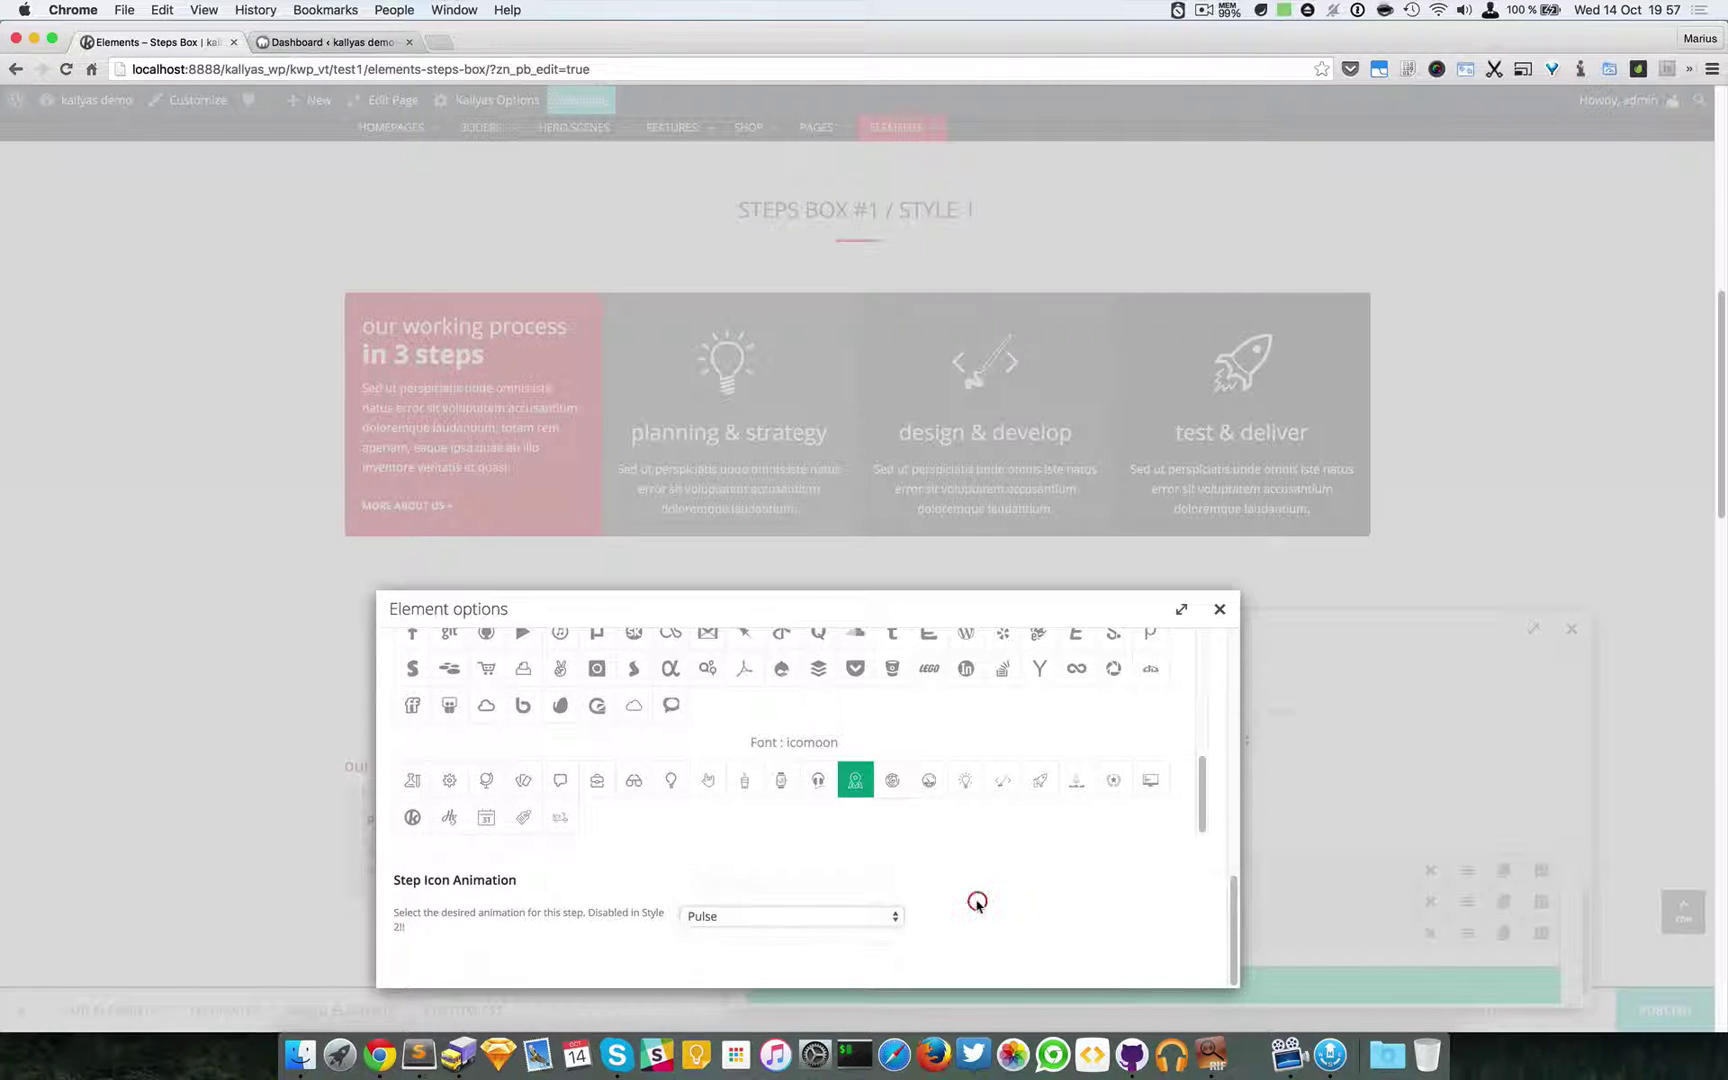
click(835, 915)
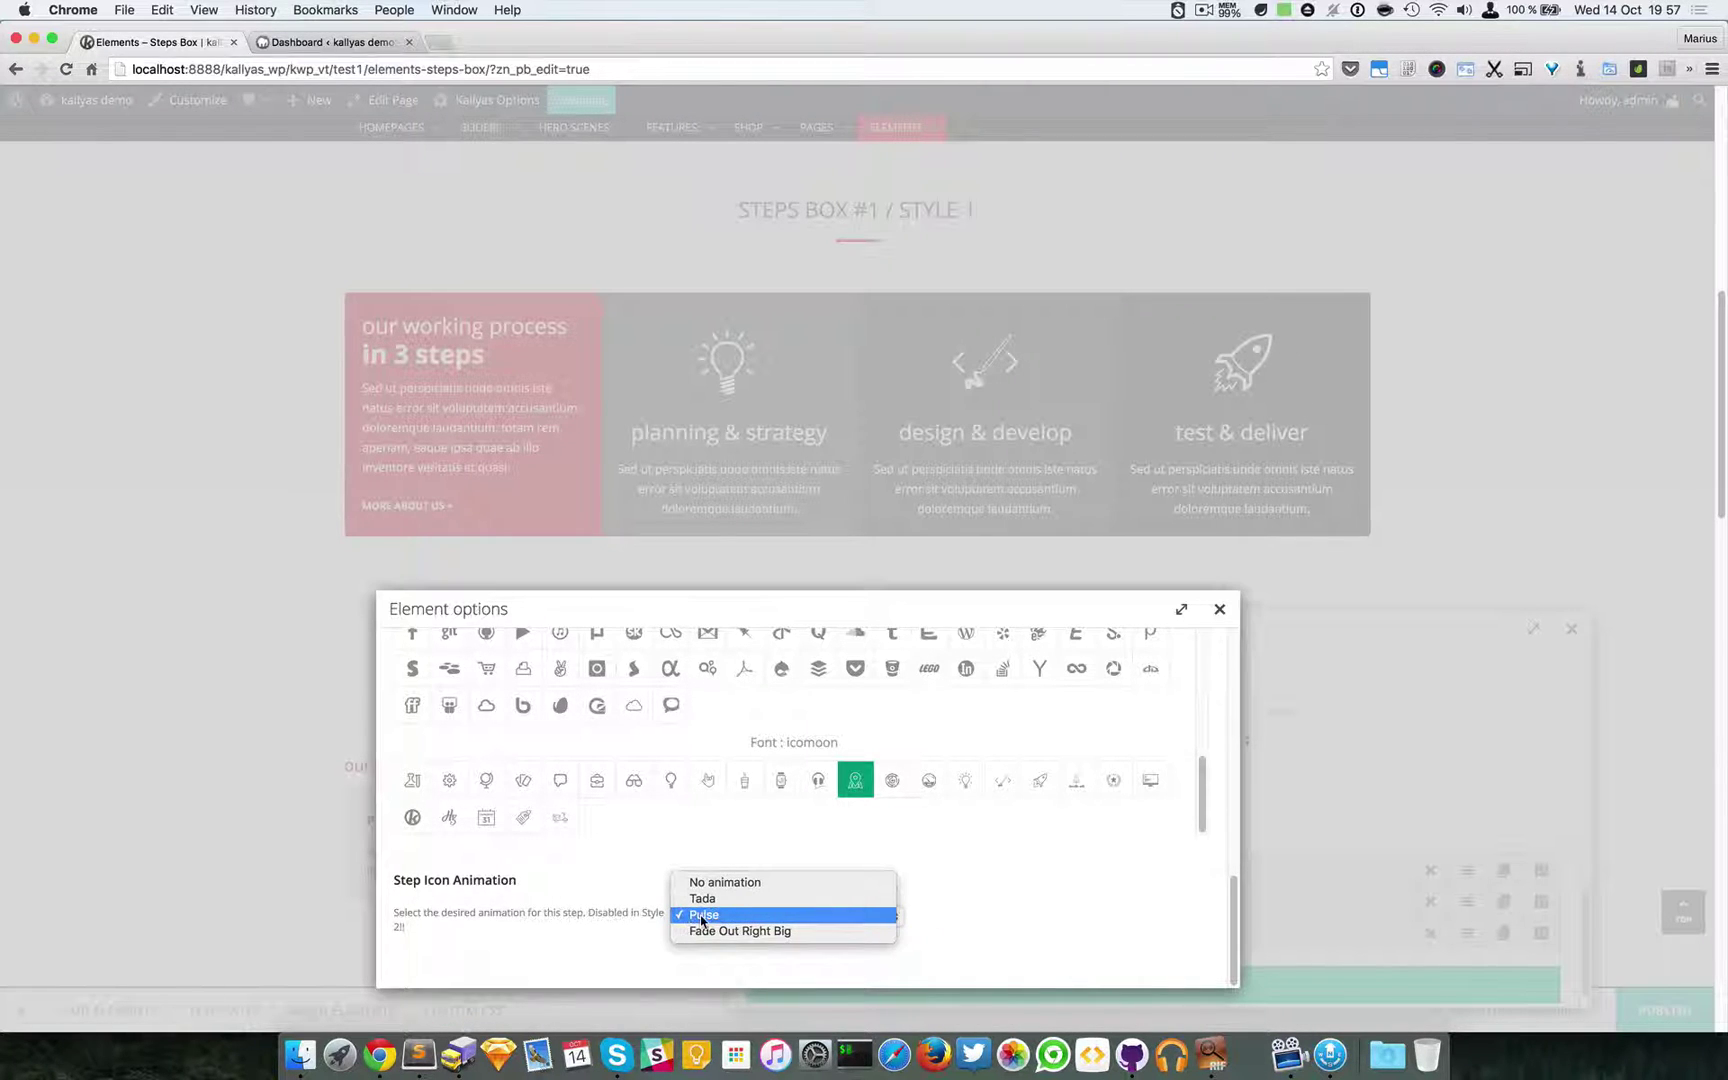
click(1059, 919)
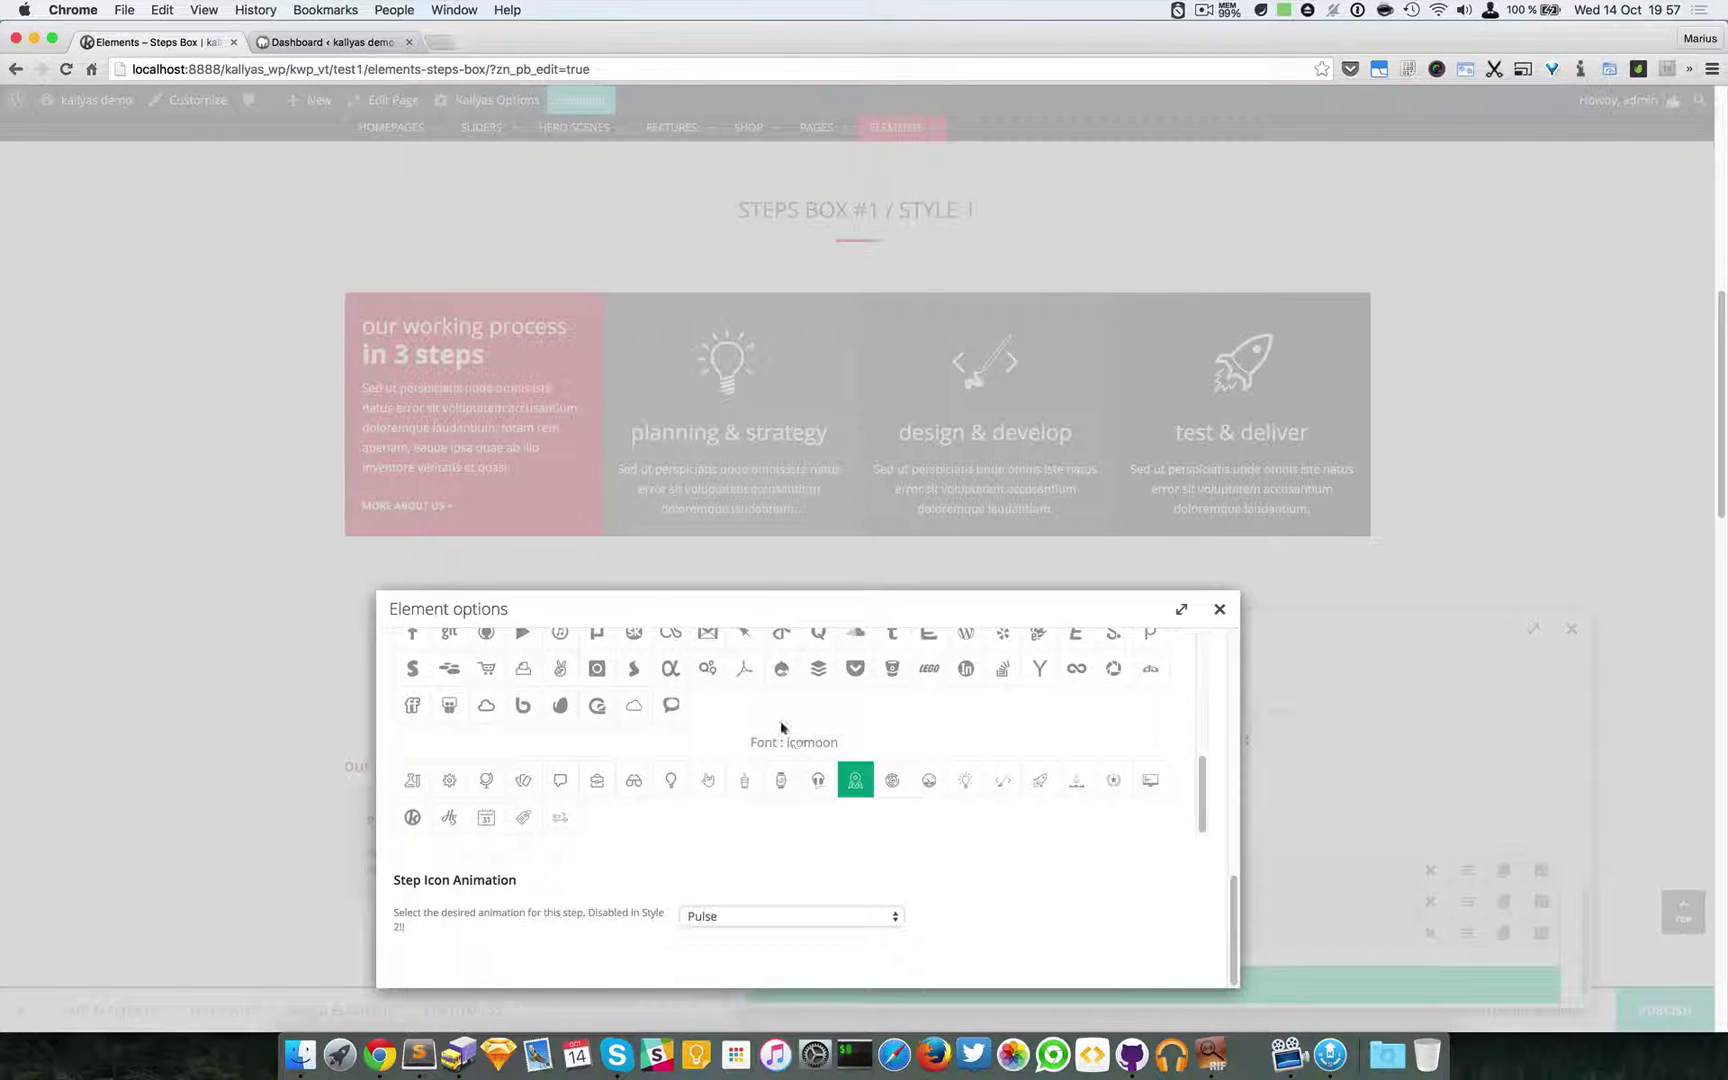
scroll(786, 738, up, 3)
scroll(786, 738, down, 3)
- Look up the uploaded icomoon icon font in Kallyas Advanced options, then return to the Steps Box editor
click(335, 44)
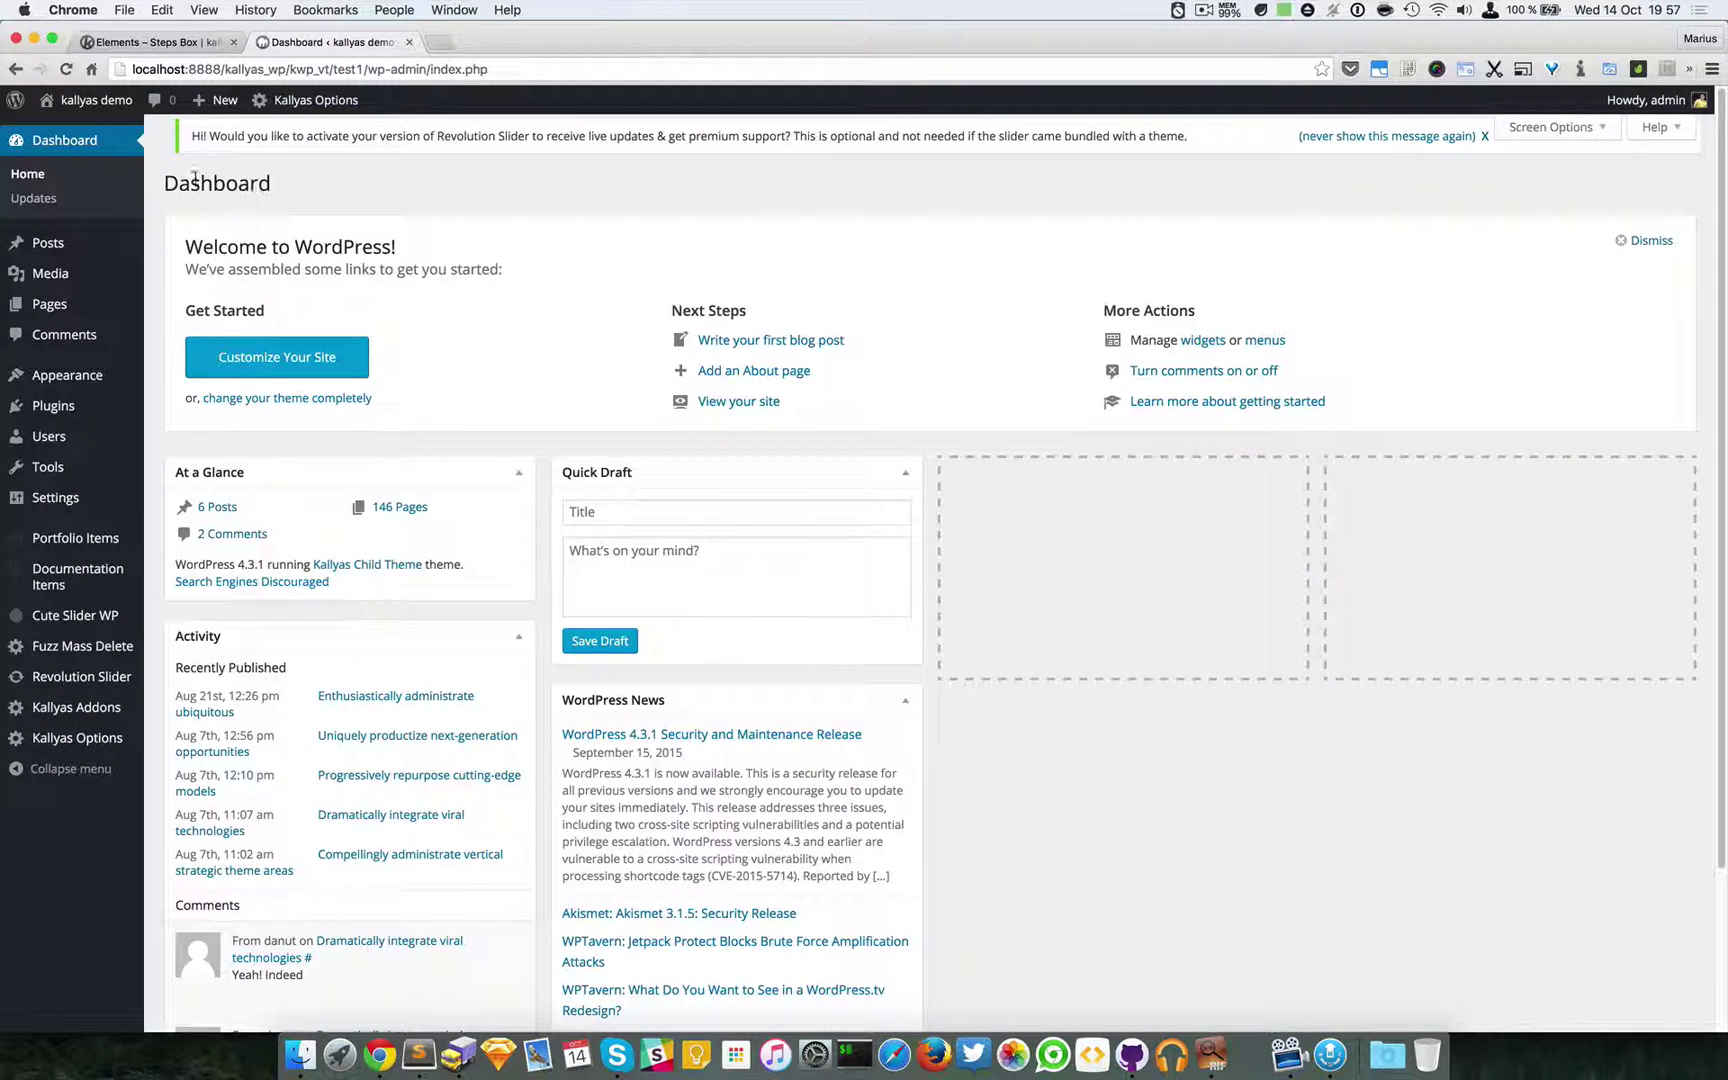
mouse_move(104, 738)
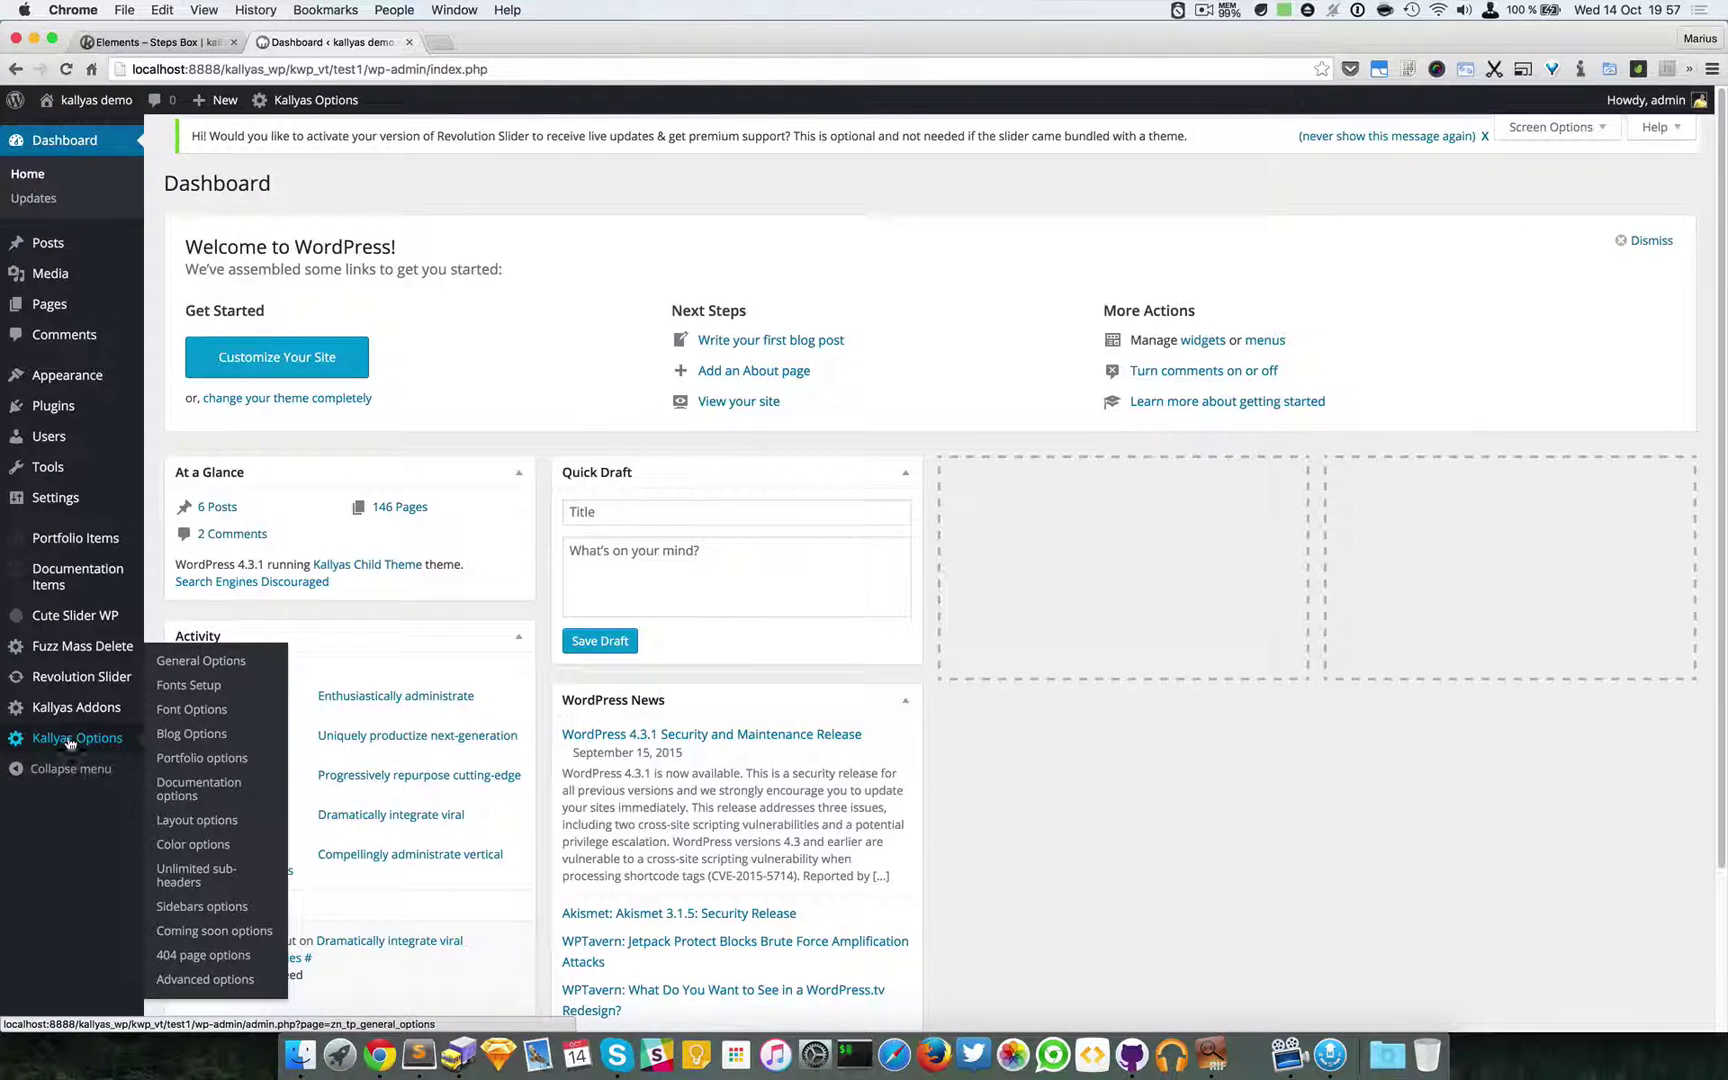
super+click(205, 980)
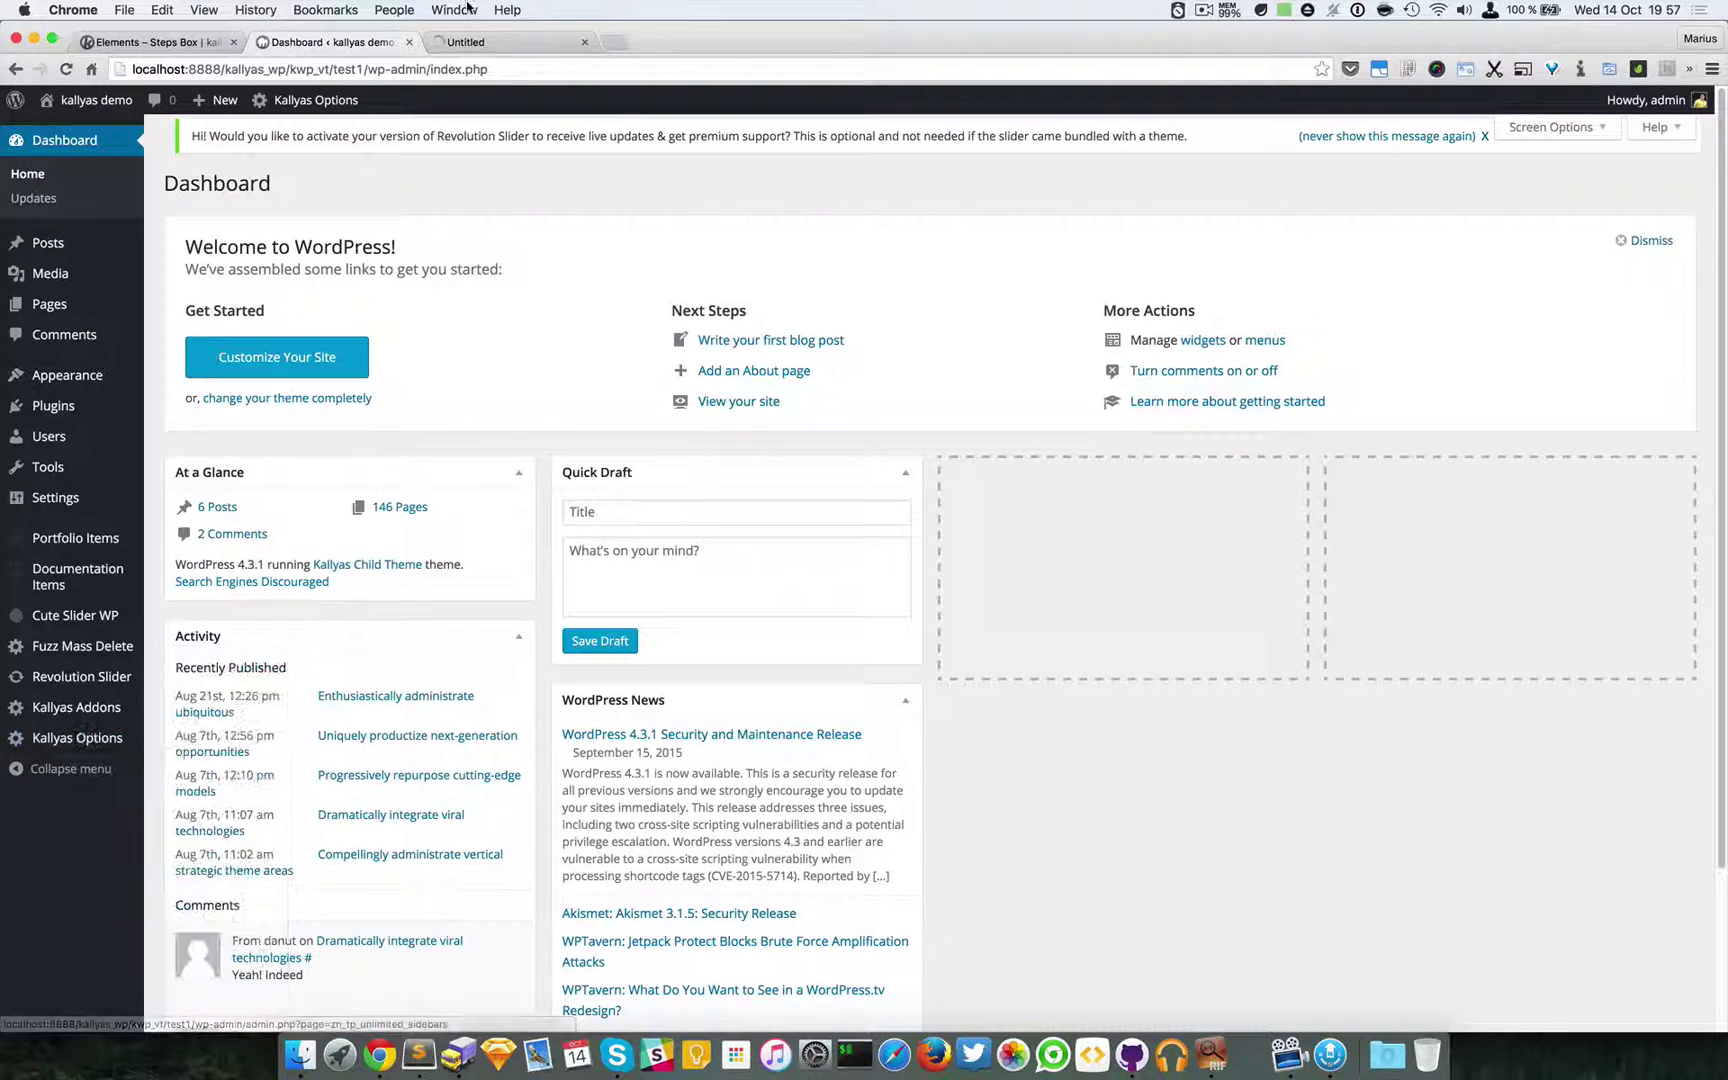
click(479, 46)
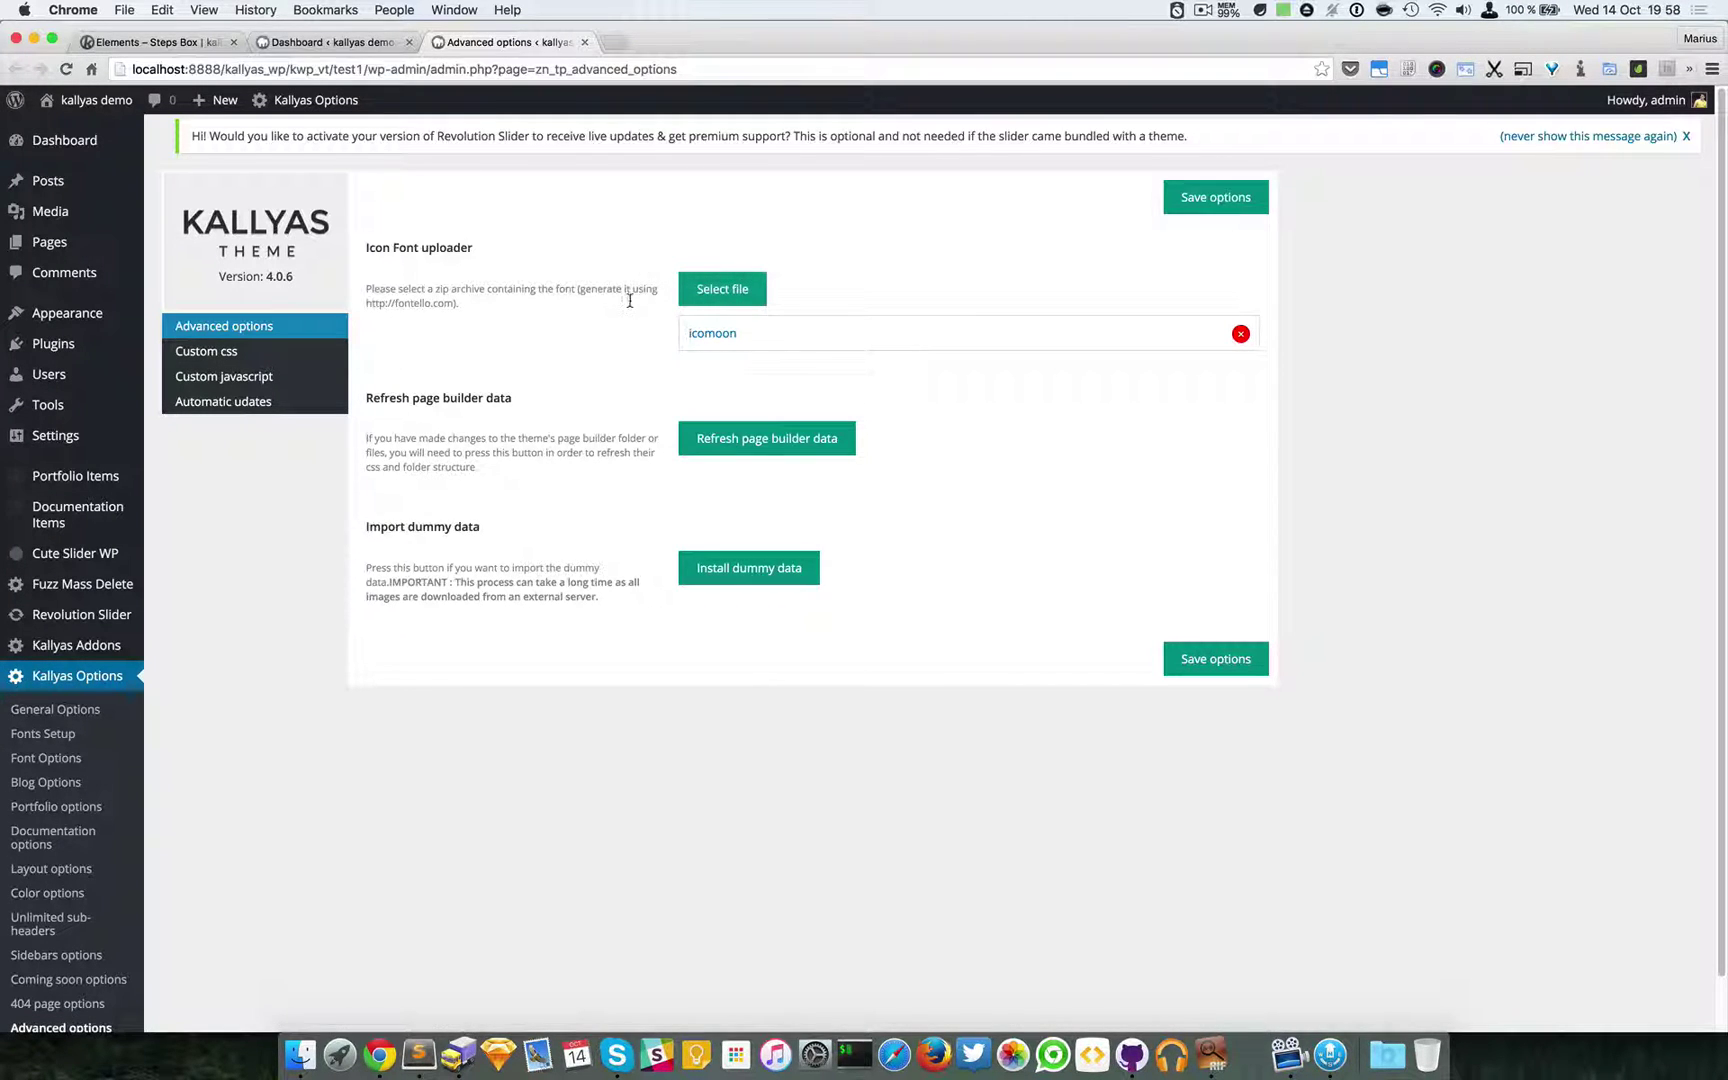
click(586, 42)
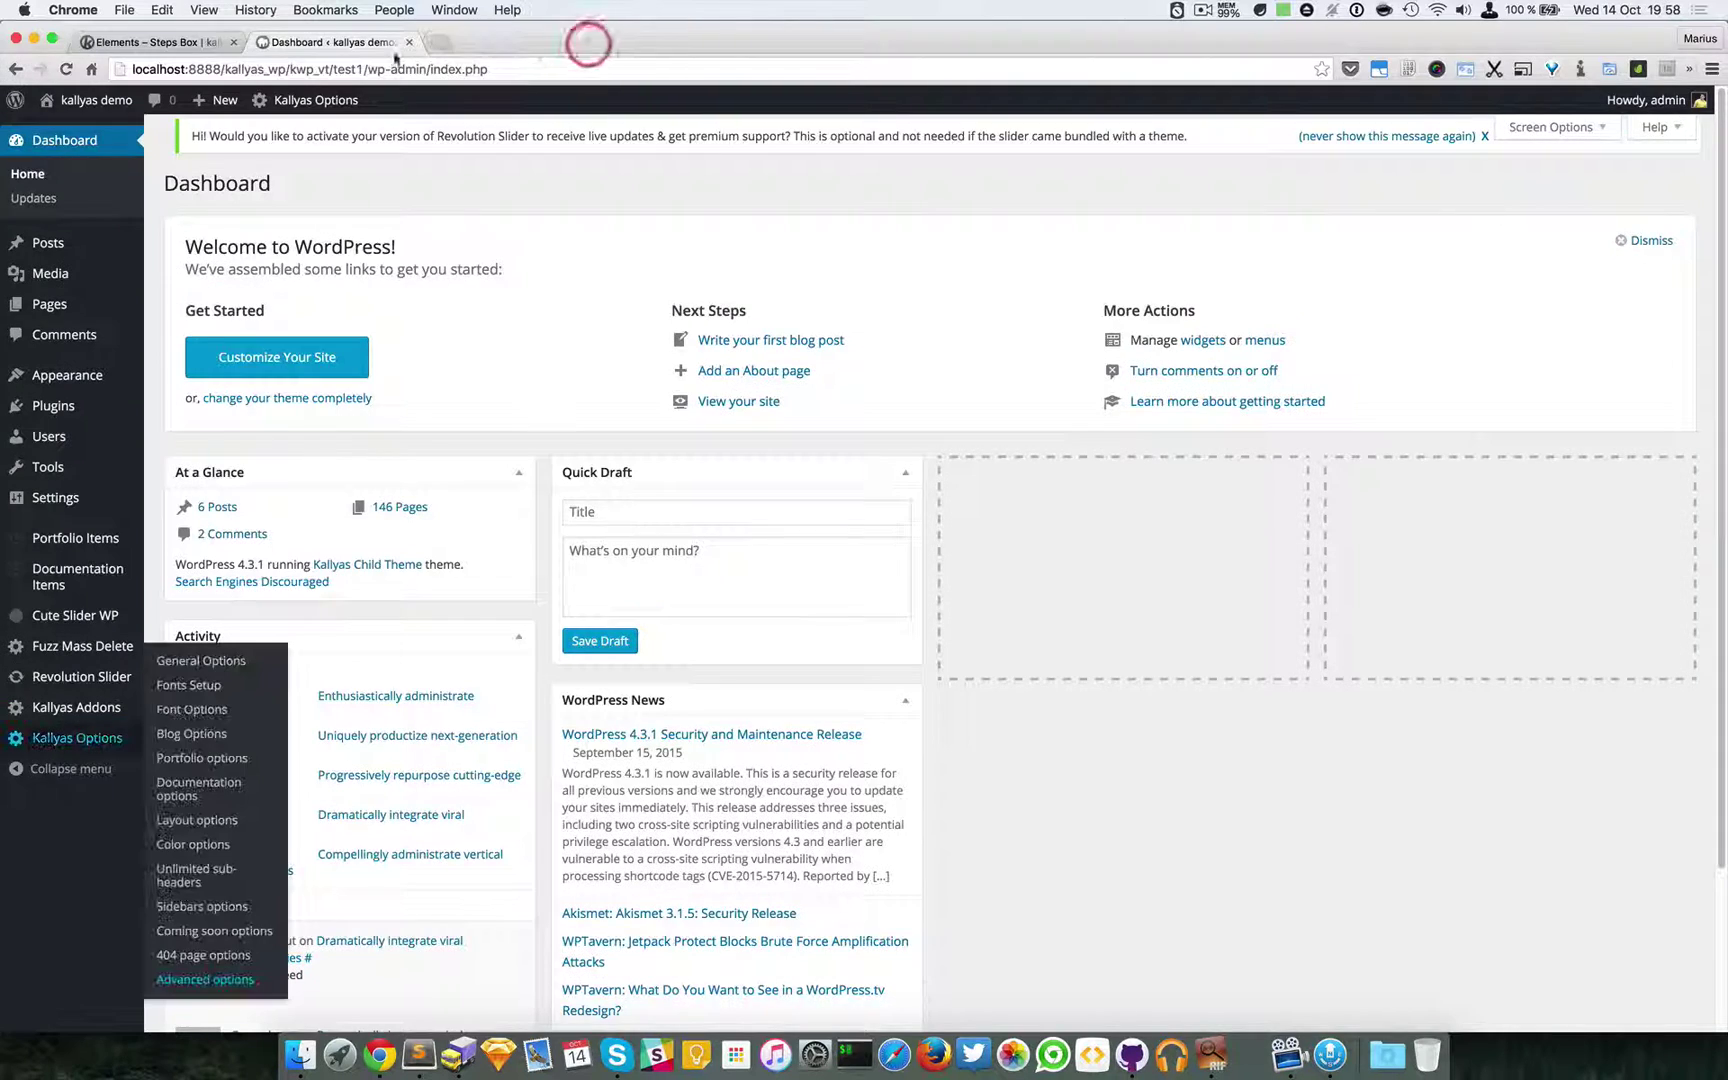
click(150, 42)
- Close the step's Element options and the Steps Box options, then scroll up to the Style 2 box
scroll(1205, 725, up, 10)
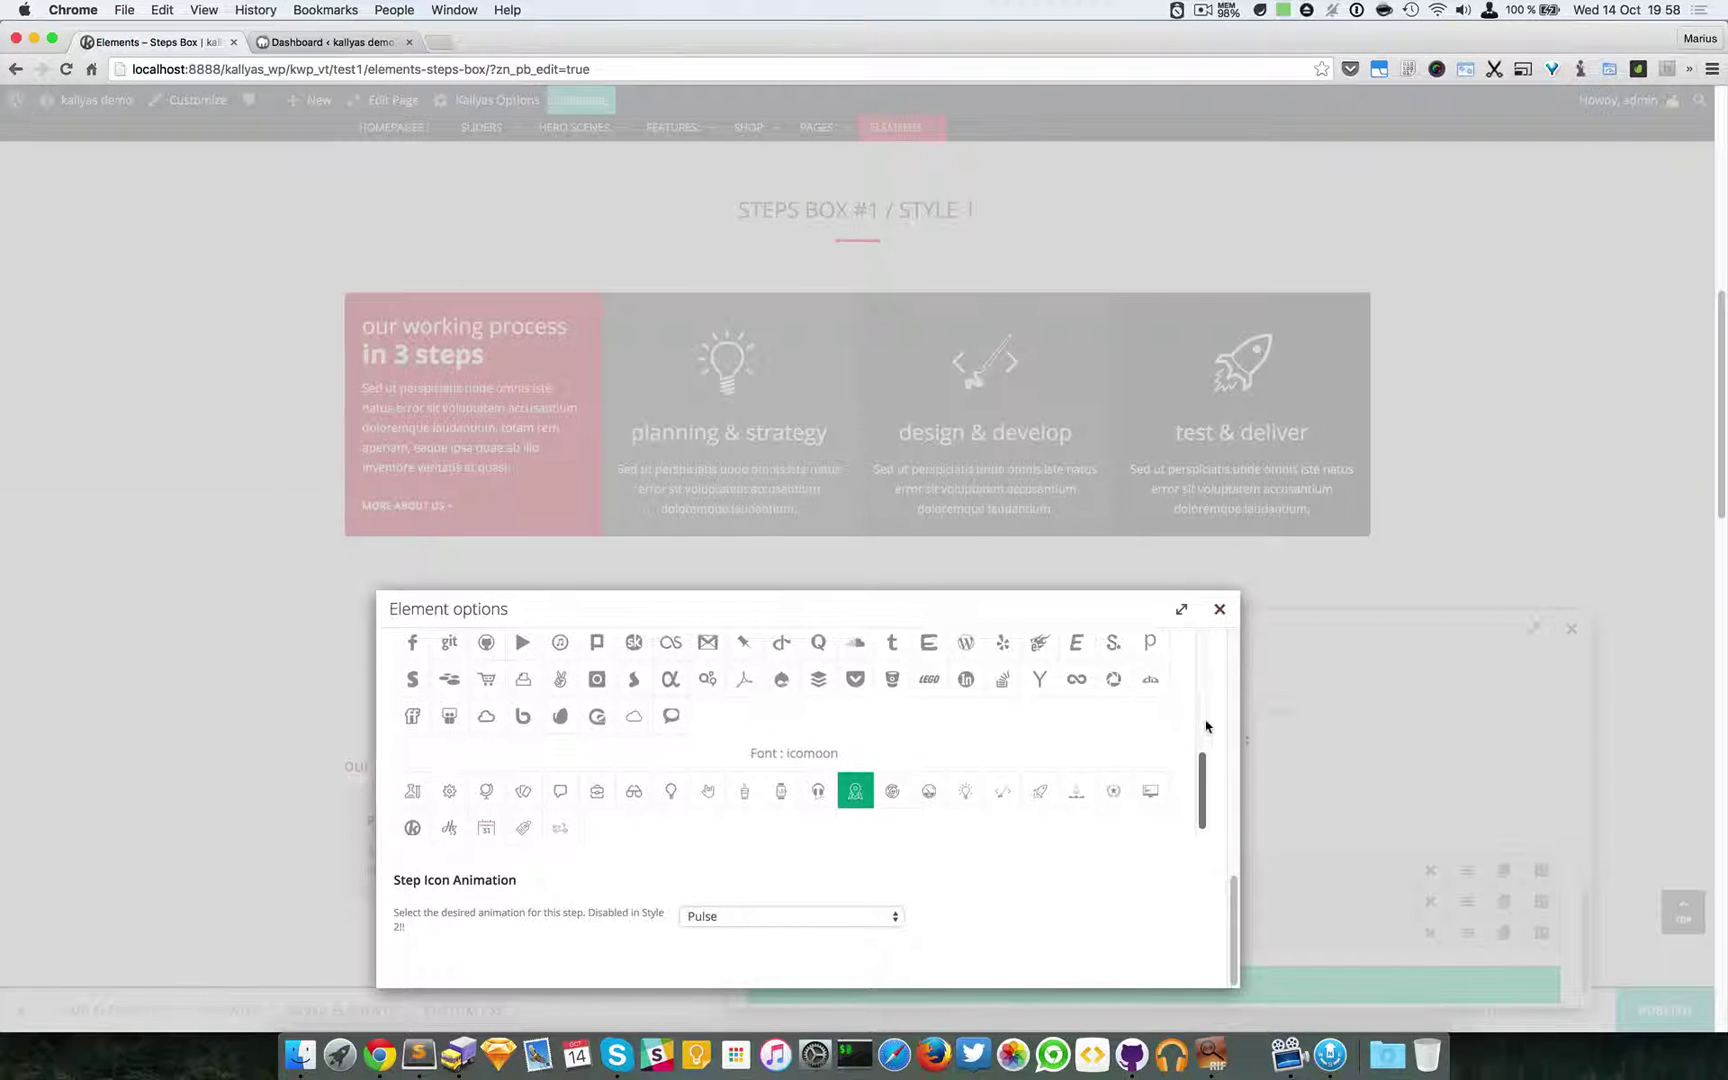
click(1219, 609)
click(1571, 630)
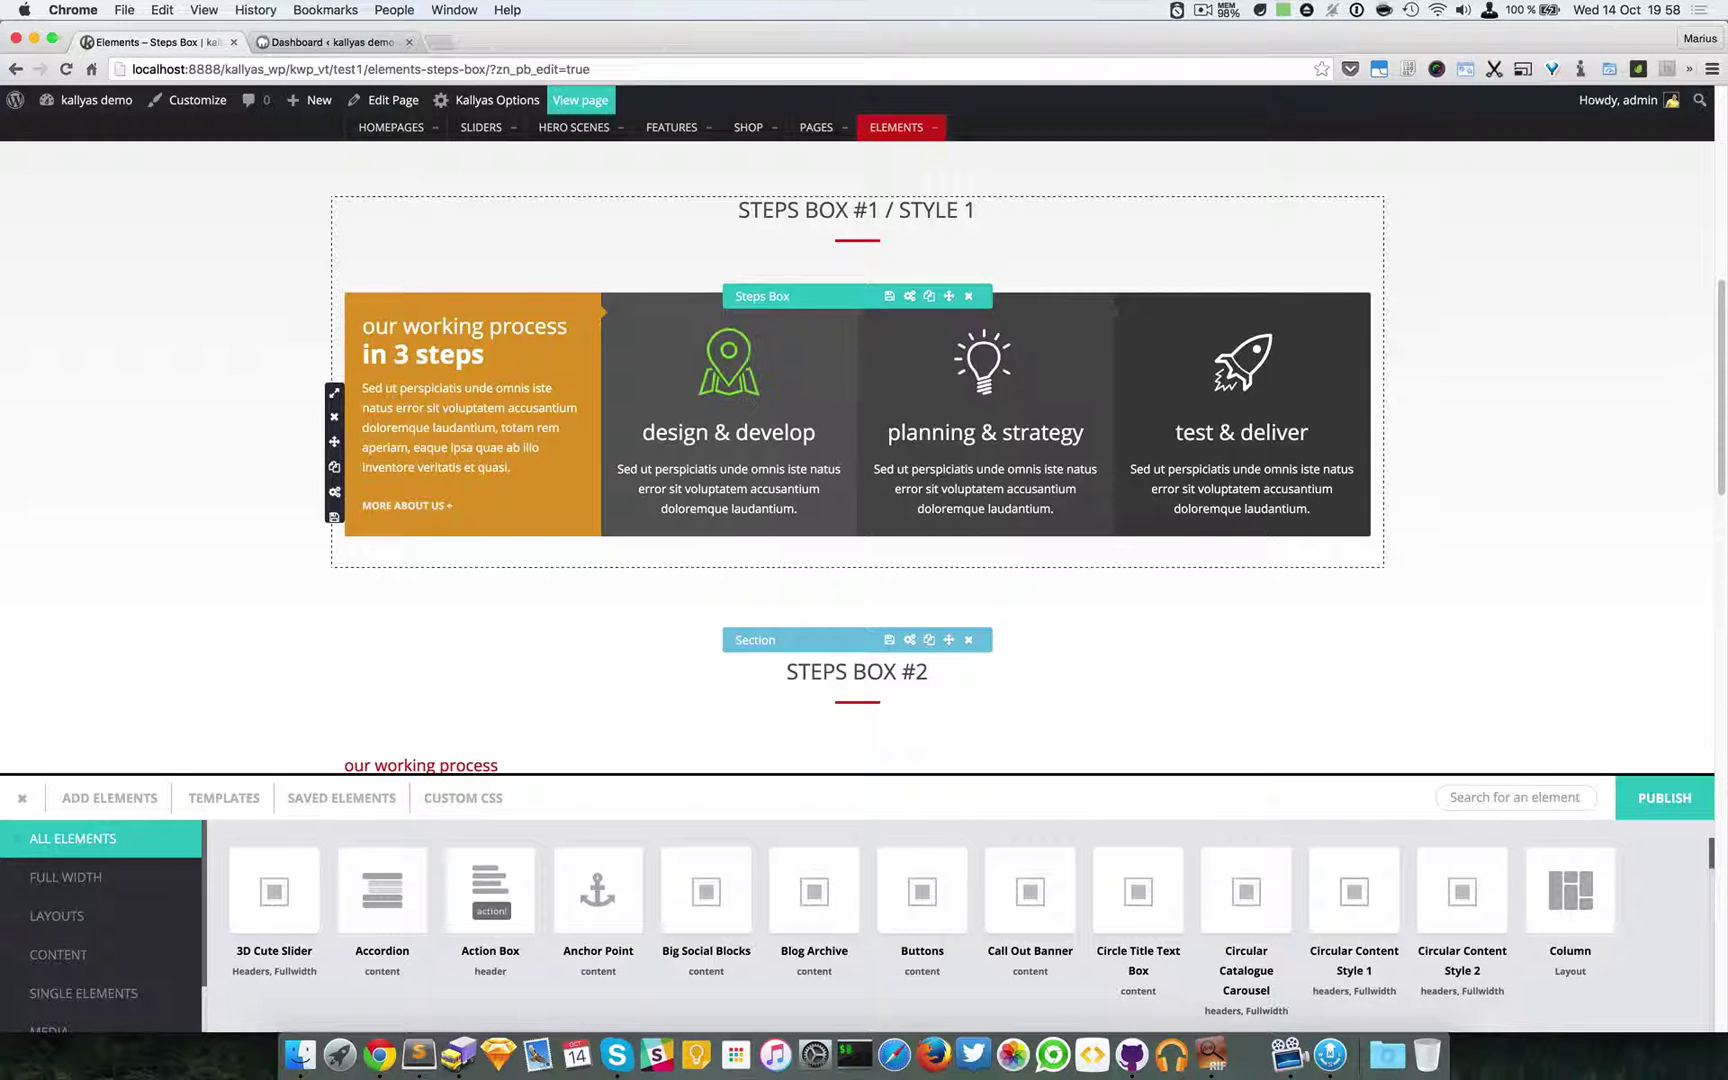
scroll(470, 560, up, 3)
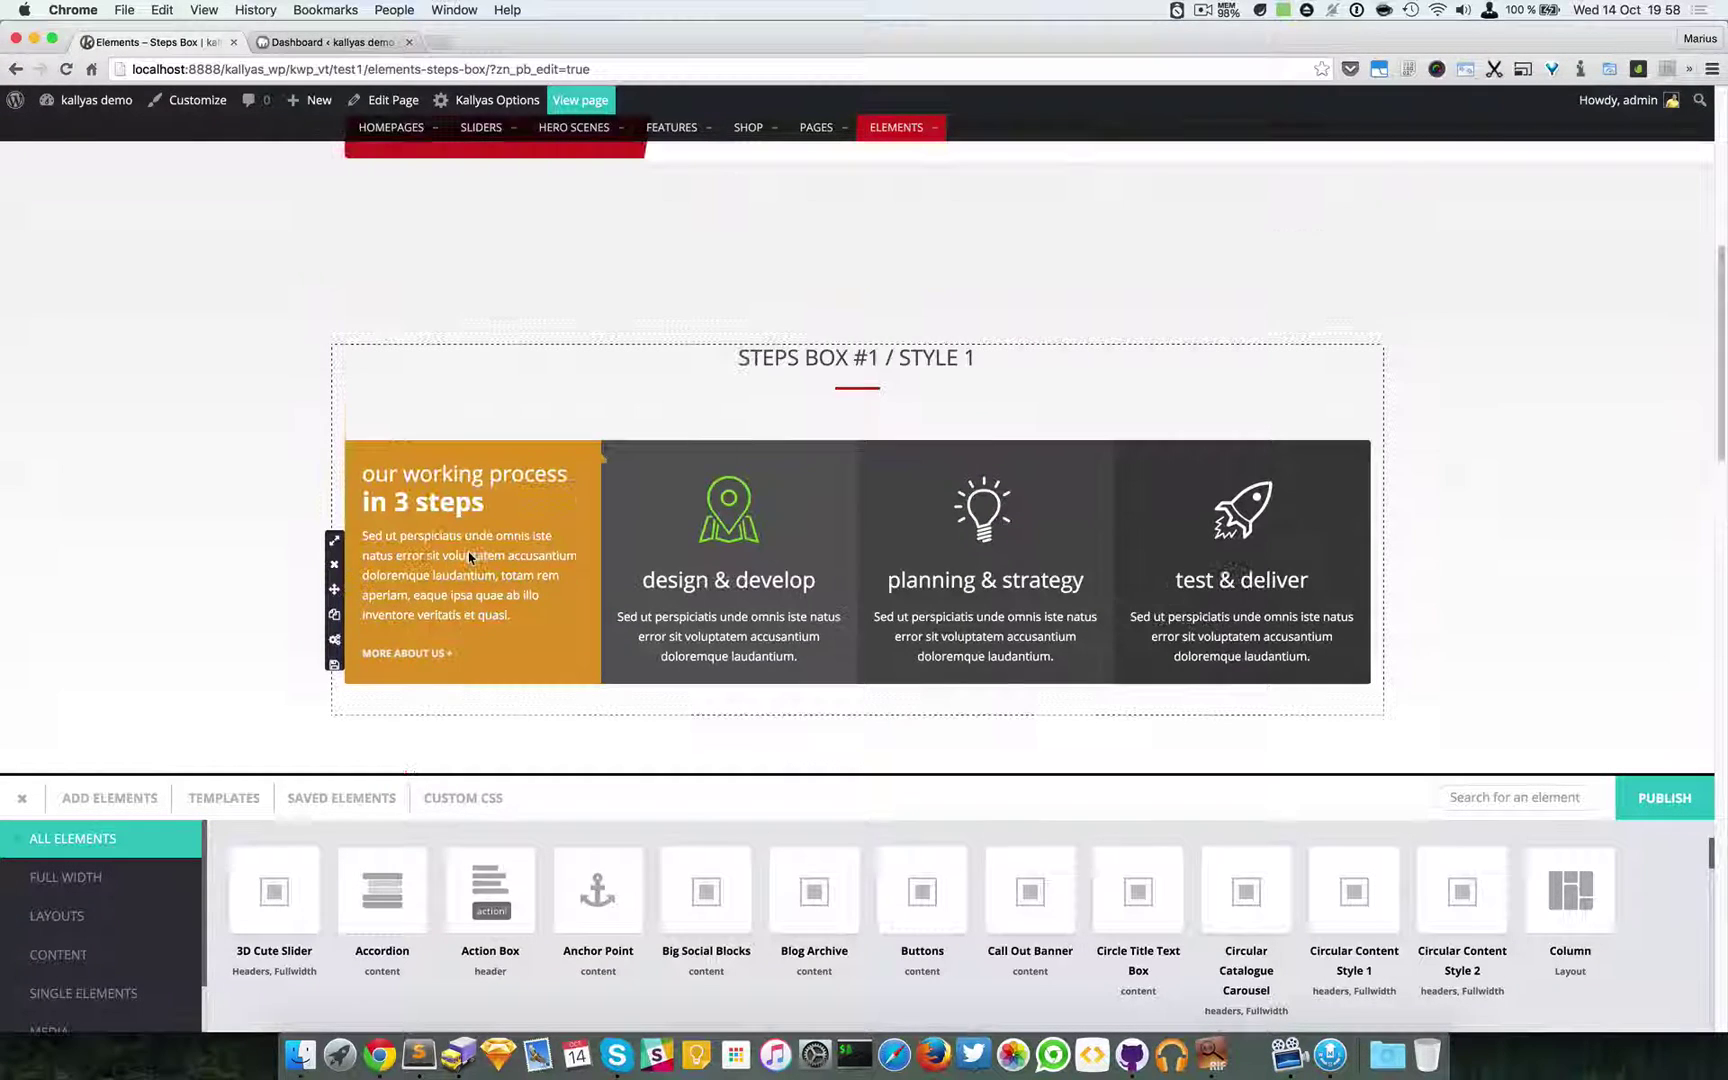
scroll(932, 602, up, 1)
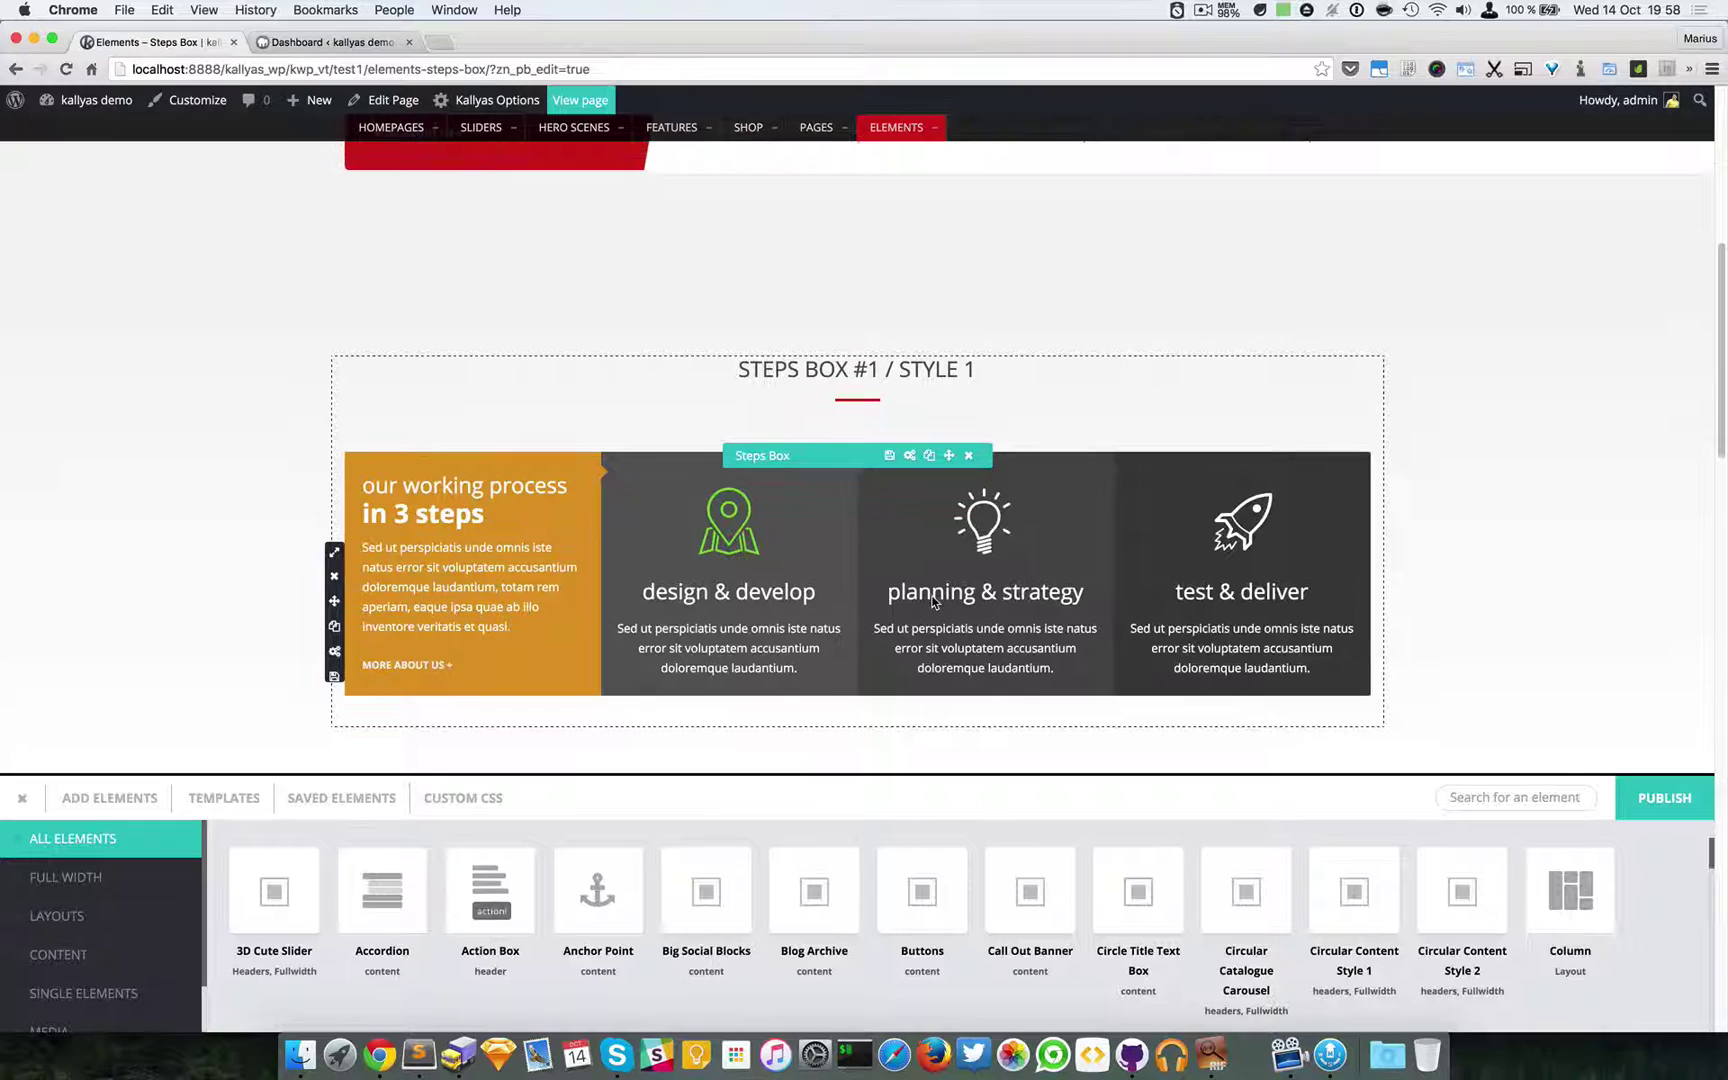
scroll(934, 594, up, 8)
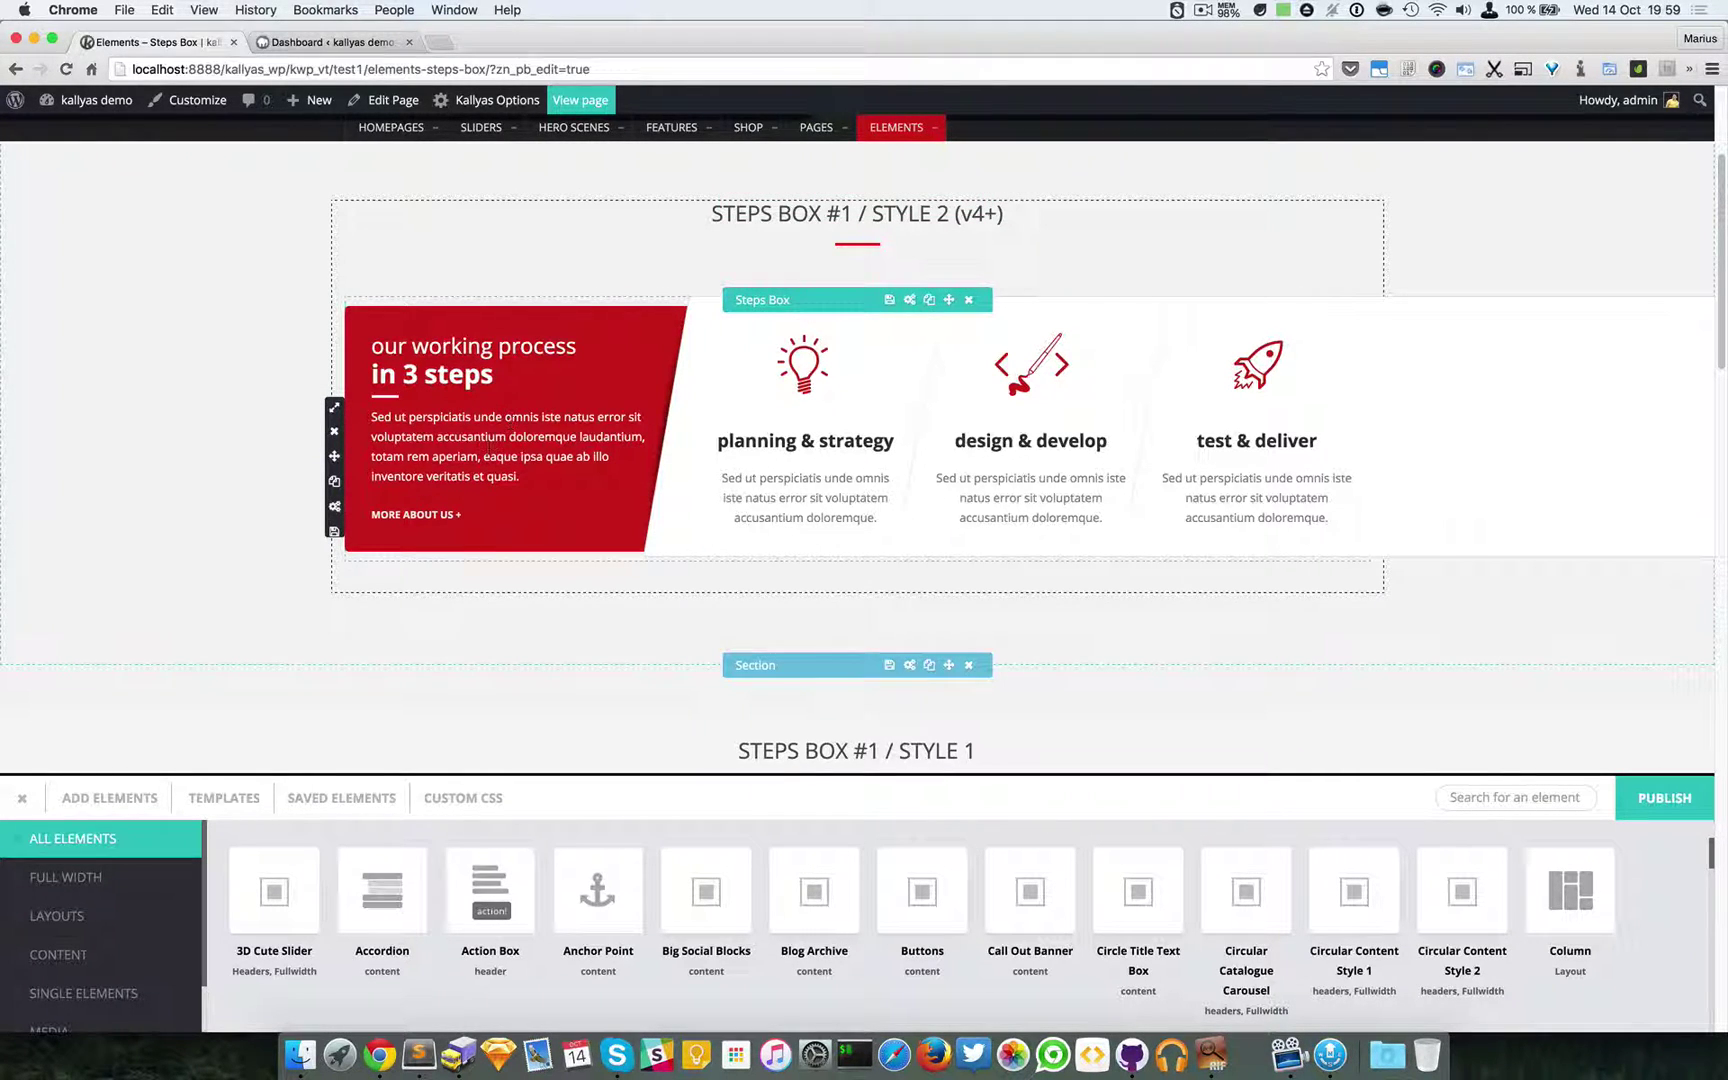
- Open the Style 2 Steps Box settings and set its Element Height slider to 276
mouse_move(346, 412)
click(909, 301)
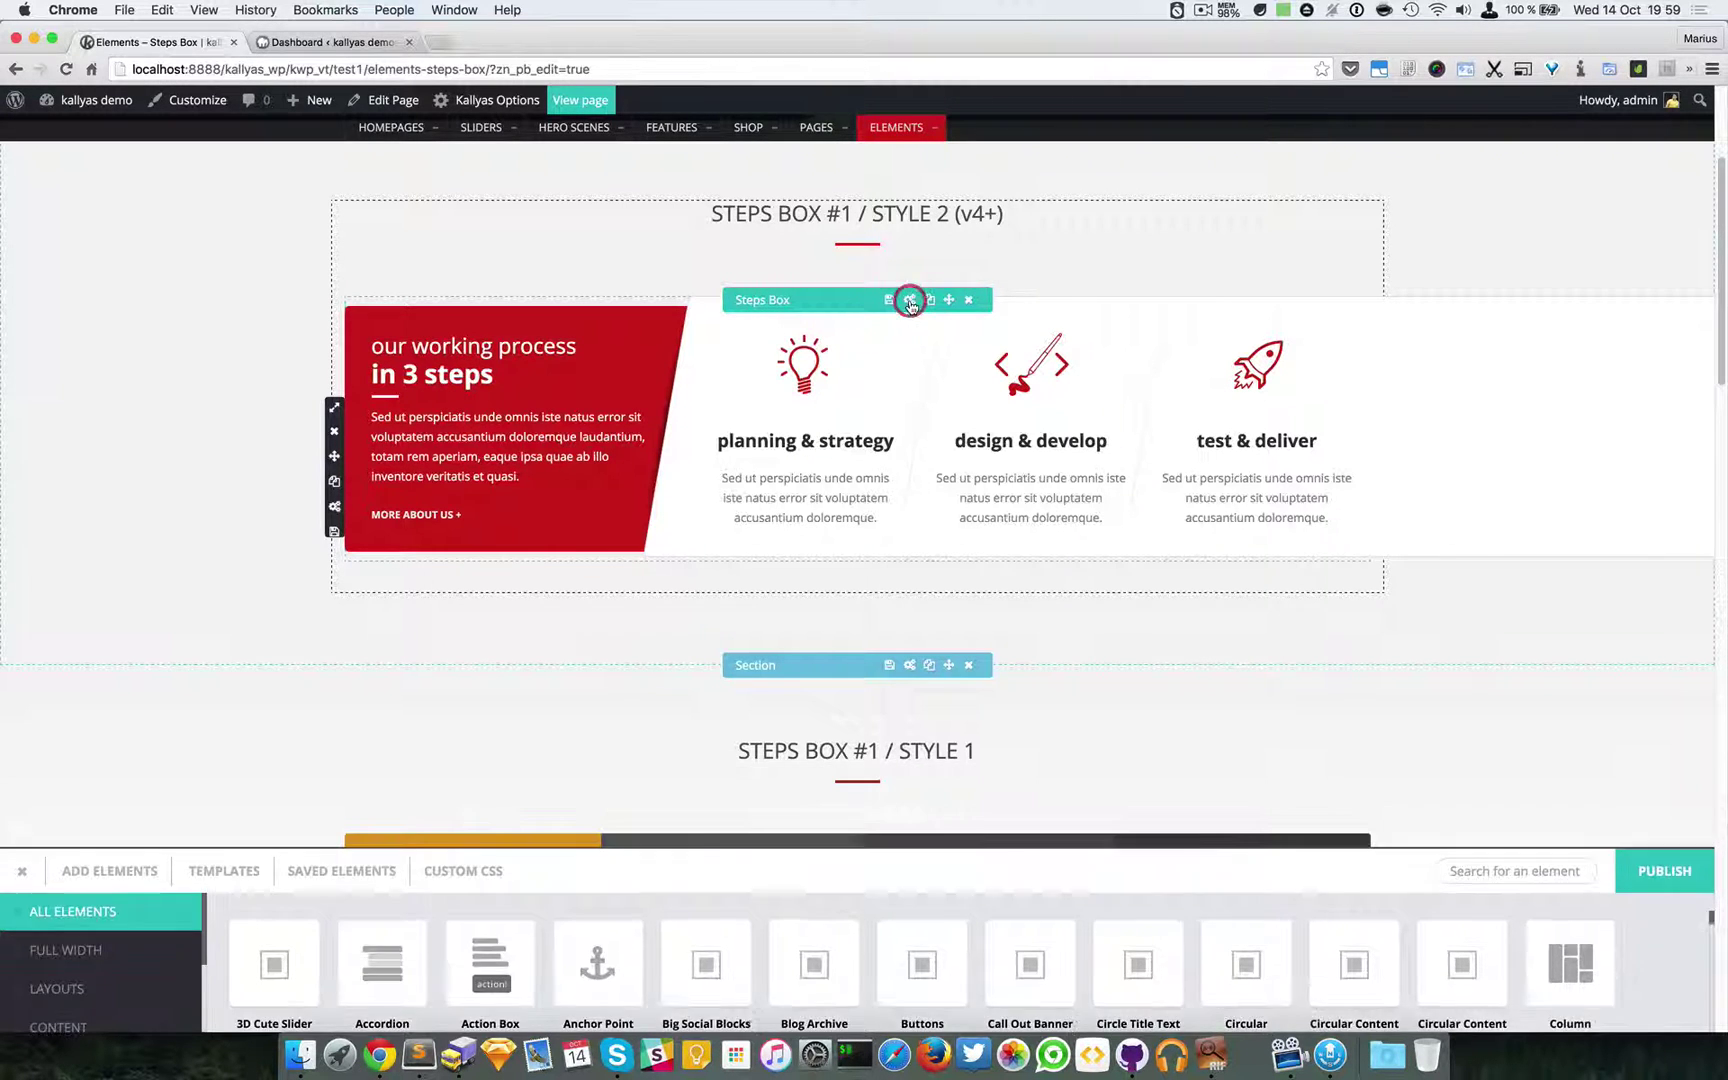
drag(877, 397, 966, 500)
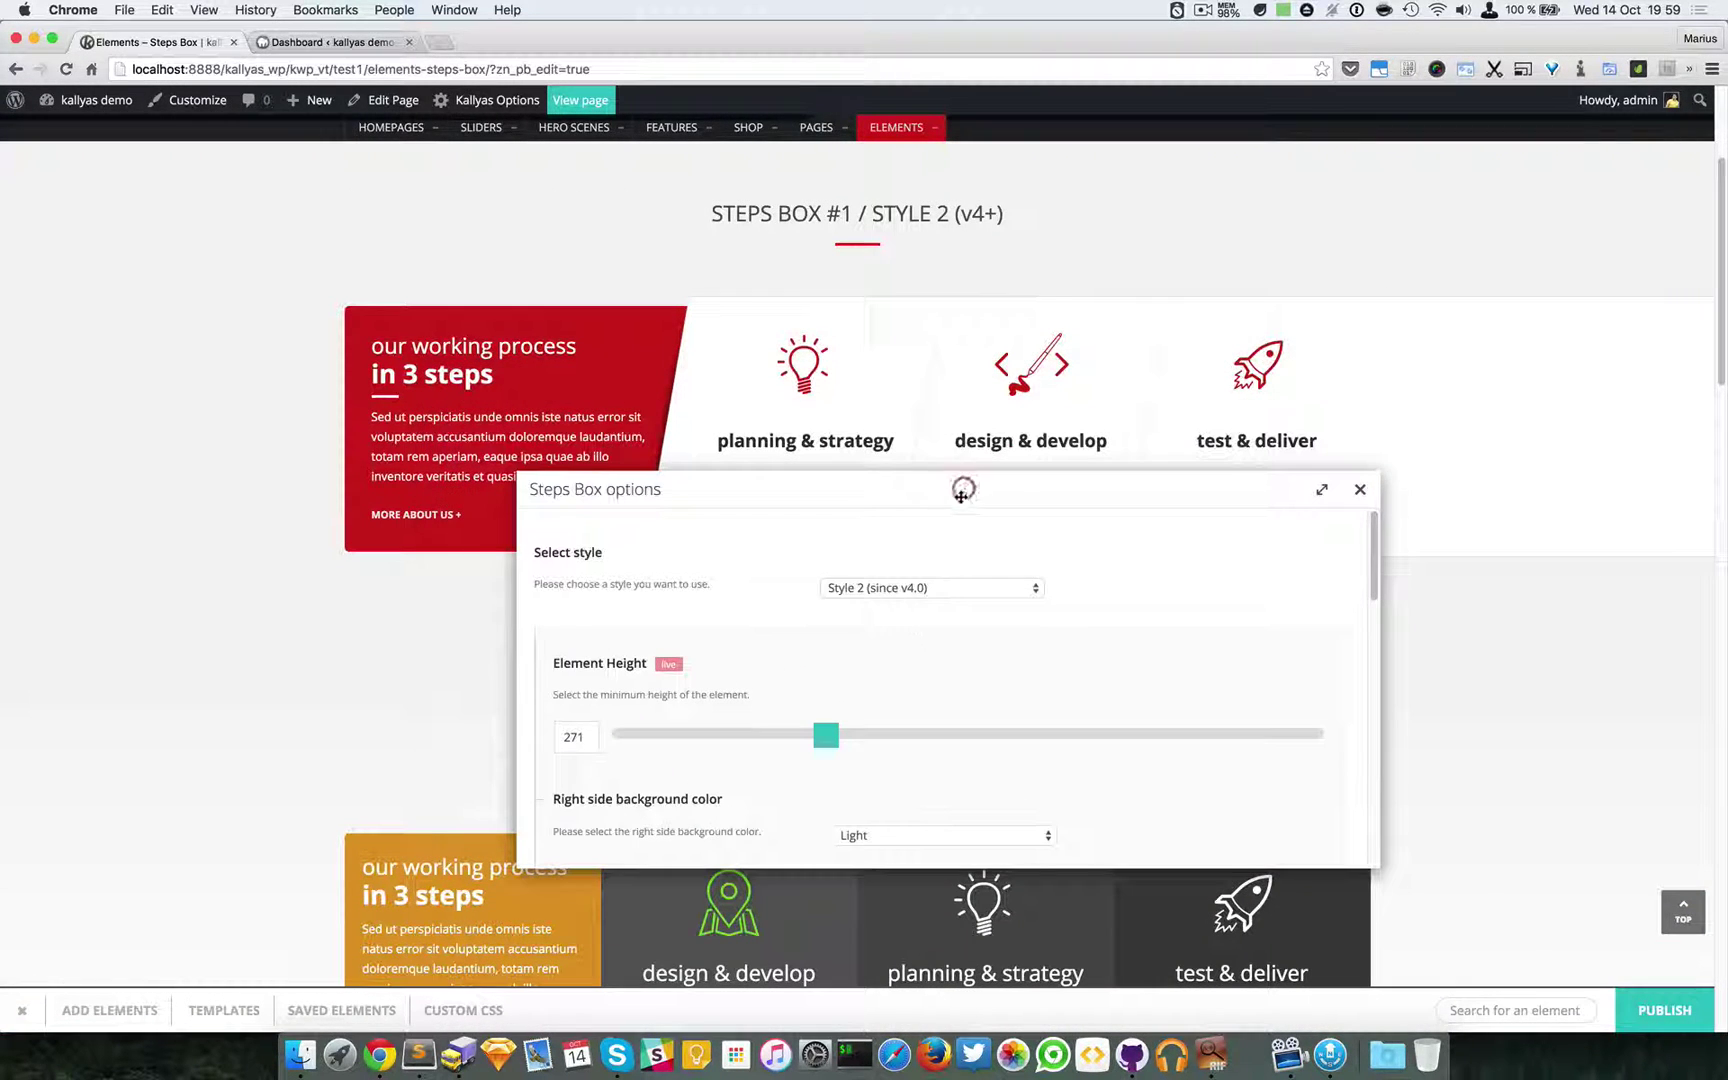
mouse_move(825, 740)
mouse_down()
mouse_move(799, 740)
mouse_move(820, 742)
mouse_up()
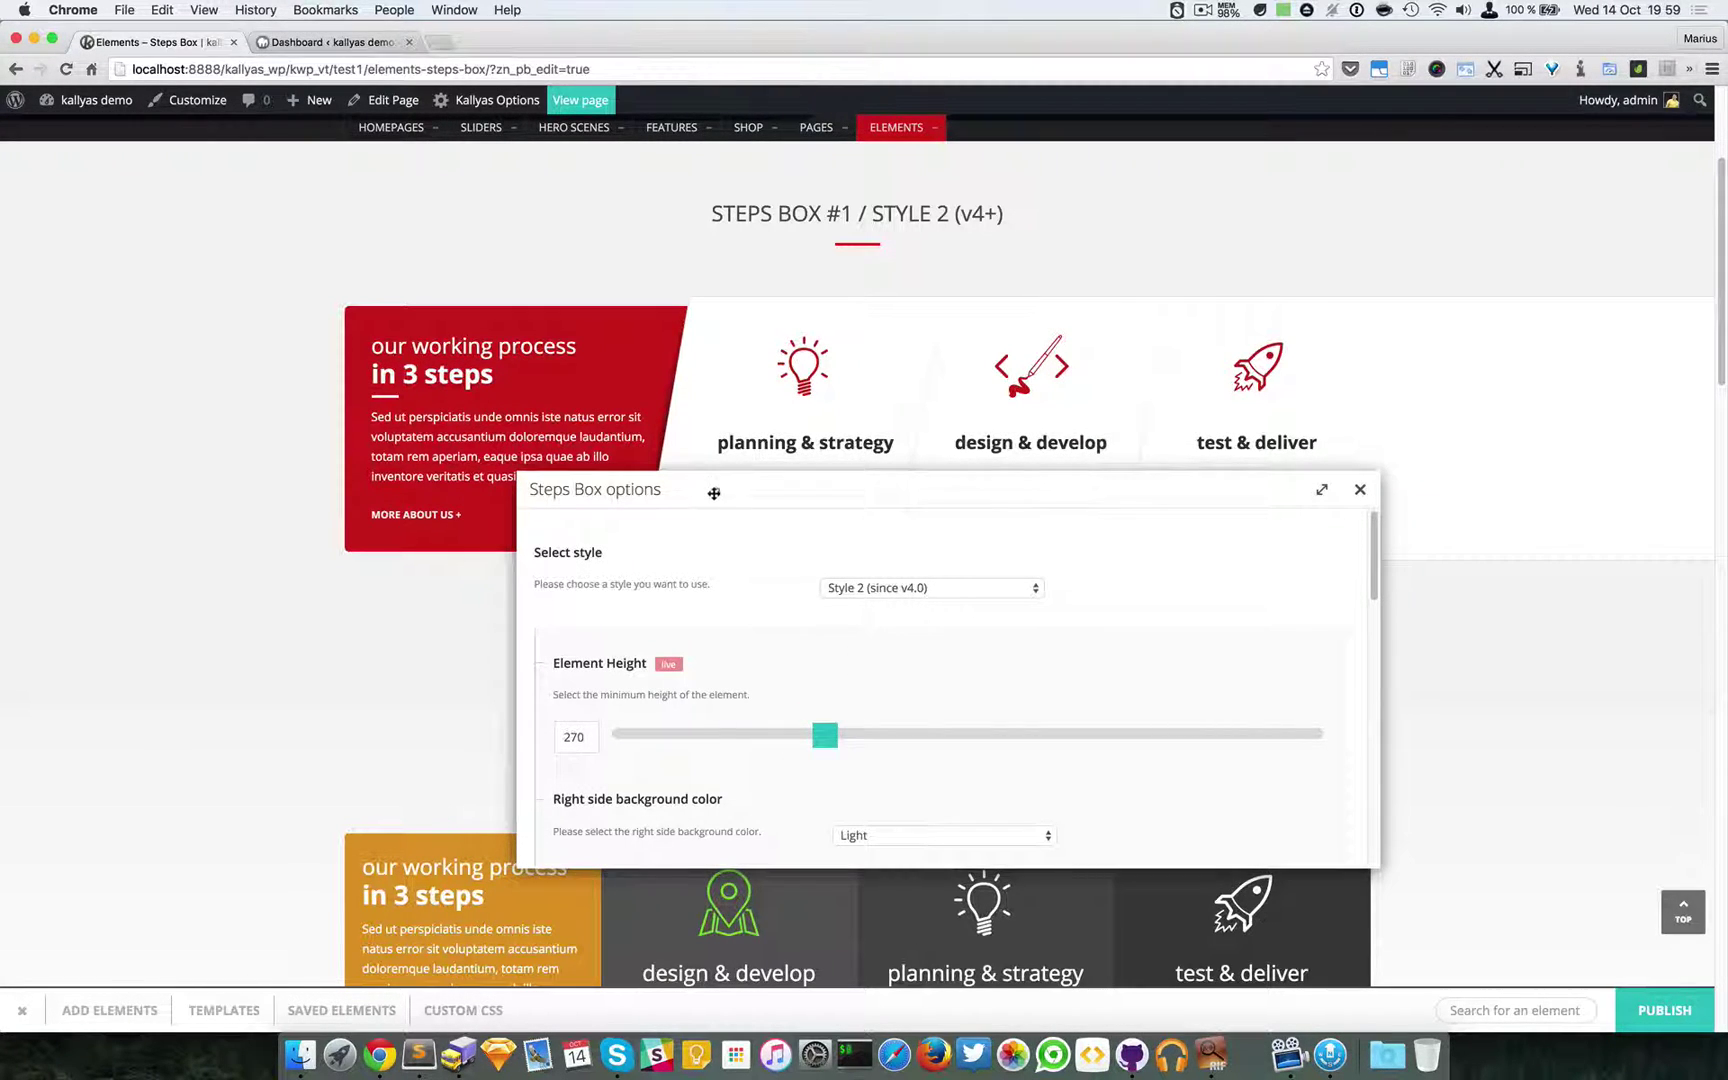
drag(714, 493, 1074, 601)
scroll(567, 783, down, 2)
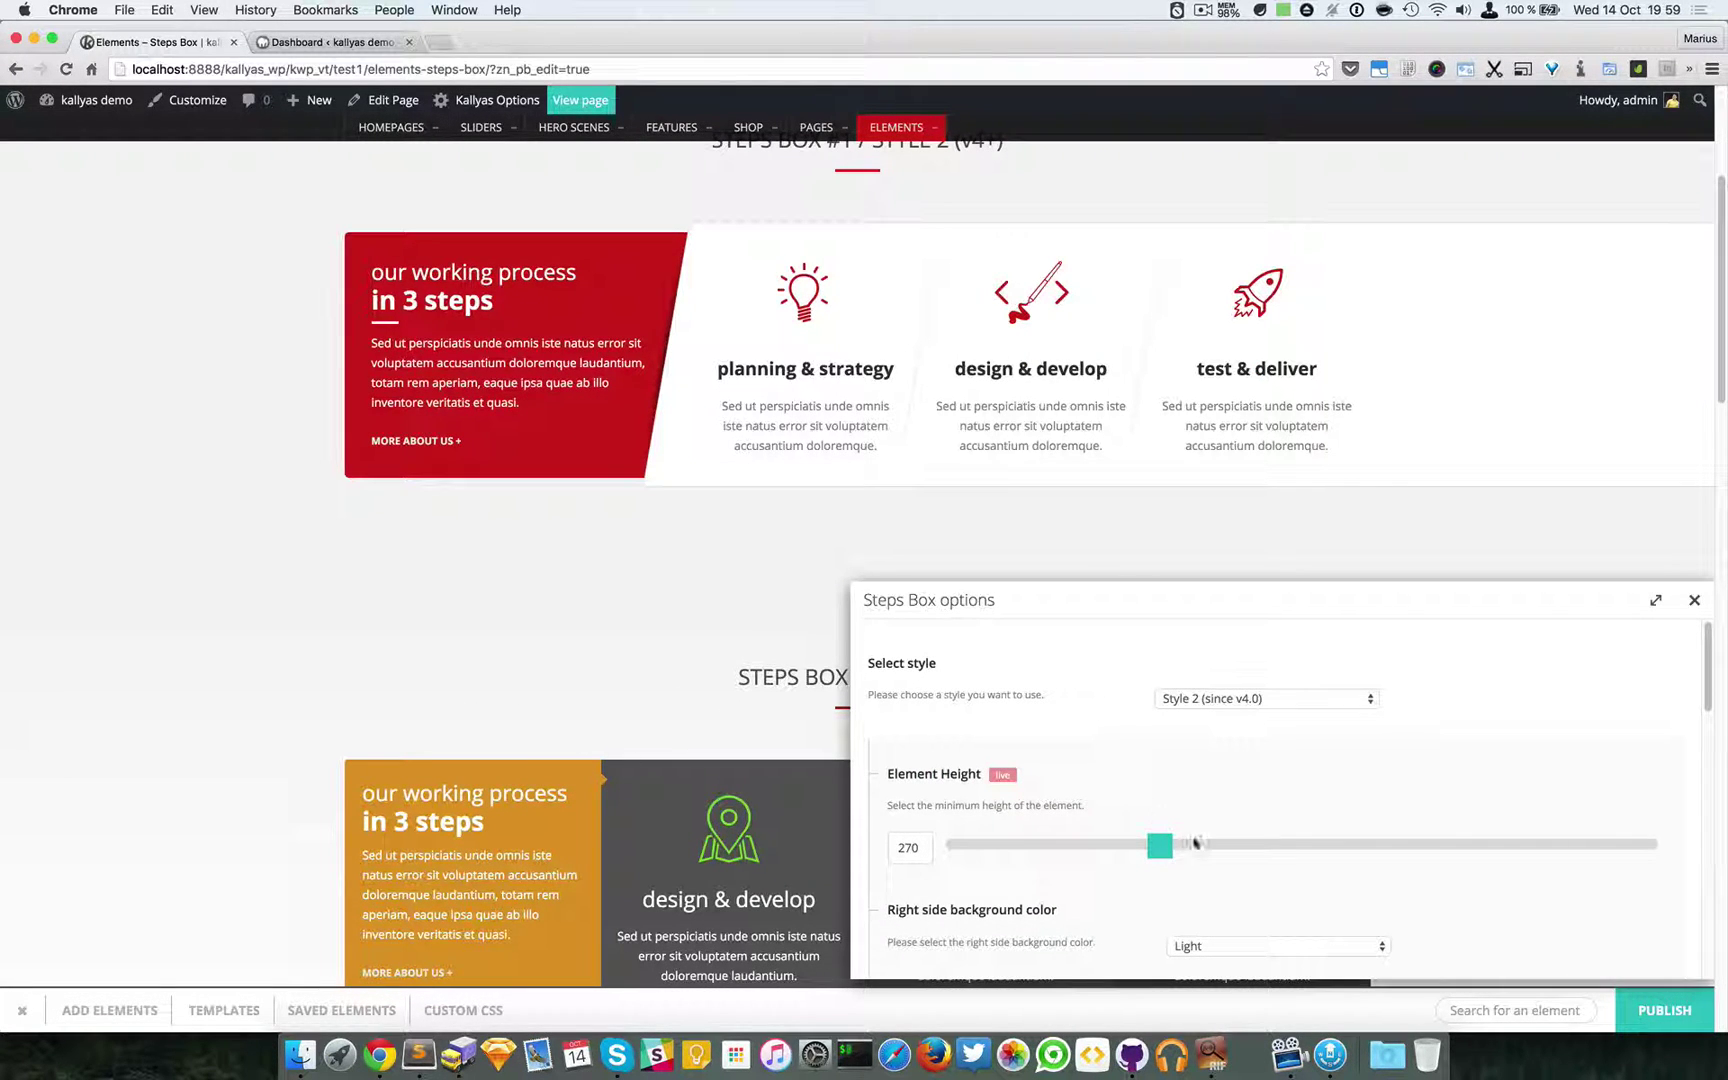
drag(1163, 853, 1311, 864)
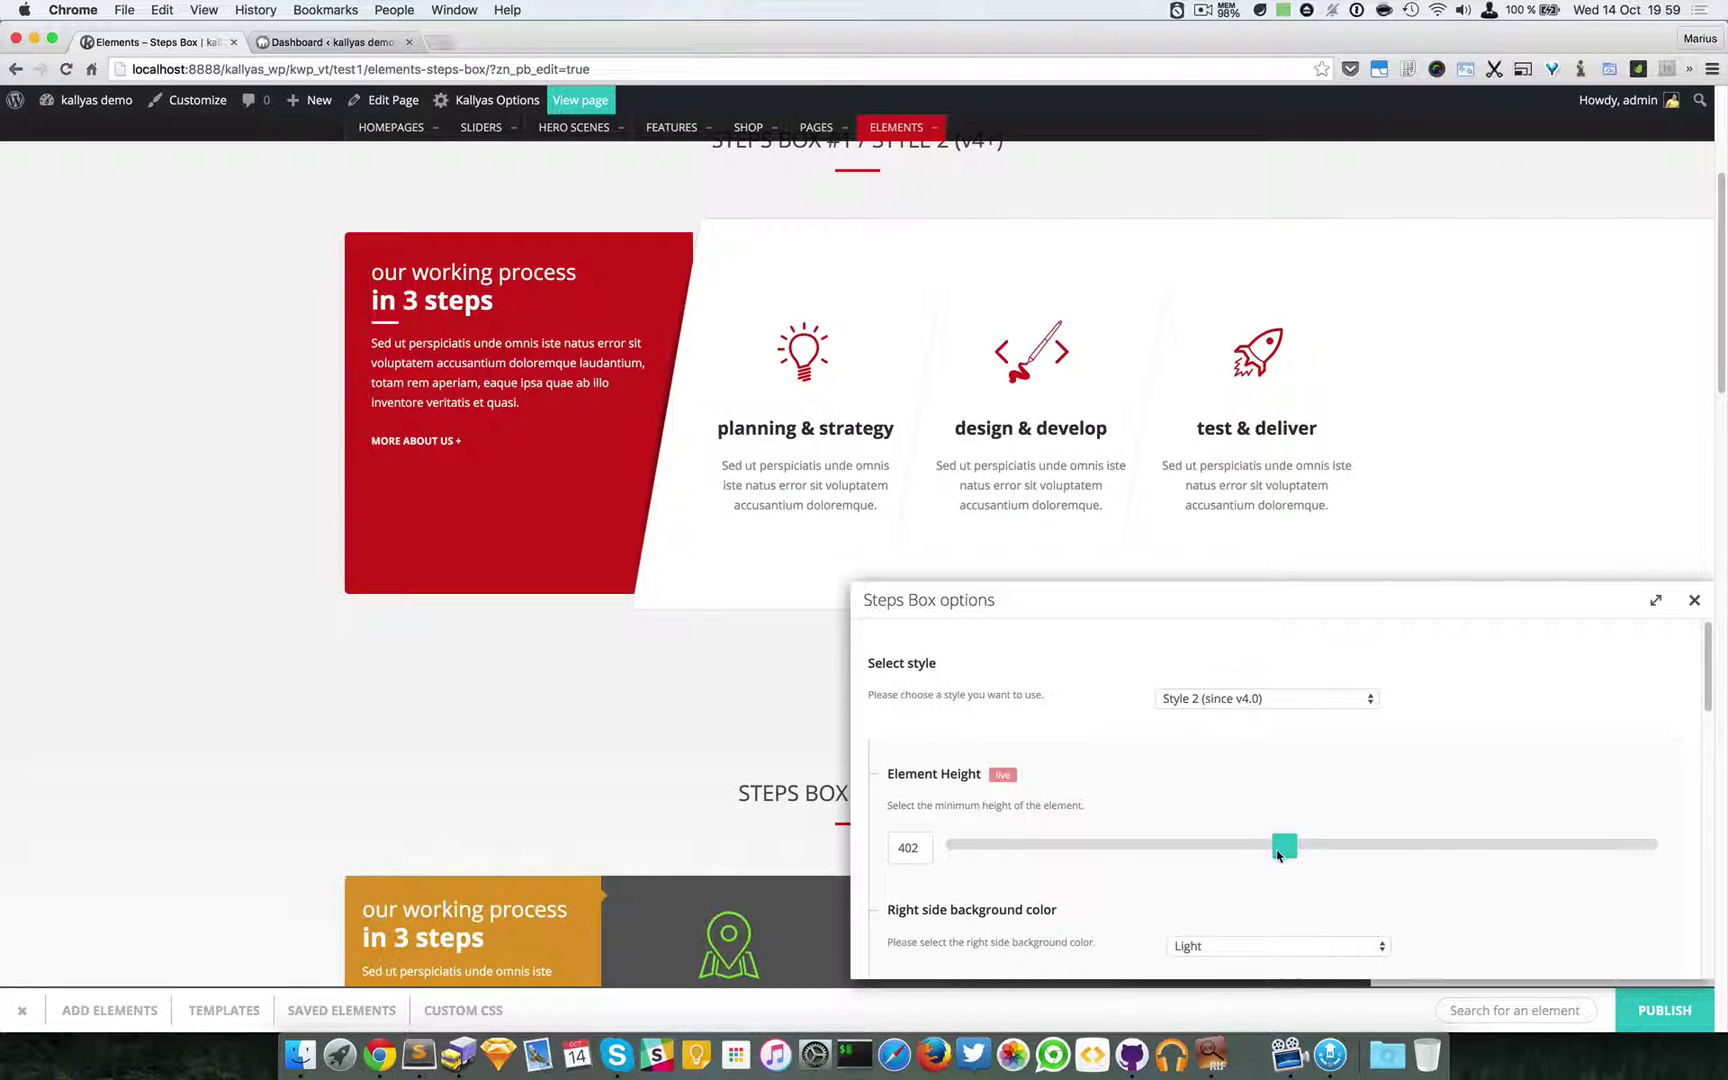
drag(1278, 854, 1153, 852)
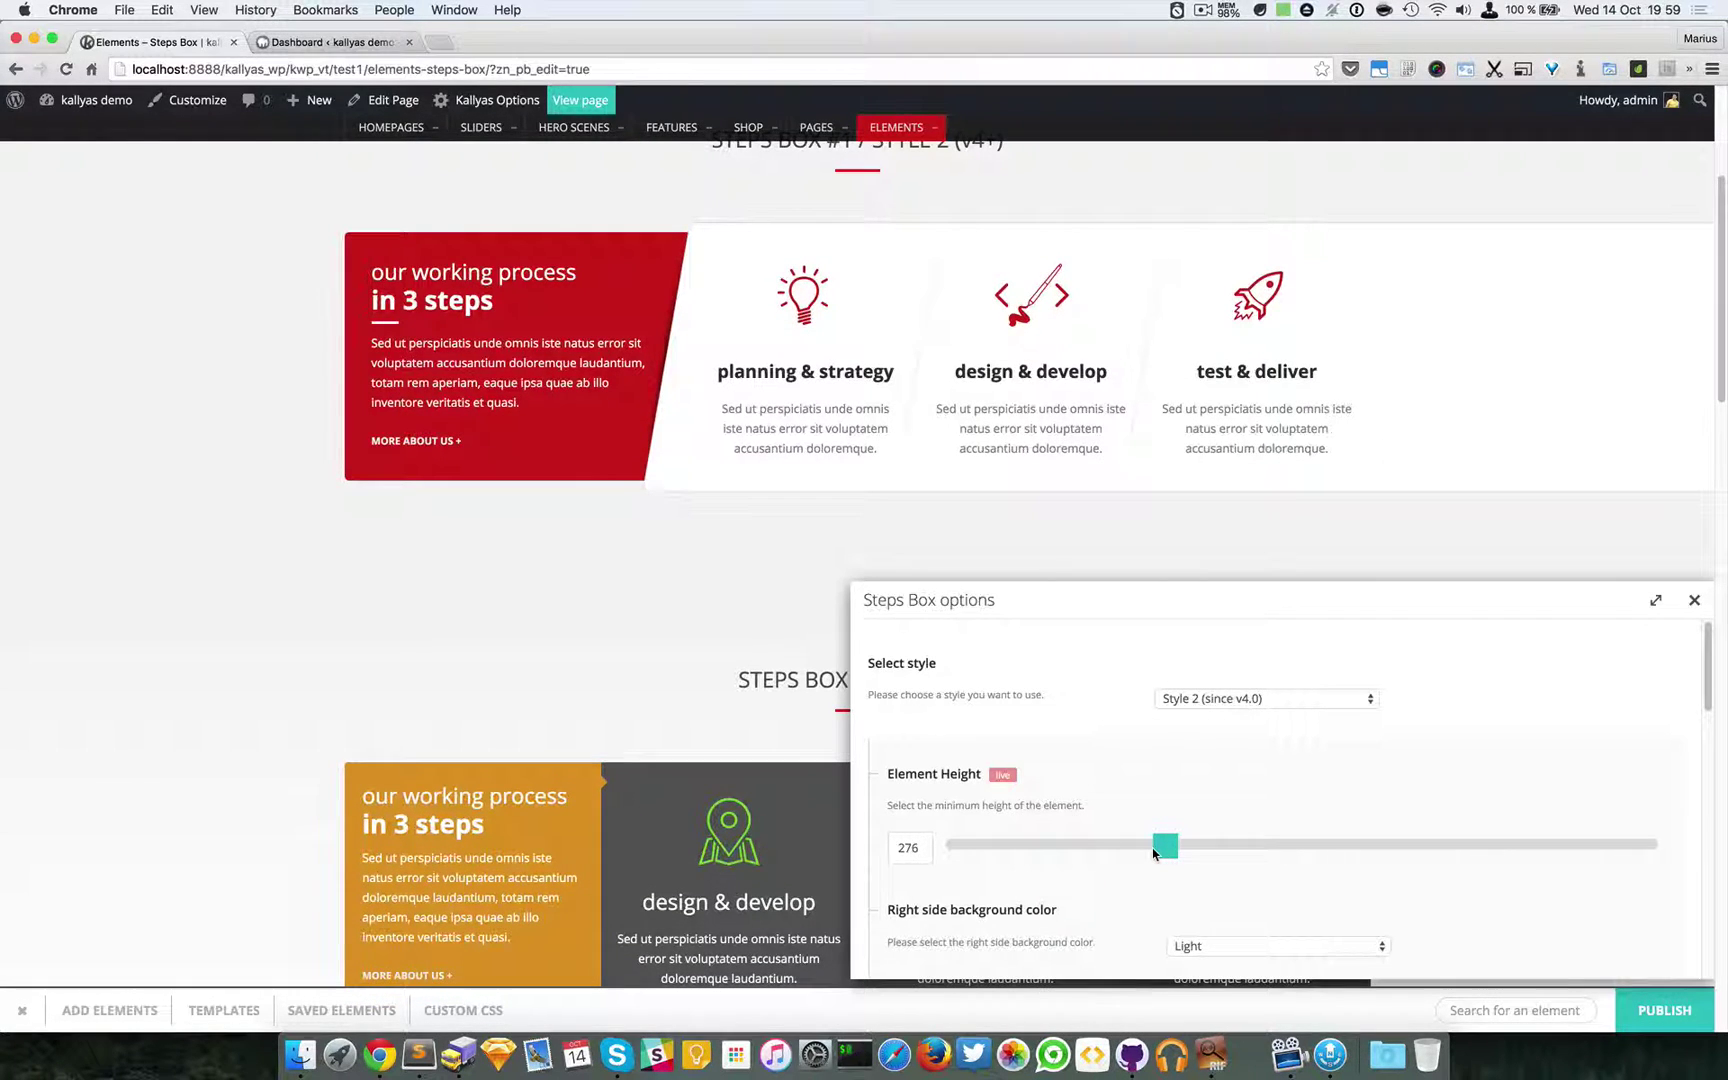
scroll(1153, 853, down, 2)
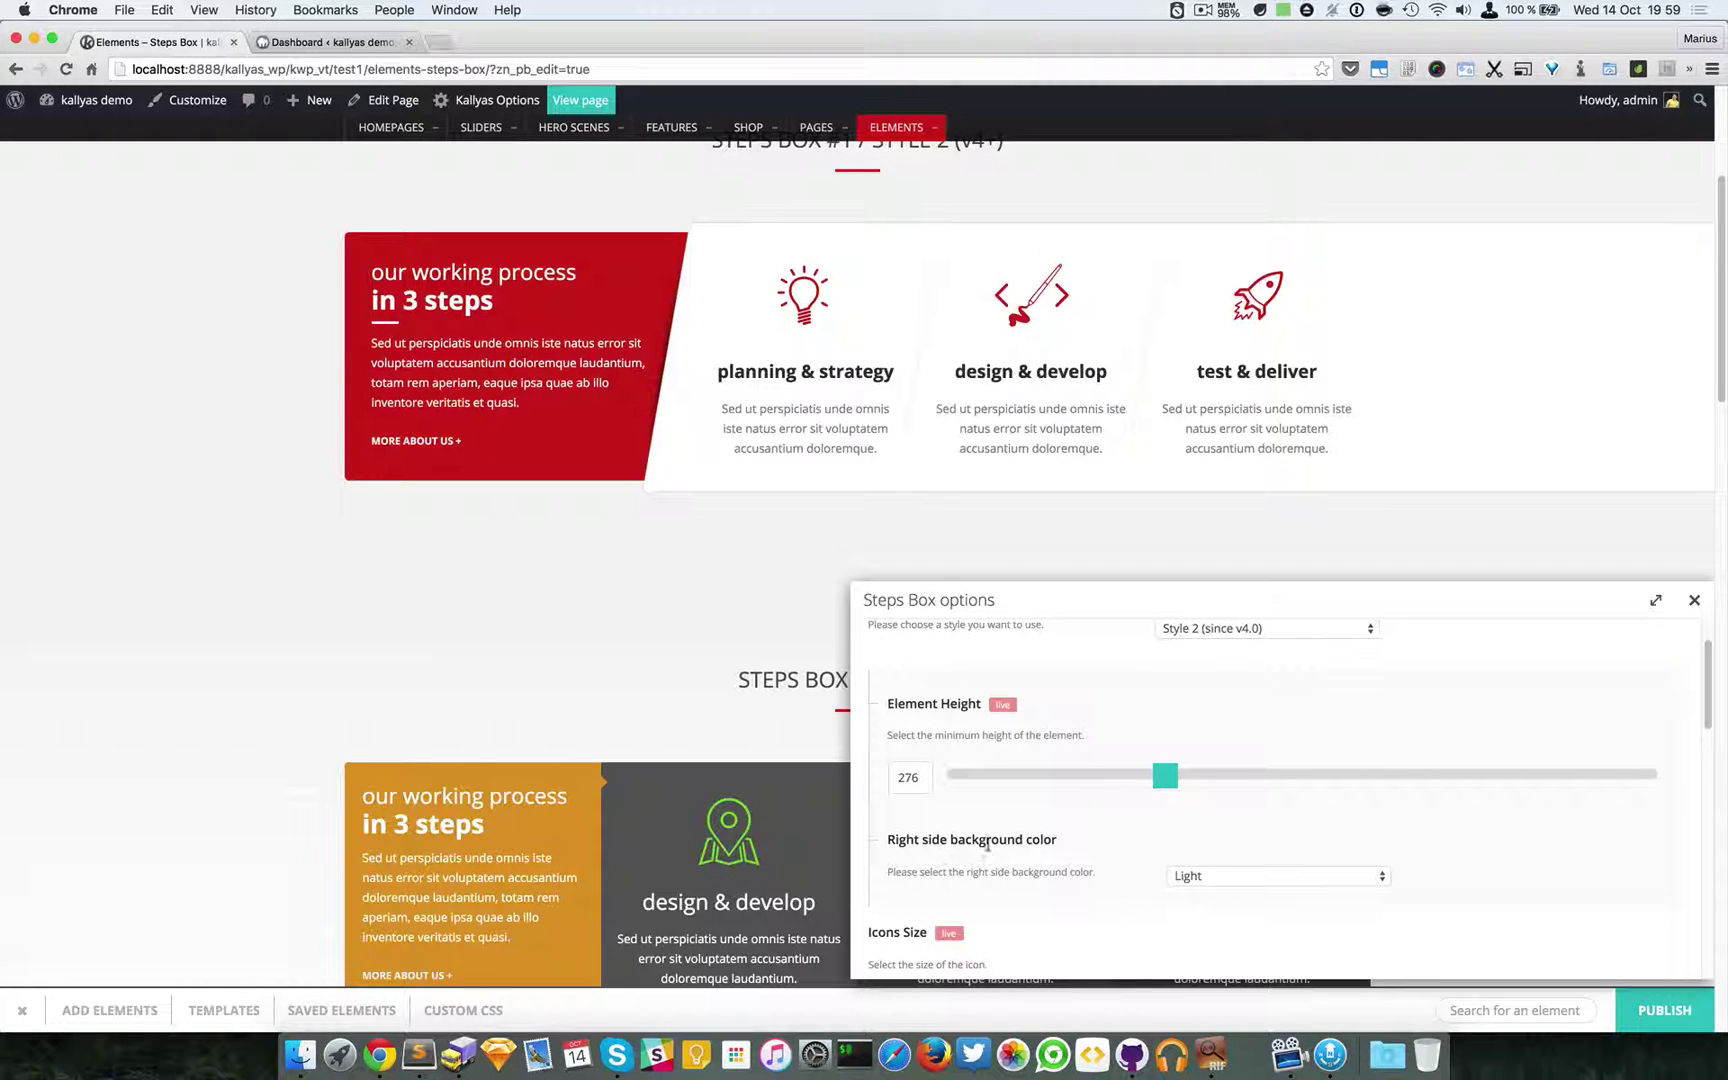
- Make the Style 2 Steps Box's right side background Gray
scroll(1074, 856, down, 1)
click(1267, 864)
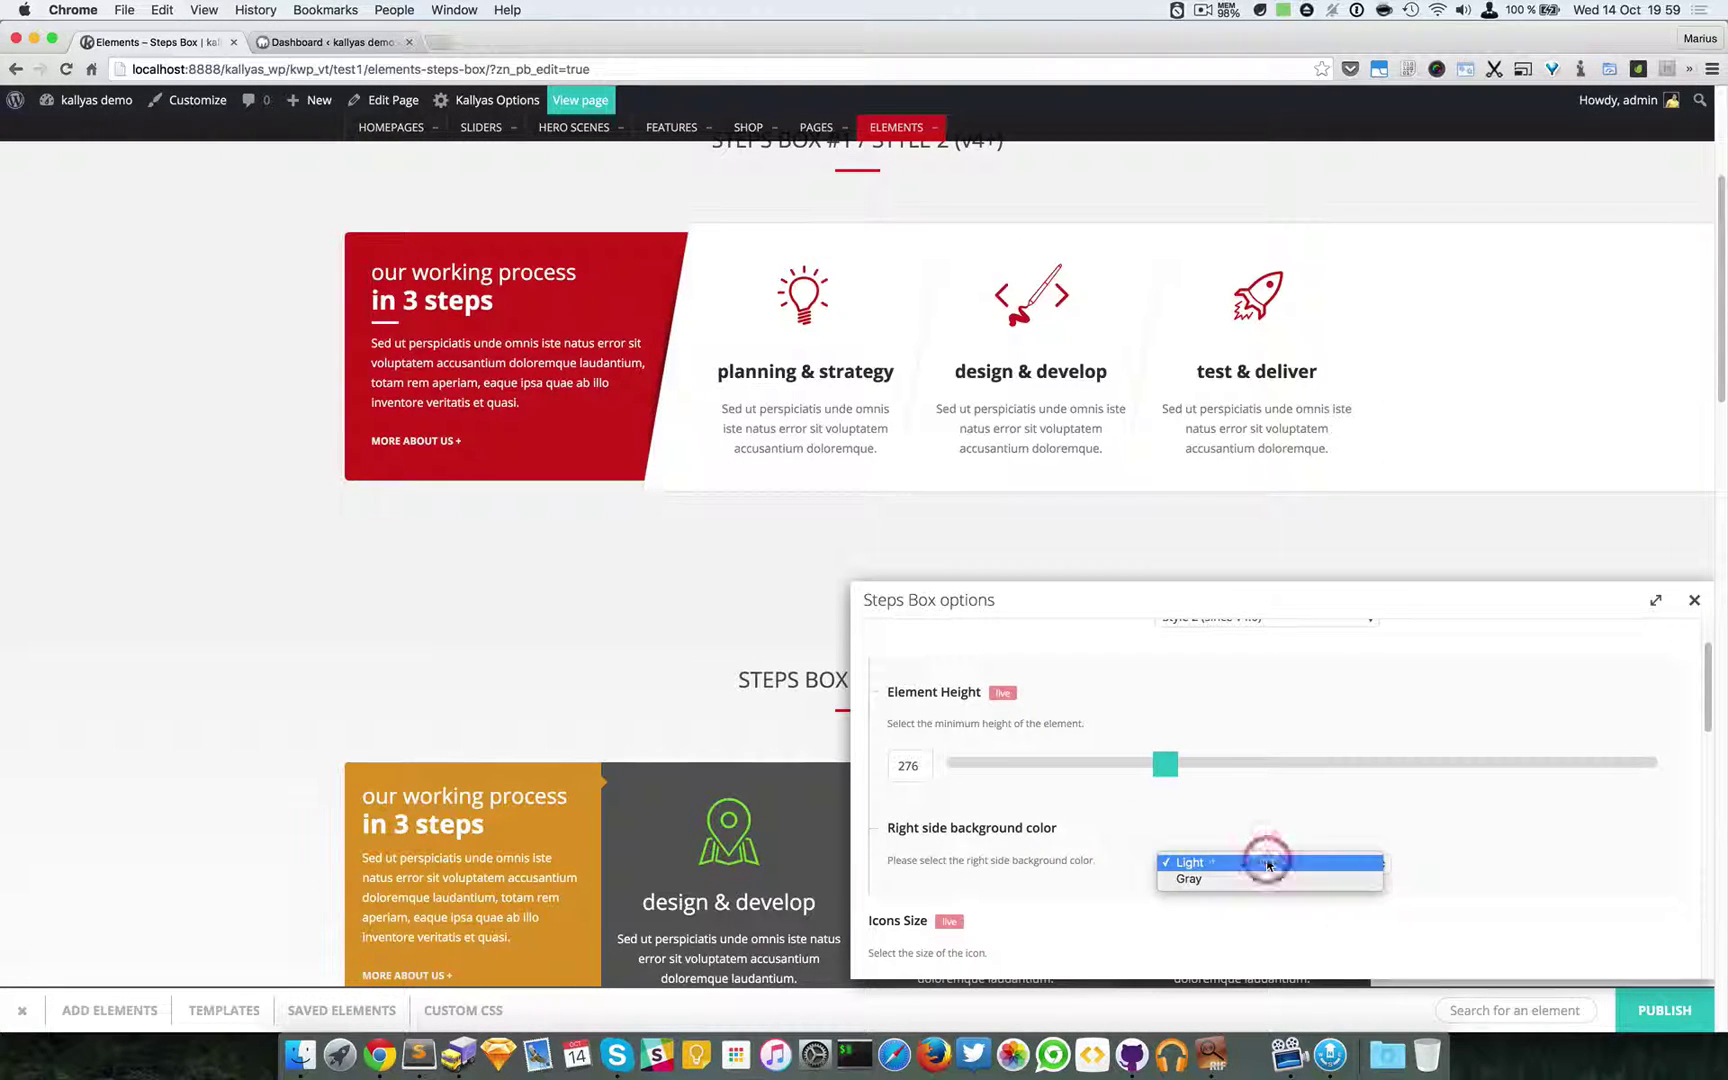
click(1211, 878)
- Raise the Icons Size from 42 to 64 and scroll down to the Steps list
scroll(1485, 876, down, 2)
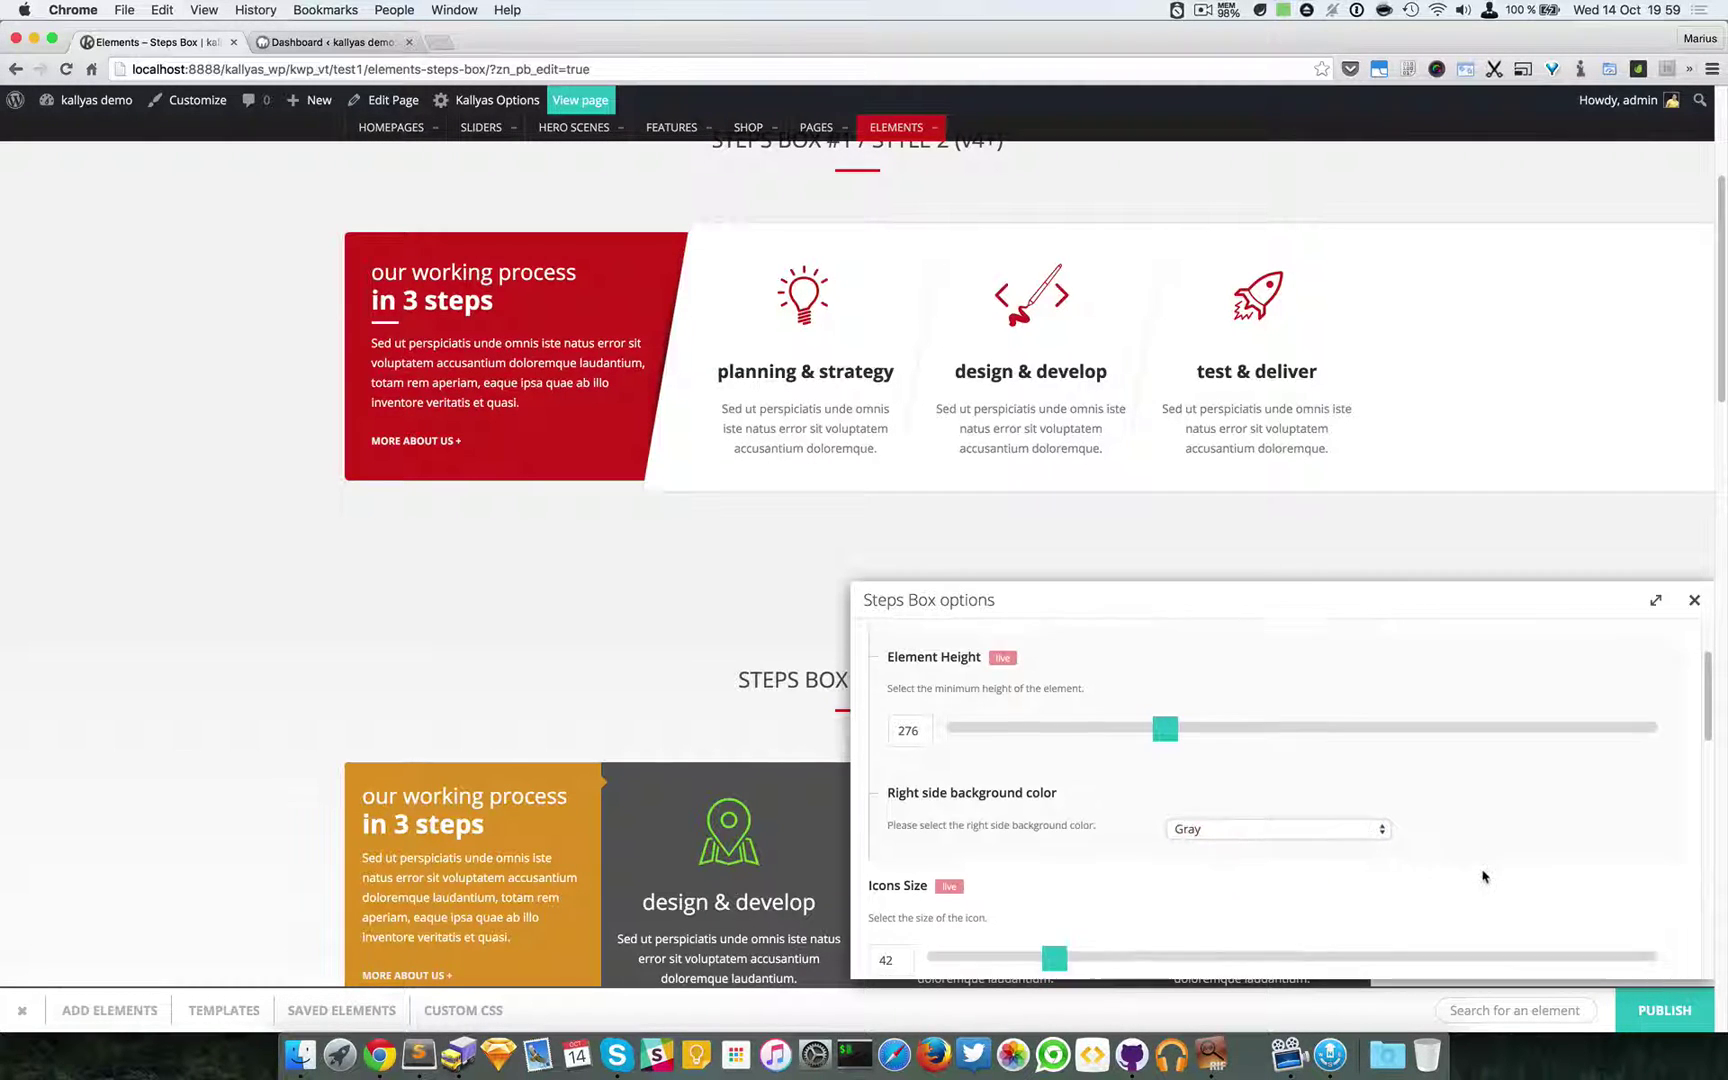
scroll(1269, 833, down, 2)
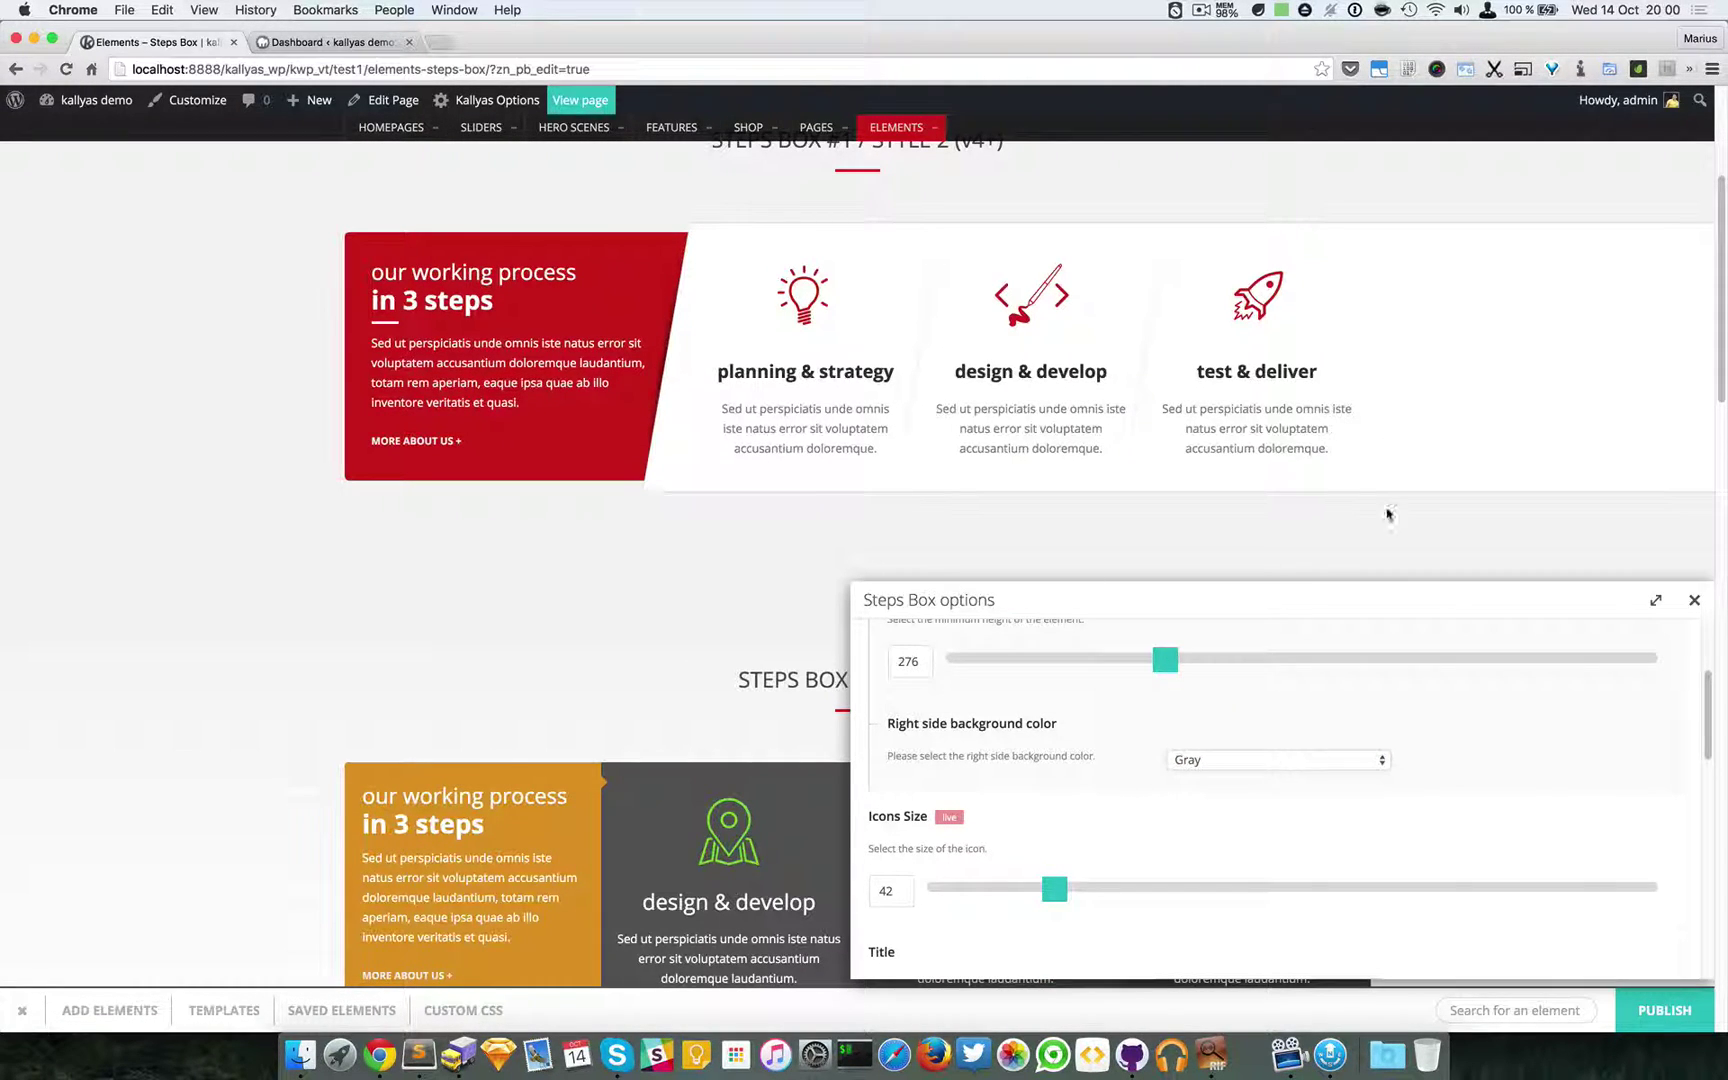
drag(1052, 899, 1131, 882)
scroll(1074, 876, down, 1)
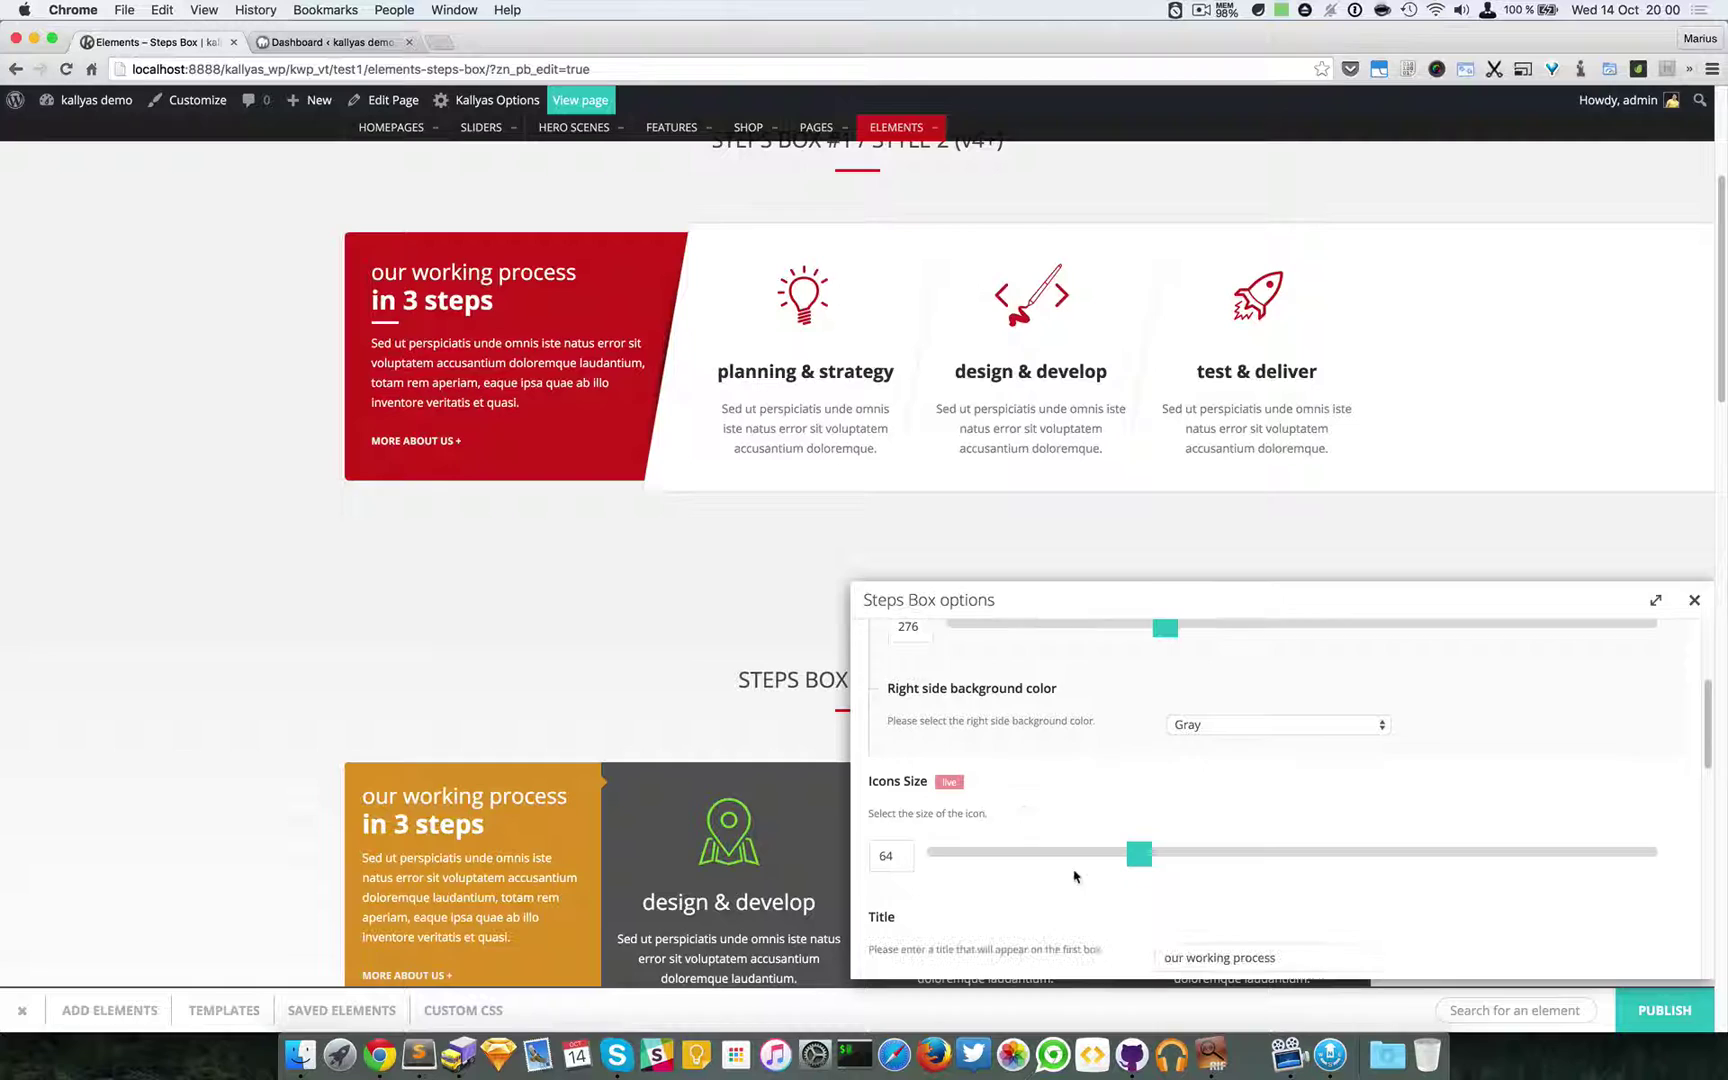
scroll(1190, 835, down, 8)
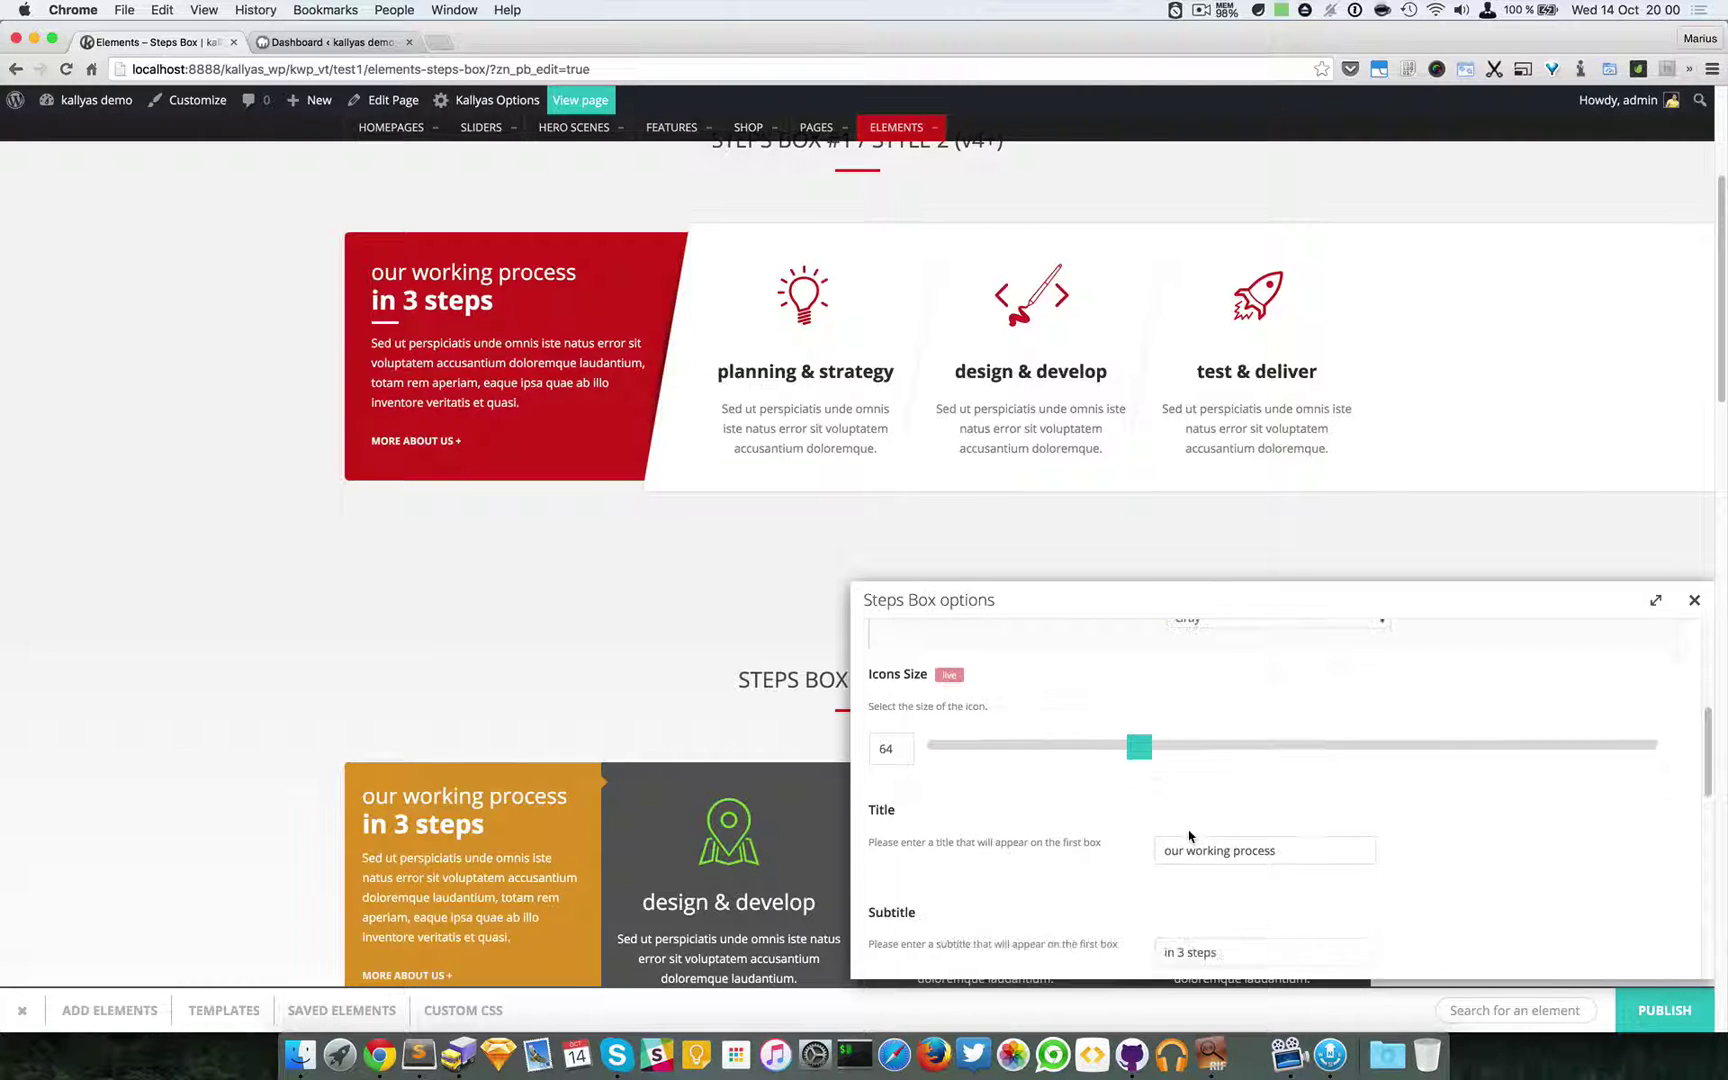
scroll(1076, 821, down, 5)
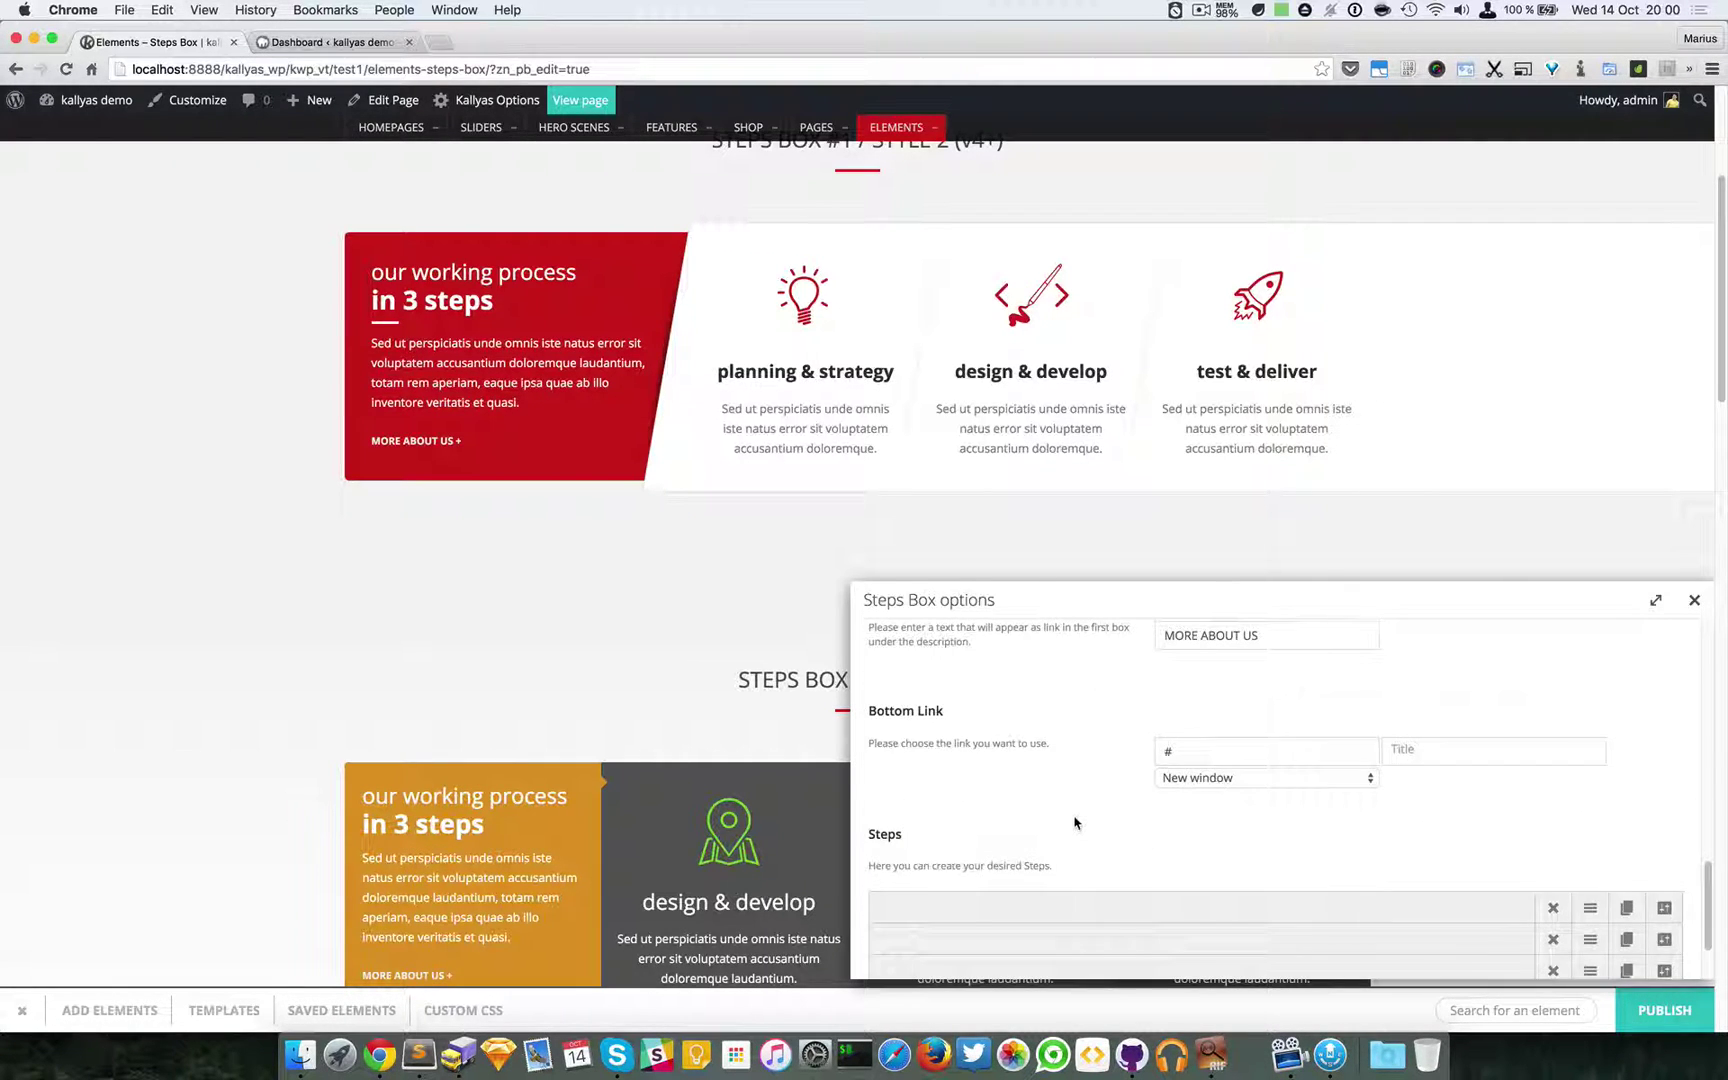
scroll(1076, 821, up, 10)
scroll(1093, 822, down, 1)
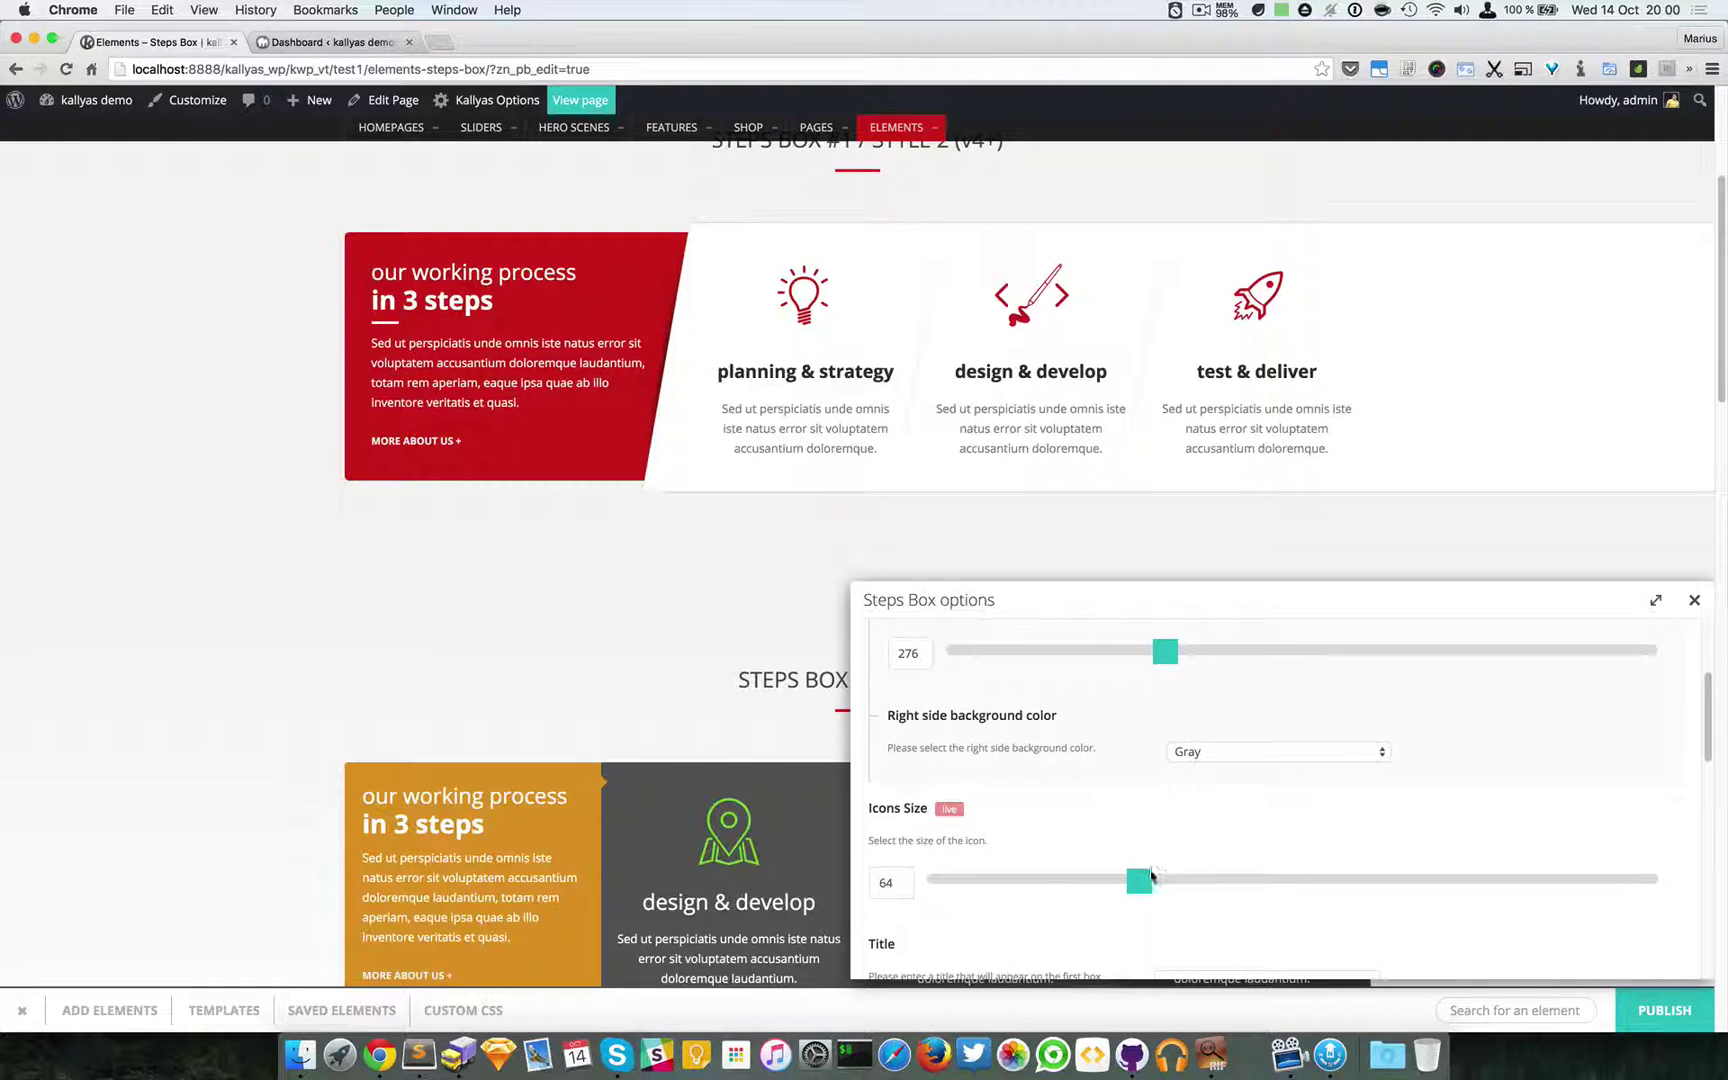
scroll(1150, 876, down, 10)
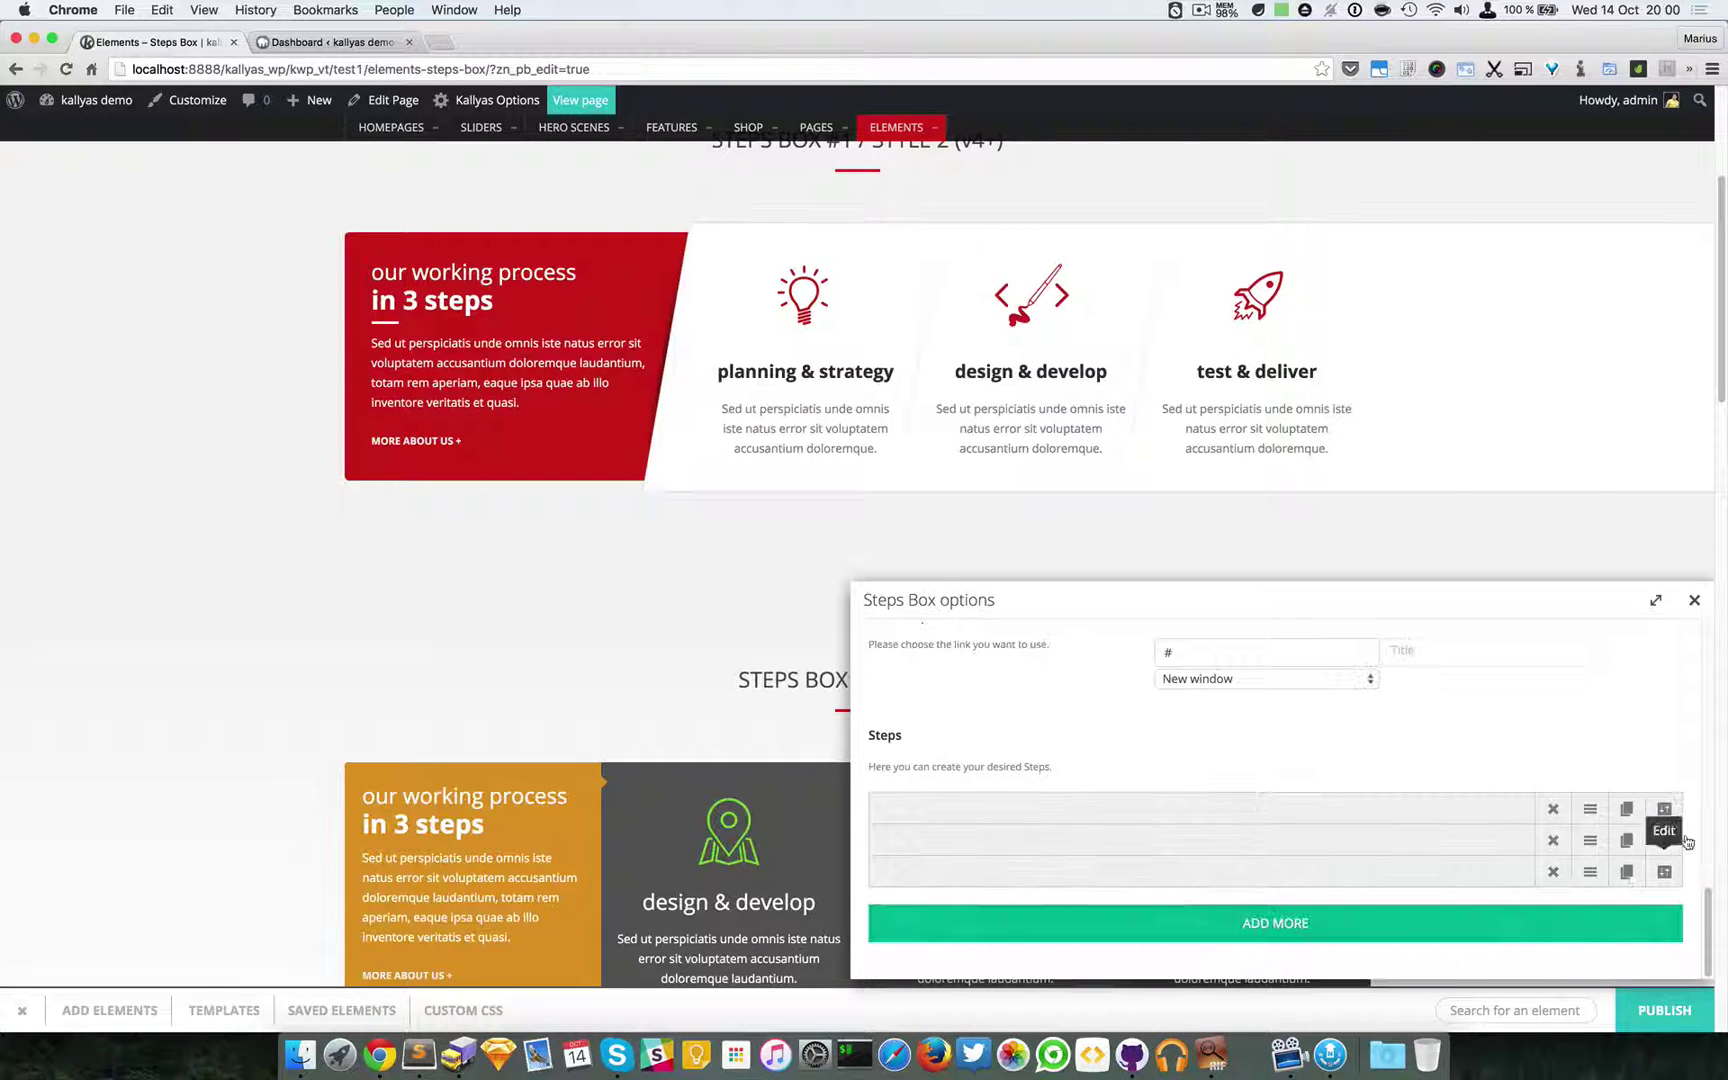
- Open the planning & strategy step's Element options and move the dialog aside
click(1664, 808)
scroll(1076, 662, down, 5)
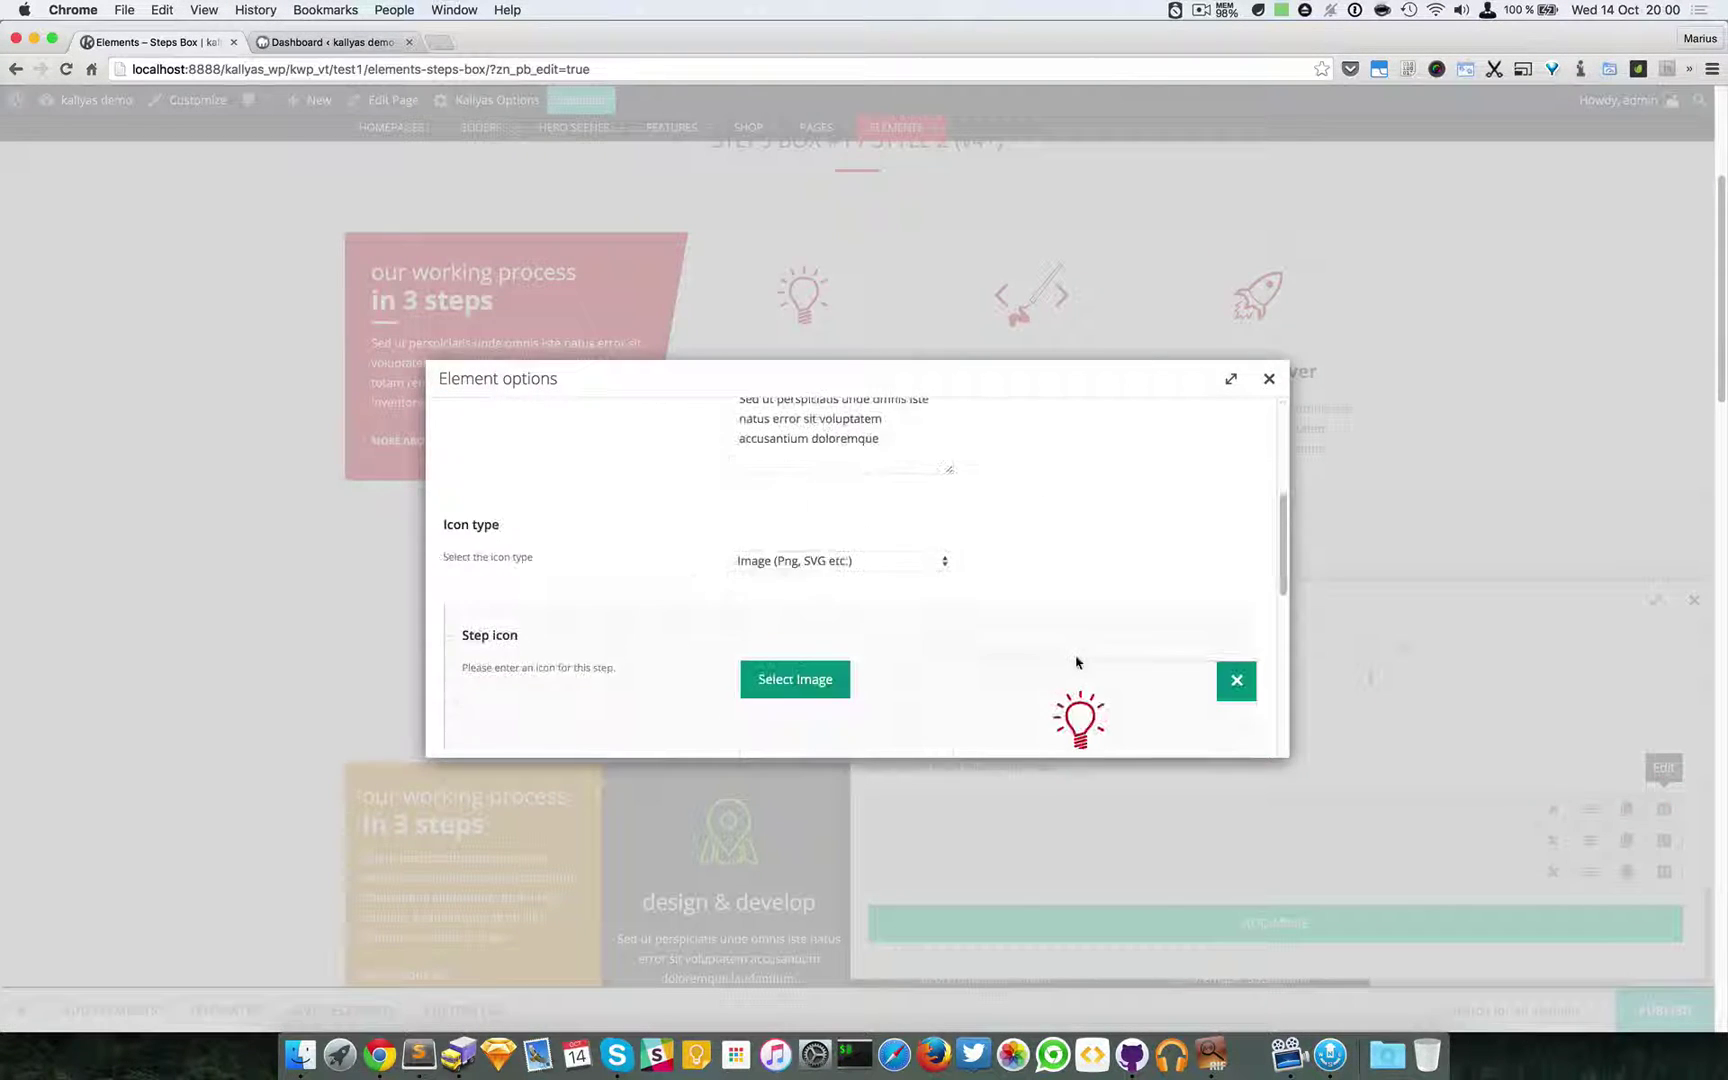
scroll(1076, 662, down, 5)
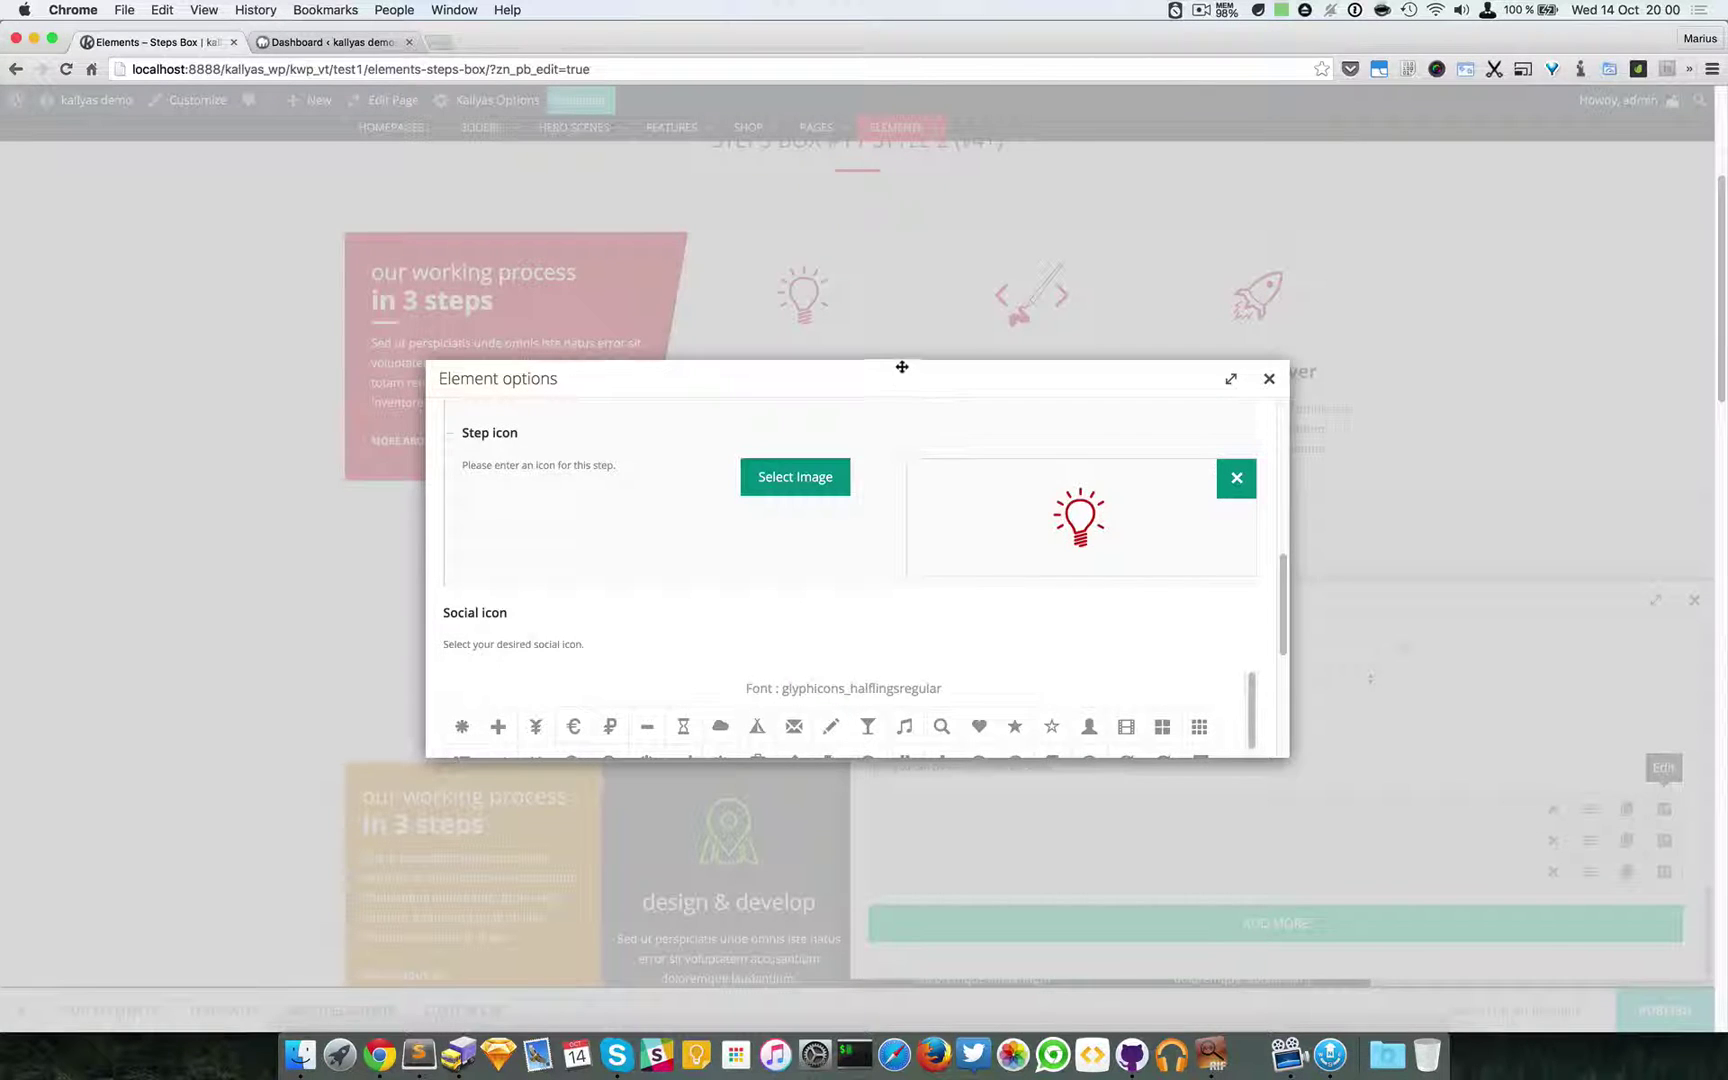
drag(902, 367, 1188, 551)
- Review the step's icon type, keeping Image (Png, SVG etc.) with its lightbulb icon
scroll(1385, 713, up, 1)
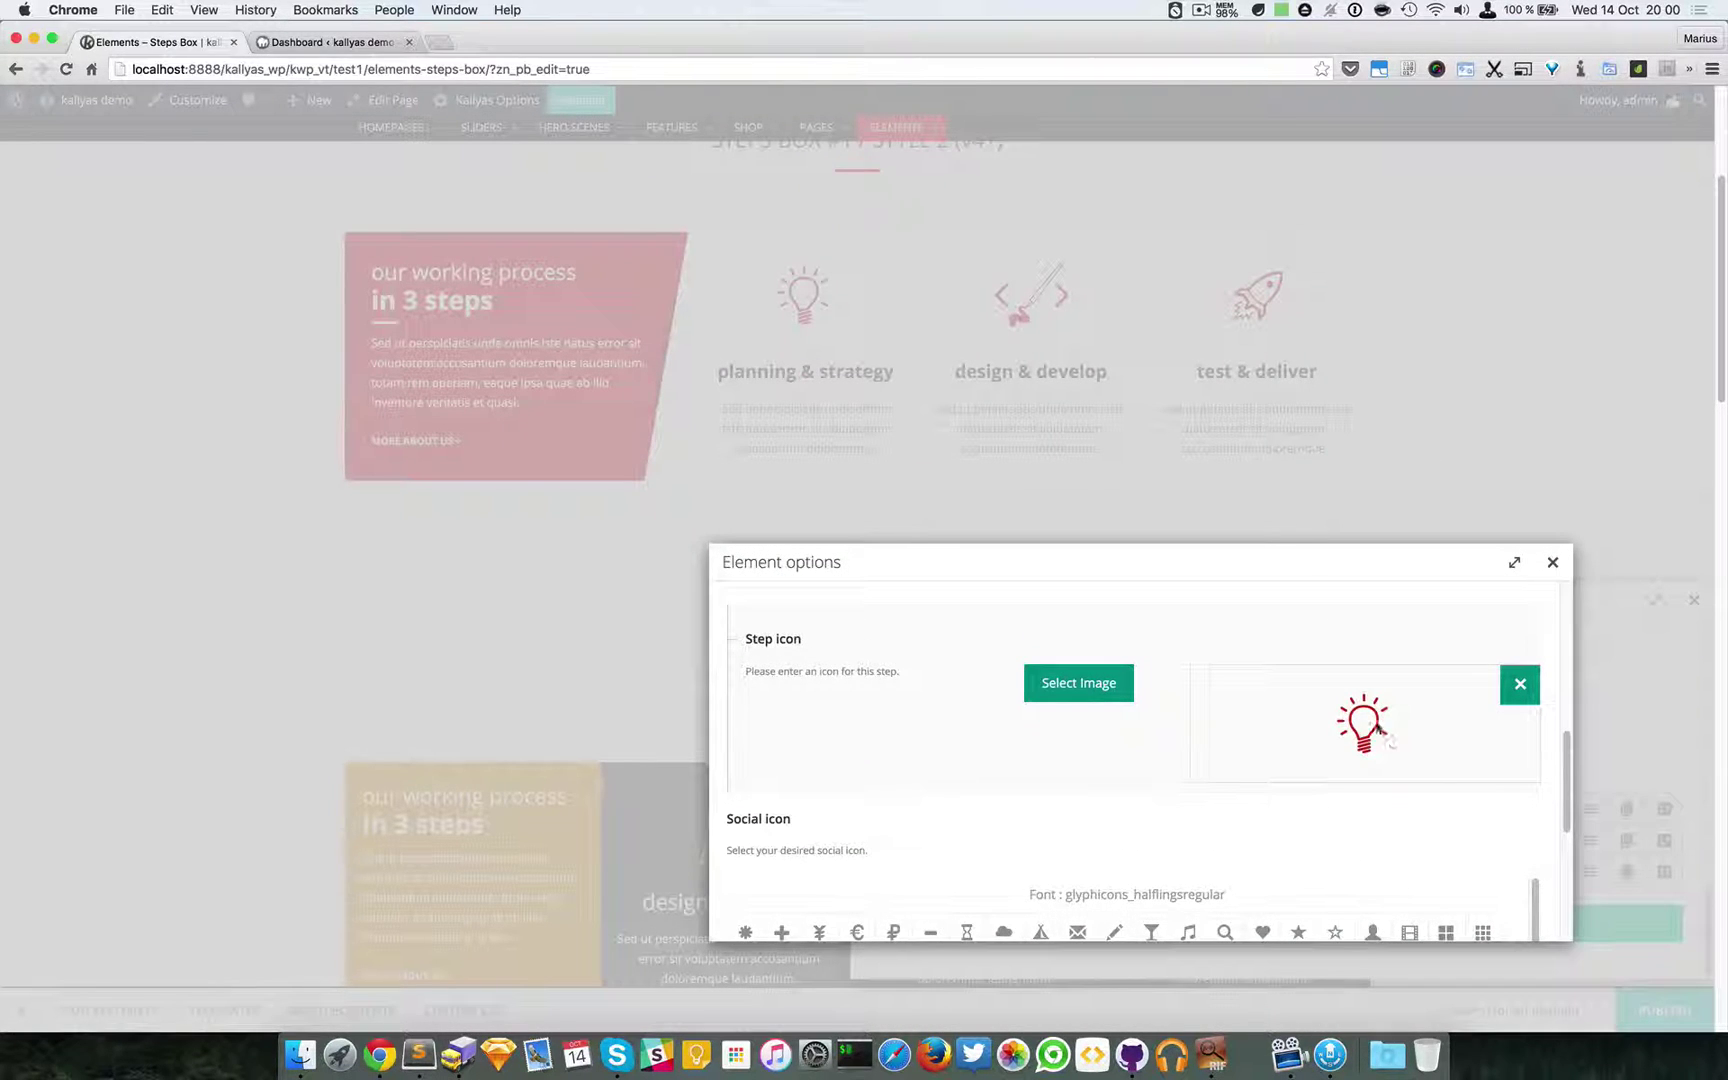
scroll(1385, 738, up, 3)
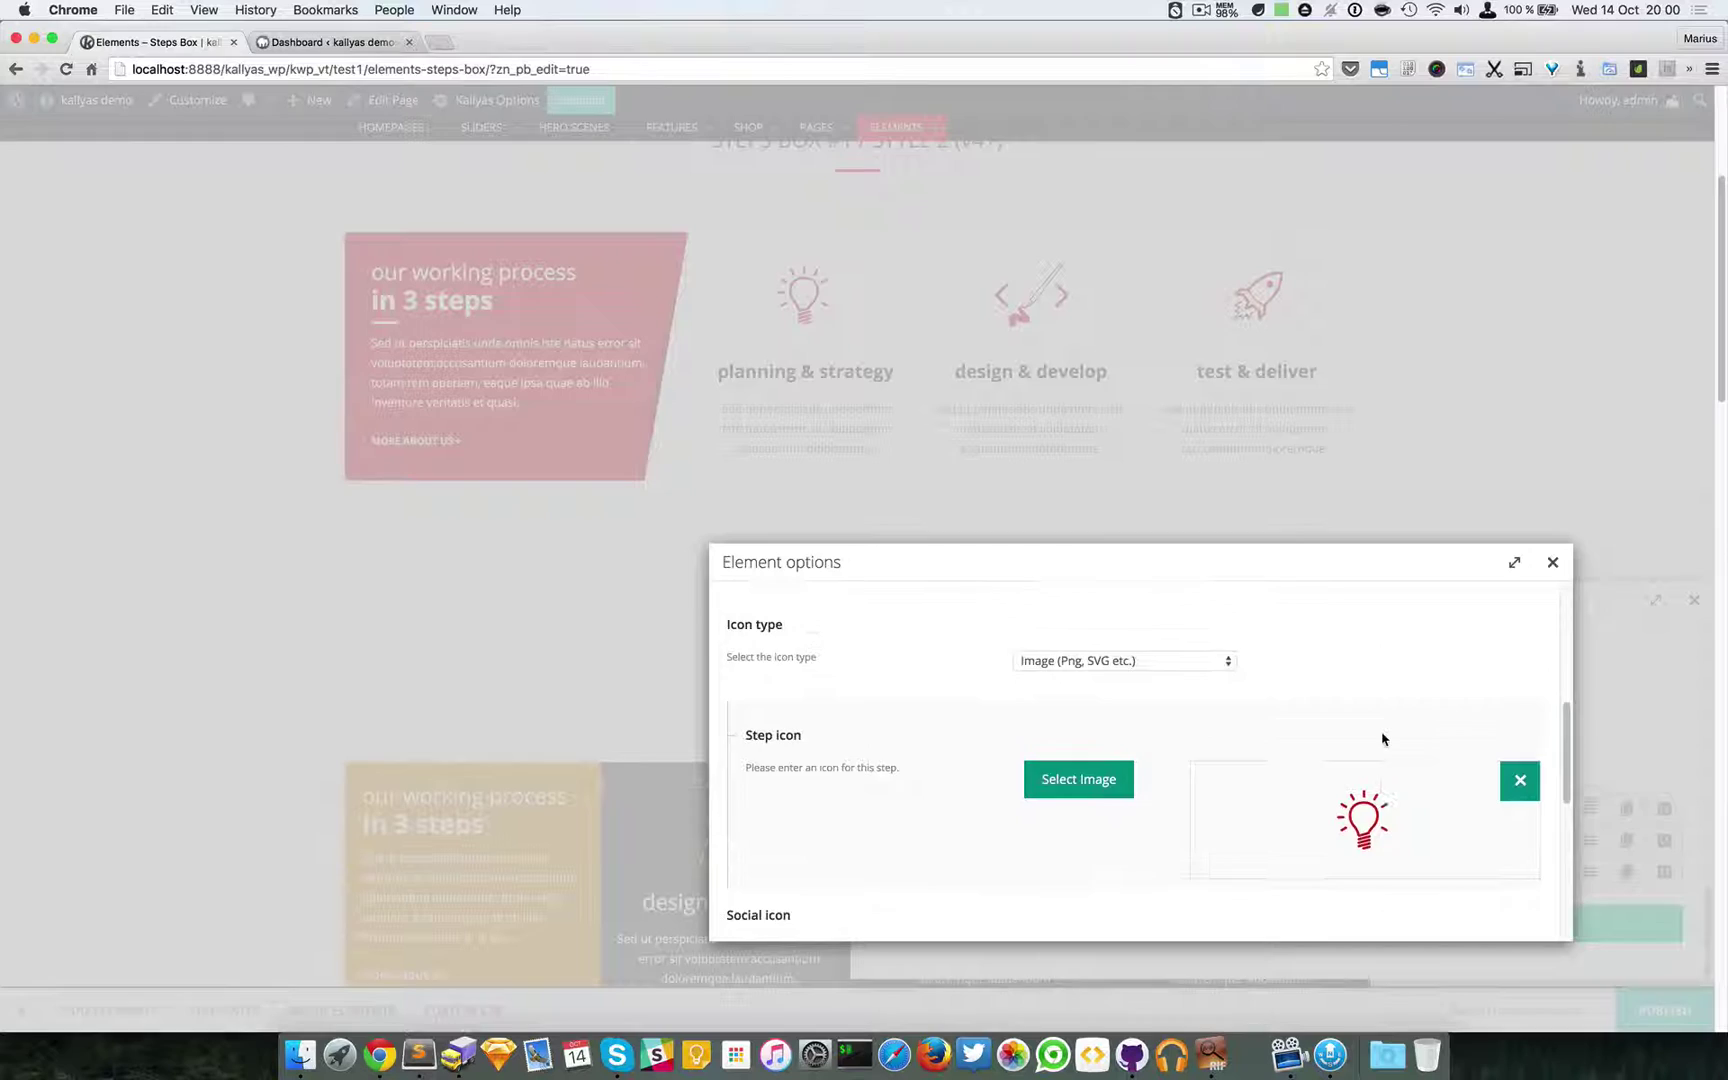
scroll(1366, 739, down, 4)
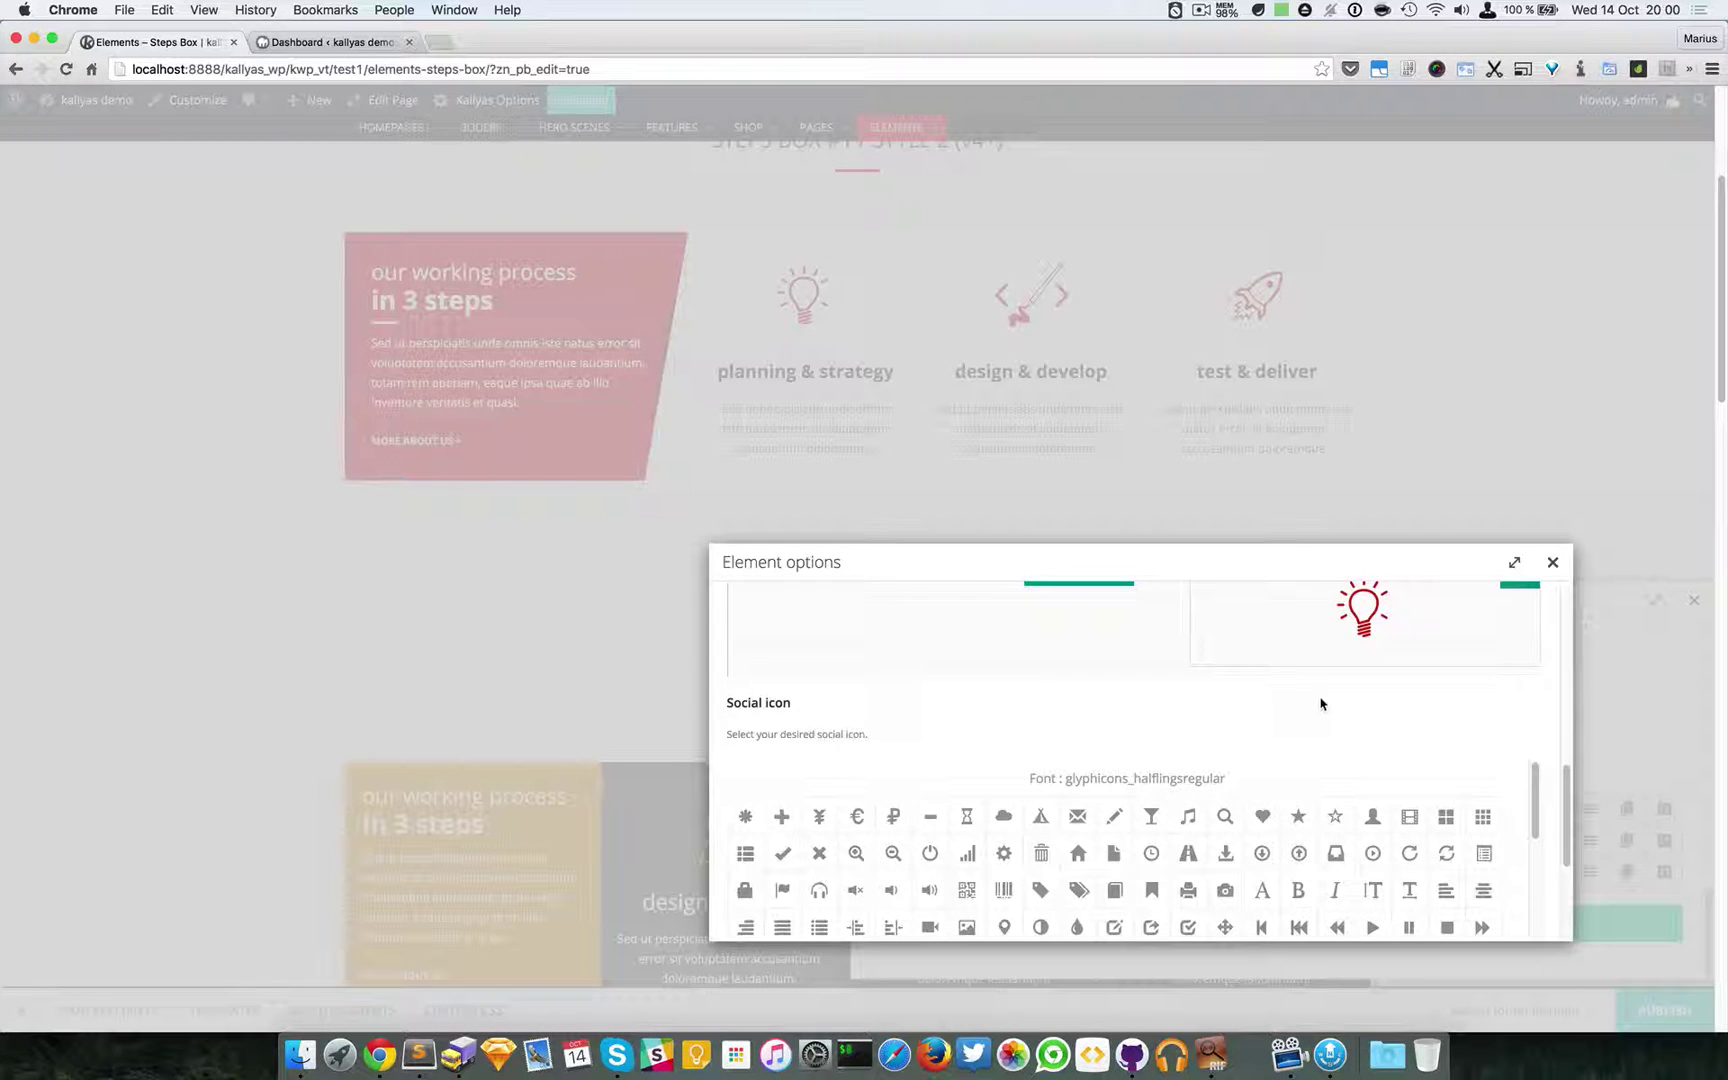
scroll(1330, 700, up, 3)
scroll(1342, 694, down, 5)
scroll(1546, 685, down, 1)
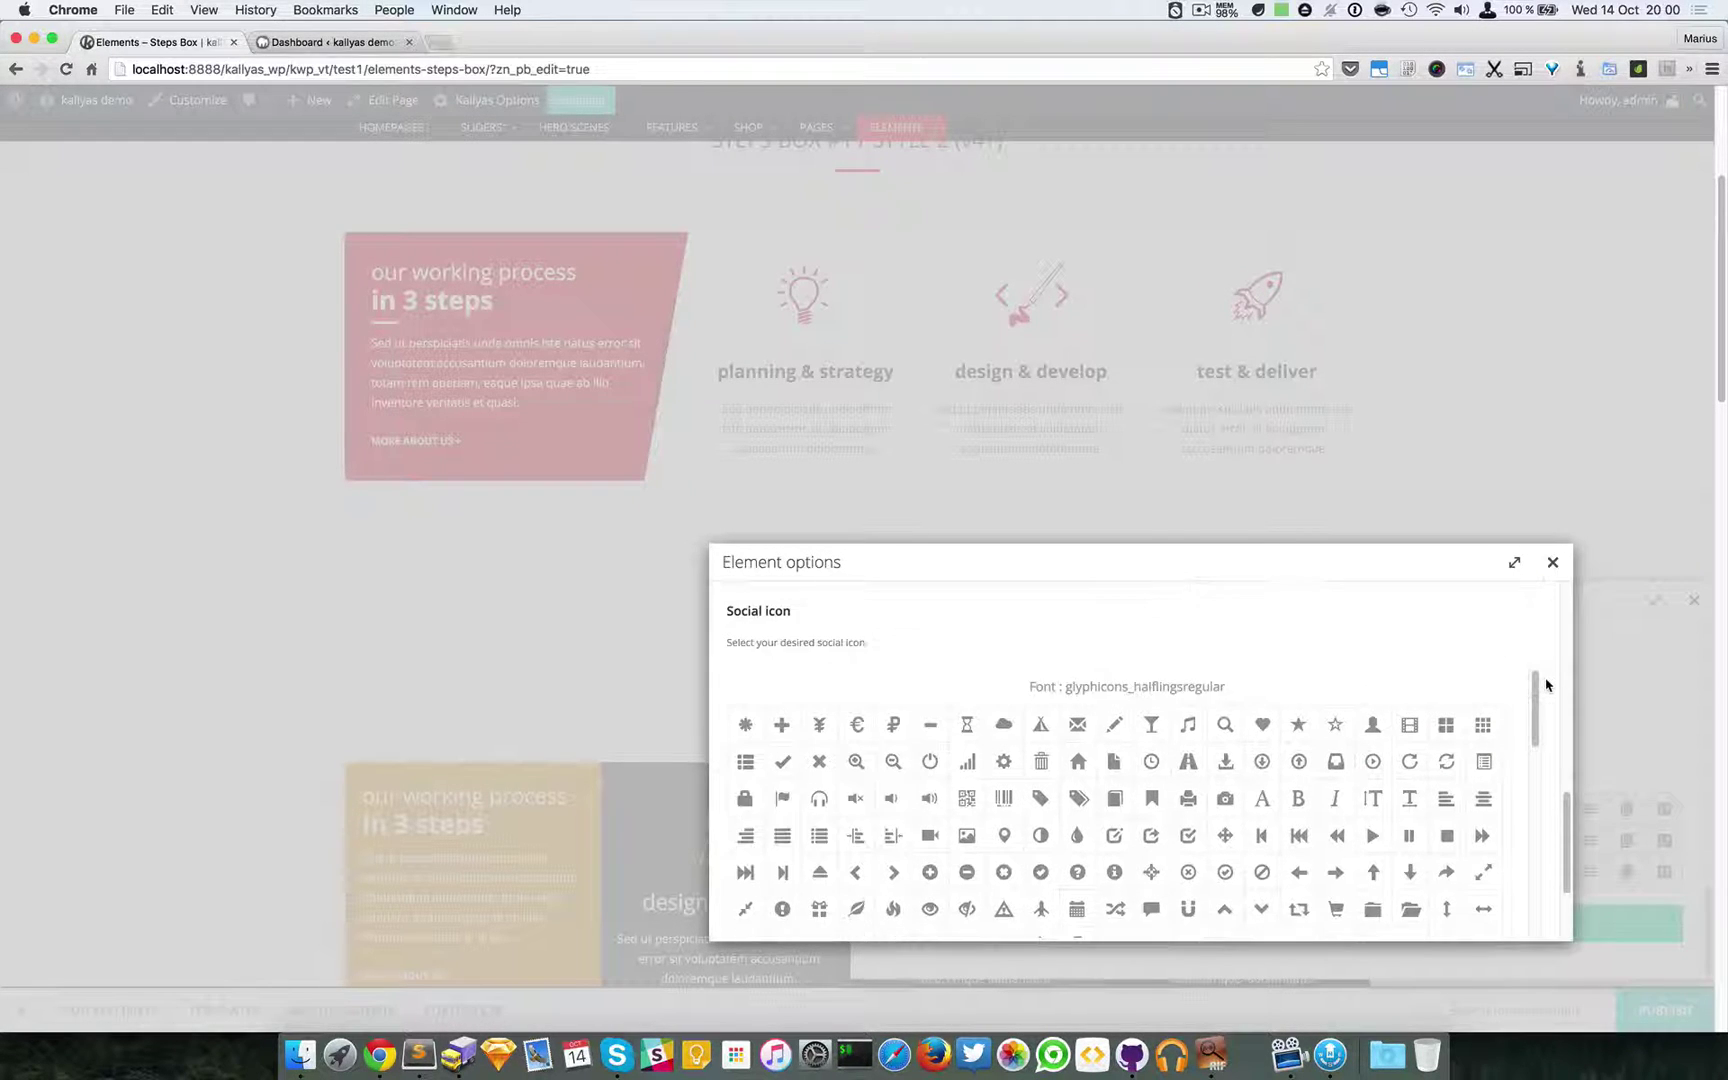
scroll(1546, 685, down, 2)
scroll(1546, 685, up, 4)
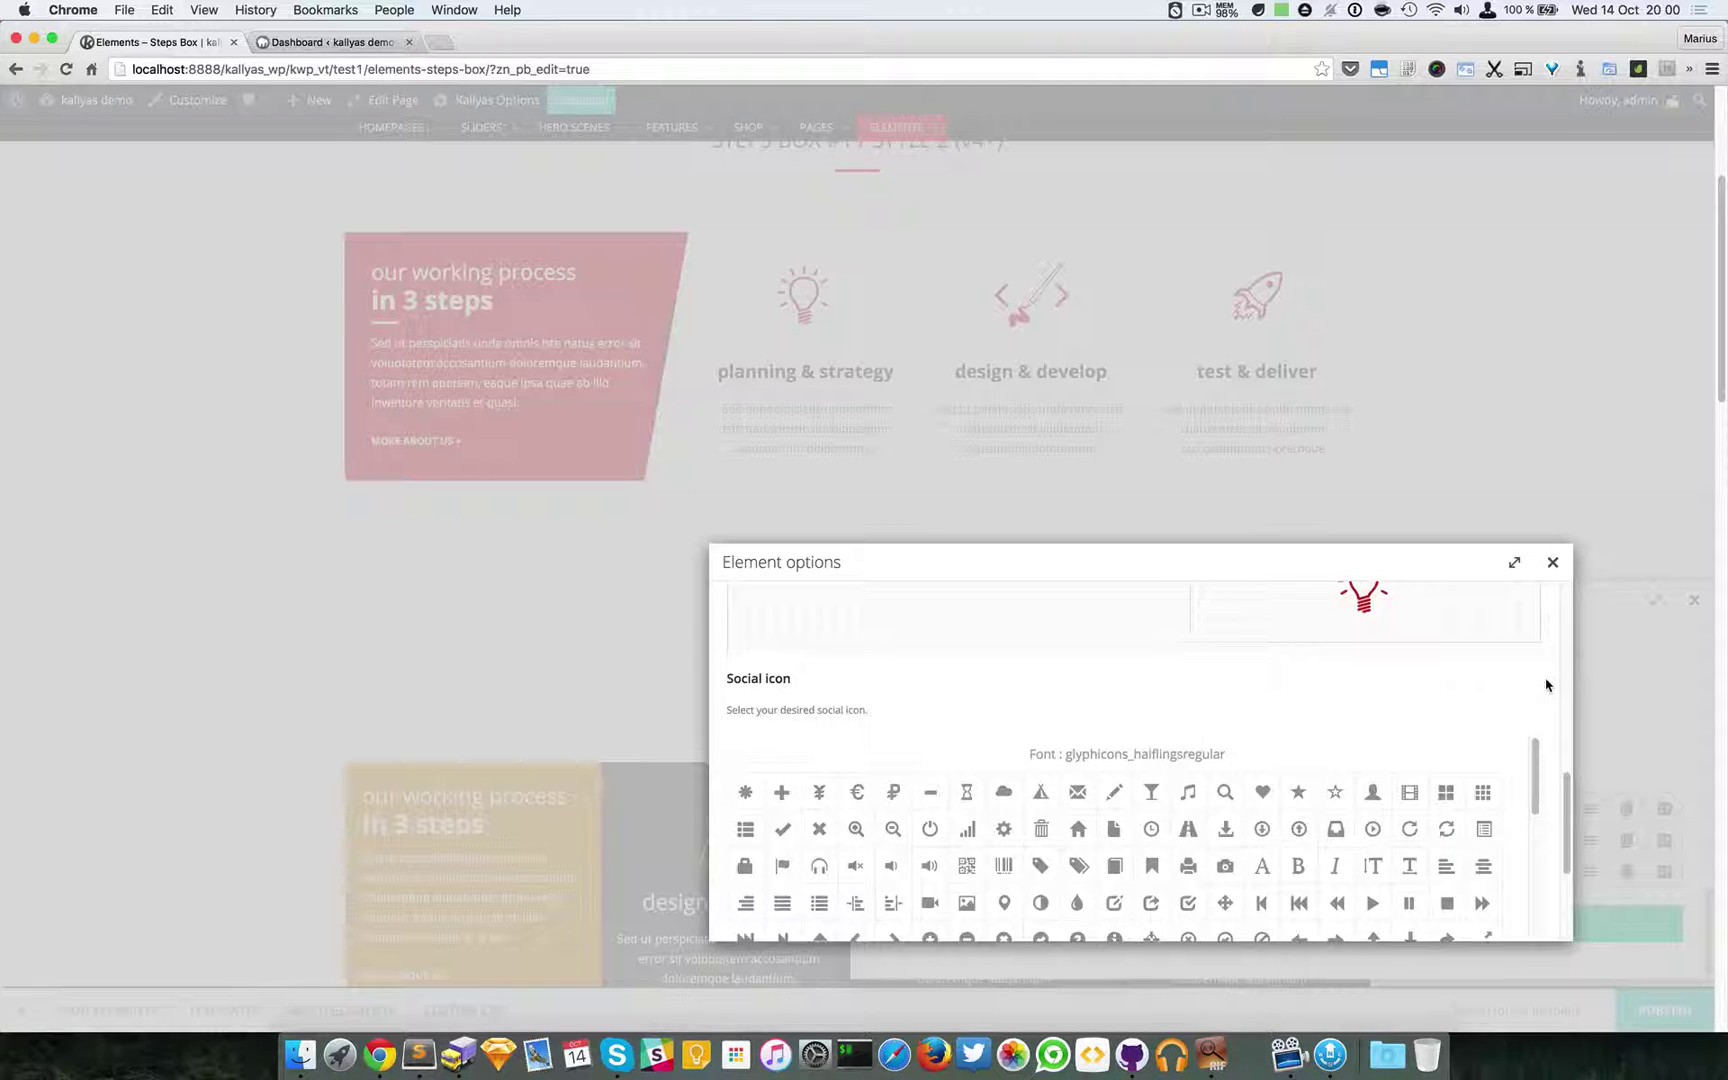
scroll(1546, 685, up, 5)
scroll(1546, 685, up, 3)
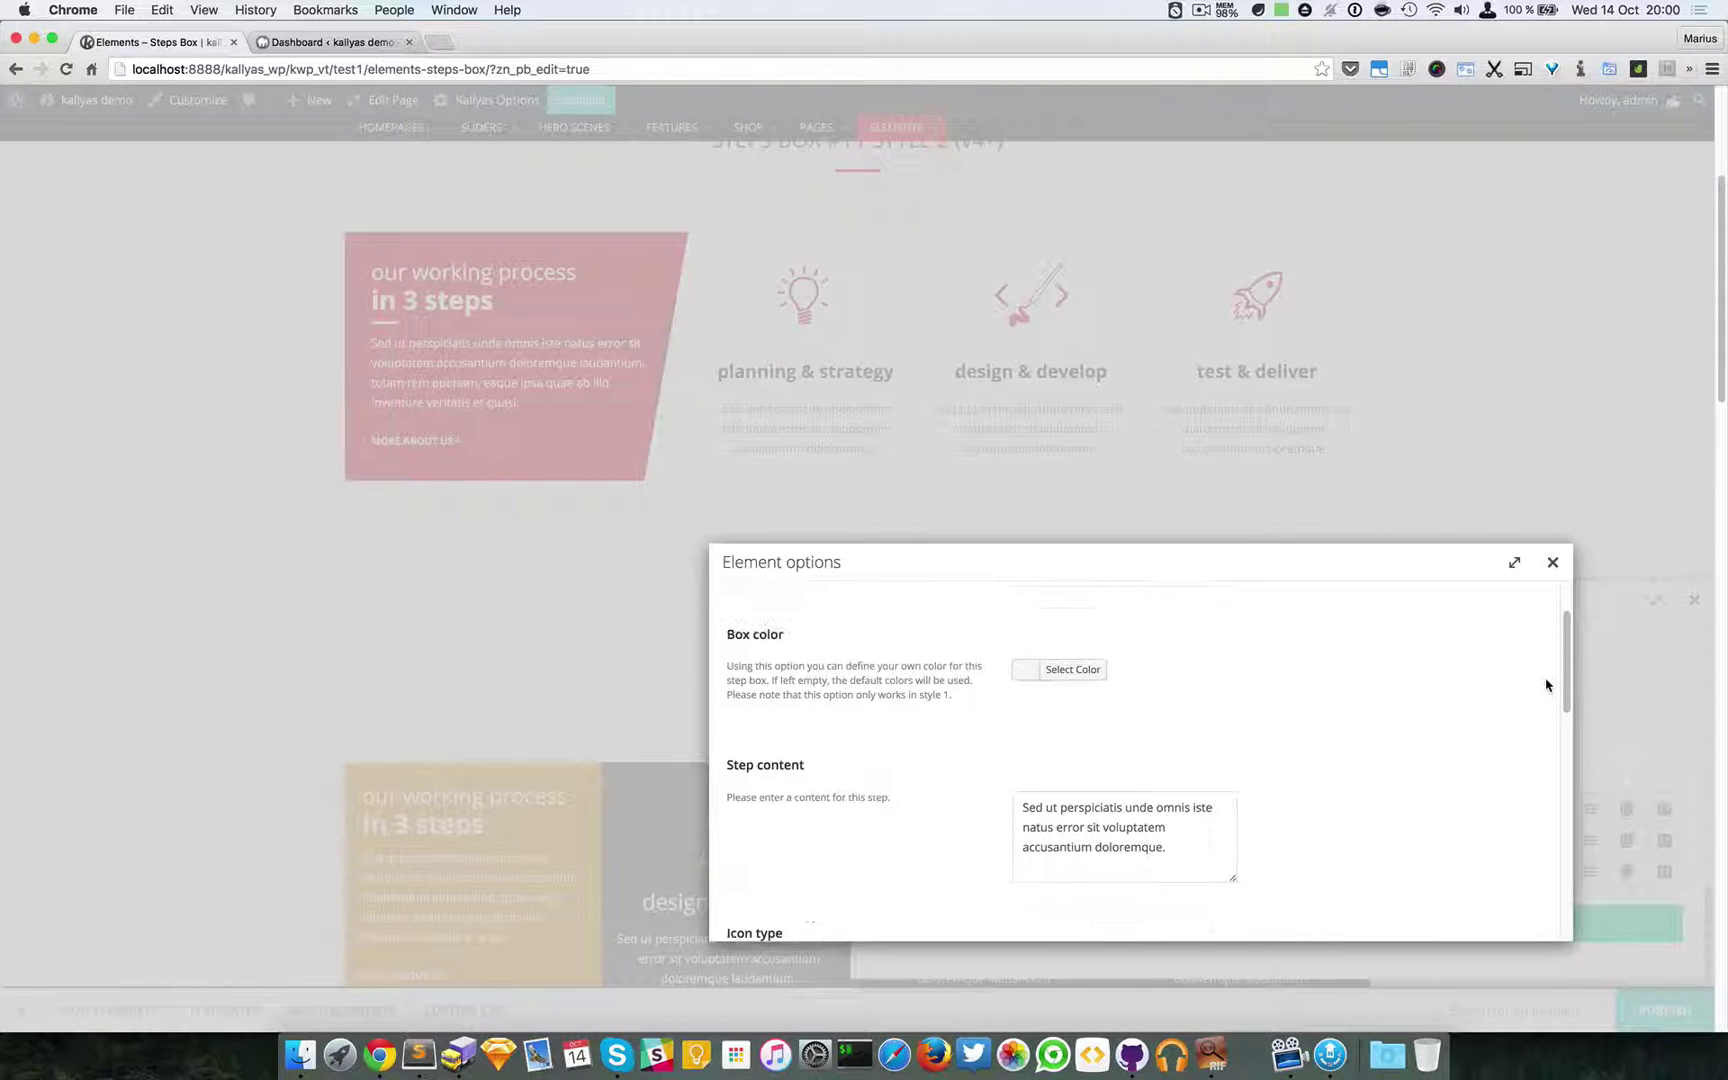
scroll(1546, 685, down, 4)
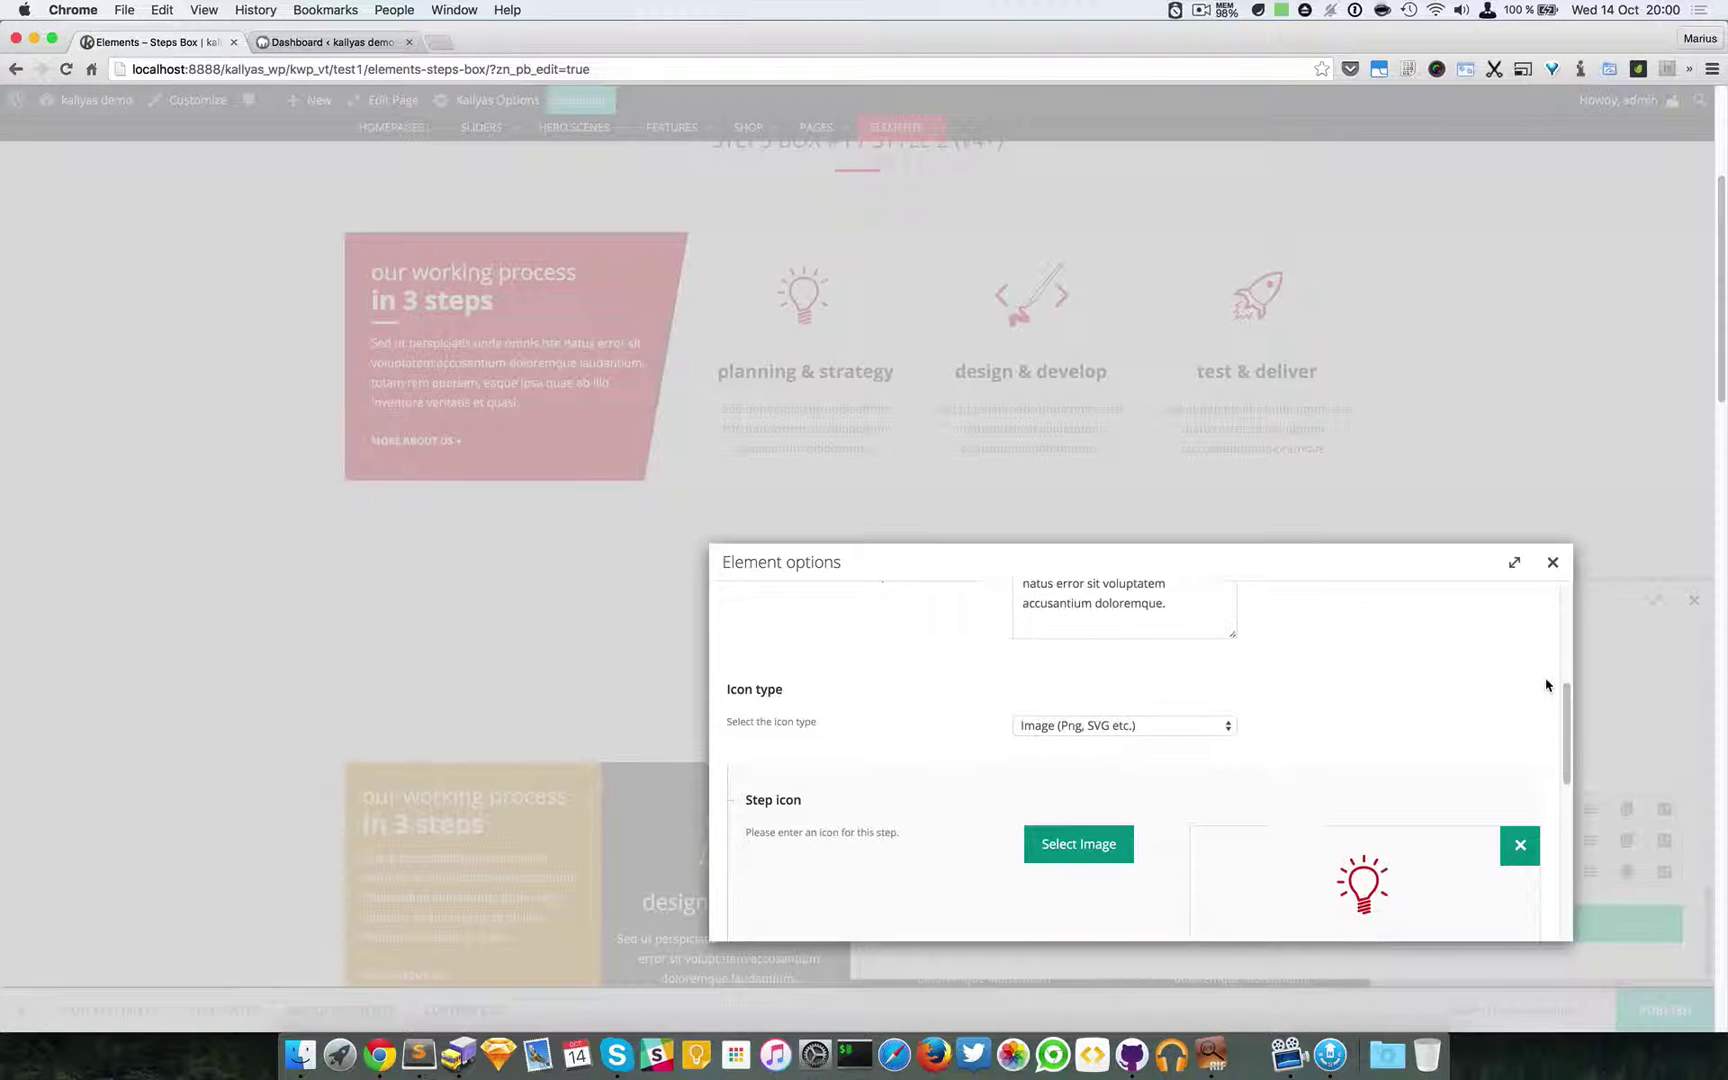
click(1155, 700)
click(1385, 670)
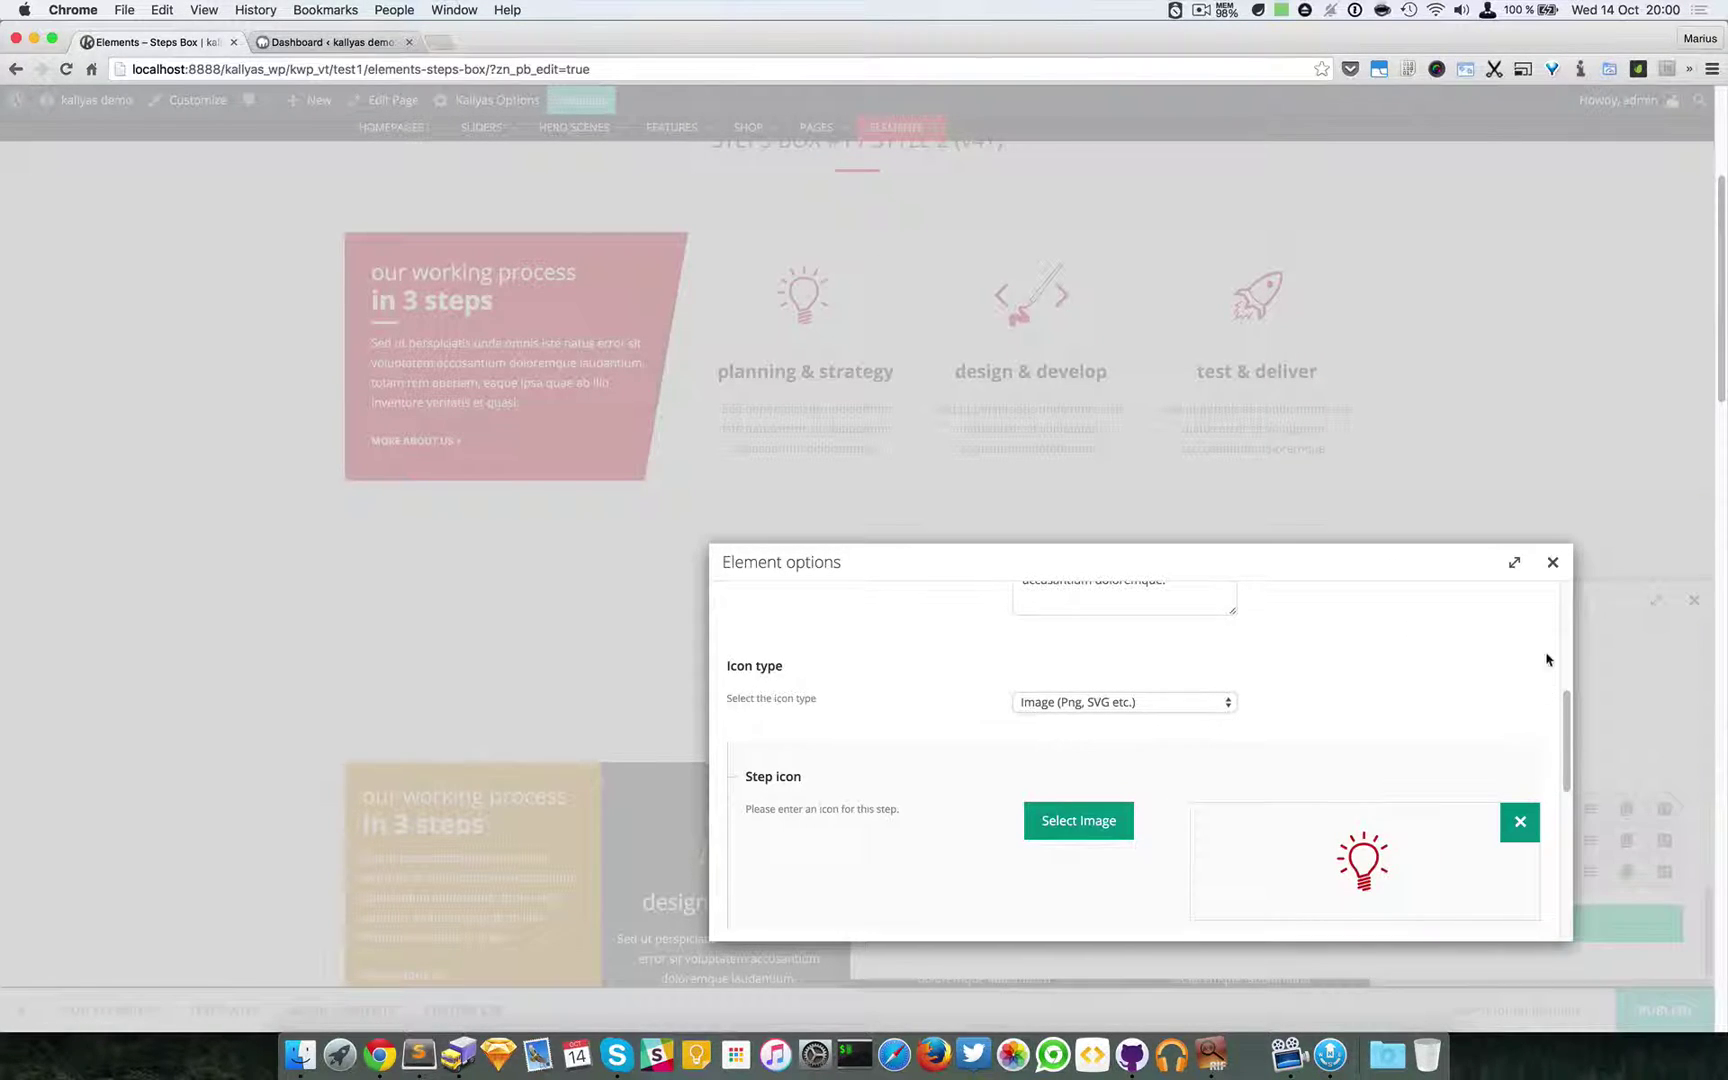
- Close the first step's Element options and the Steps Box options to reveal the All Elements library
click(1552, 562)
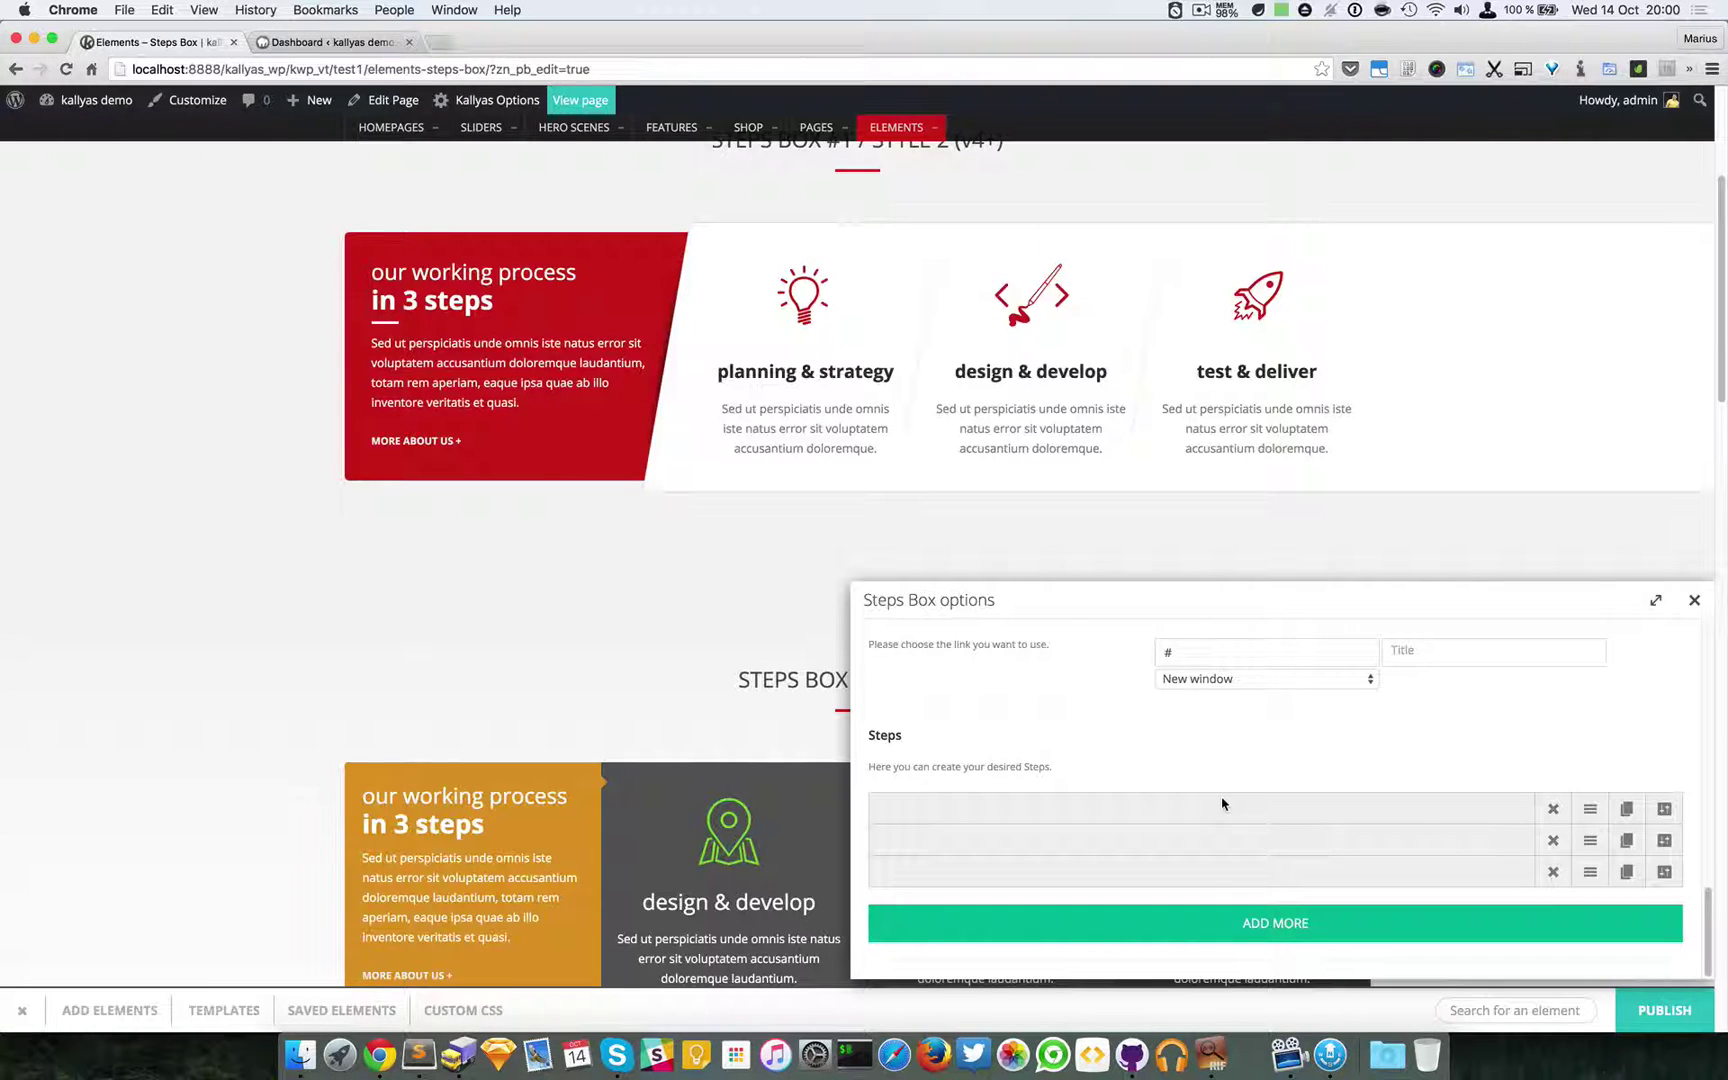
click(1660, 812)
scroll(1324, 822, up, 3)
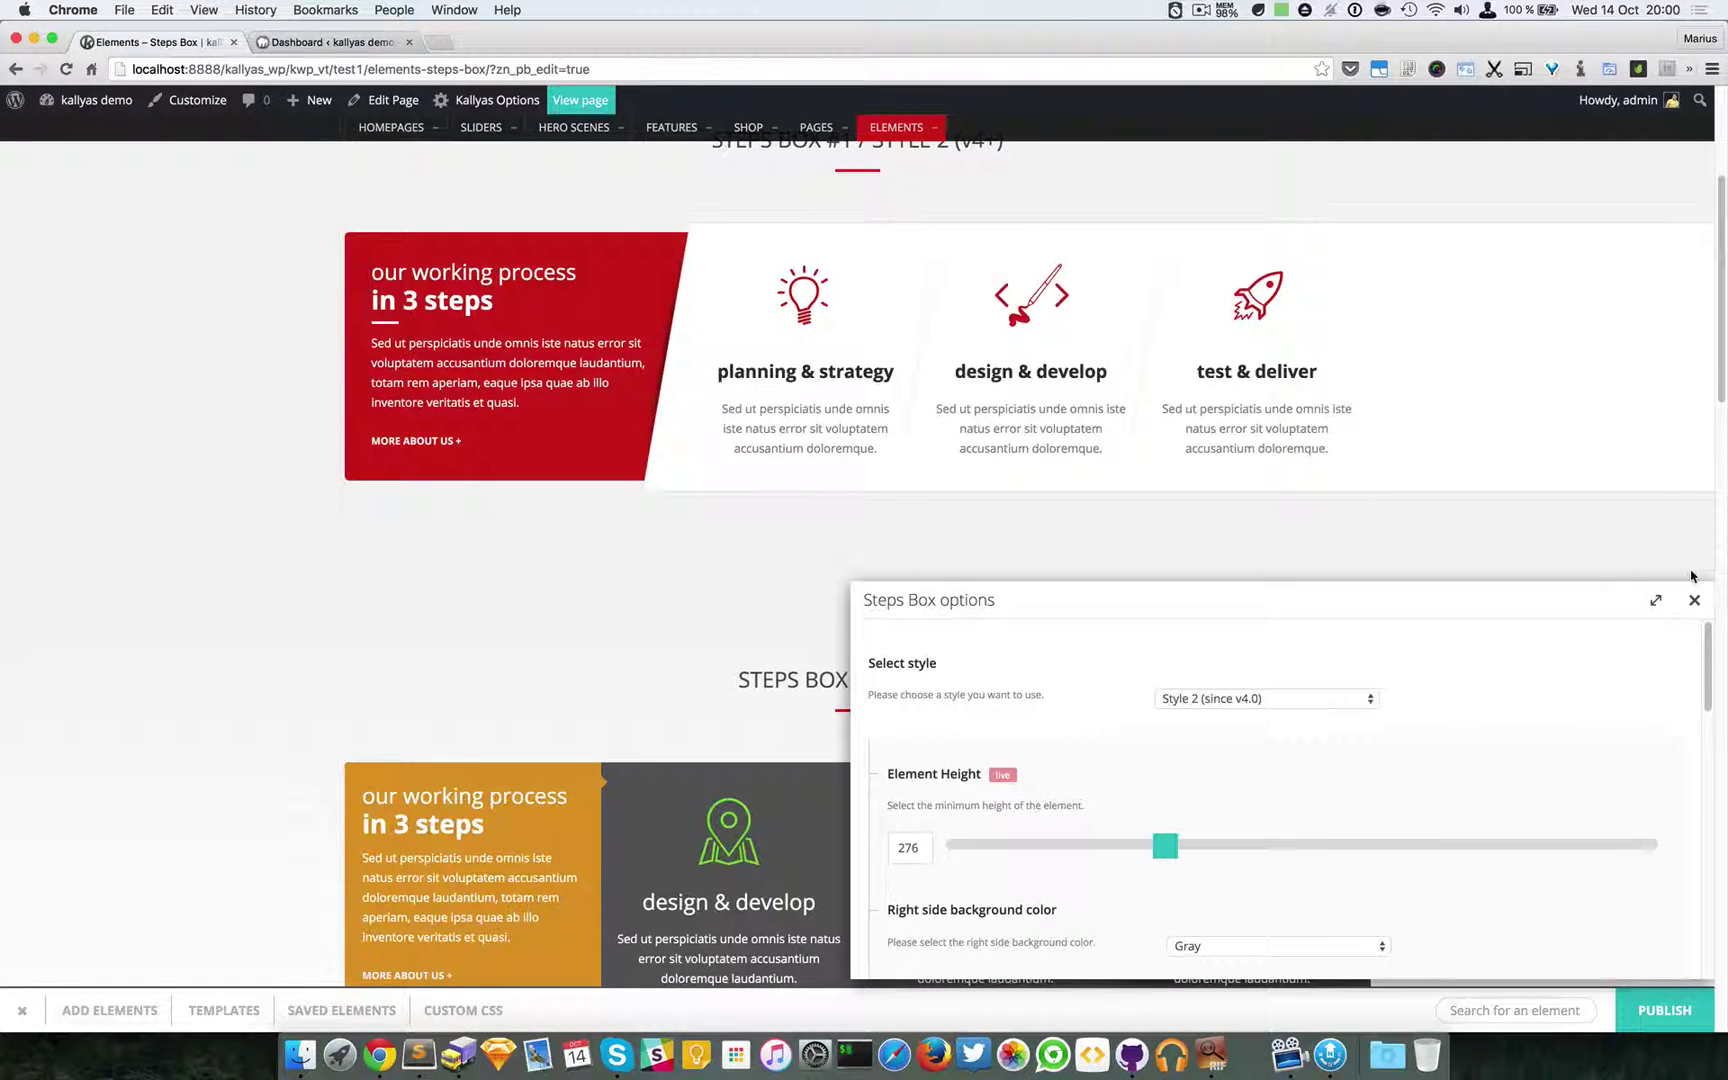
click(1694, 600)
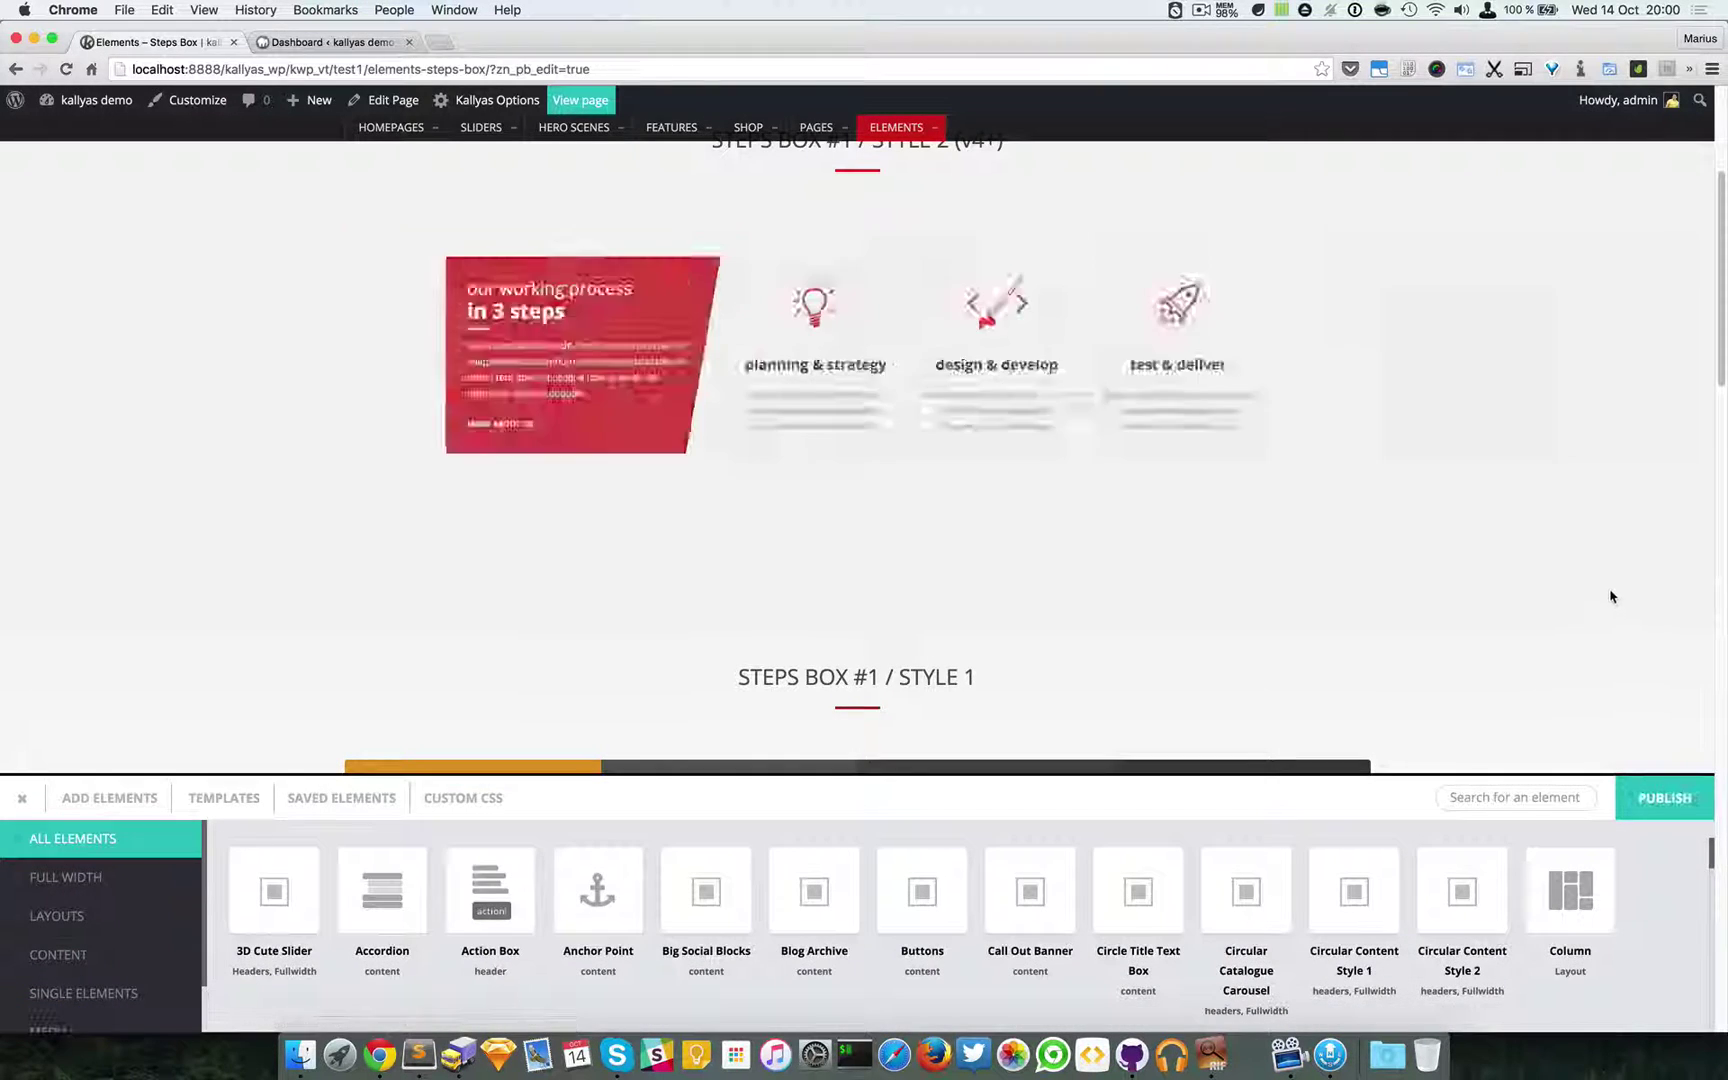
- Search elements for 'sect' and add a Section below the Style 2 Steps Box
click(1535, 800)
text(sec)
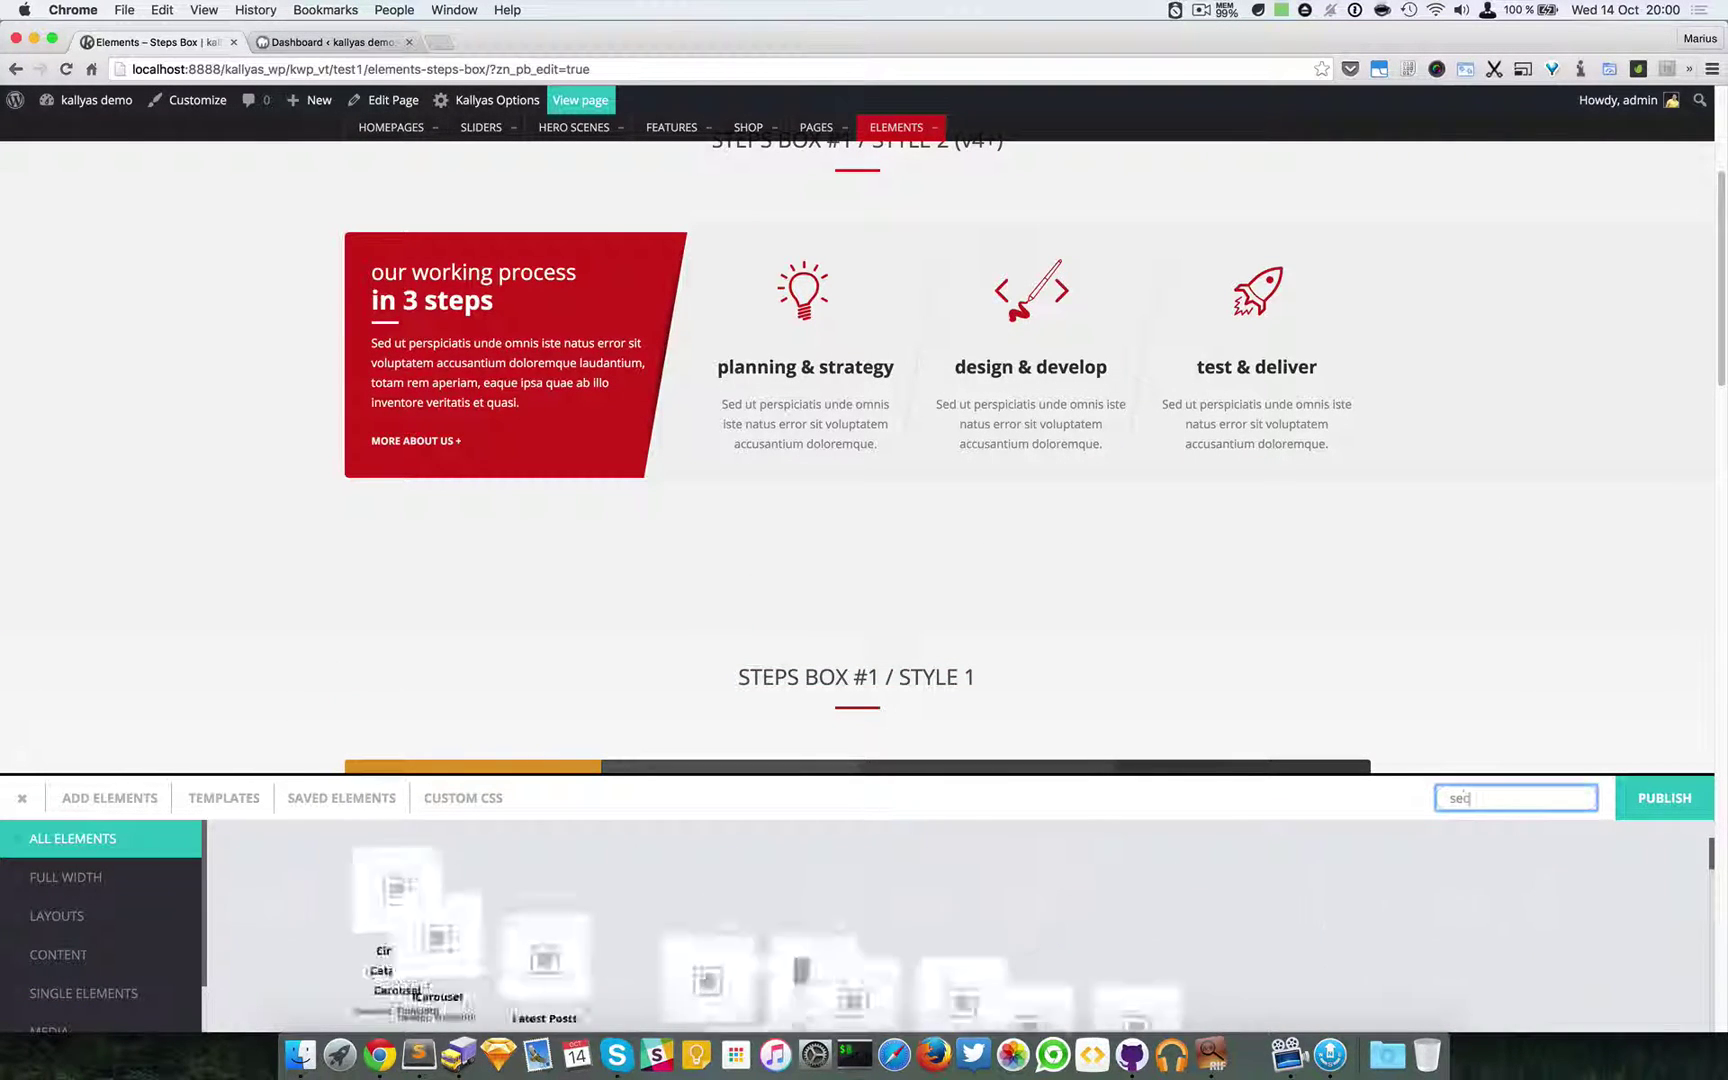
text(t)
drag(305, 880, 740, 625)
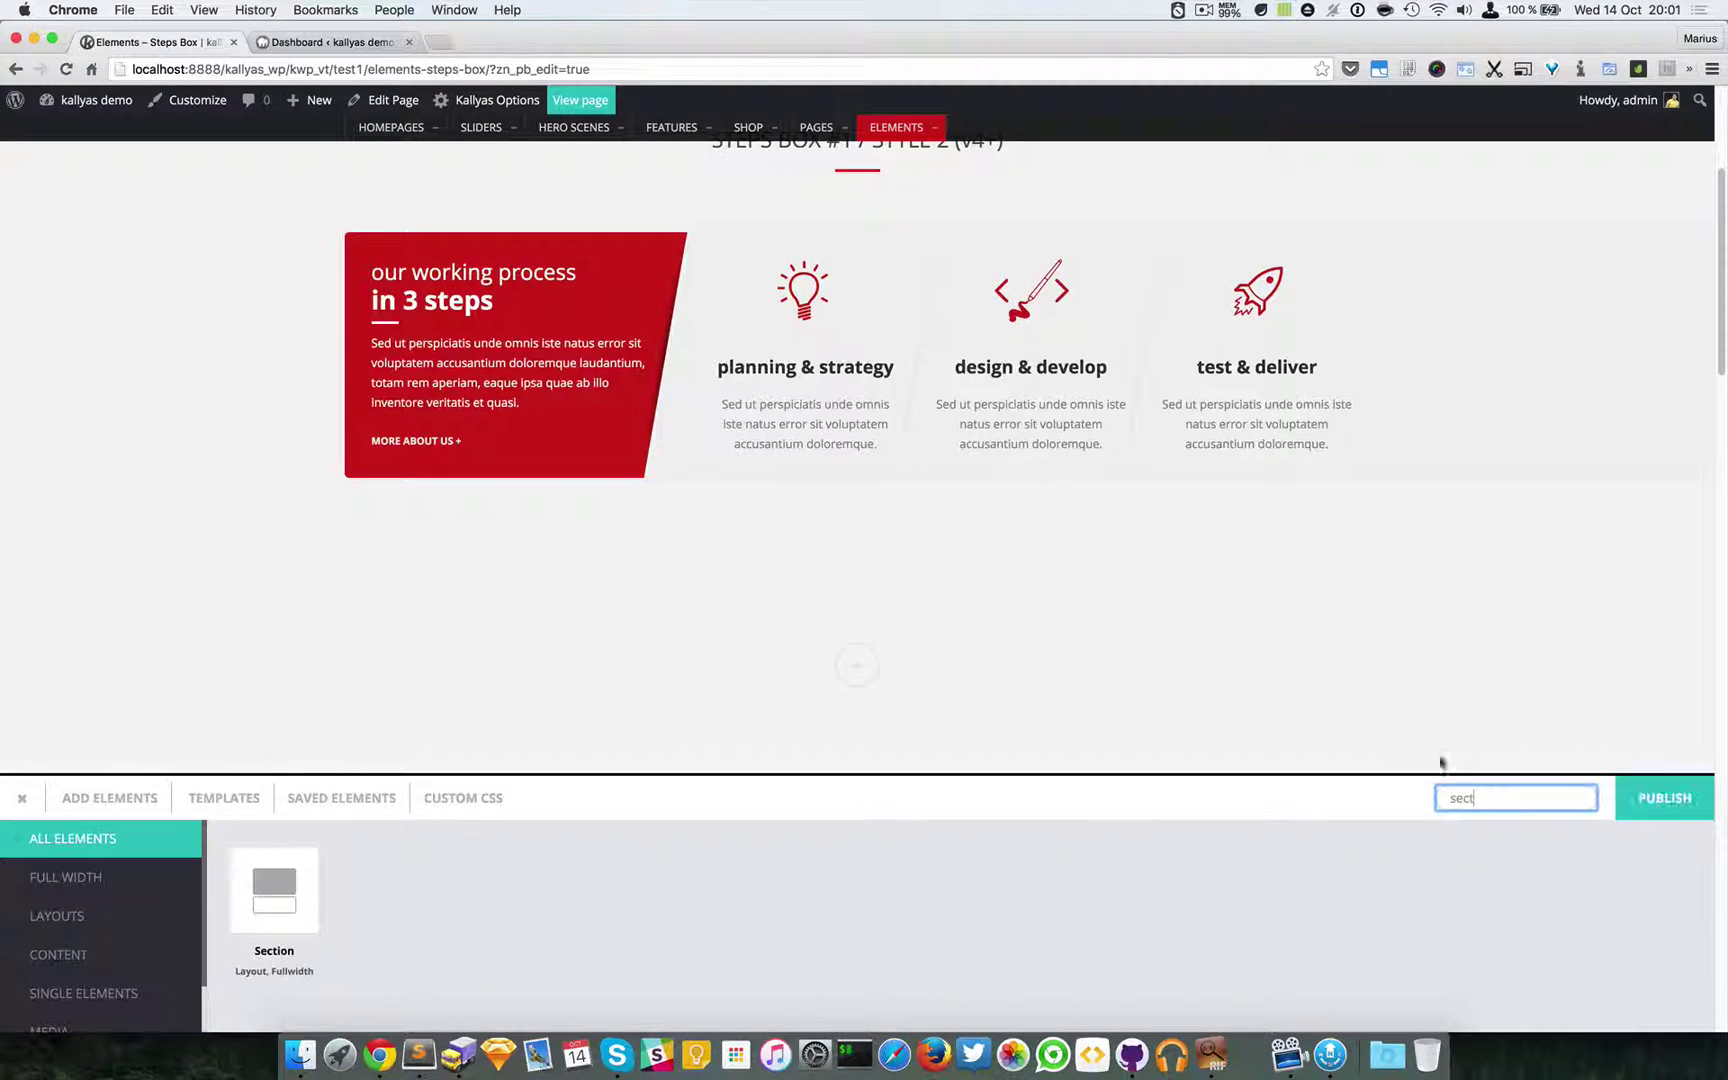
- Search elements for 'steps' and place a new Steps Box inside the new Section
double_click(1527, 802)
key(BackSpace)
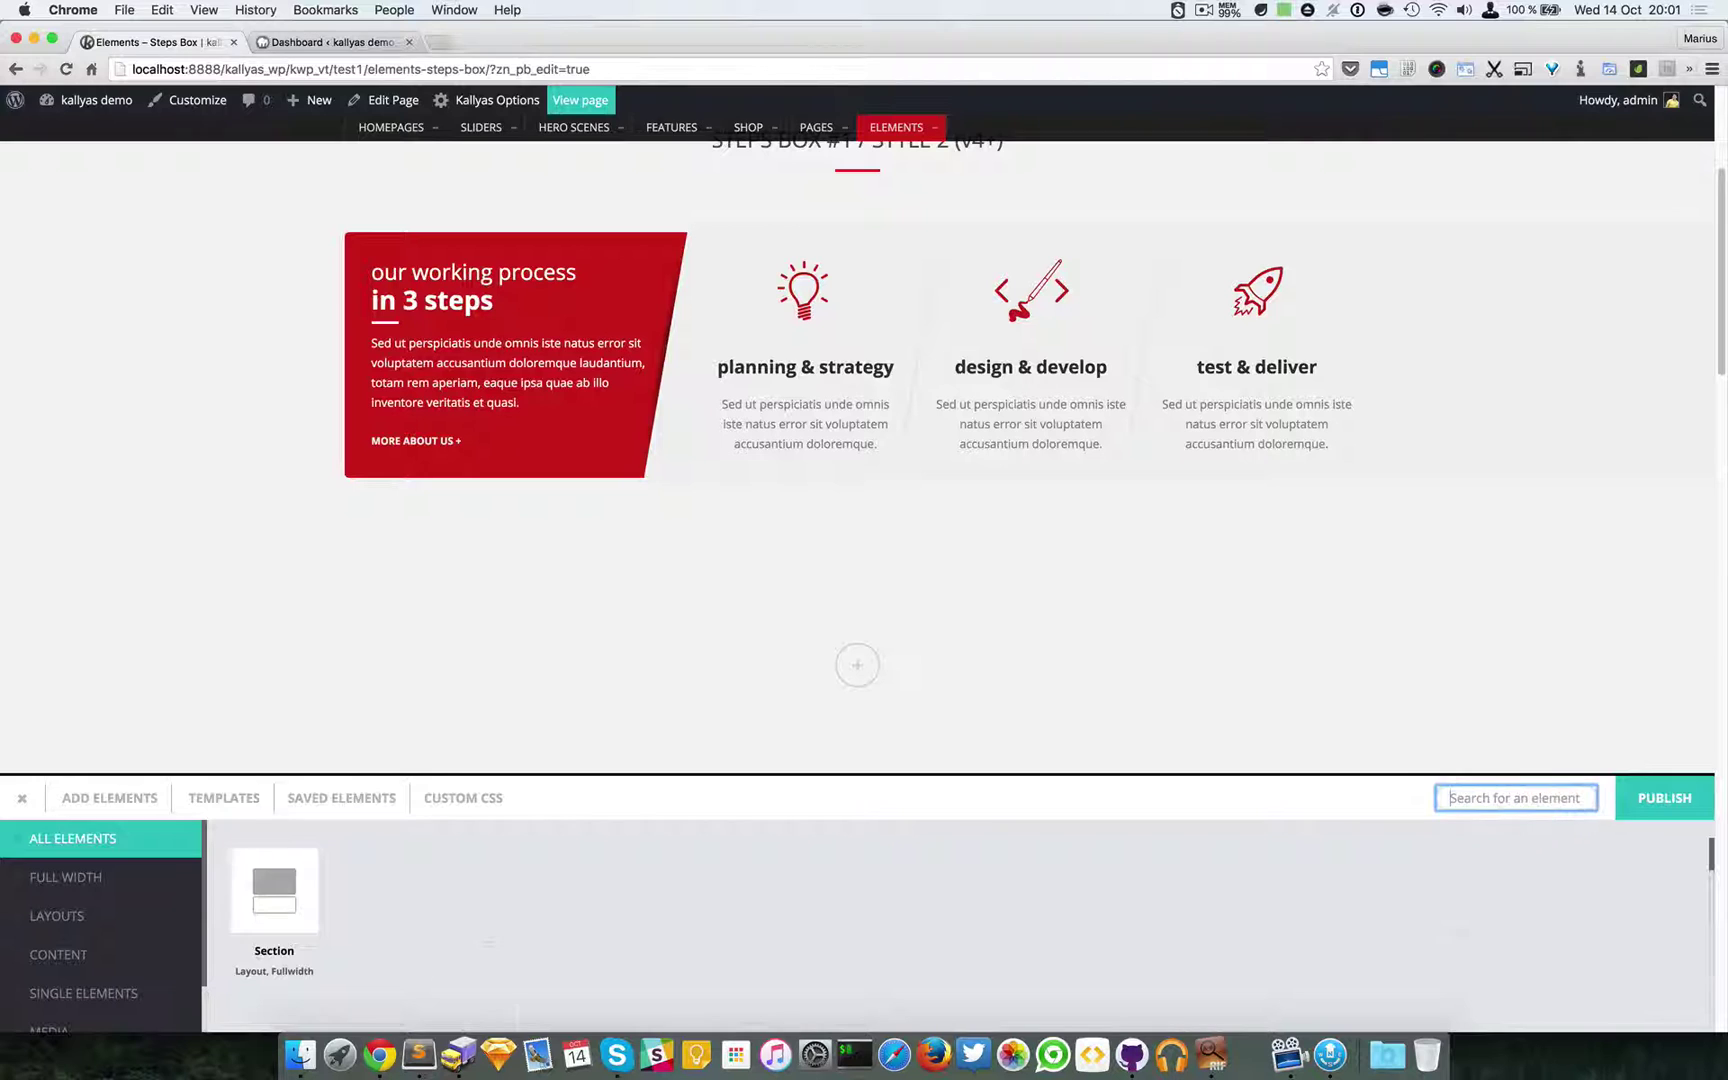
text(stat)
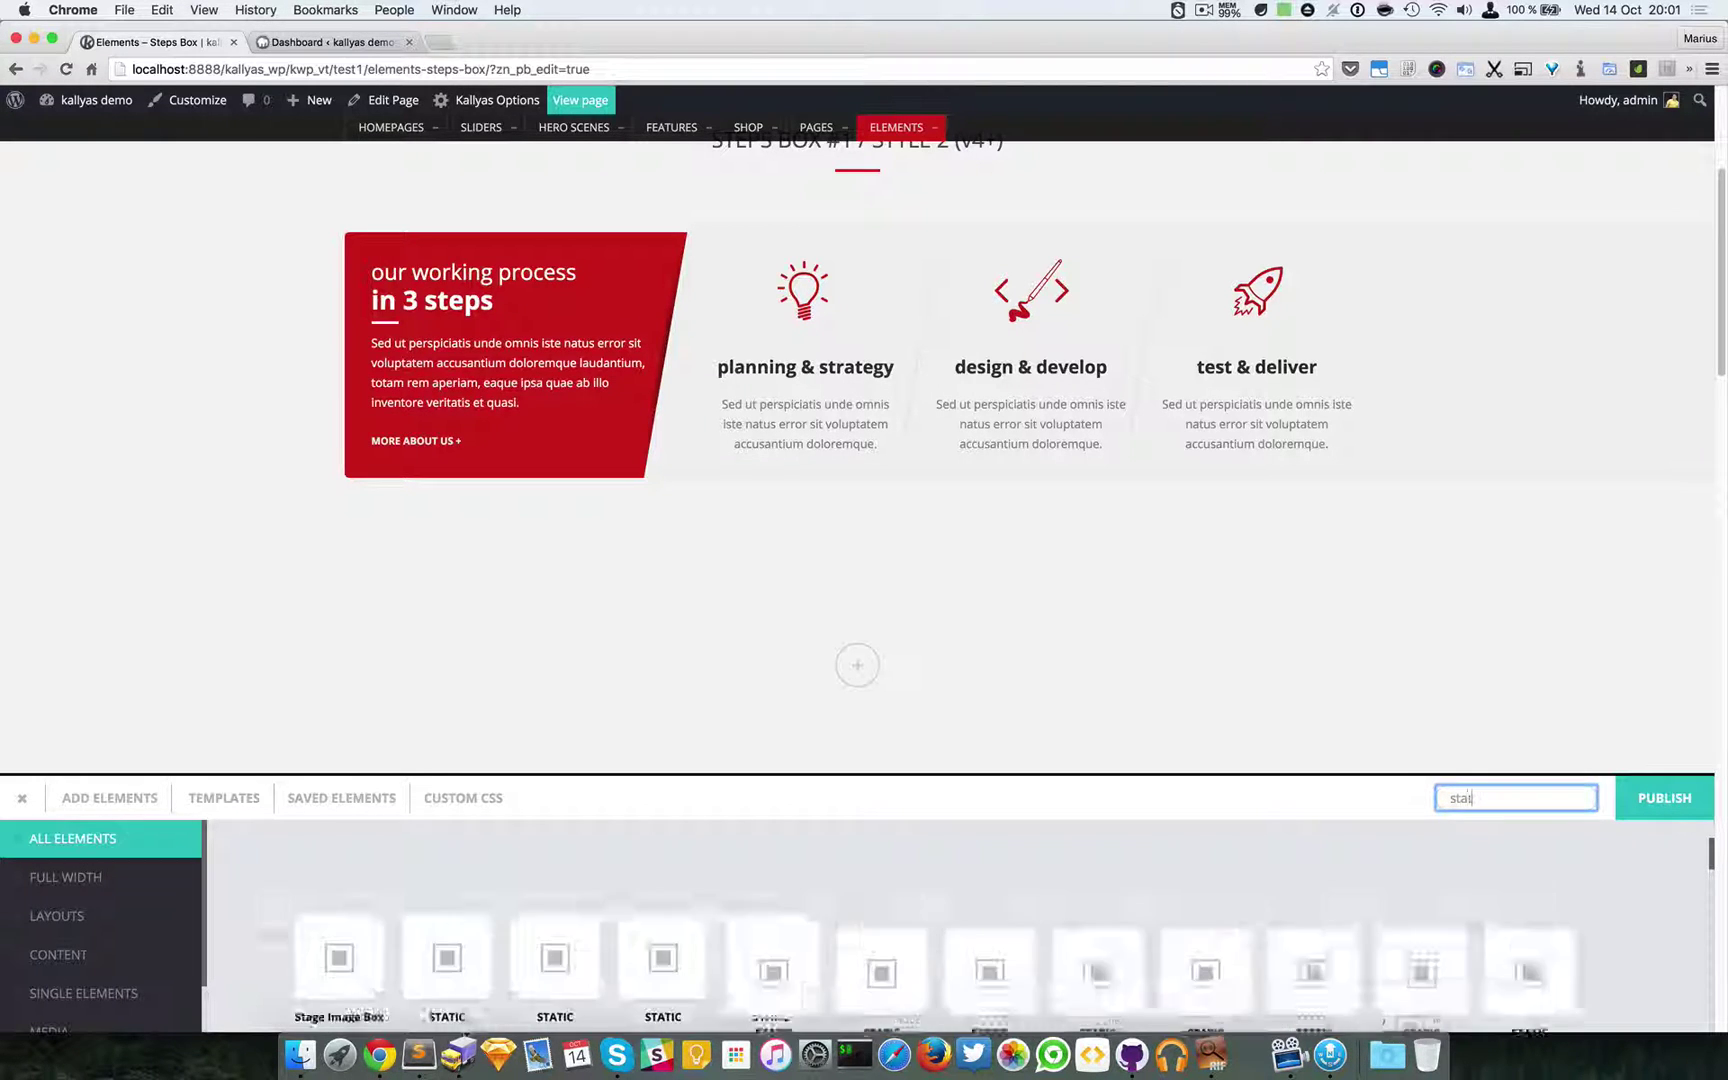
double_click(1510, 800)
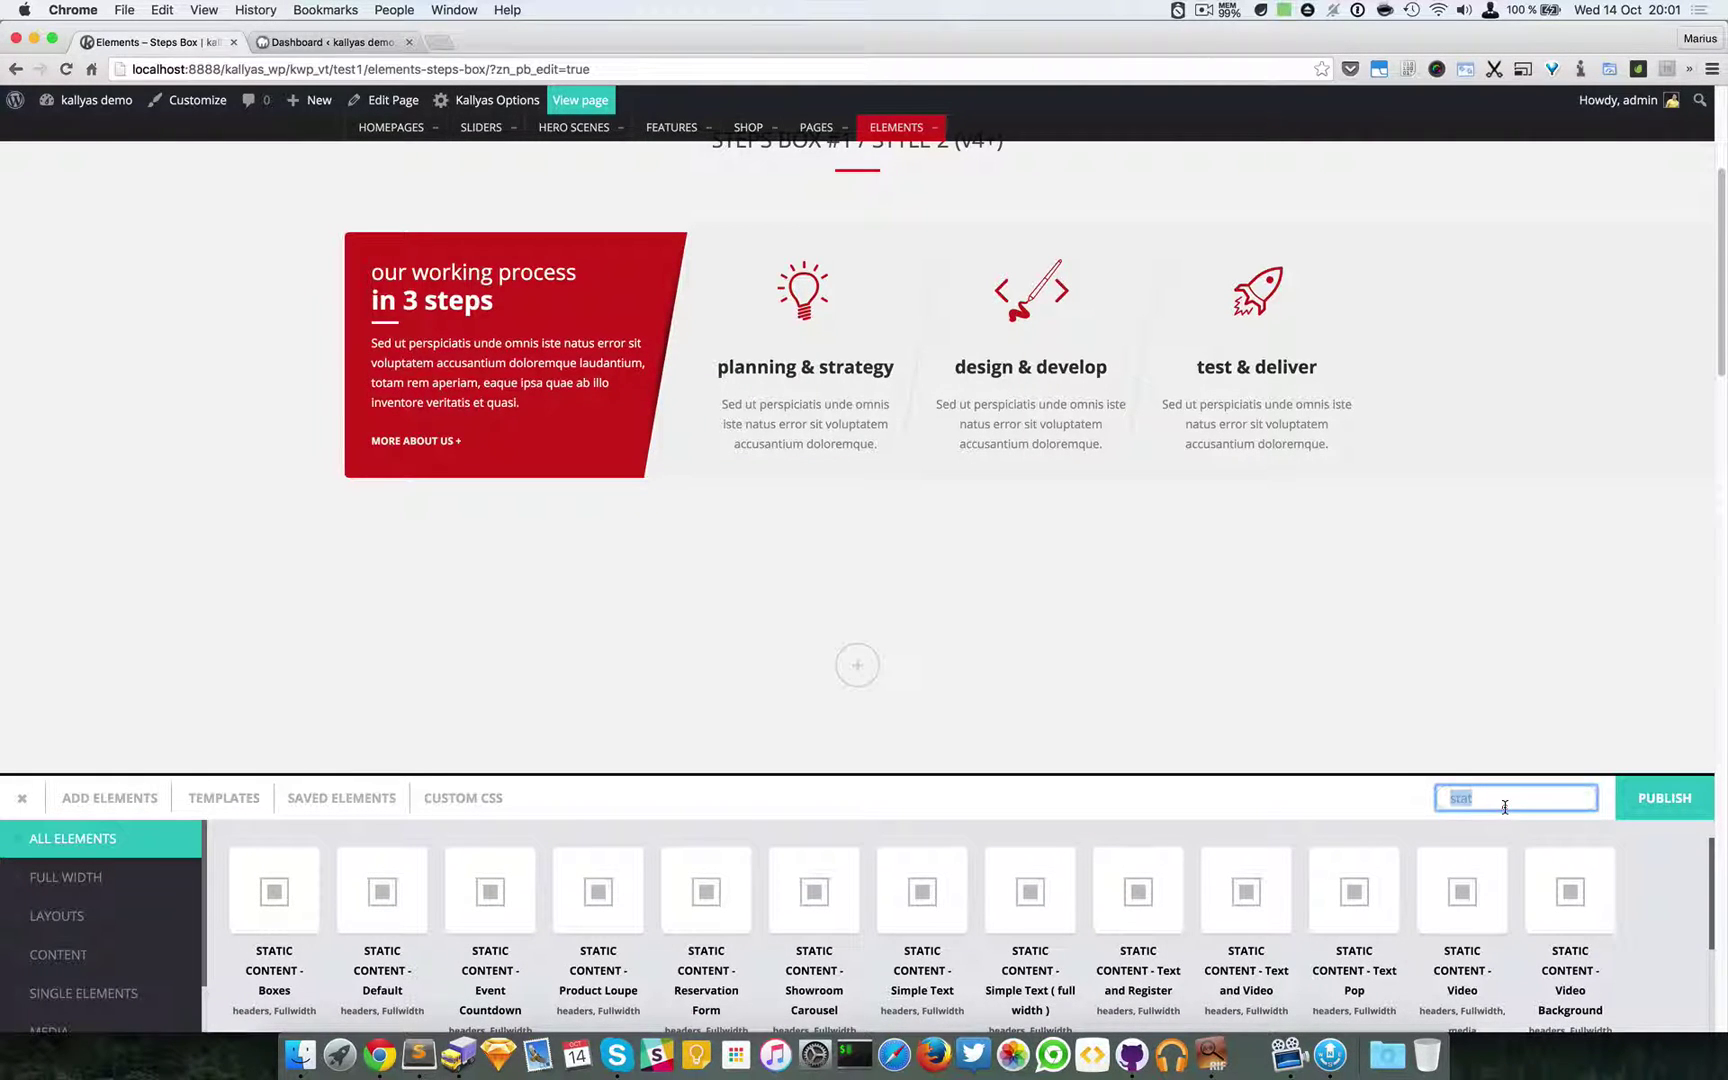
text(steps)
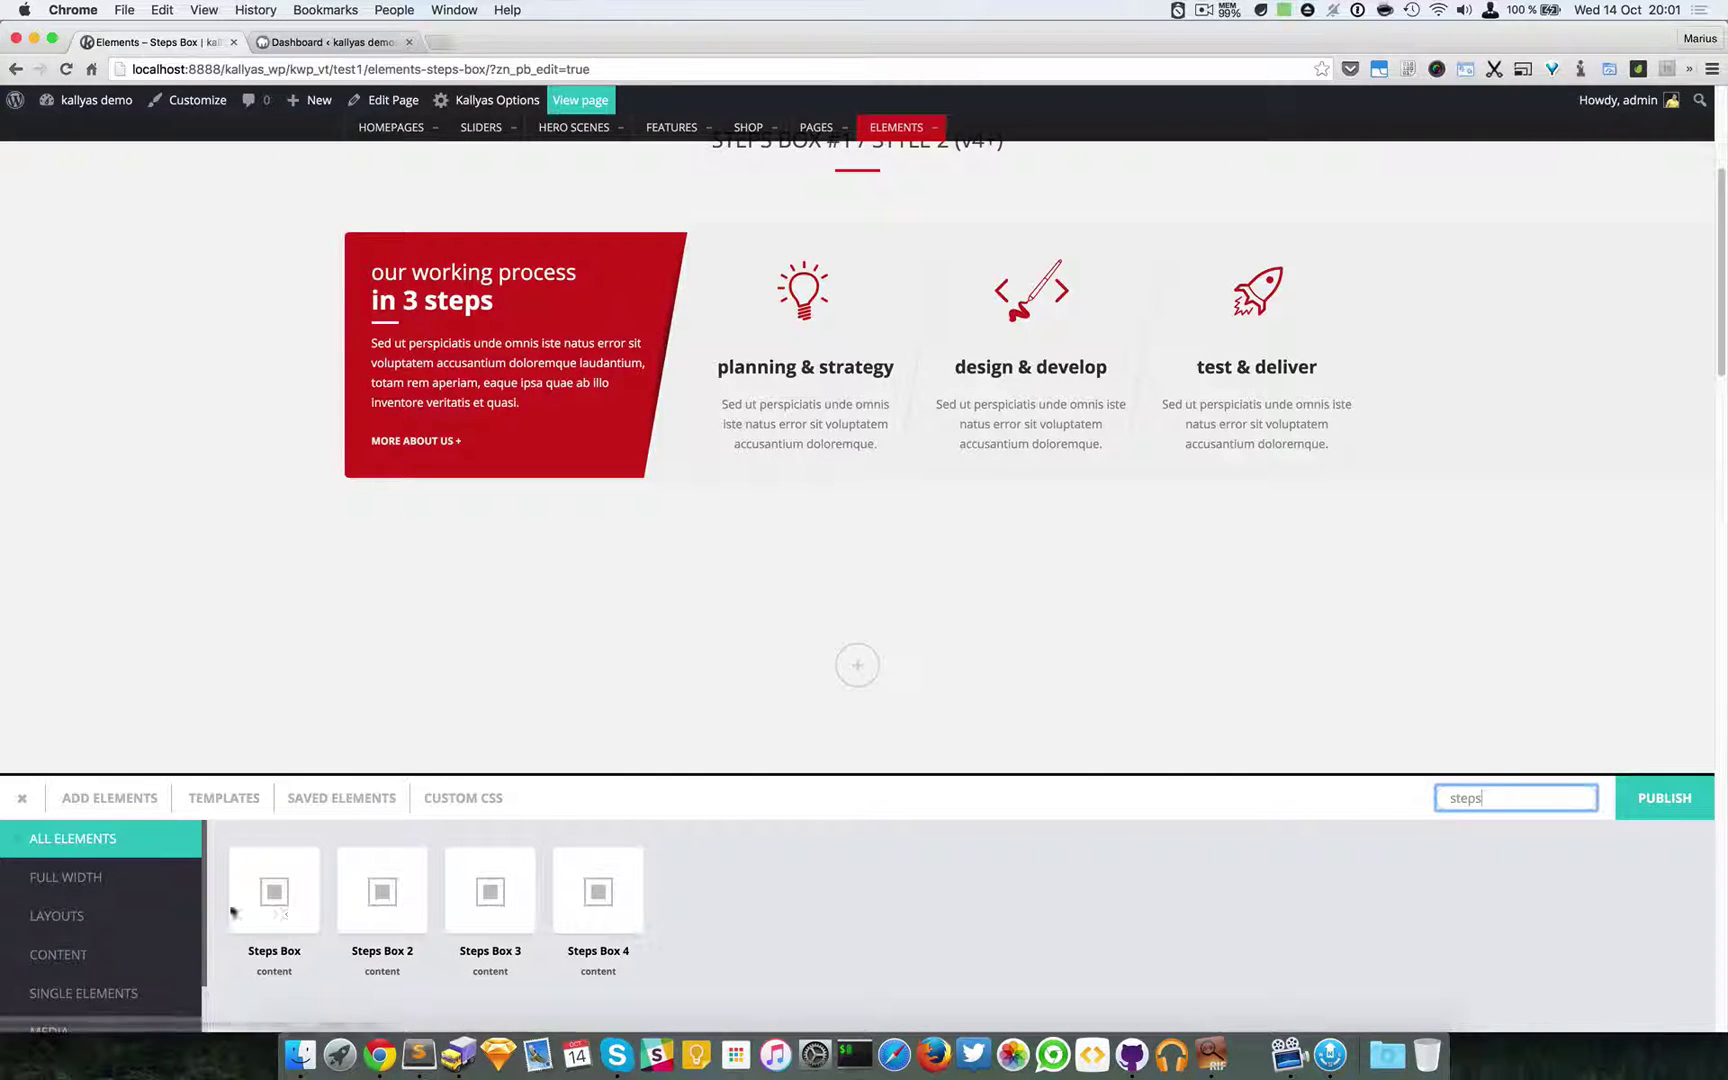
drag(255, 903, 852, 668)
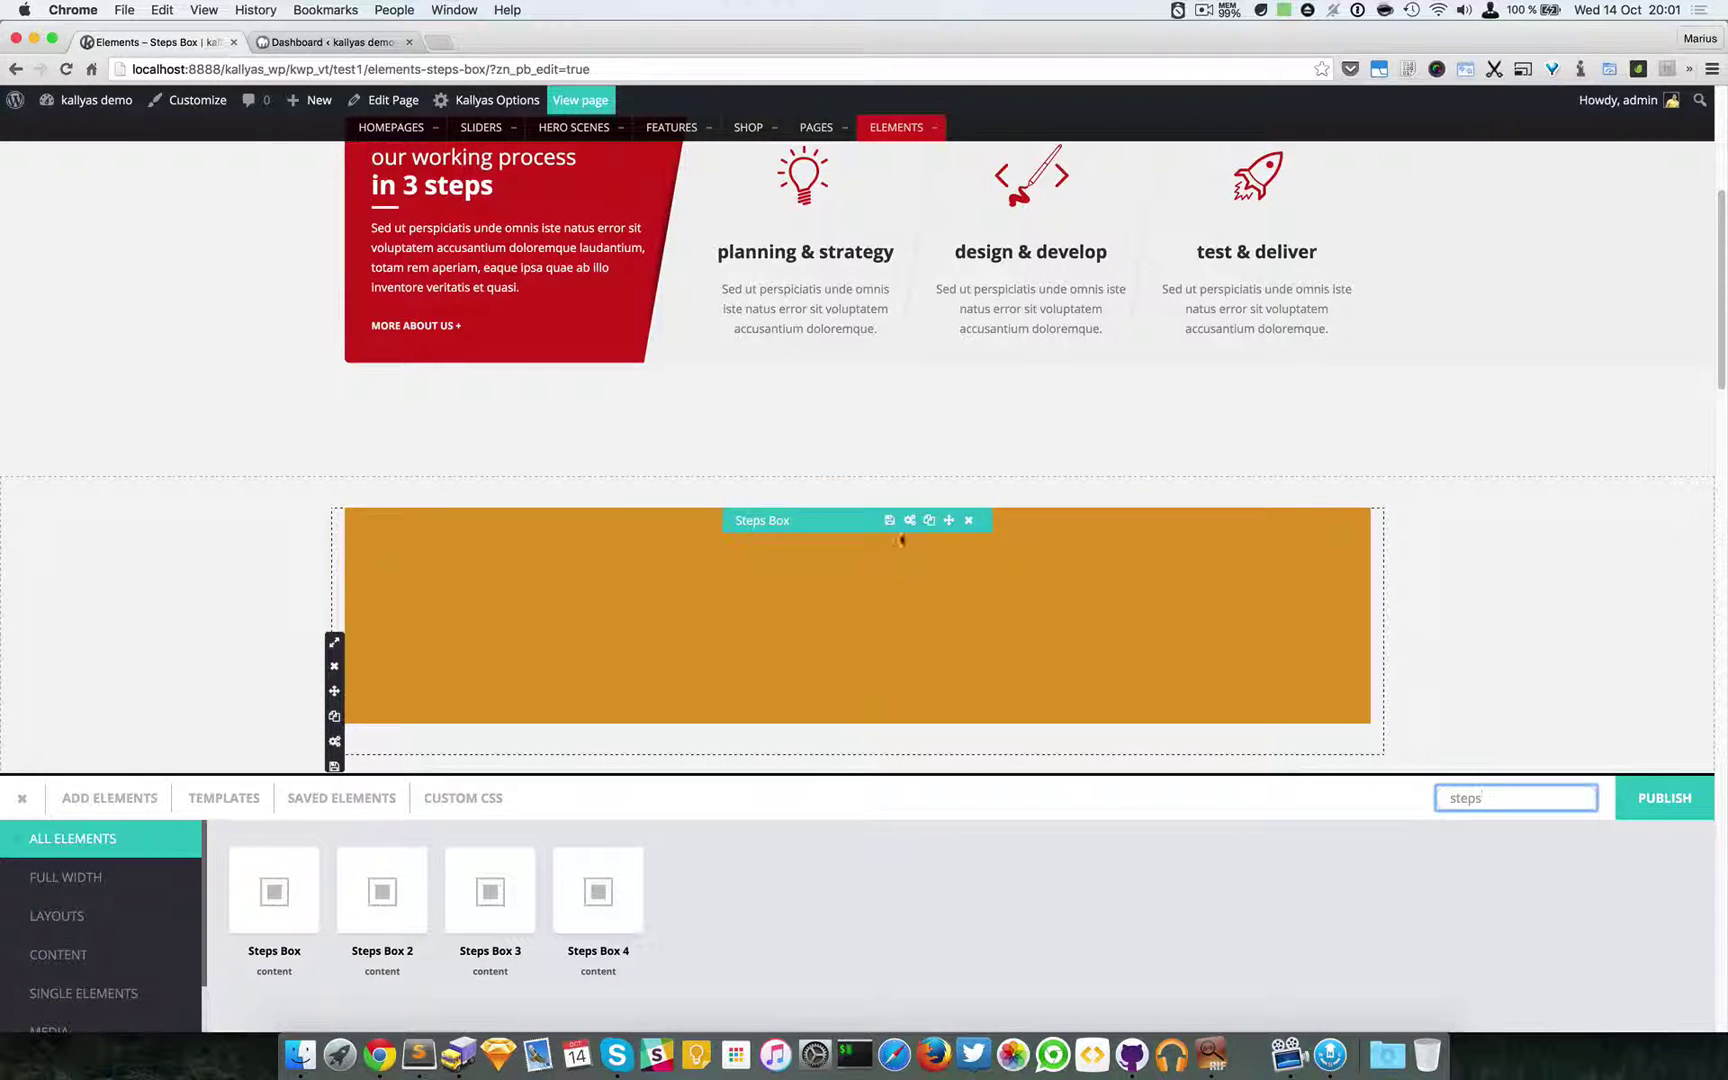
click(909, 520)
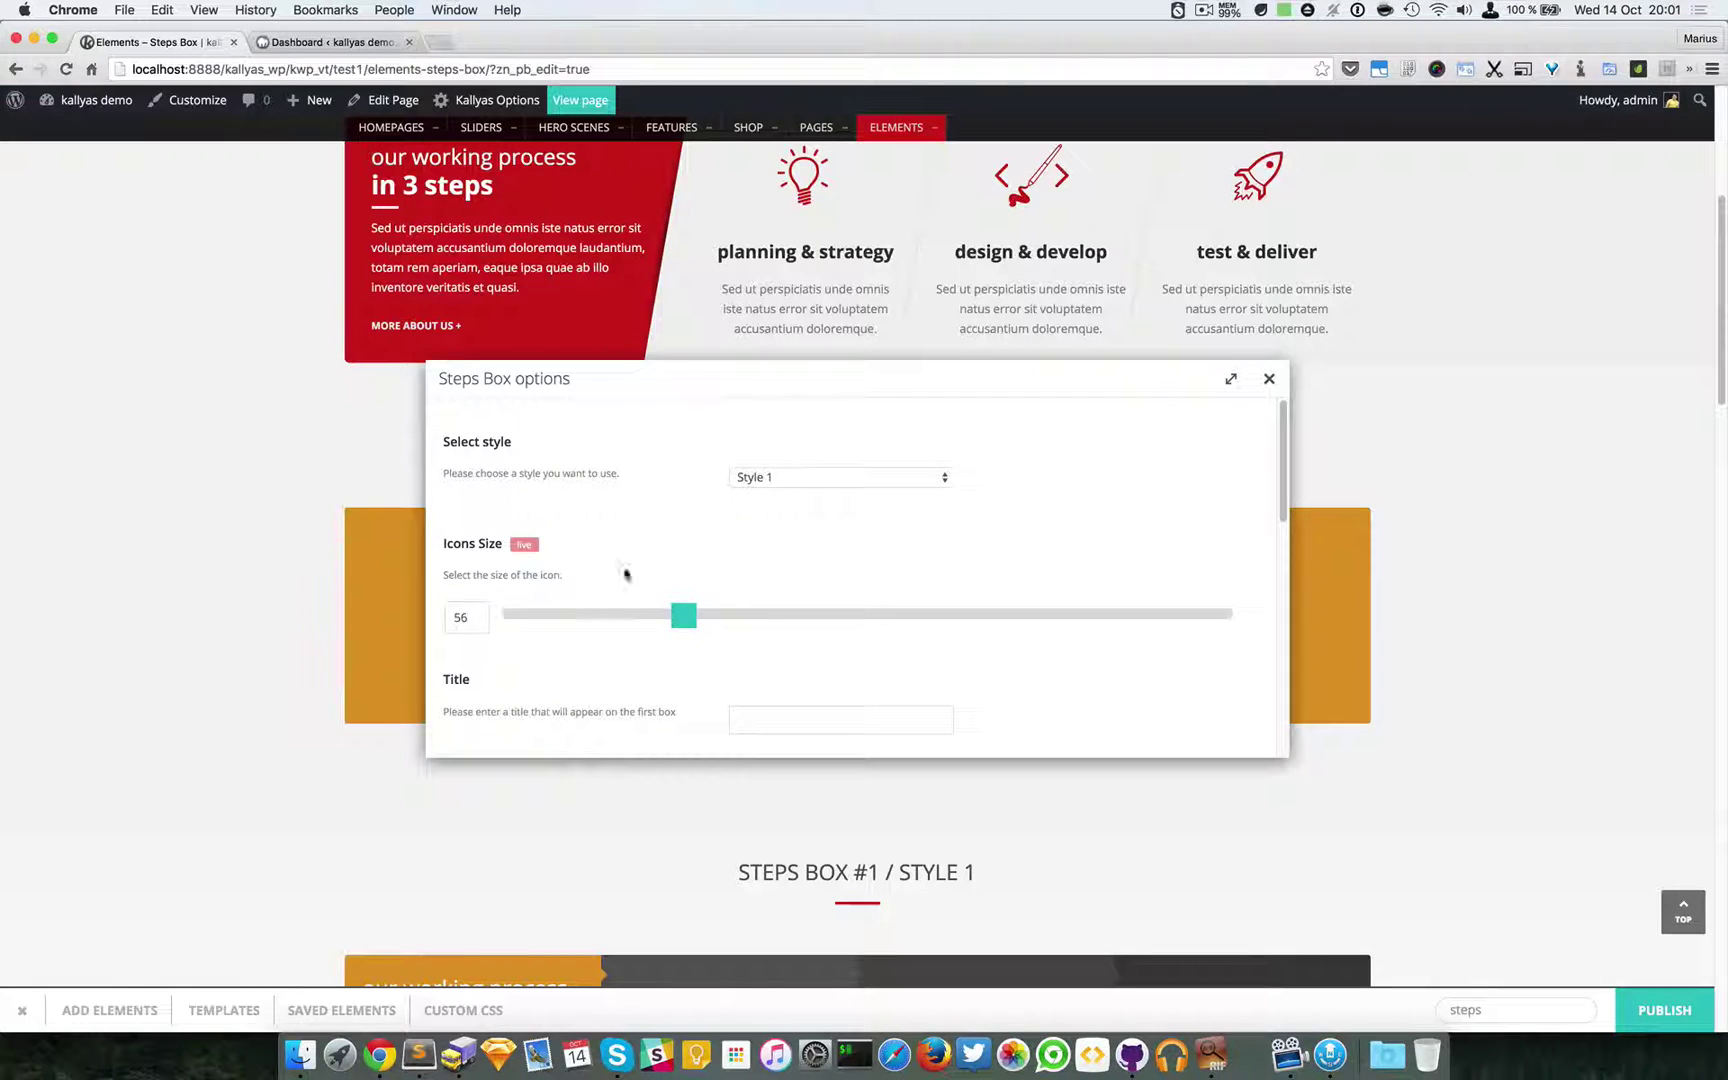
scroll(957, 617, down, 3)
scroll(957, 617, up, 3)
click(1270, 383)
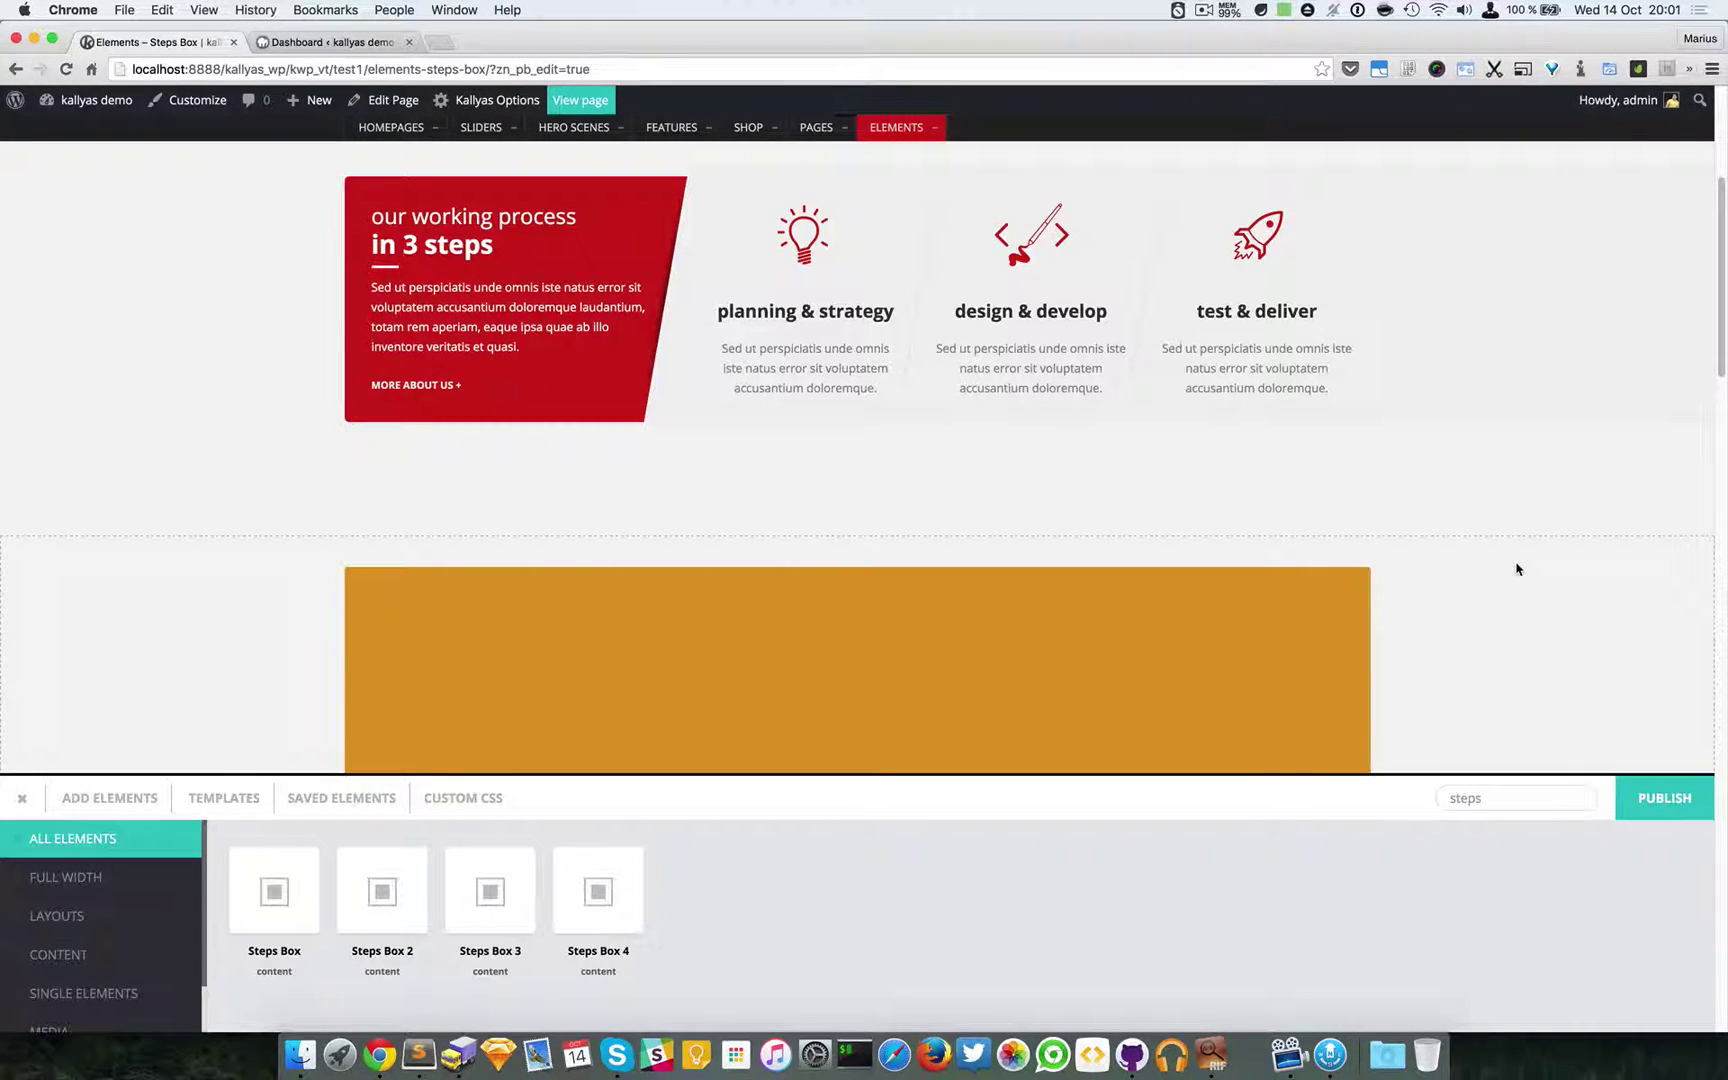
scroll(1516, 569, down, 4)
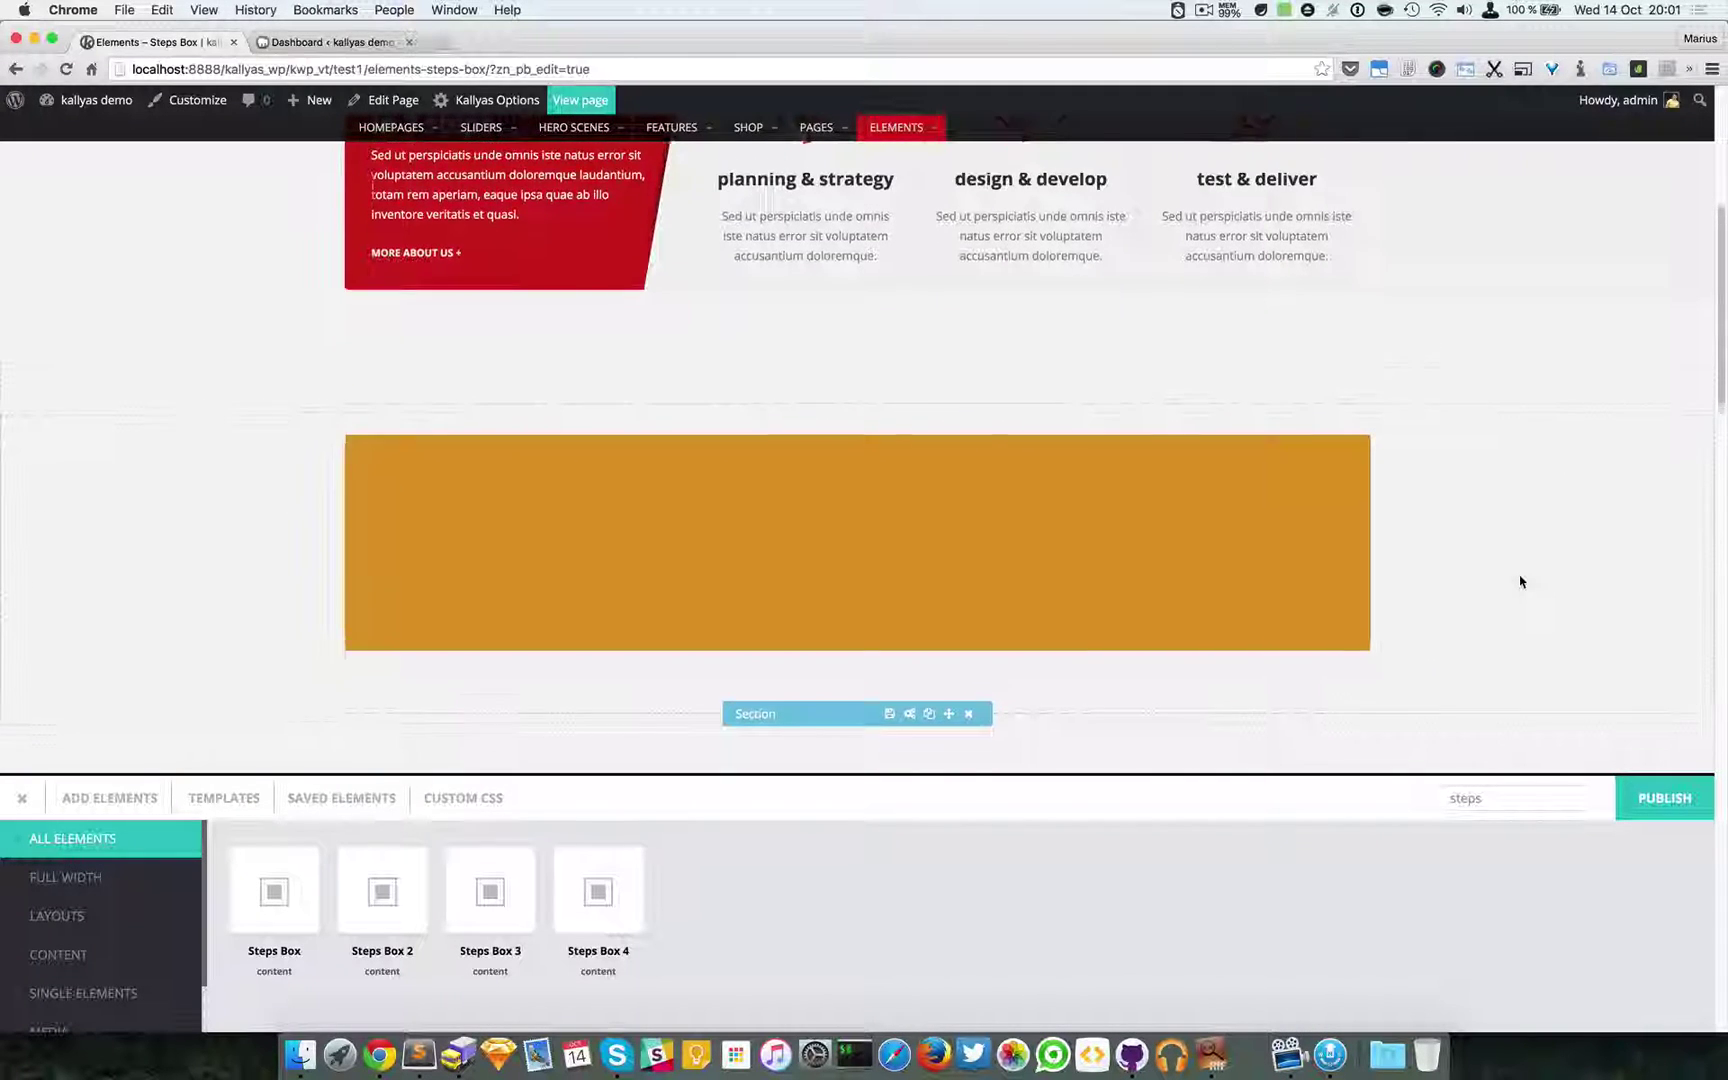
scroll(1520, 581, up, 5)
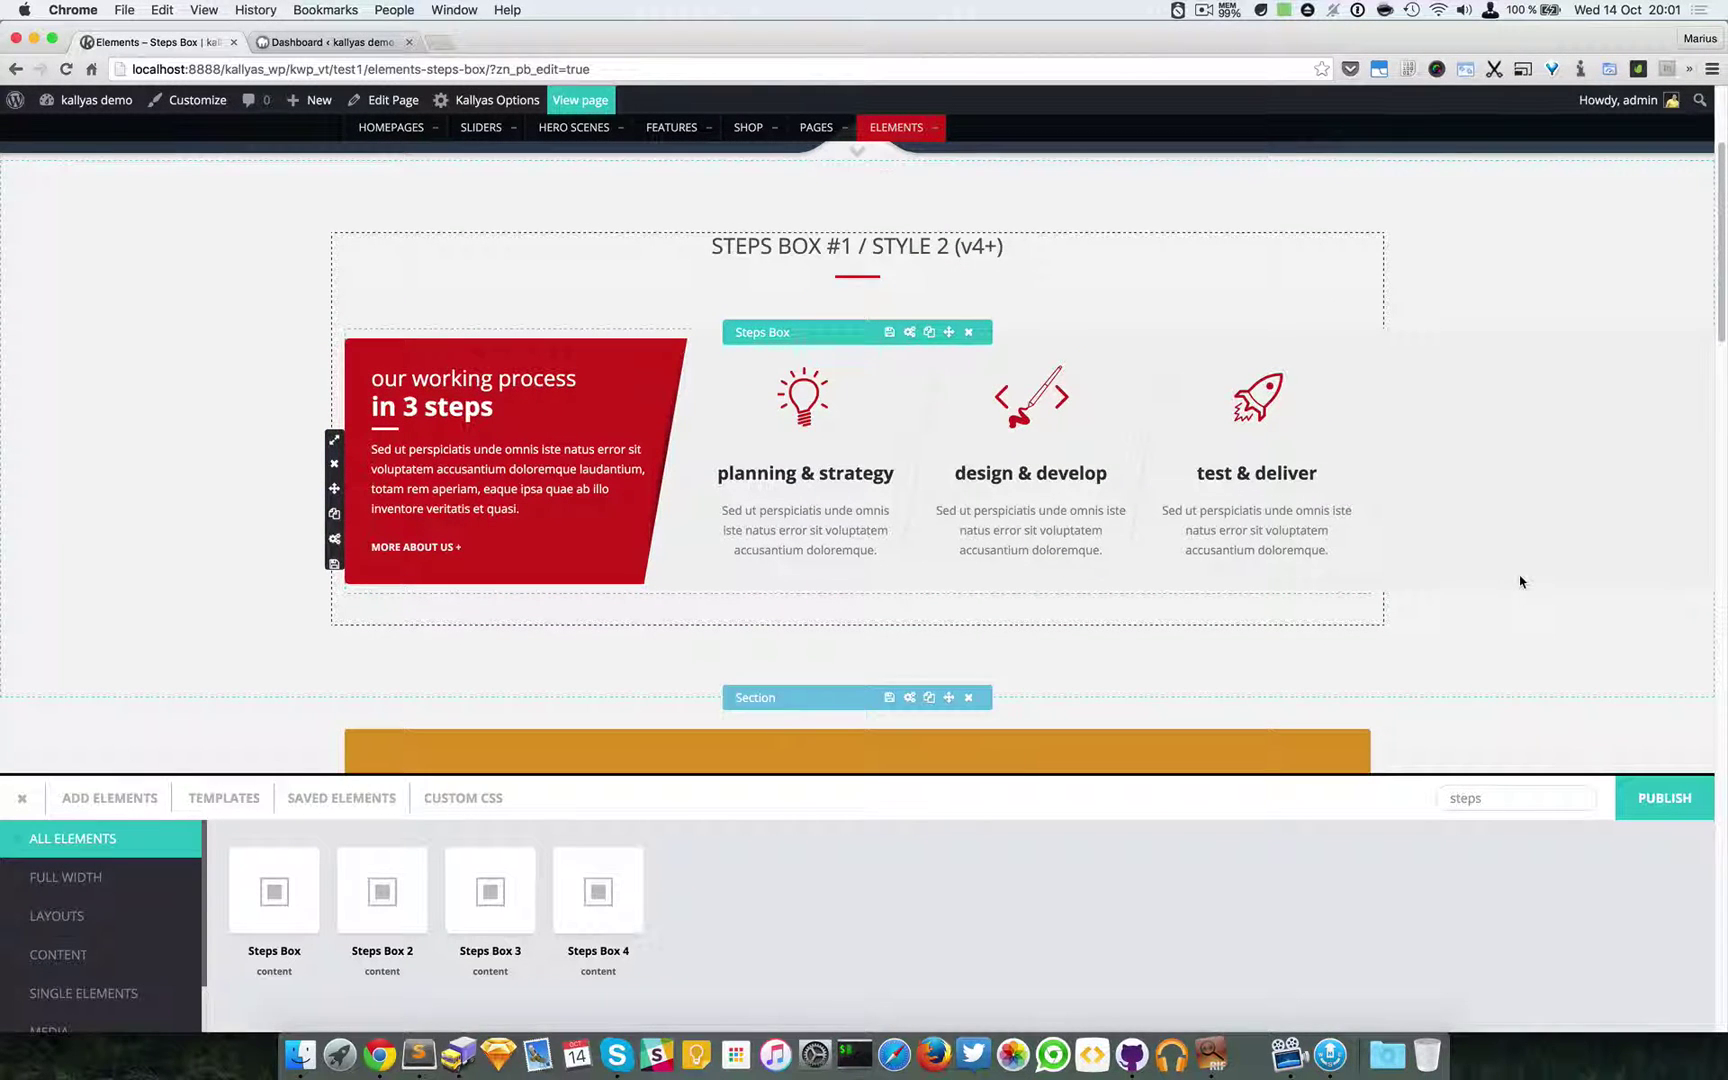
scroll(1520, 581, up, 1)
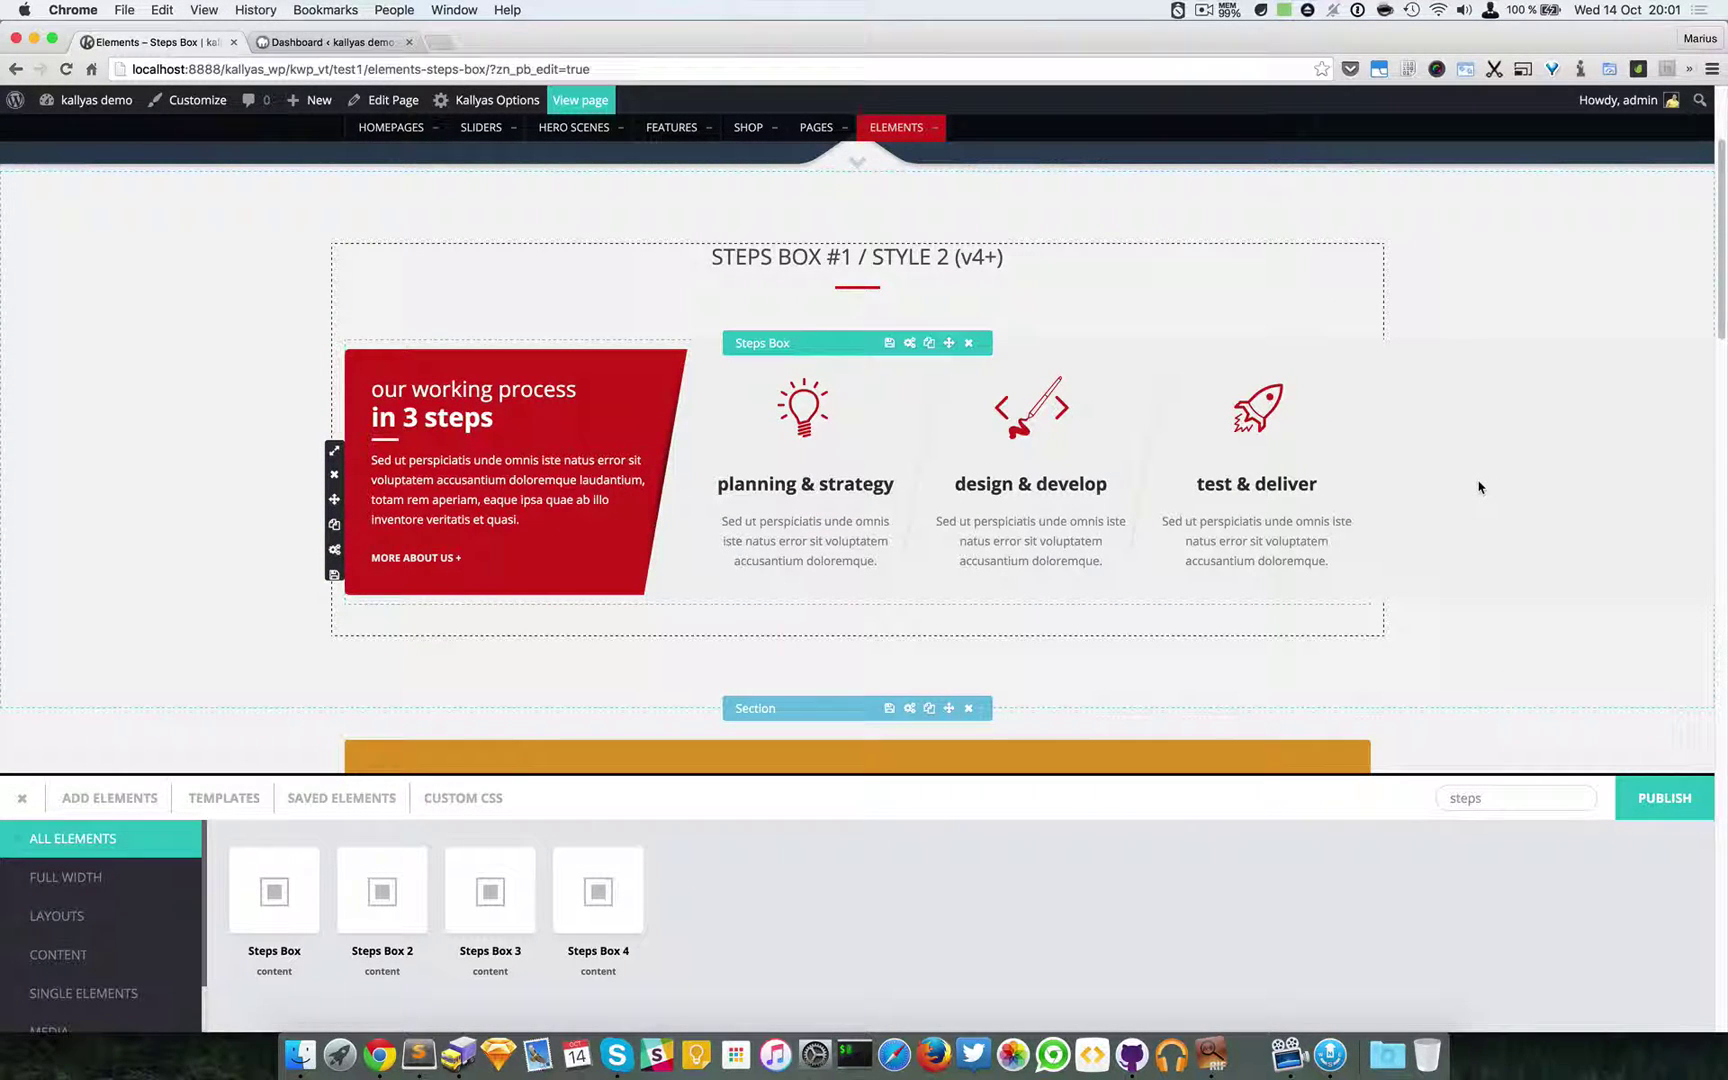